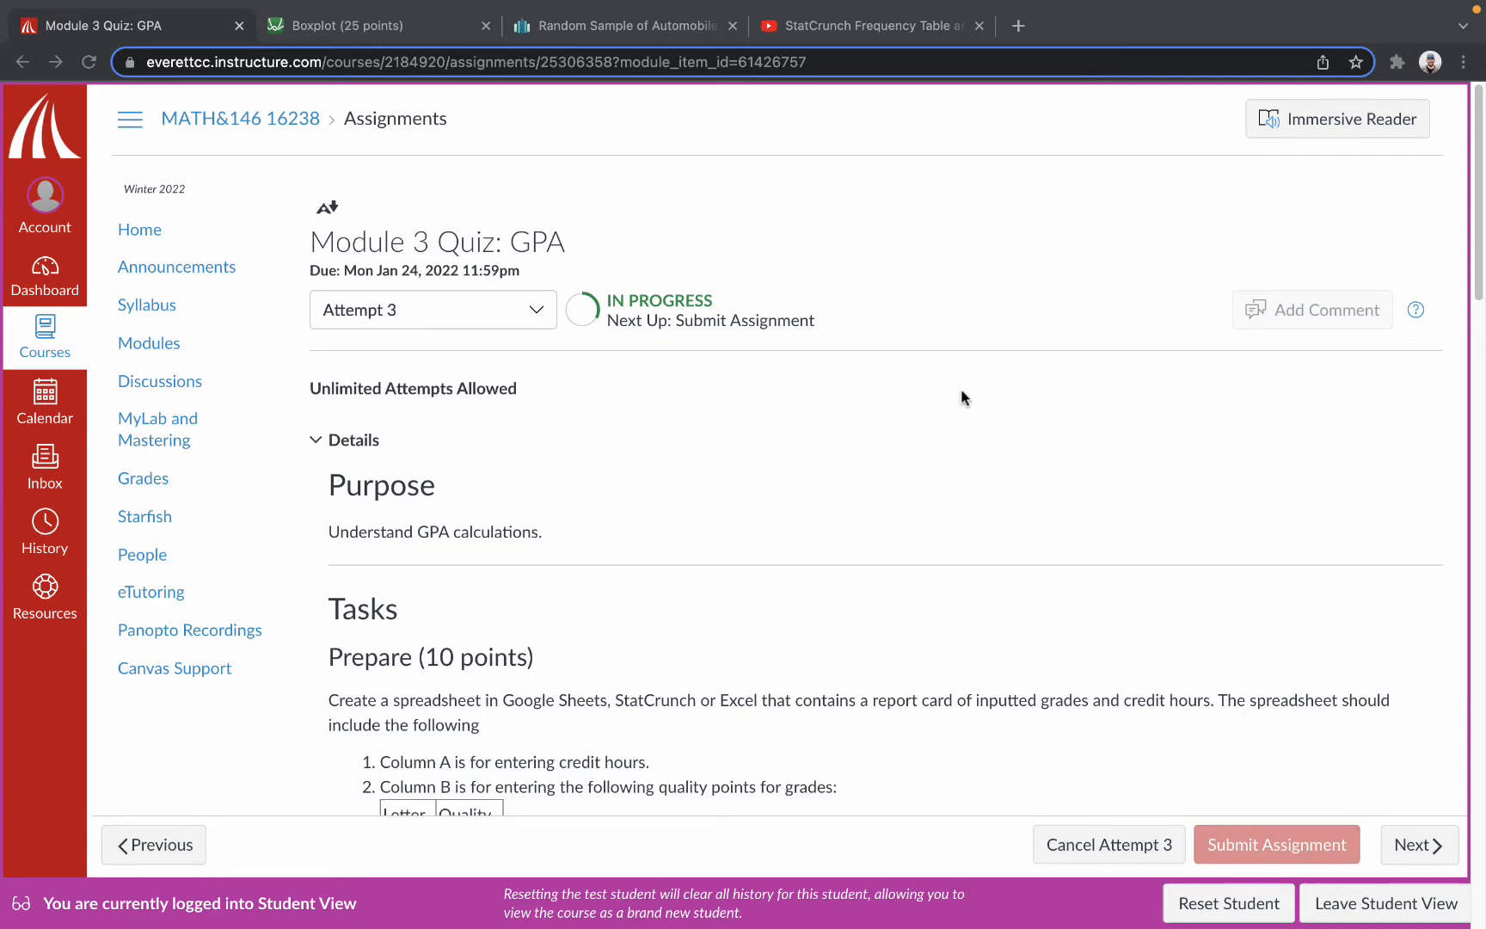
Start a text entry submission for the Module 3 Quiz: GPA assignment without loading the auto-saved content.
scroll(959, 396, down, 20)
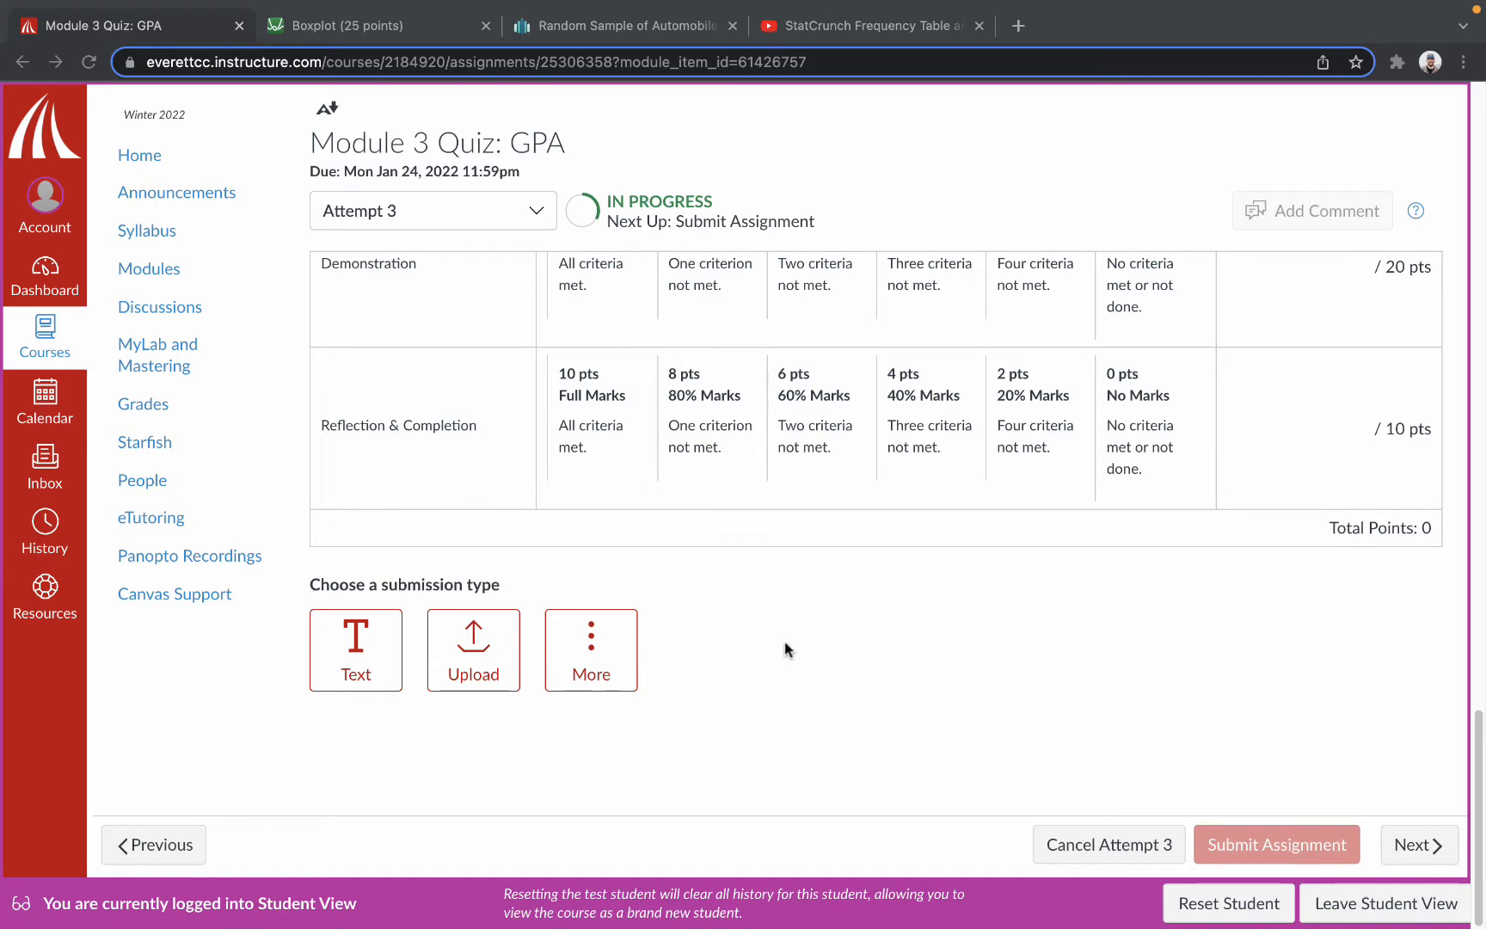
click(355, 642)
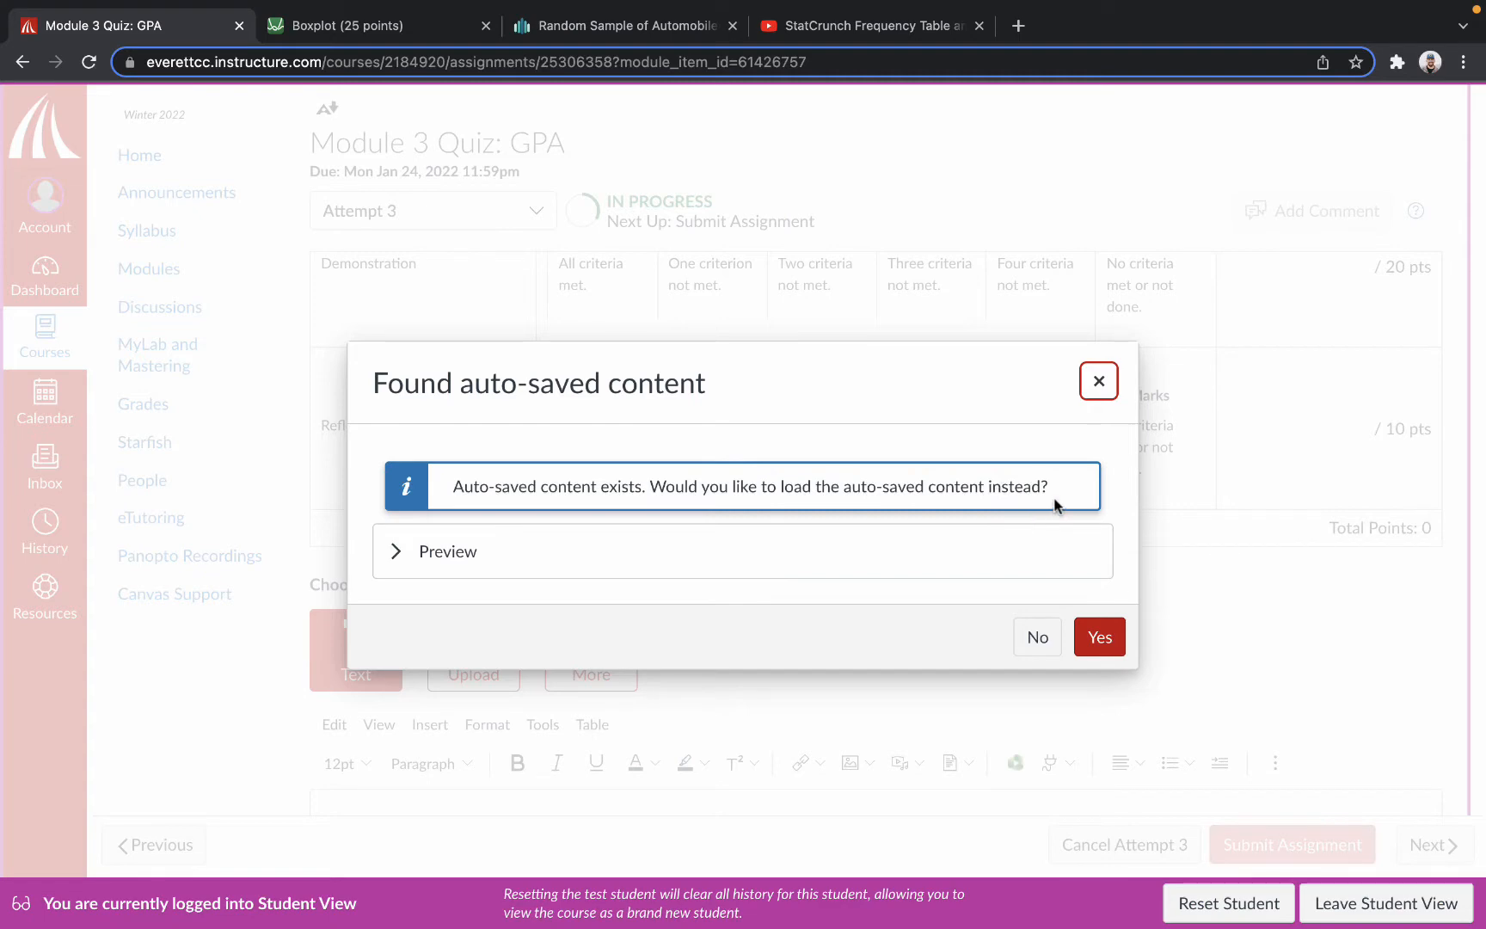
click(1038, 637)
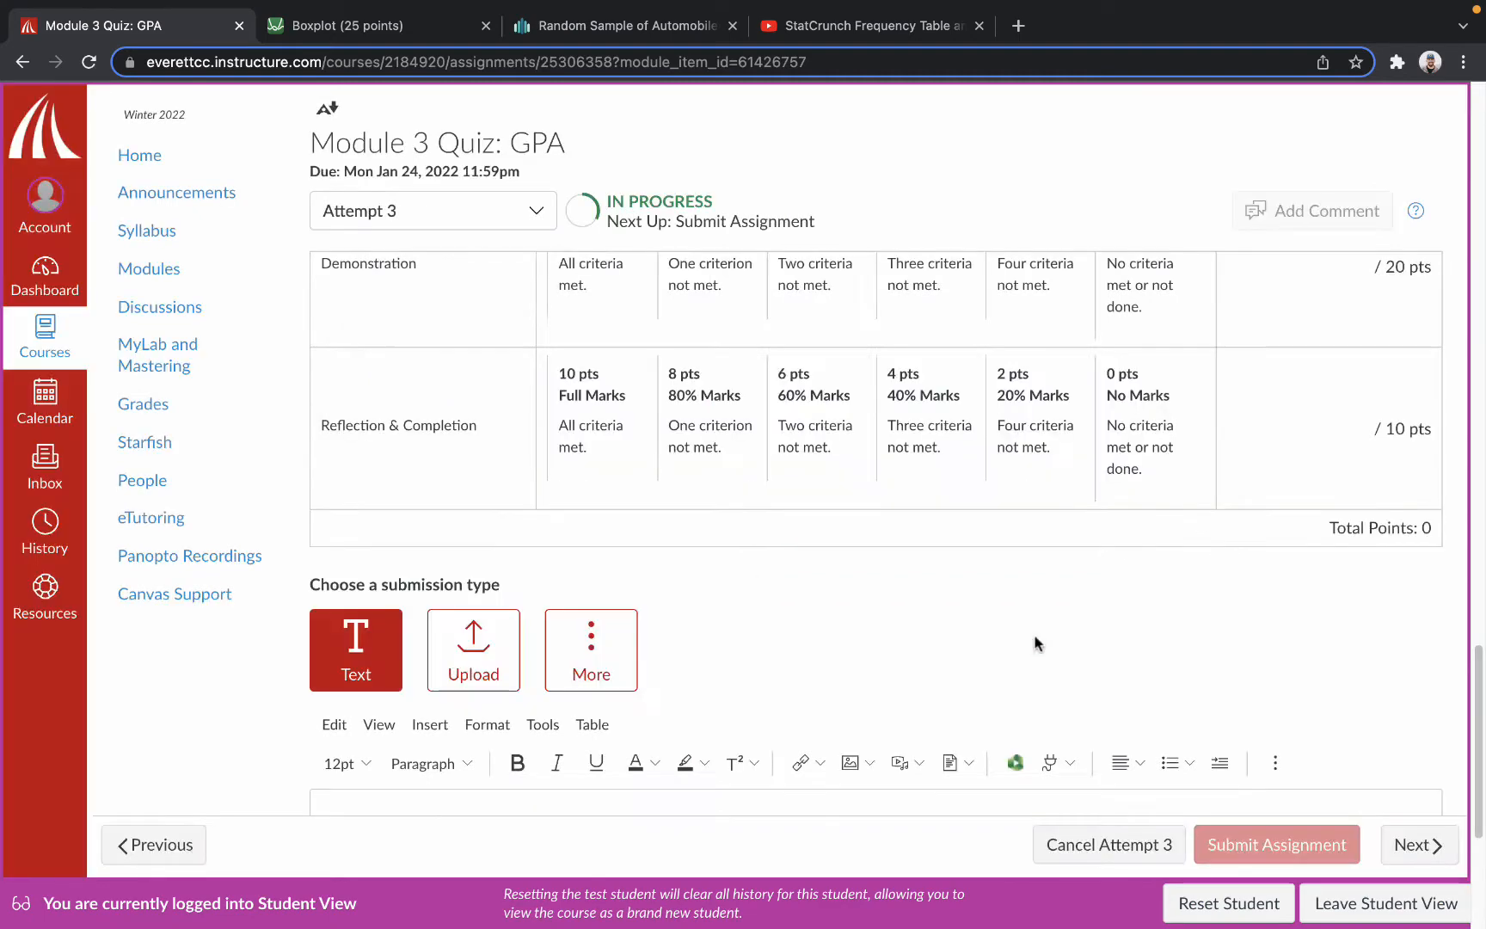
scroll(806, 625, down, 2)
scroll(806, 625, down, 2)
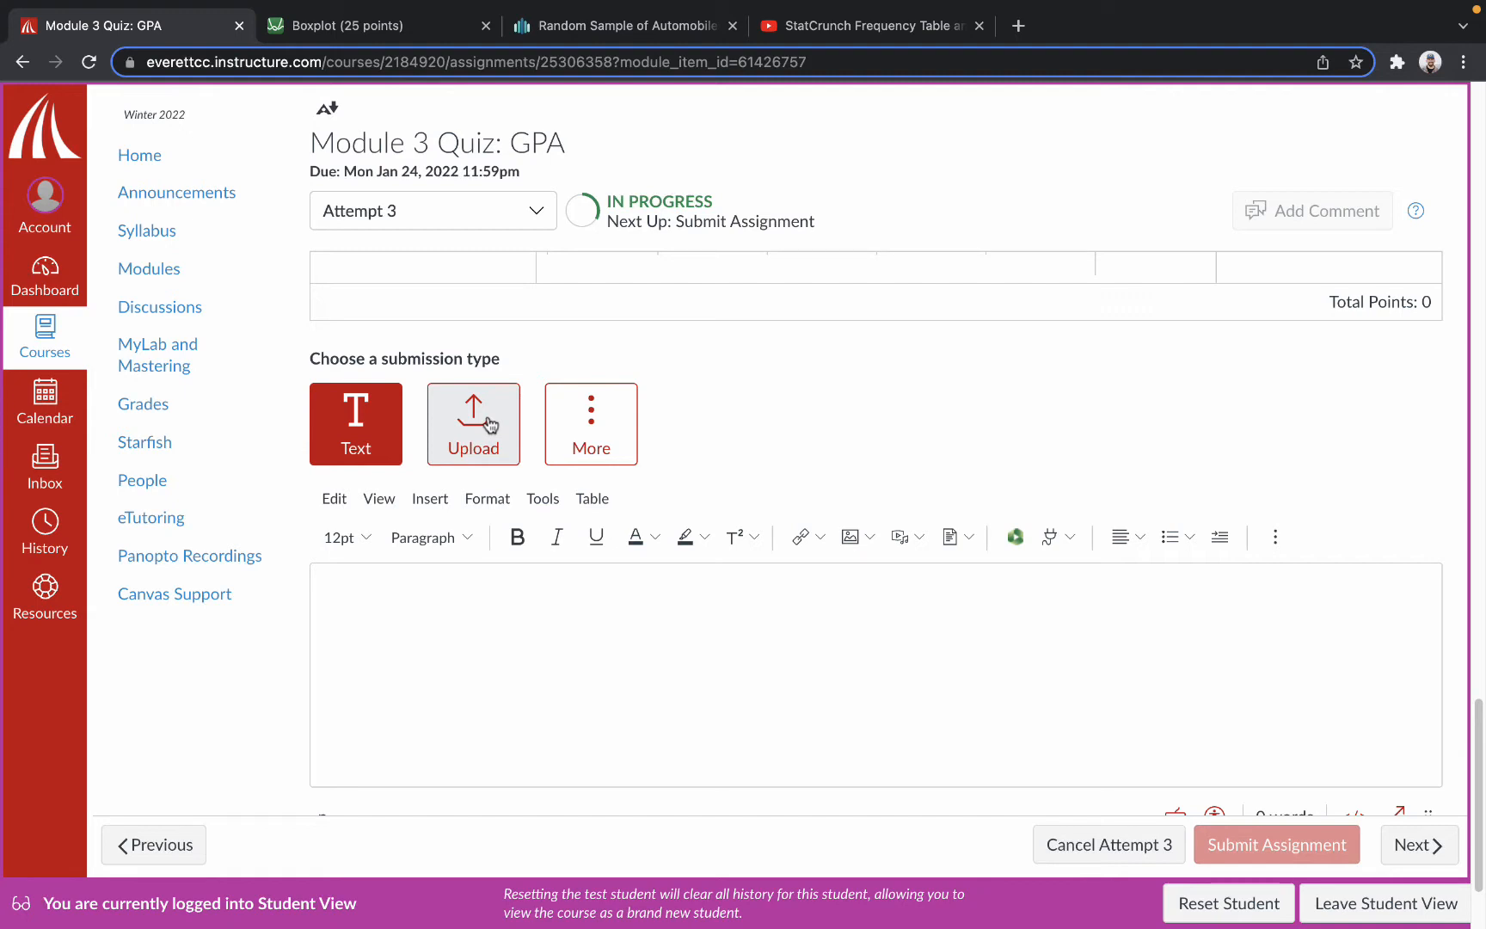
click(607, 670)
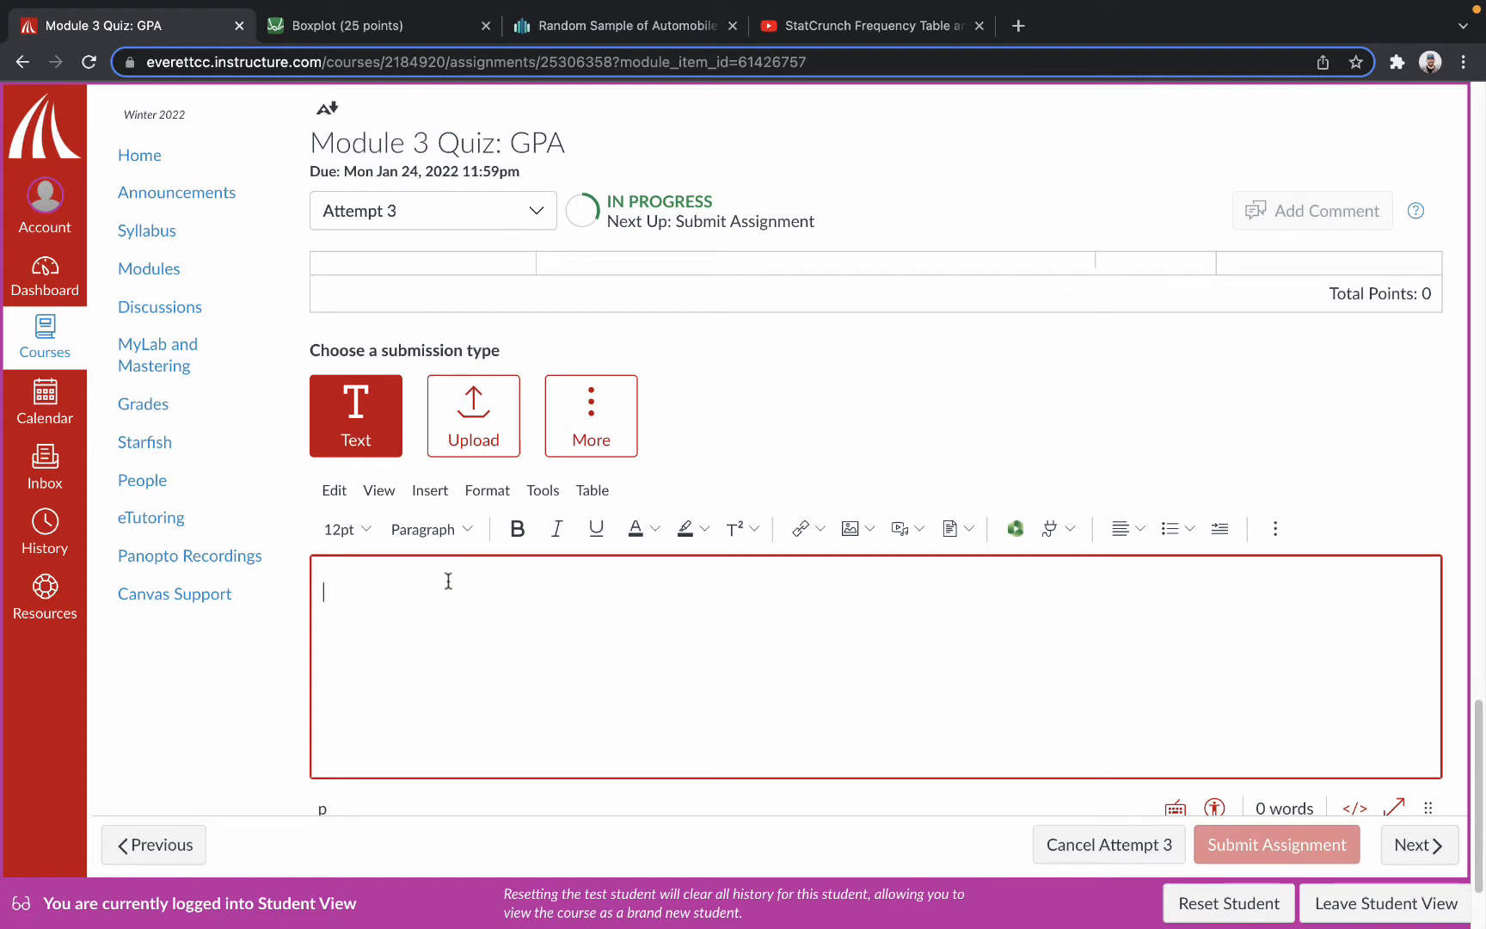
Look over the editor's paragraph styles and review the assignment's rubric and task instructions.
click(459, 533)
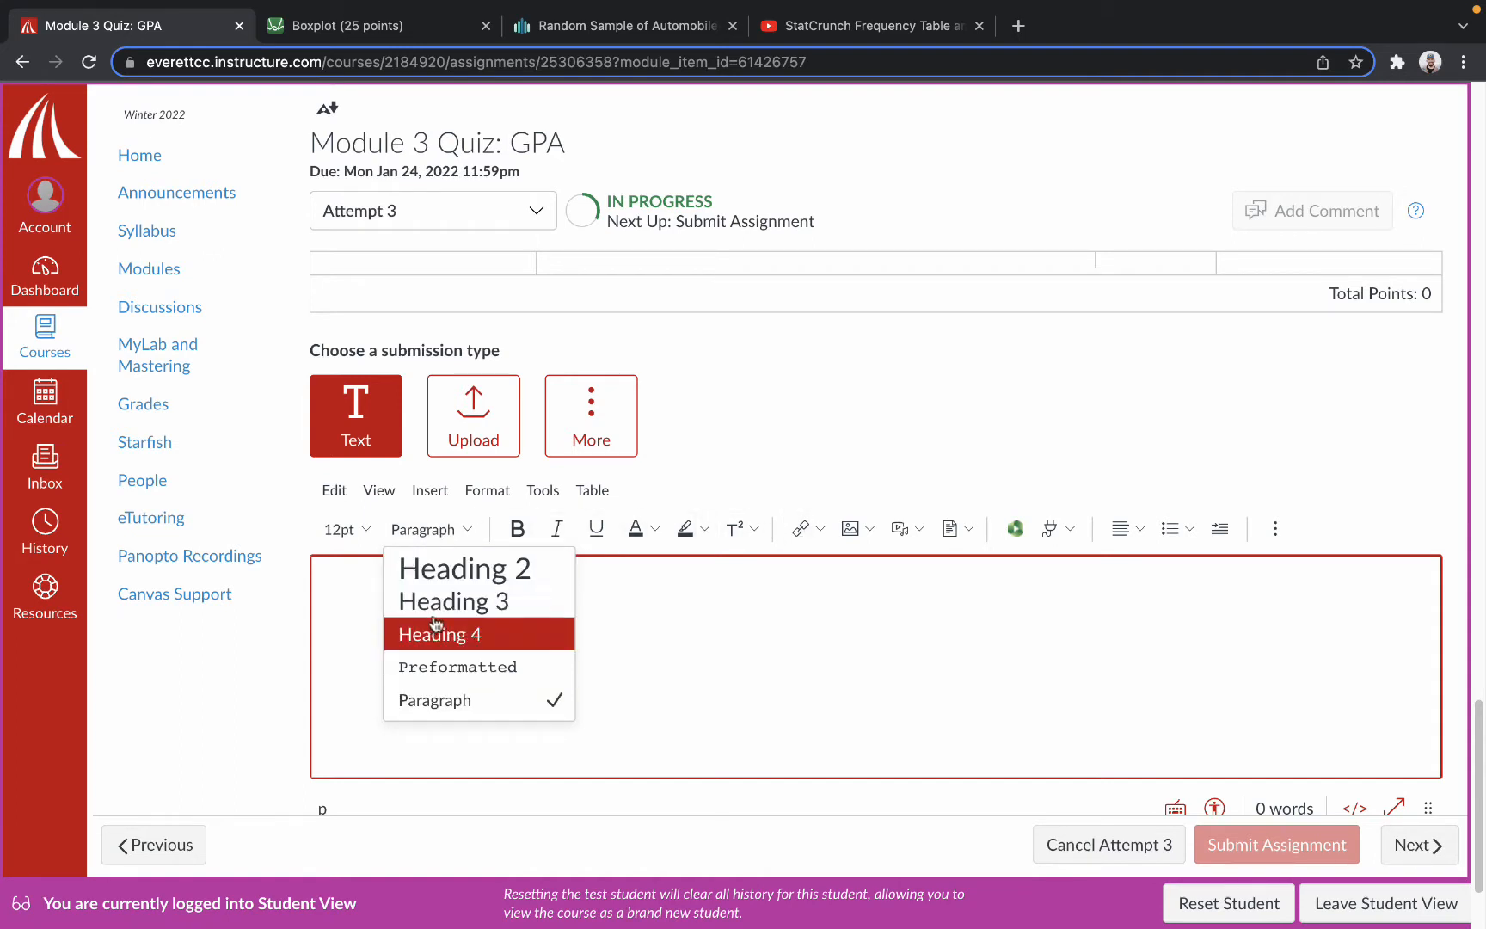
click(536, 600)
scroll(821, 576, up, 20)
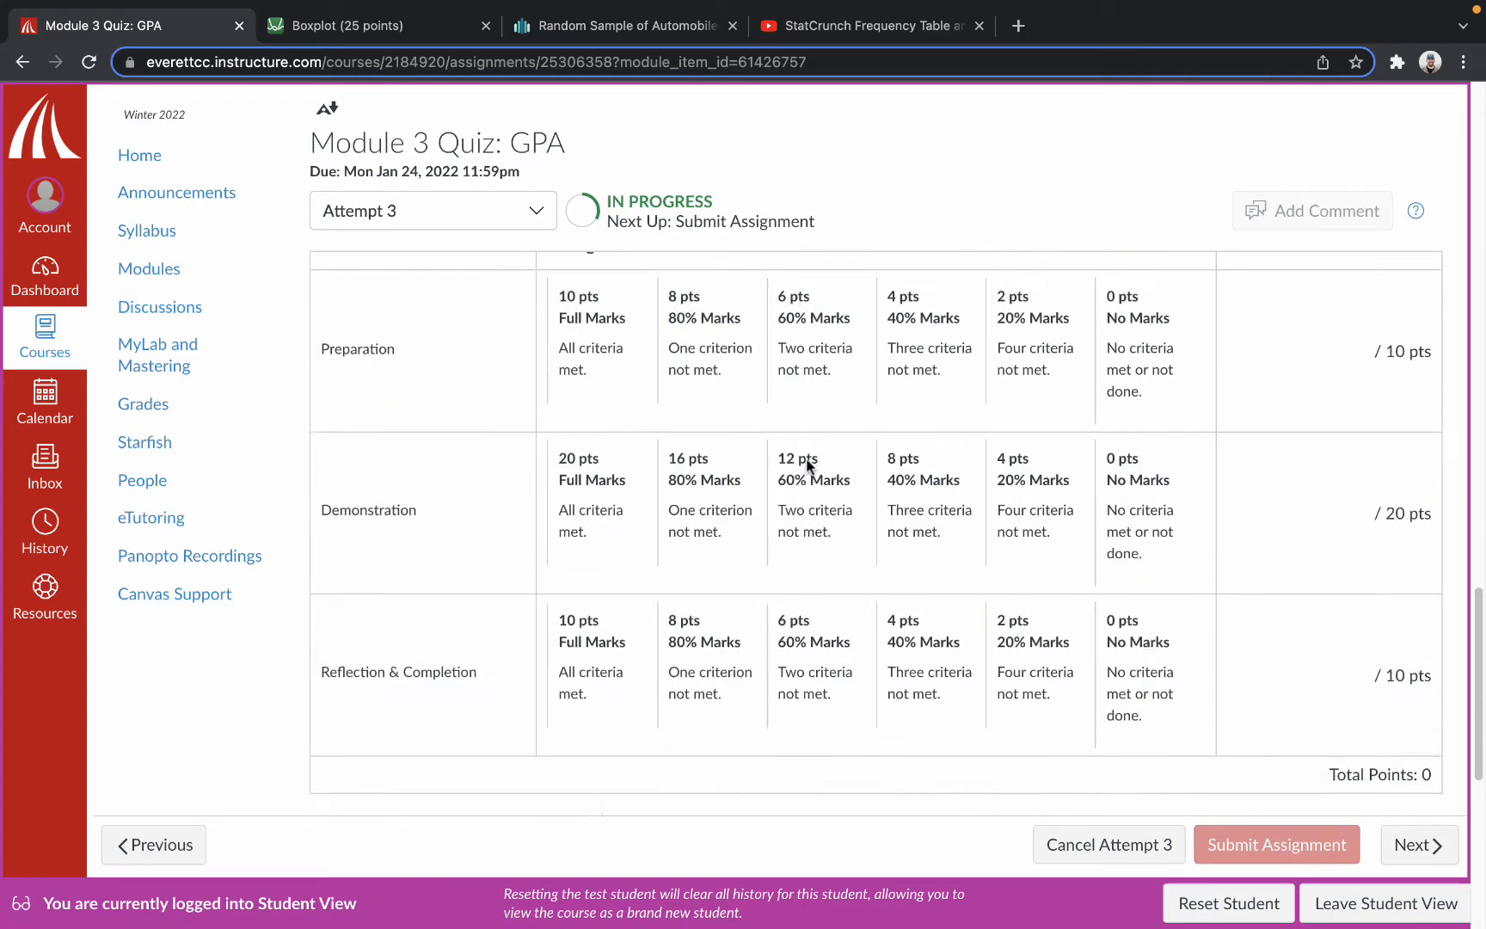
scroll(809, 462, up, 5)
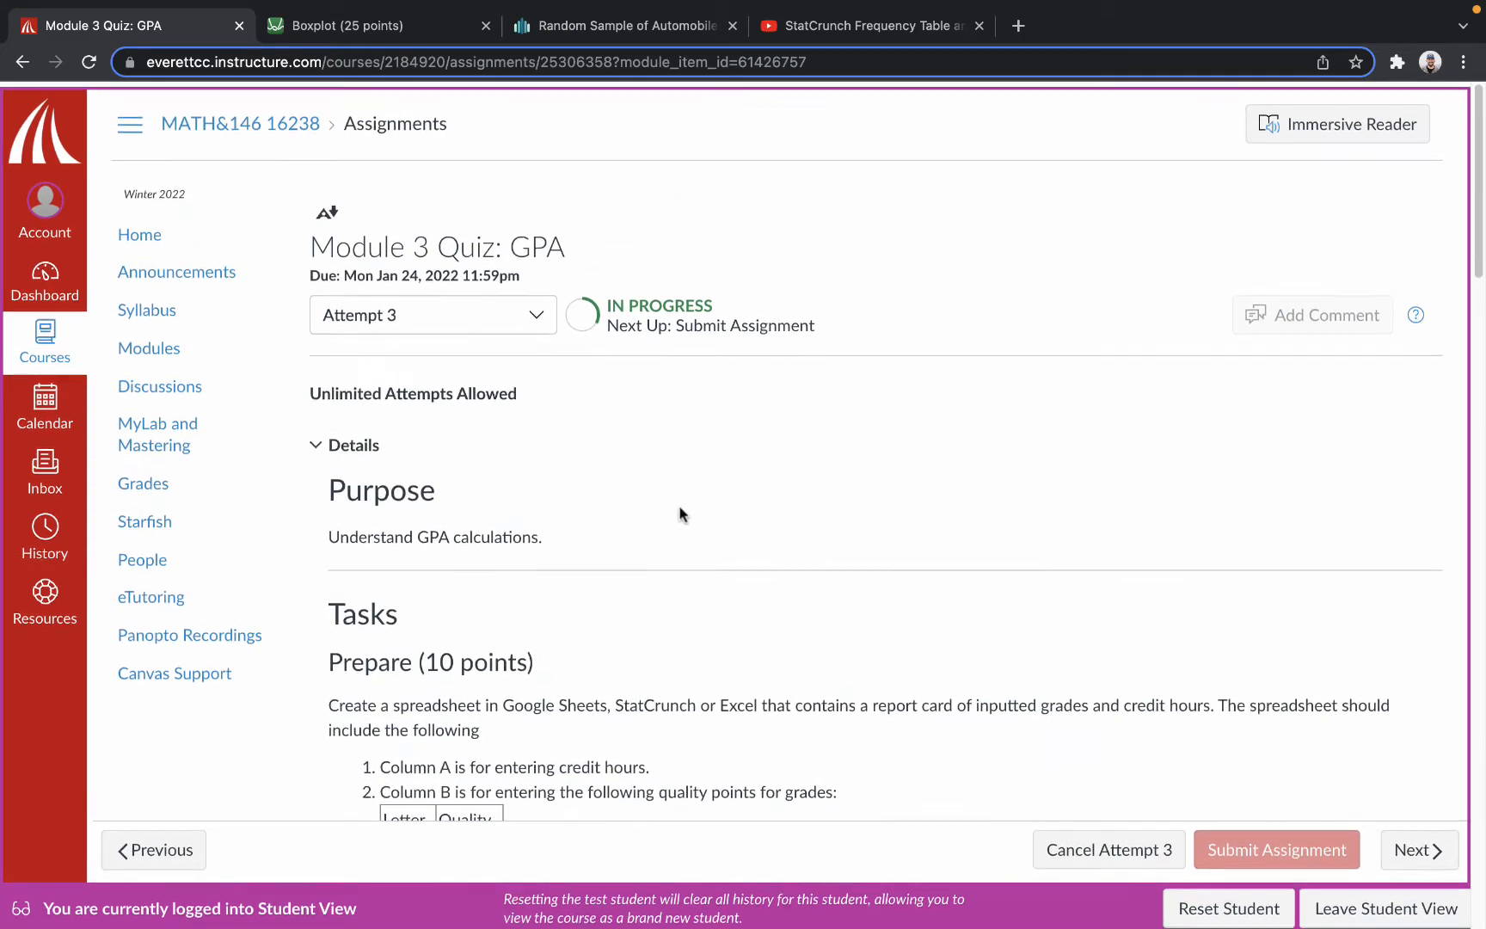
scroll(394, 568, down, 15)
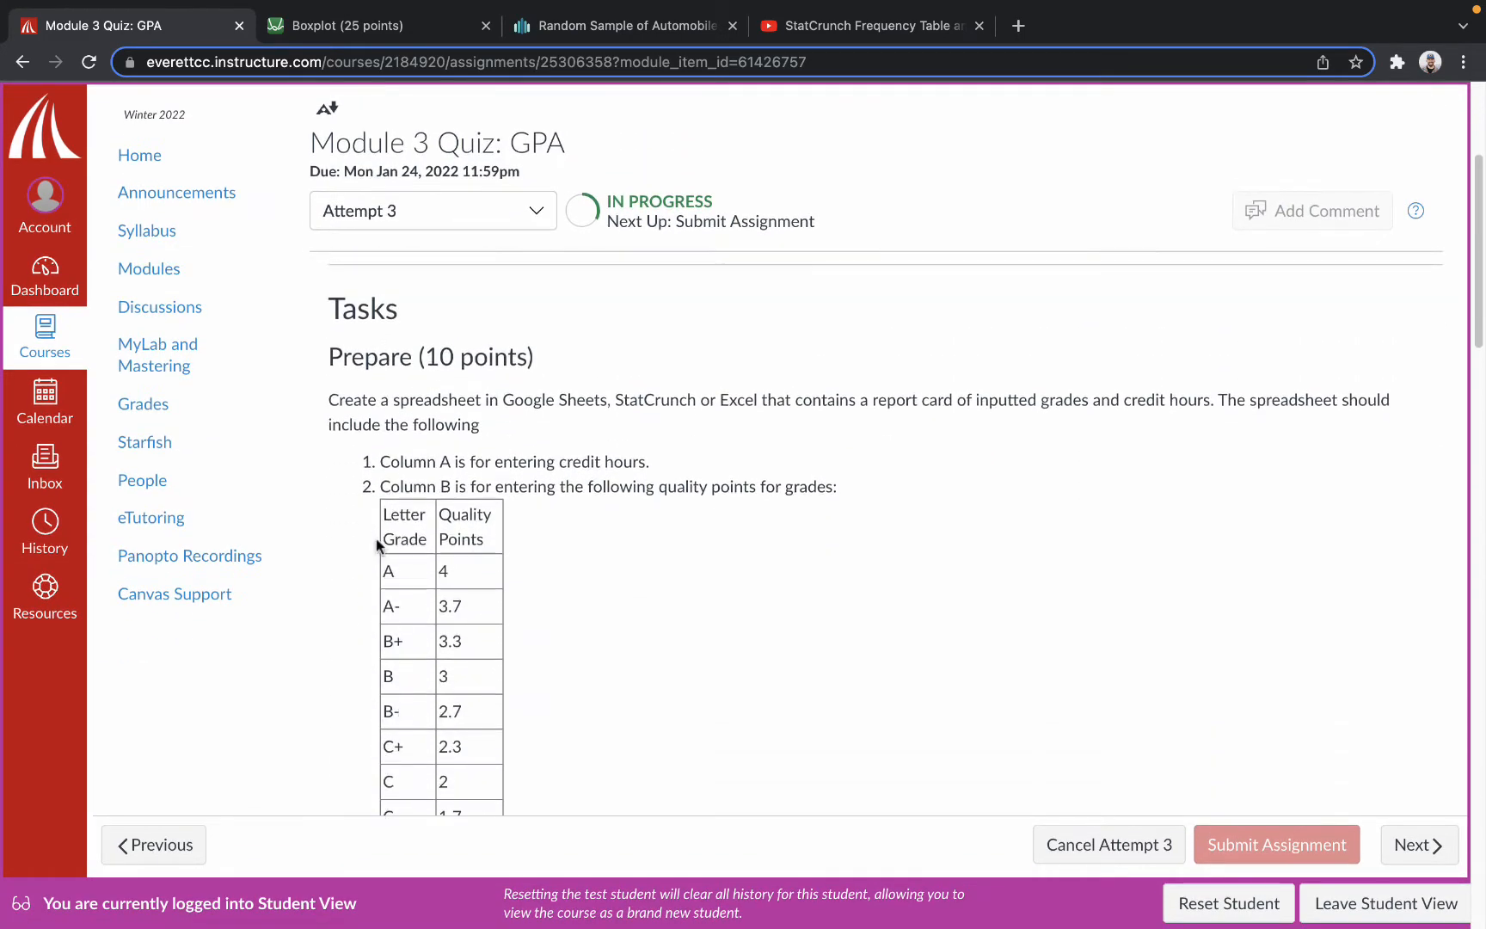
scroll(486, 537, down, 15)
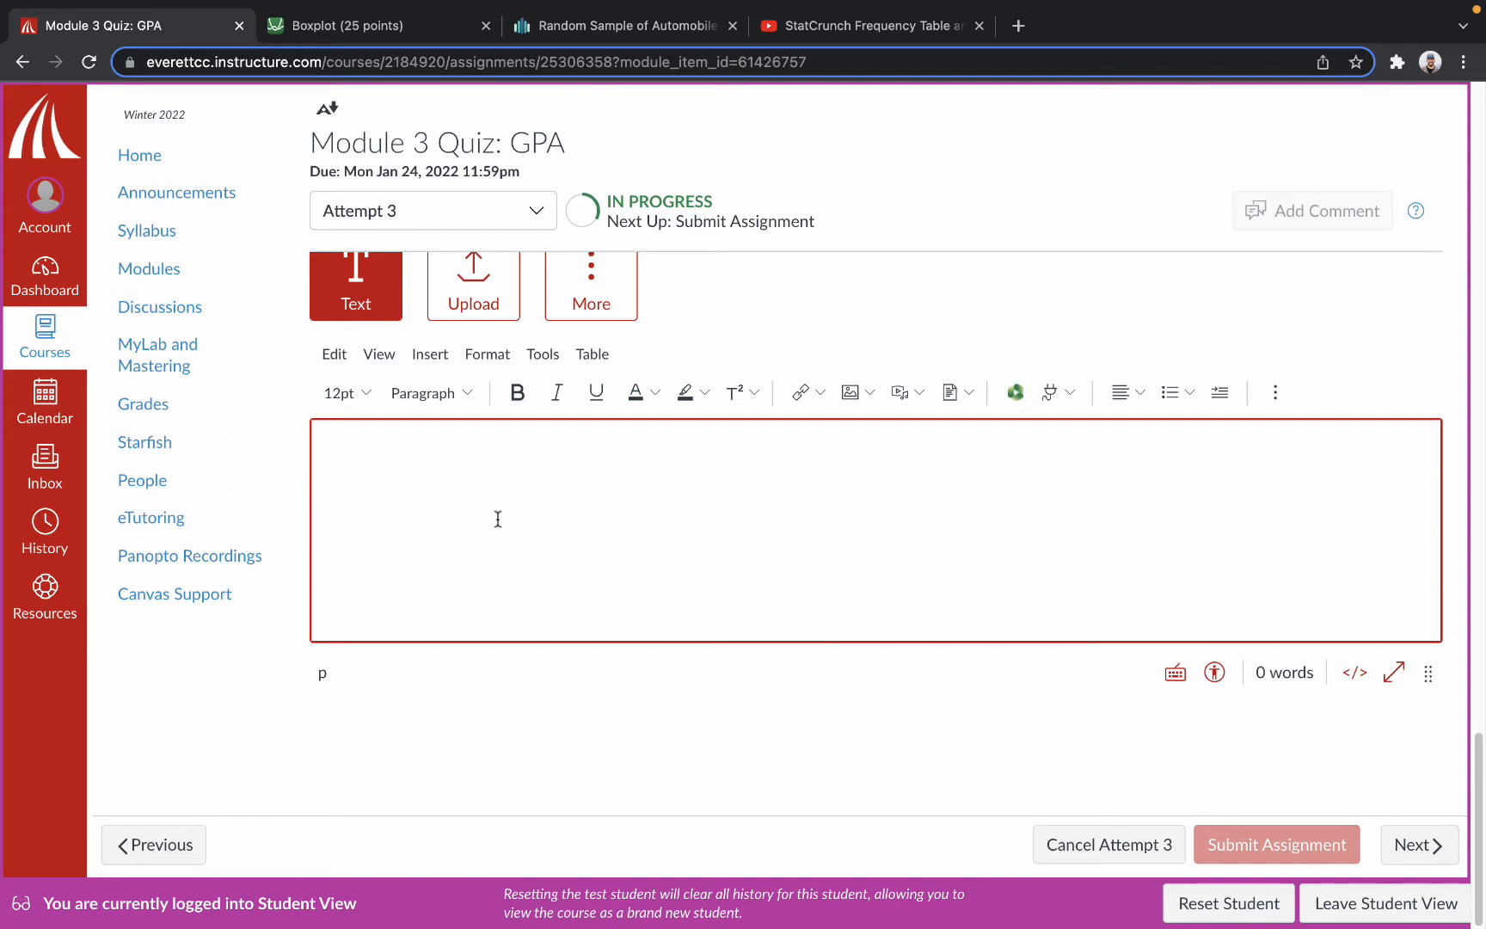
Write "Desmos Link" in the submission and begin inserting an external link on that text.
text(Desmos Link)
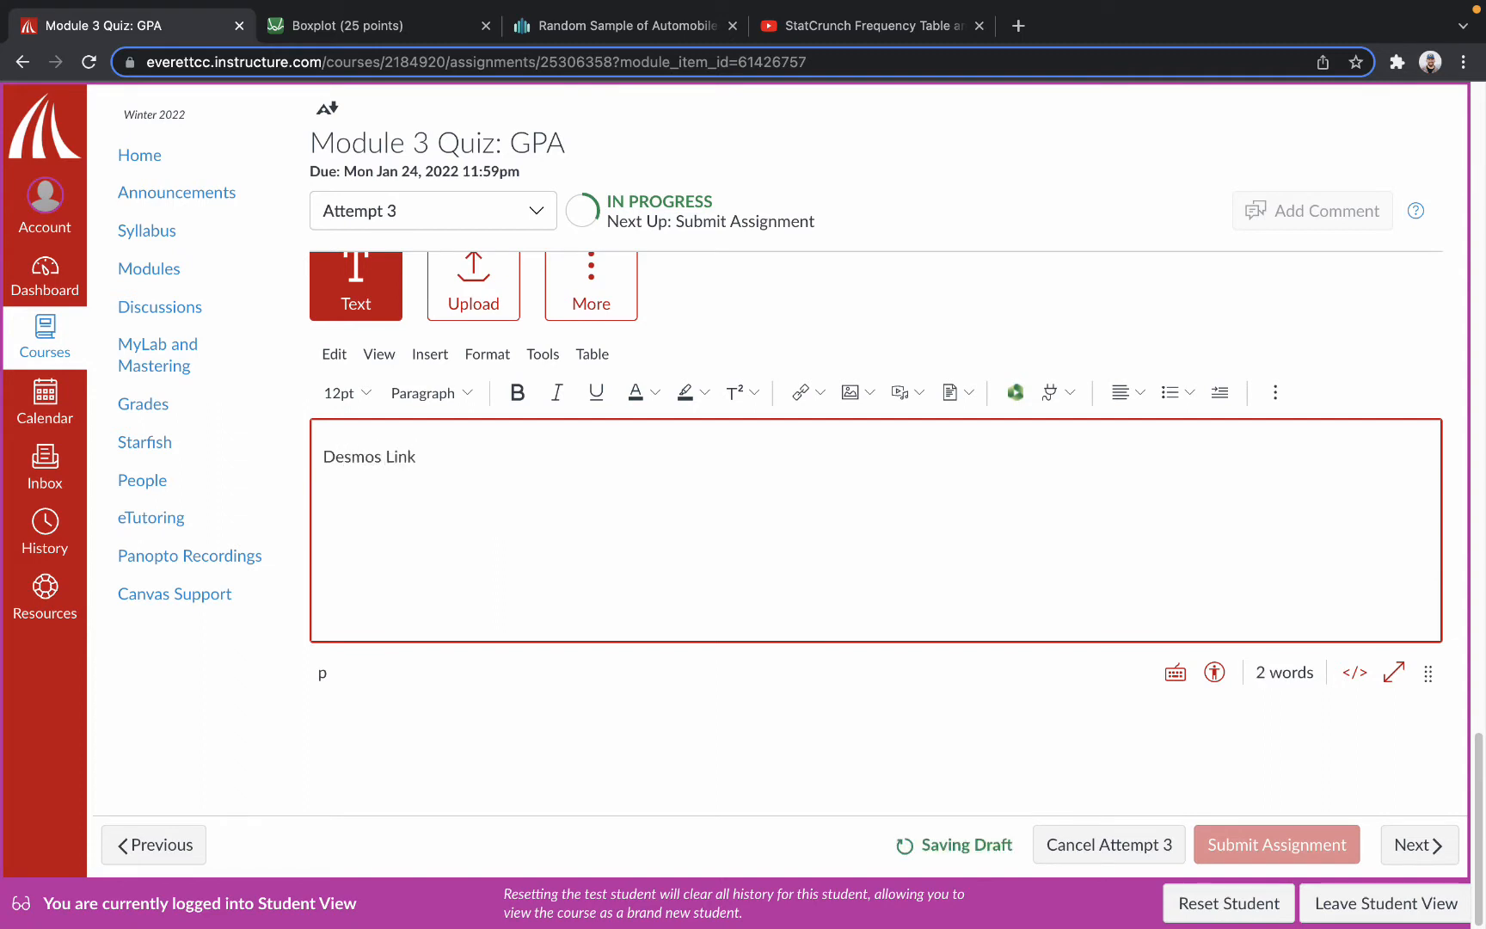
drag(465, 461, 225, 458)
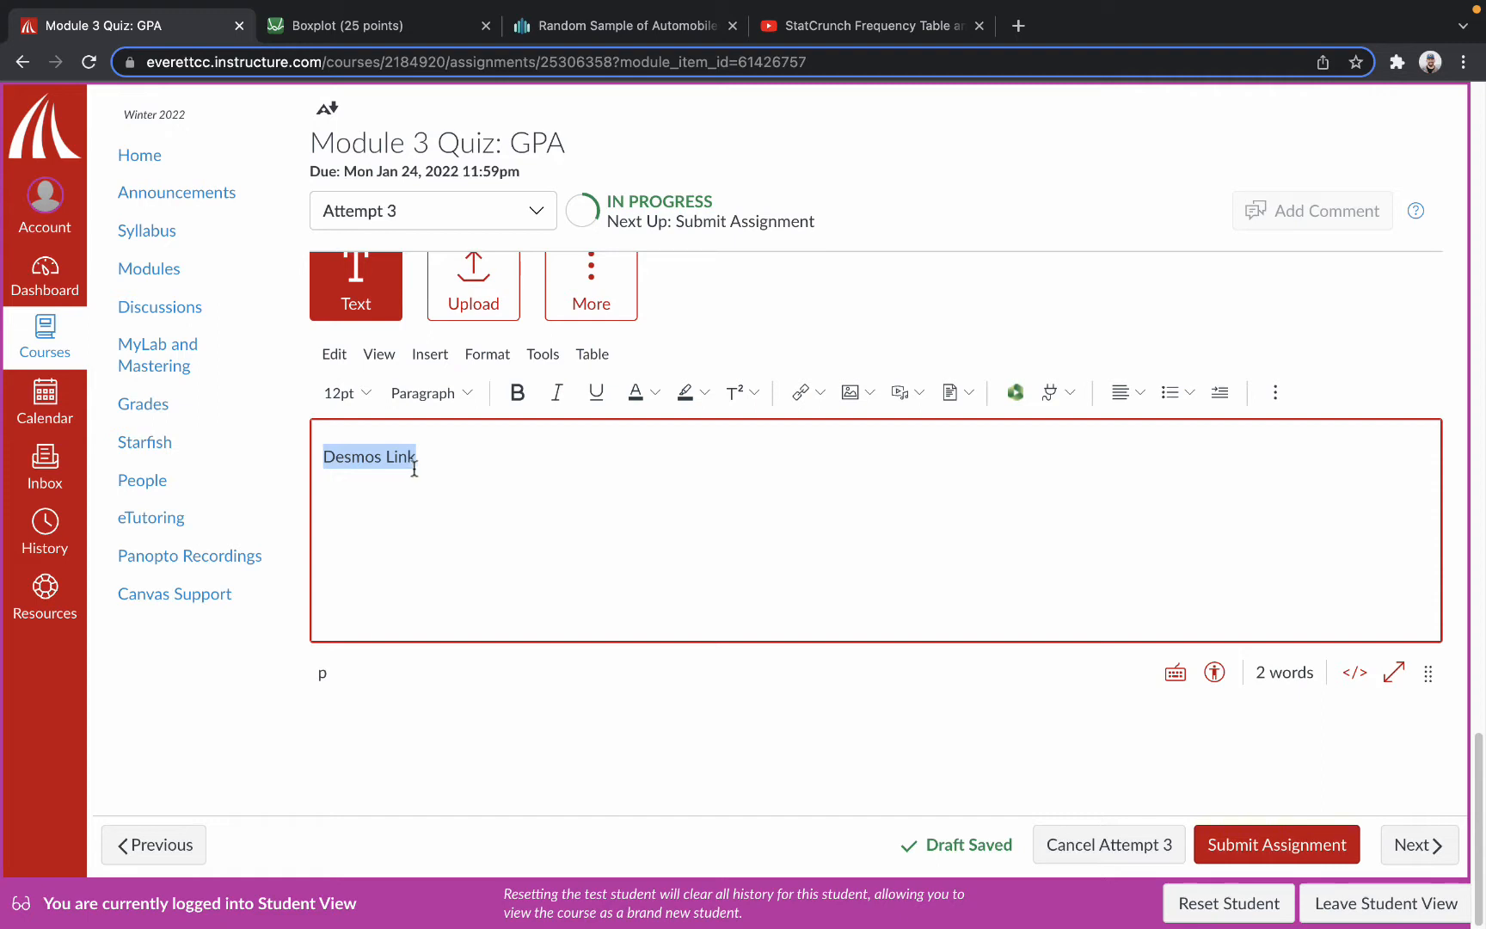
click(798, 393)
click(441, 563)
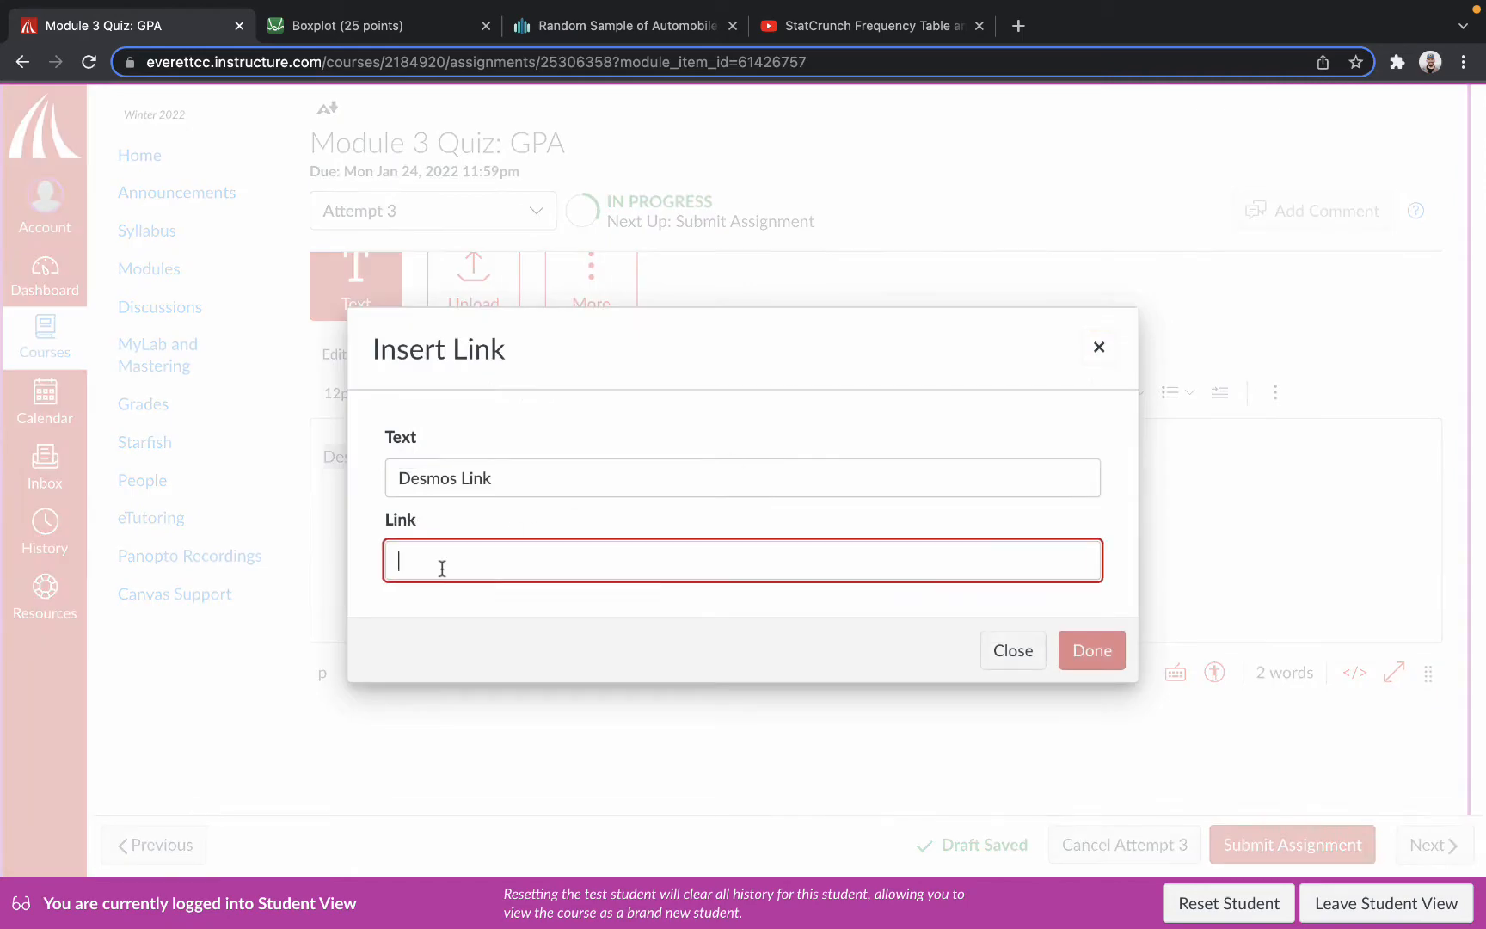
Switch to the Boxplot (25 points) graph in Desmos and copy its share link.
click(456, 6)
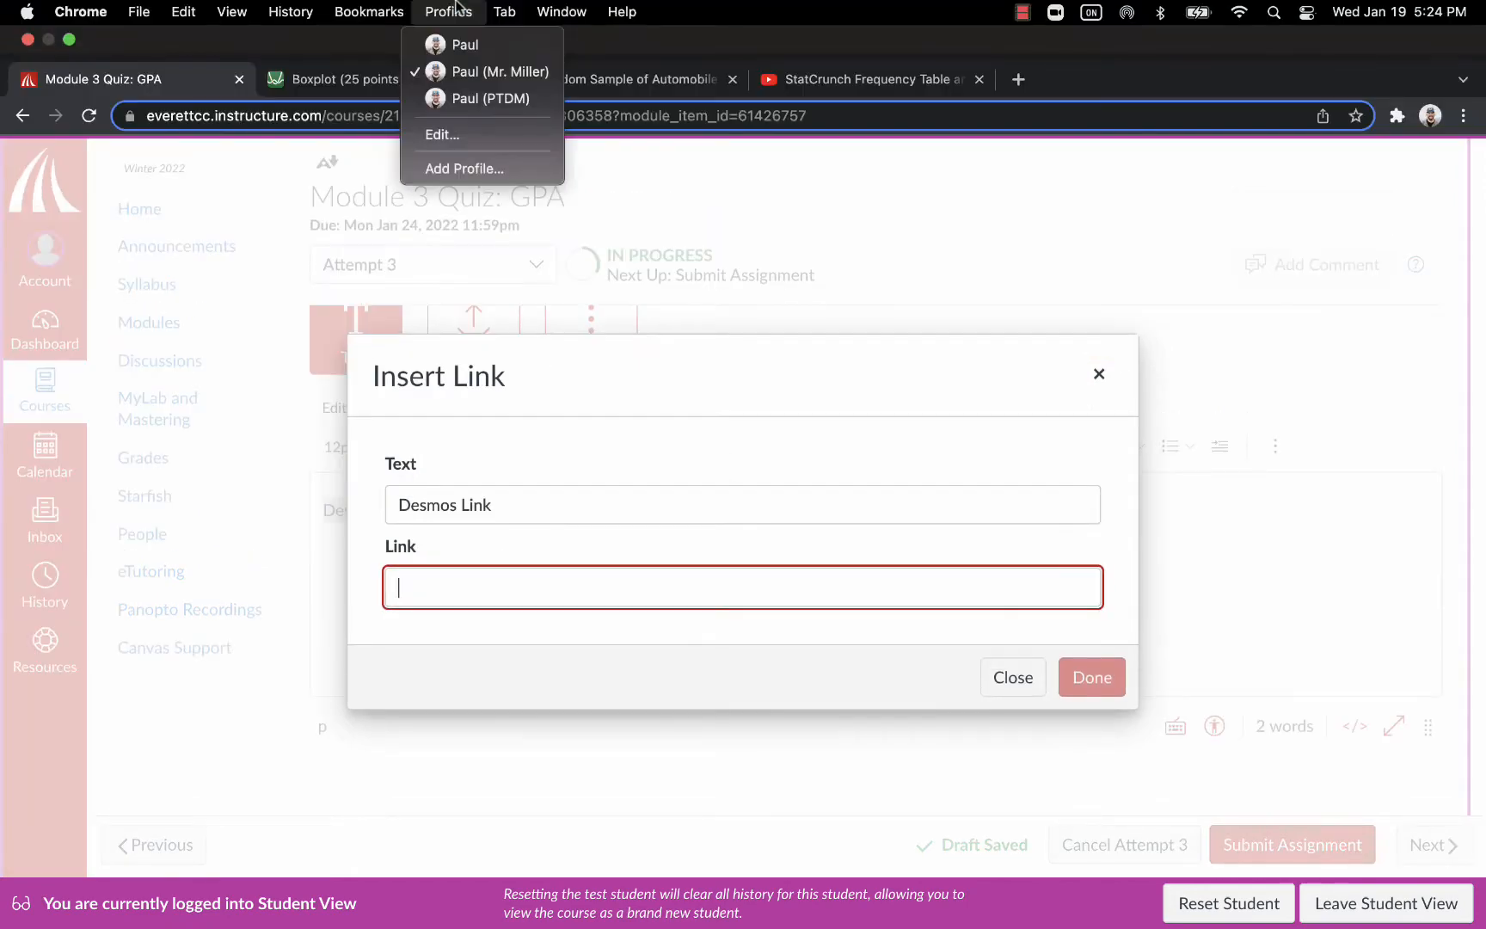
click(445, 8)
click(295, 78)
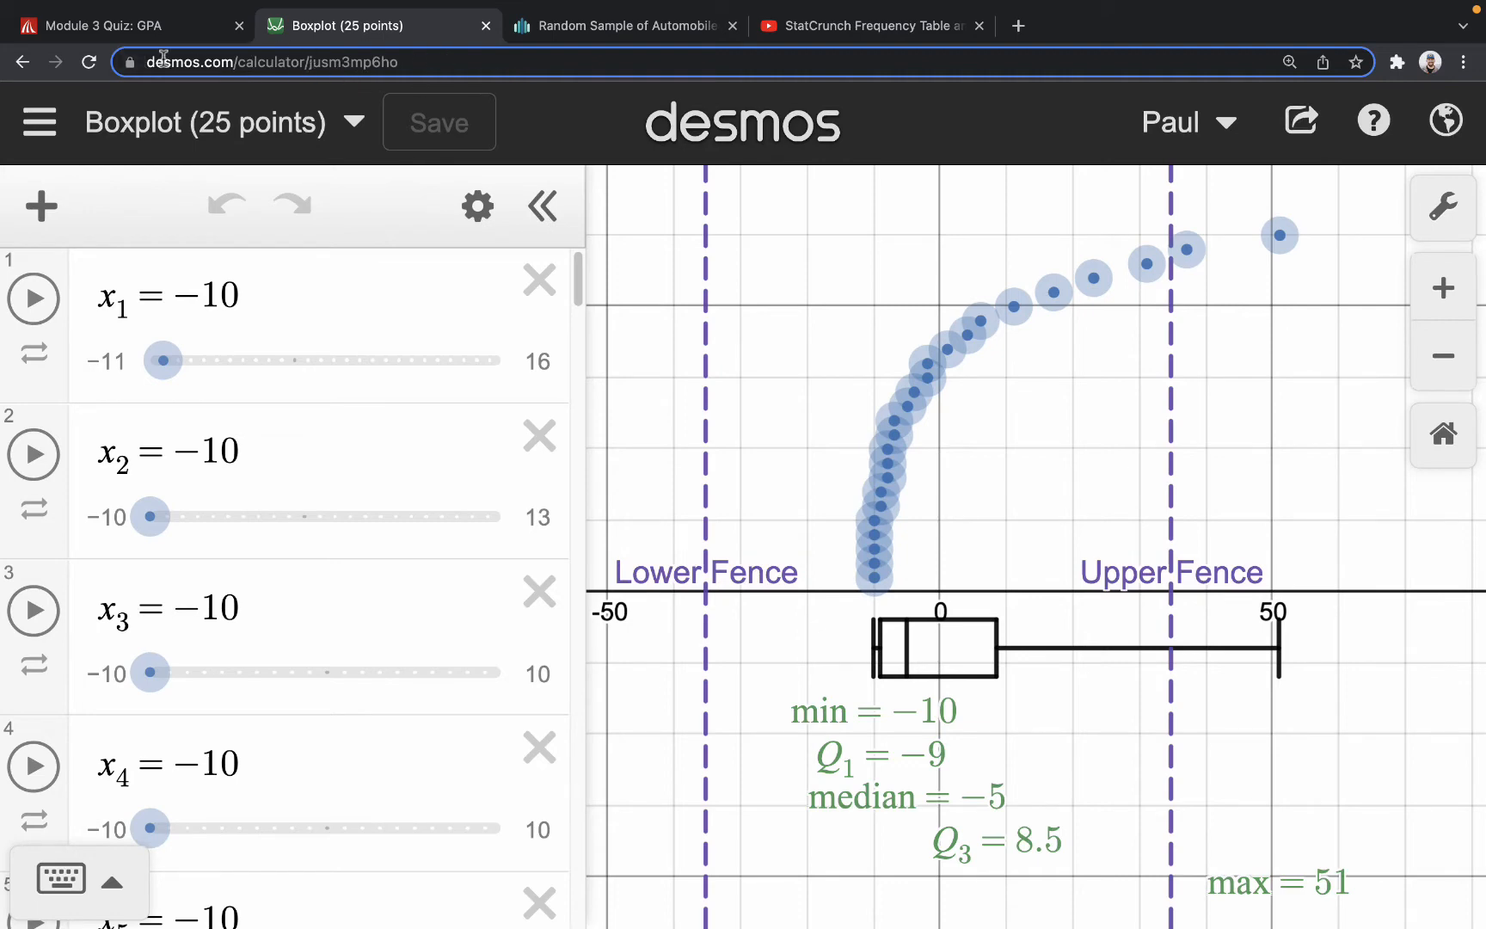
click(1301, 120)
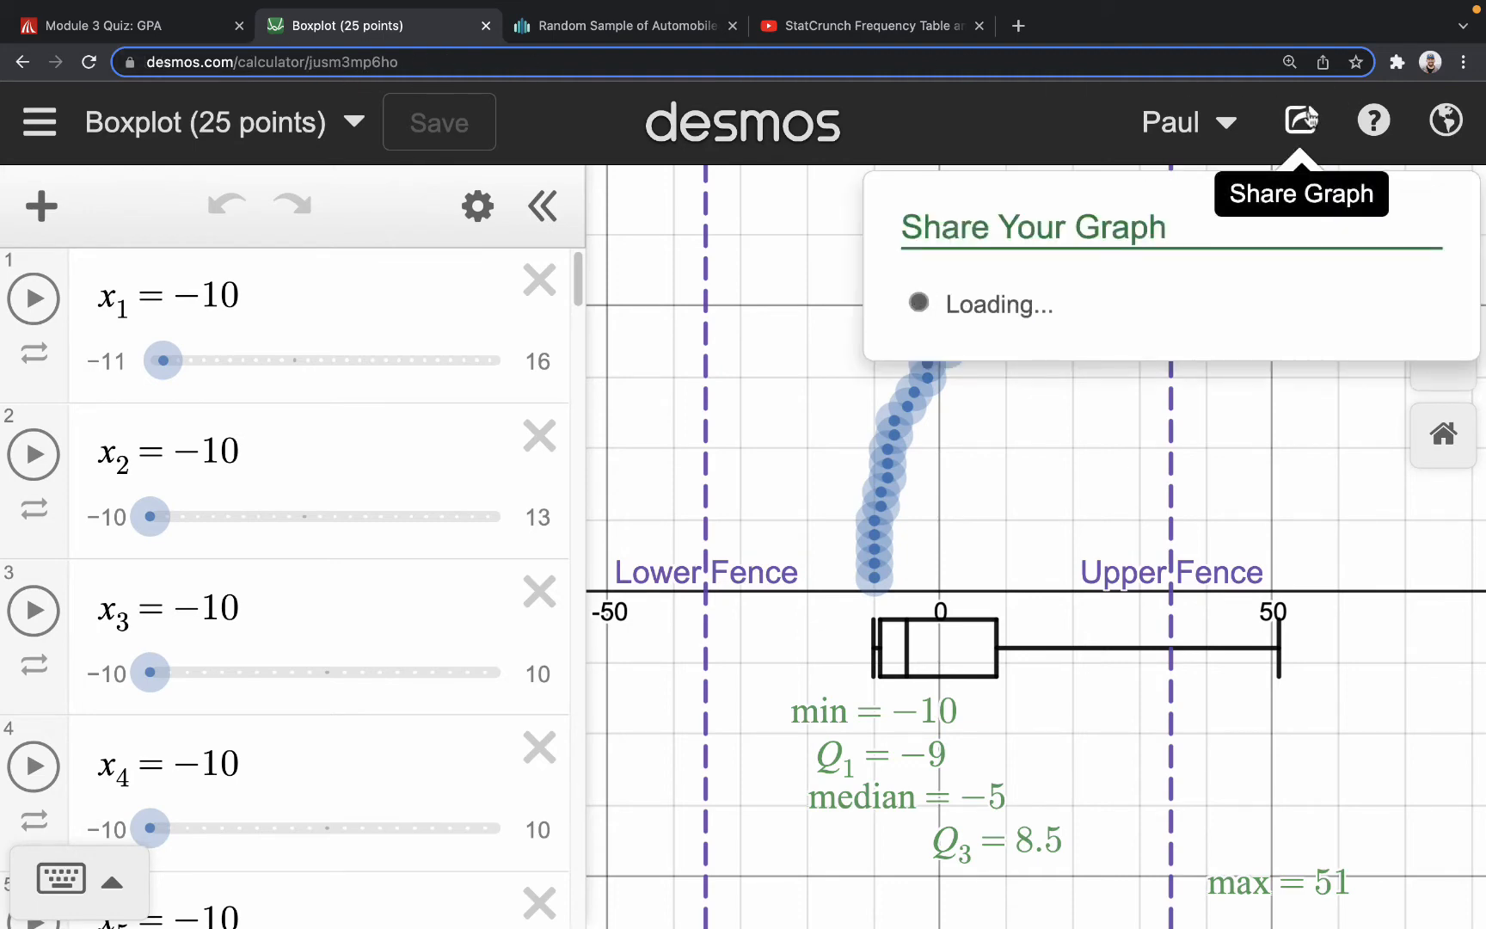
click(1393, 348)
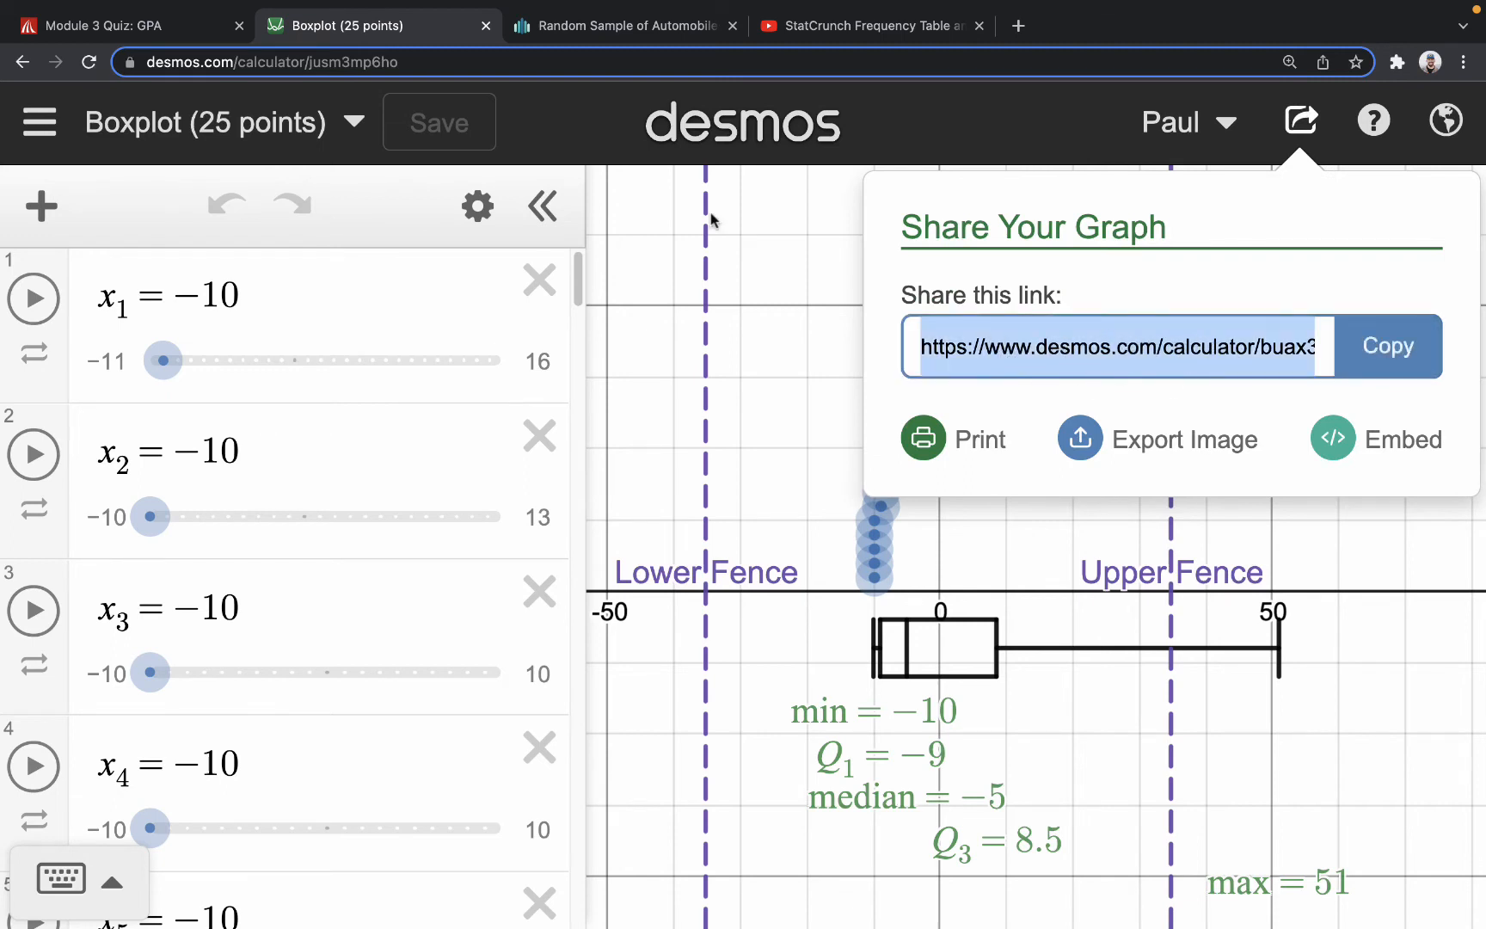
click(131, 25)
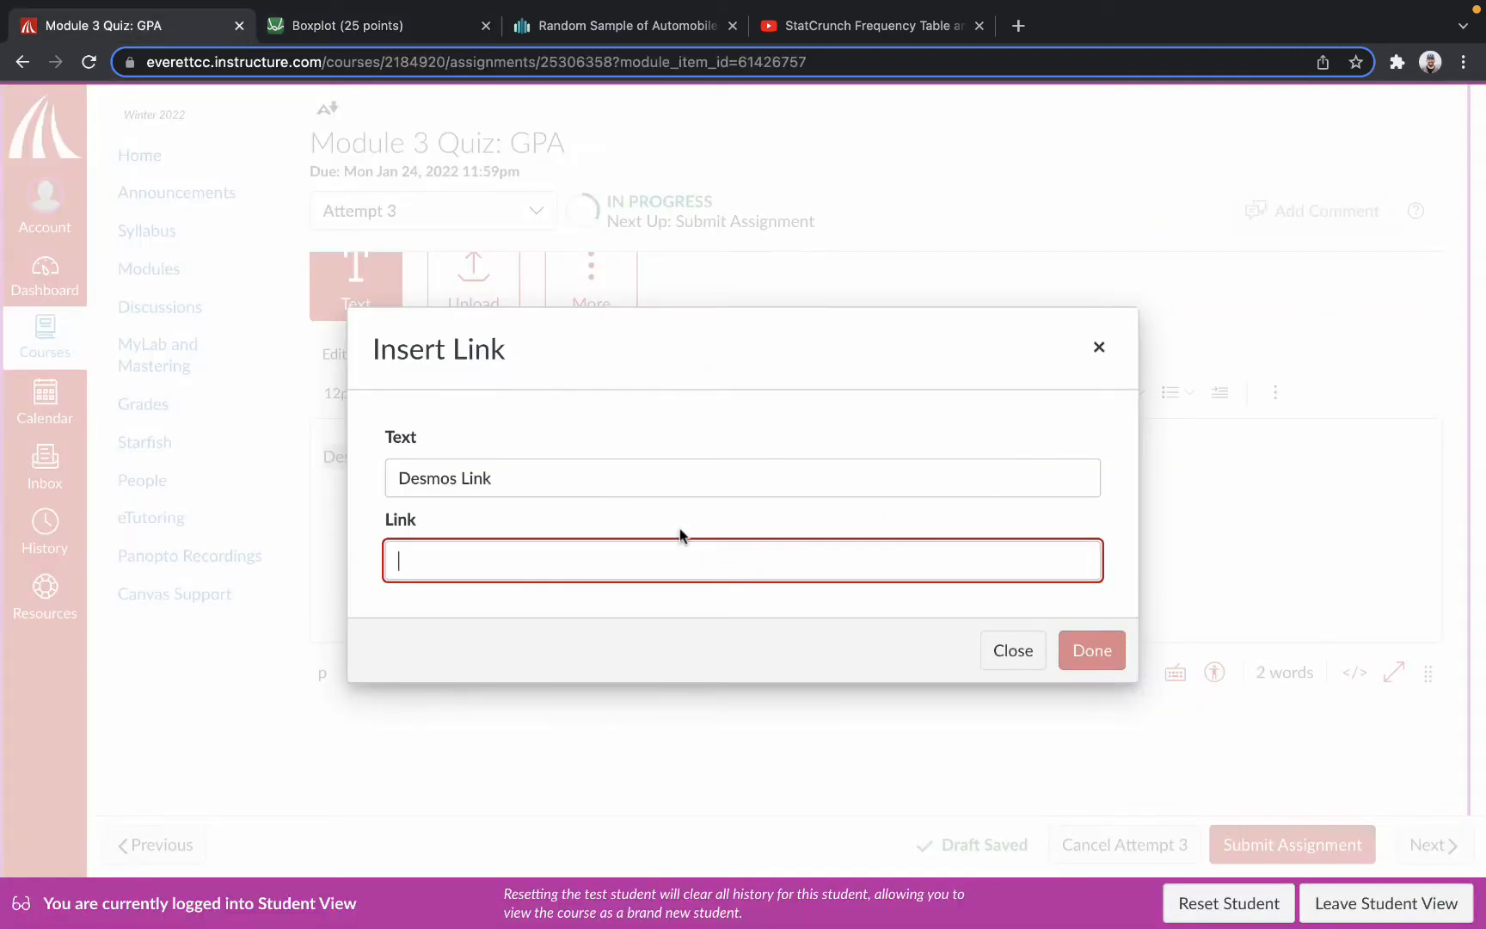
click(819, 77)
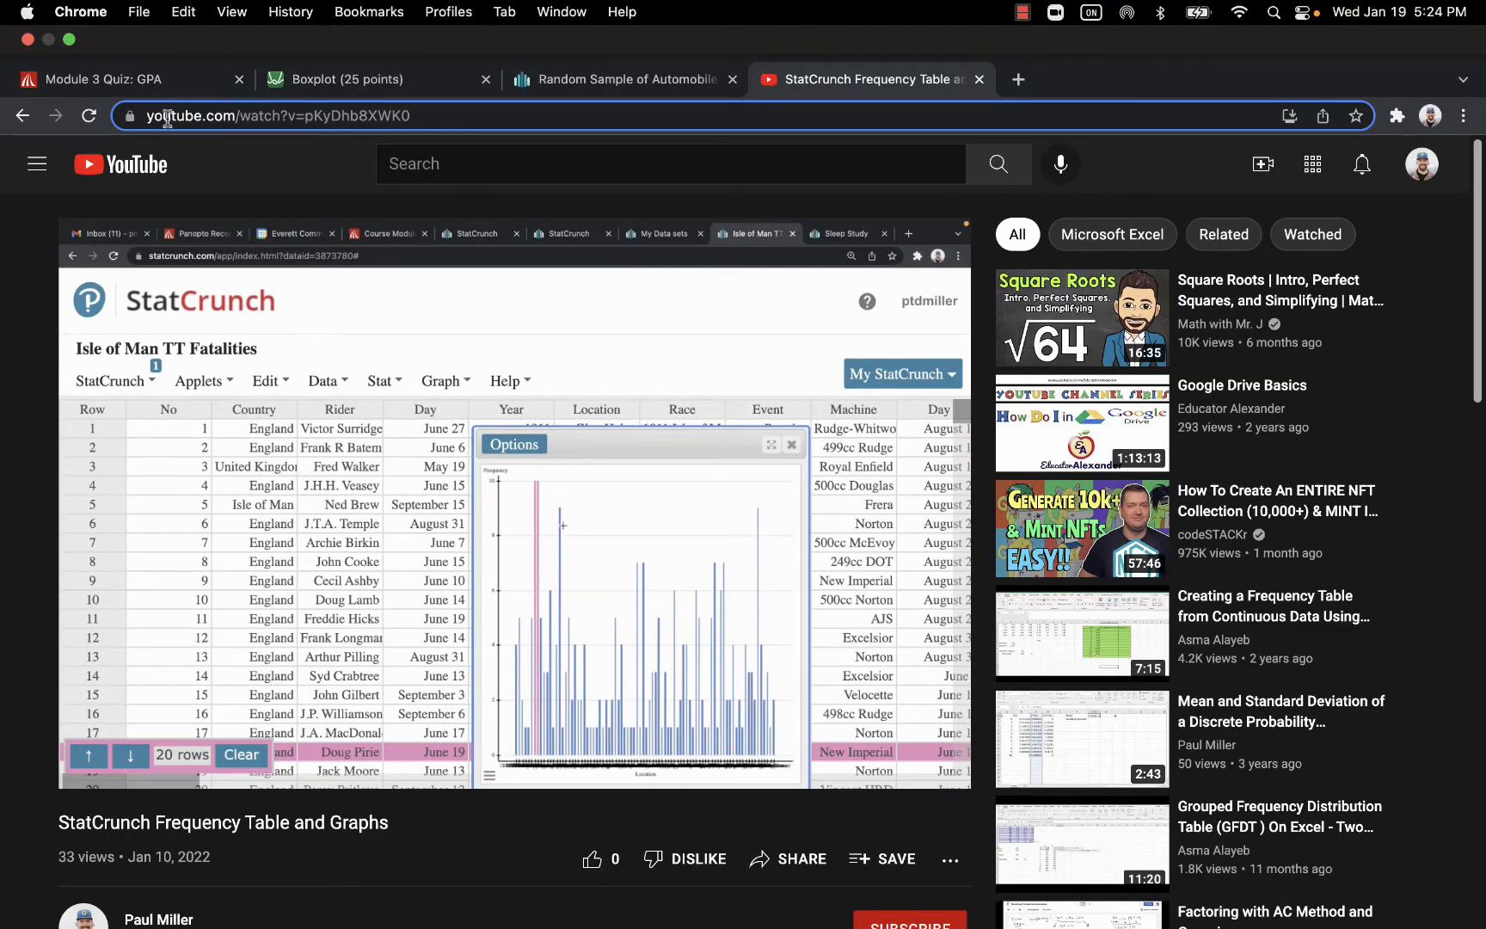
click(395, 83)
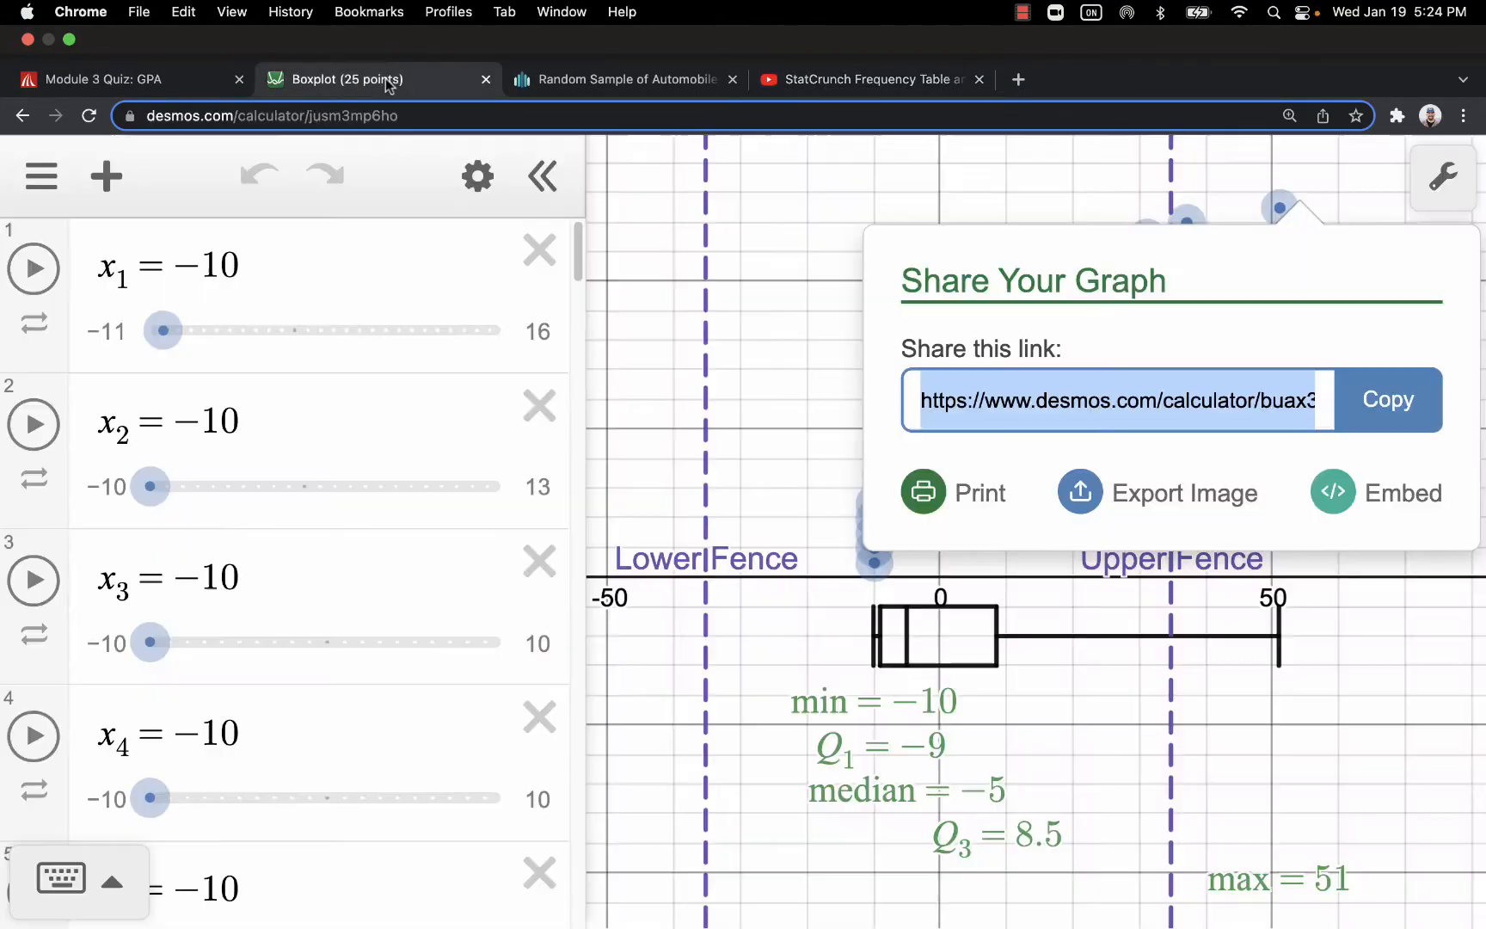
click(108, 79)
key(super+v)
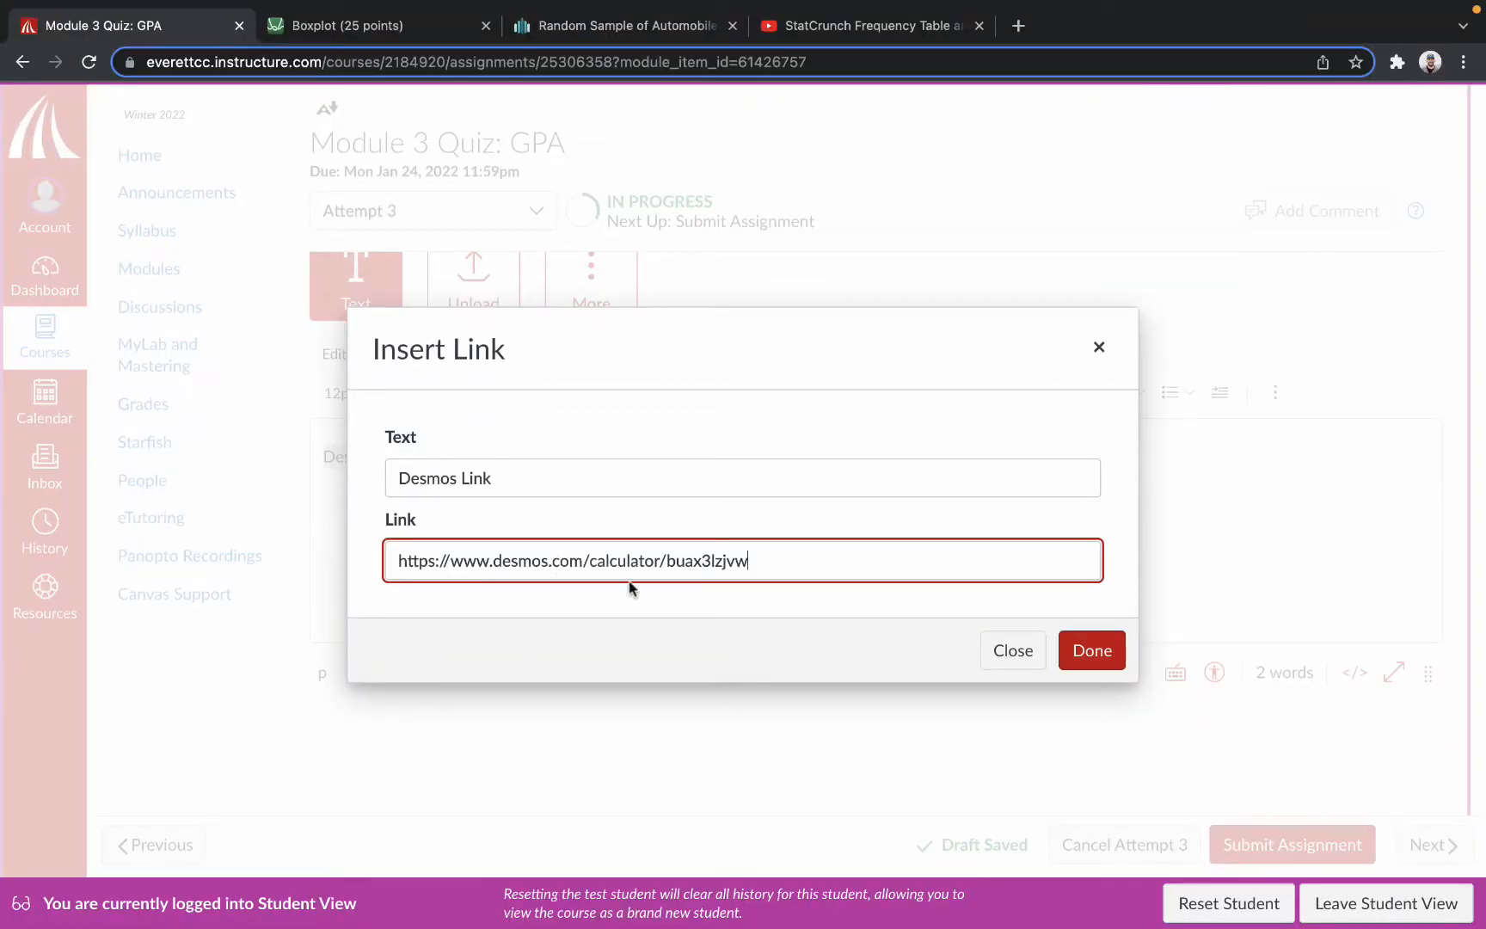
click(1086, 659)
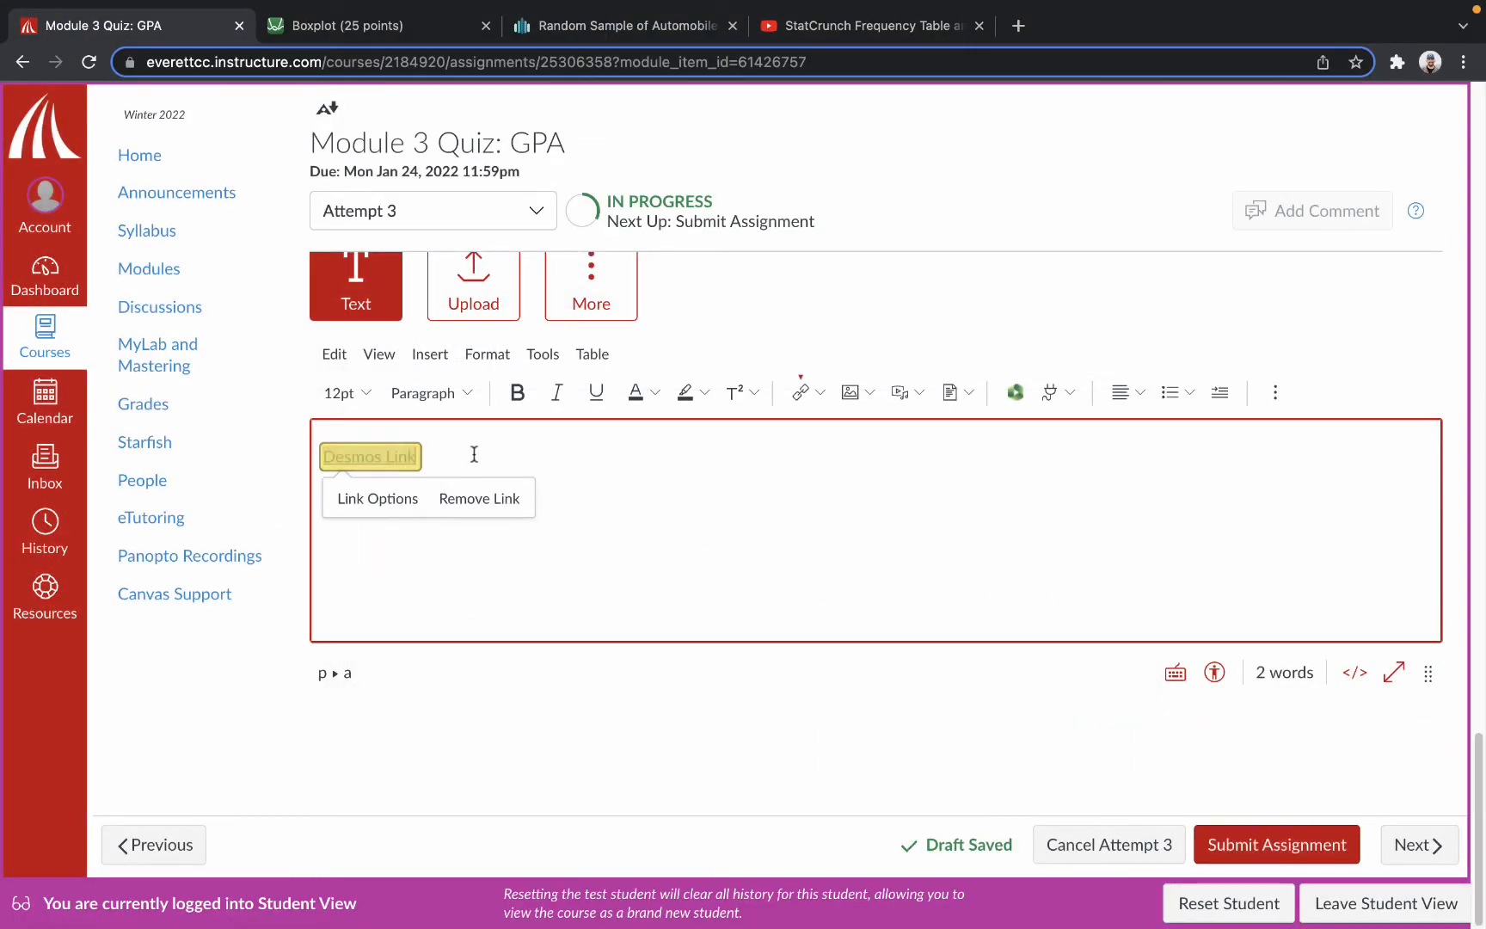
click(453, 461)
key(Return)
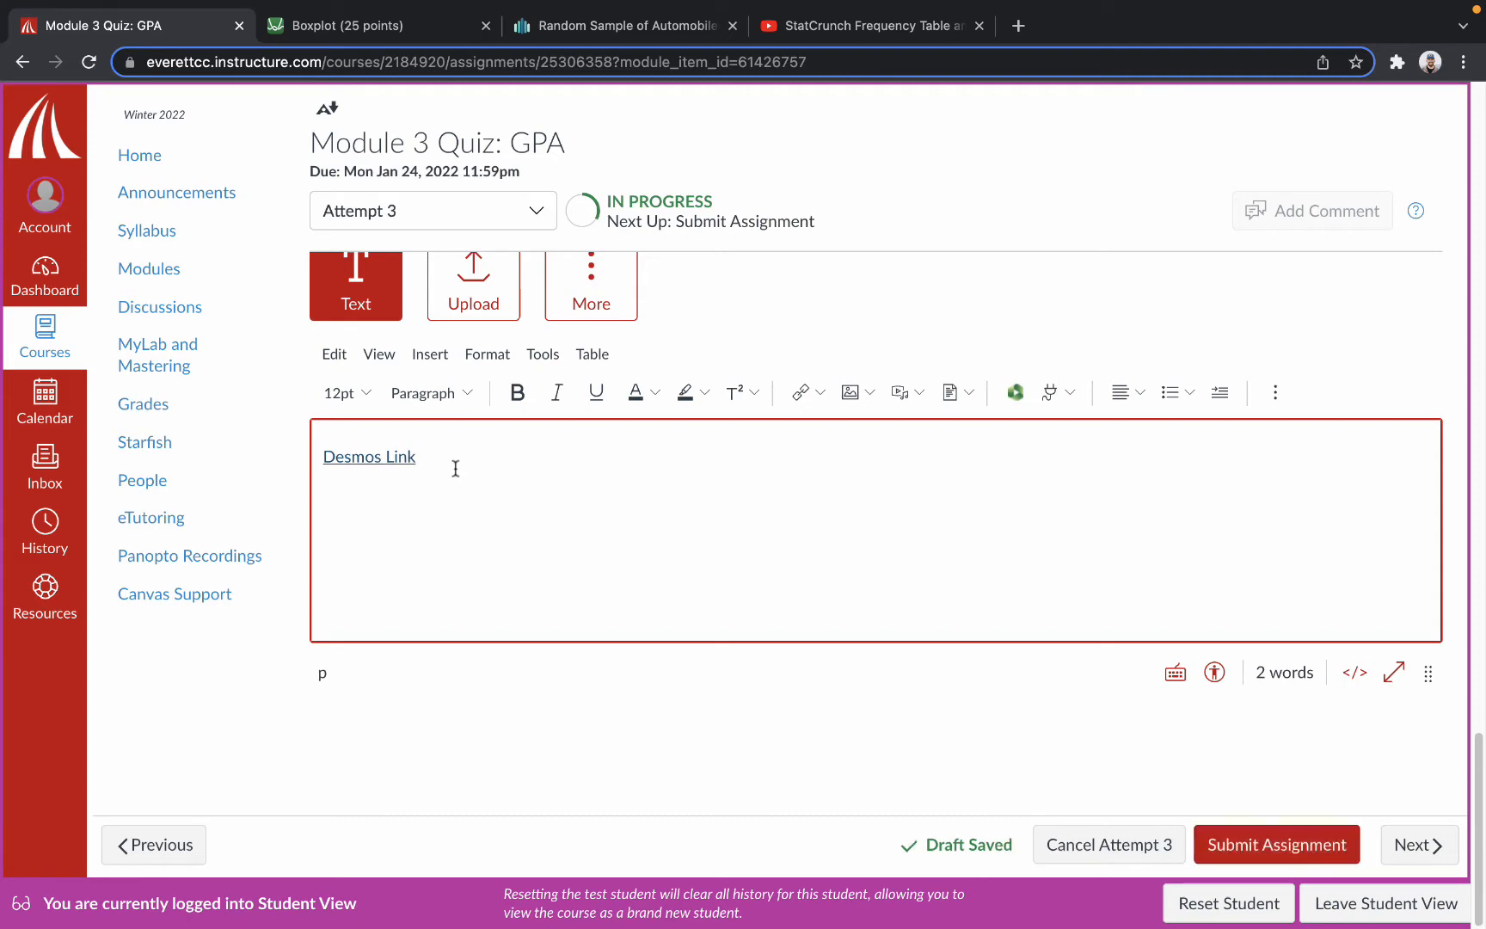
Get the boxplot graph's iframe embed code from Desmos and embed the graph below the Desmos link in the Canvas submission.
click(365, 30)
click(1325, 436)
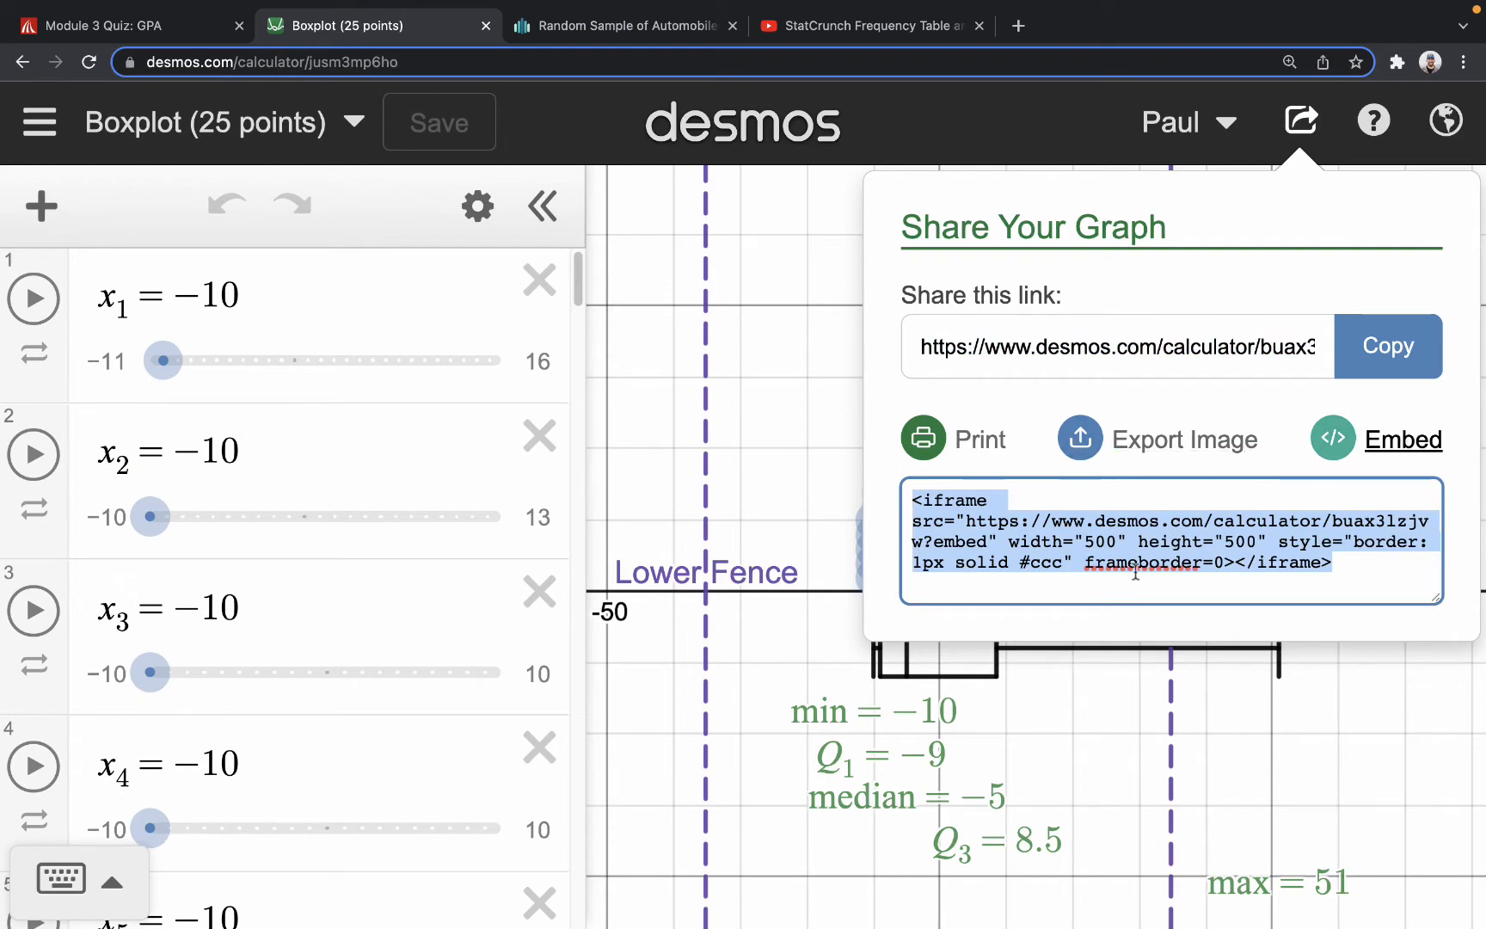
click(86, 30)
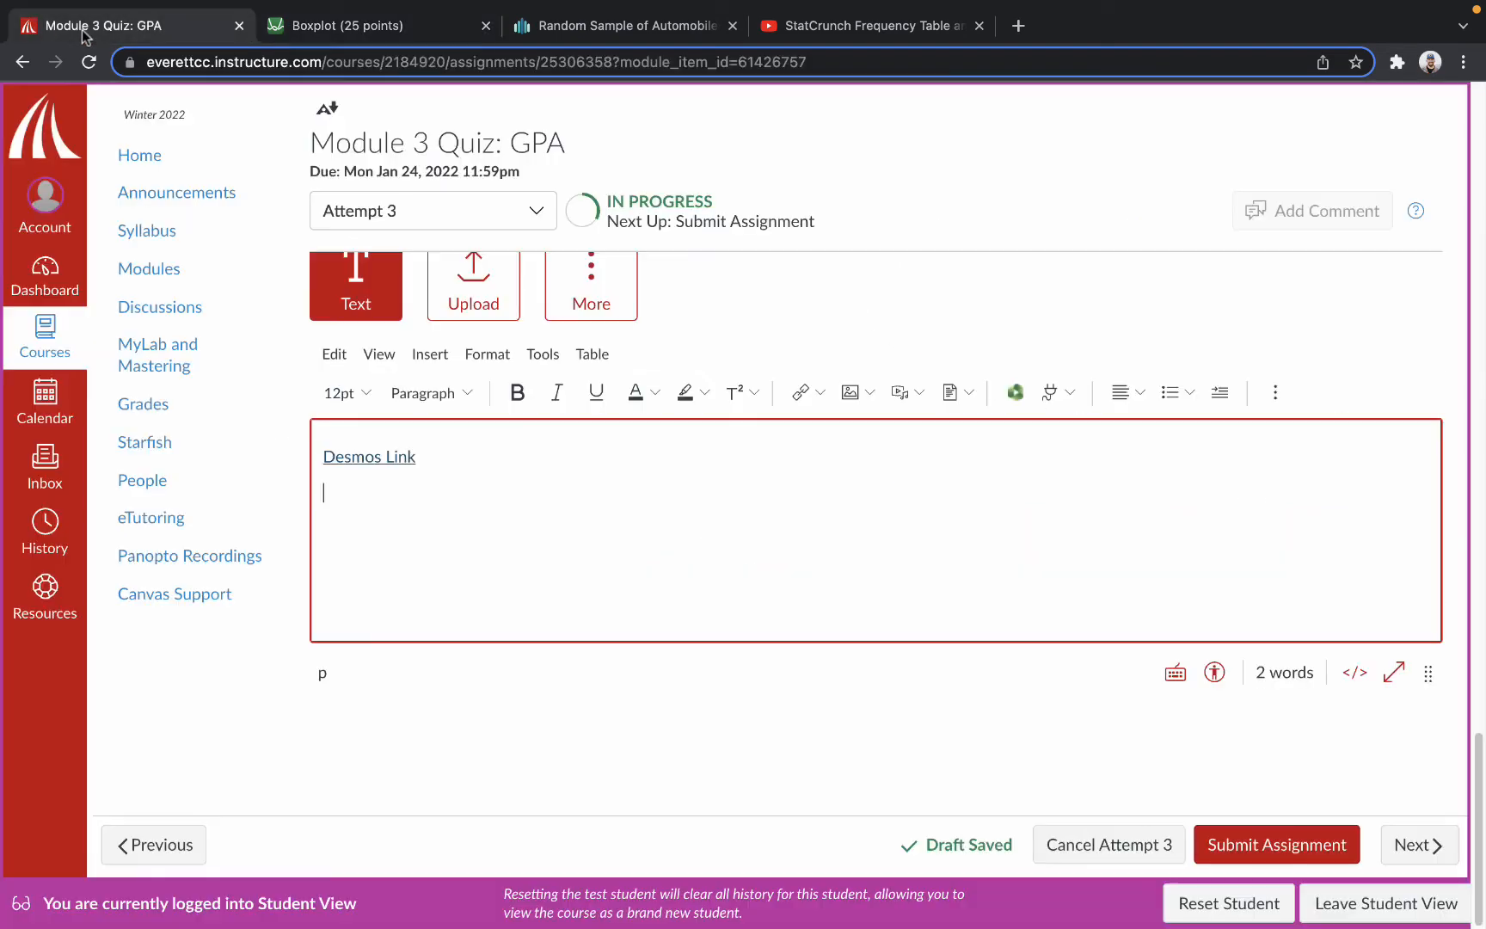
click(1276, 394)
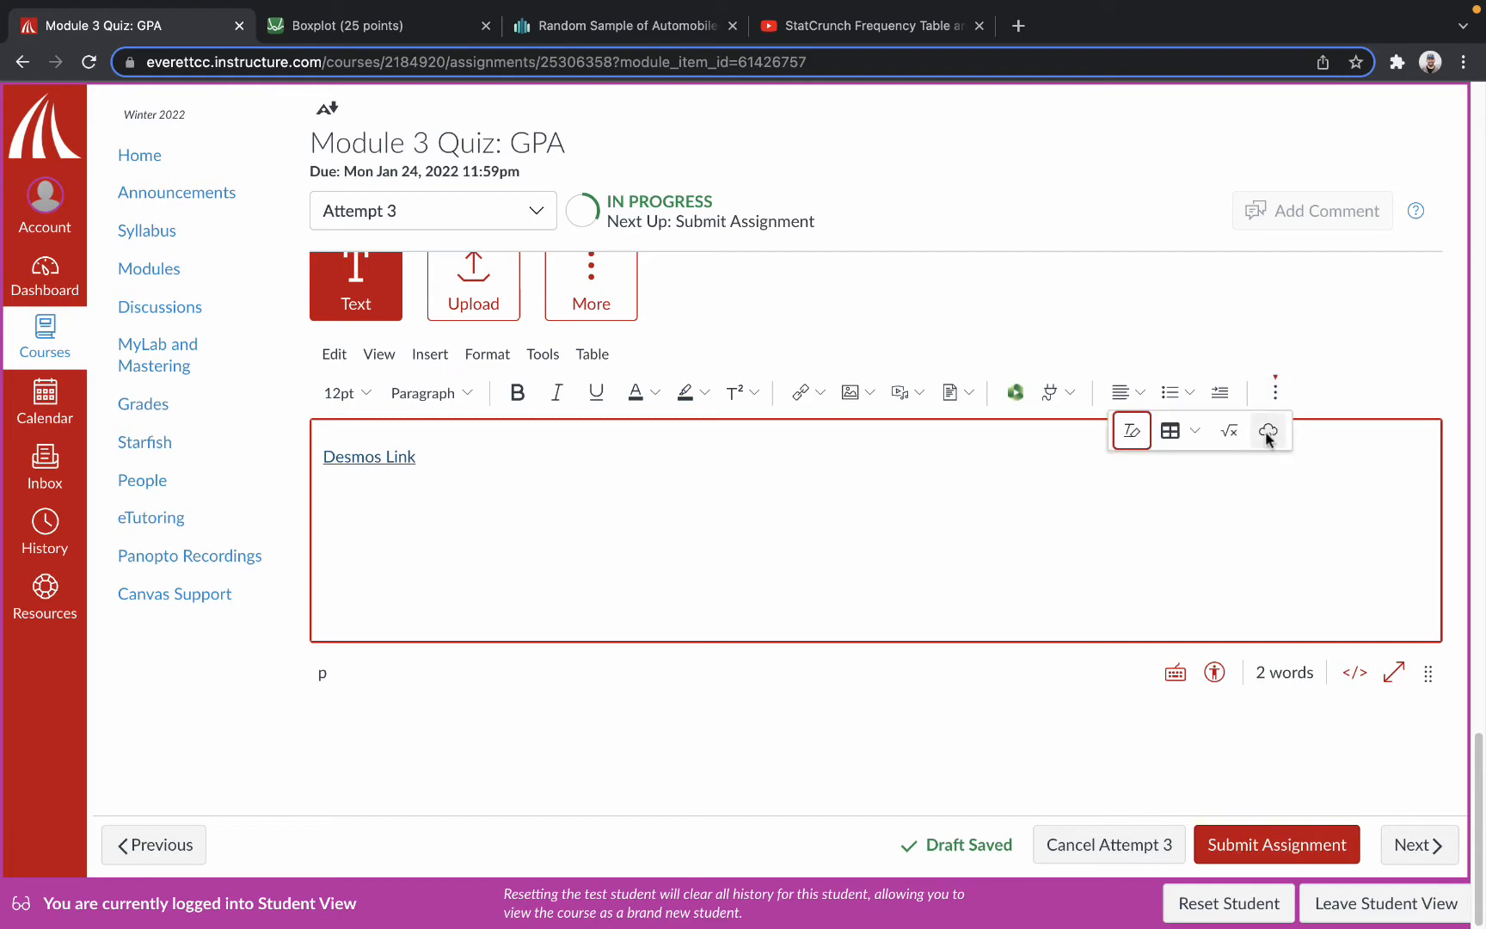
click(1268, 435)
click(727, 537)
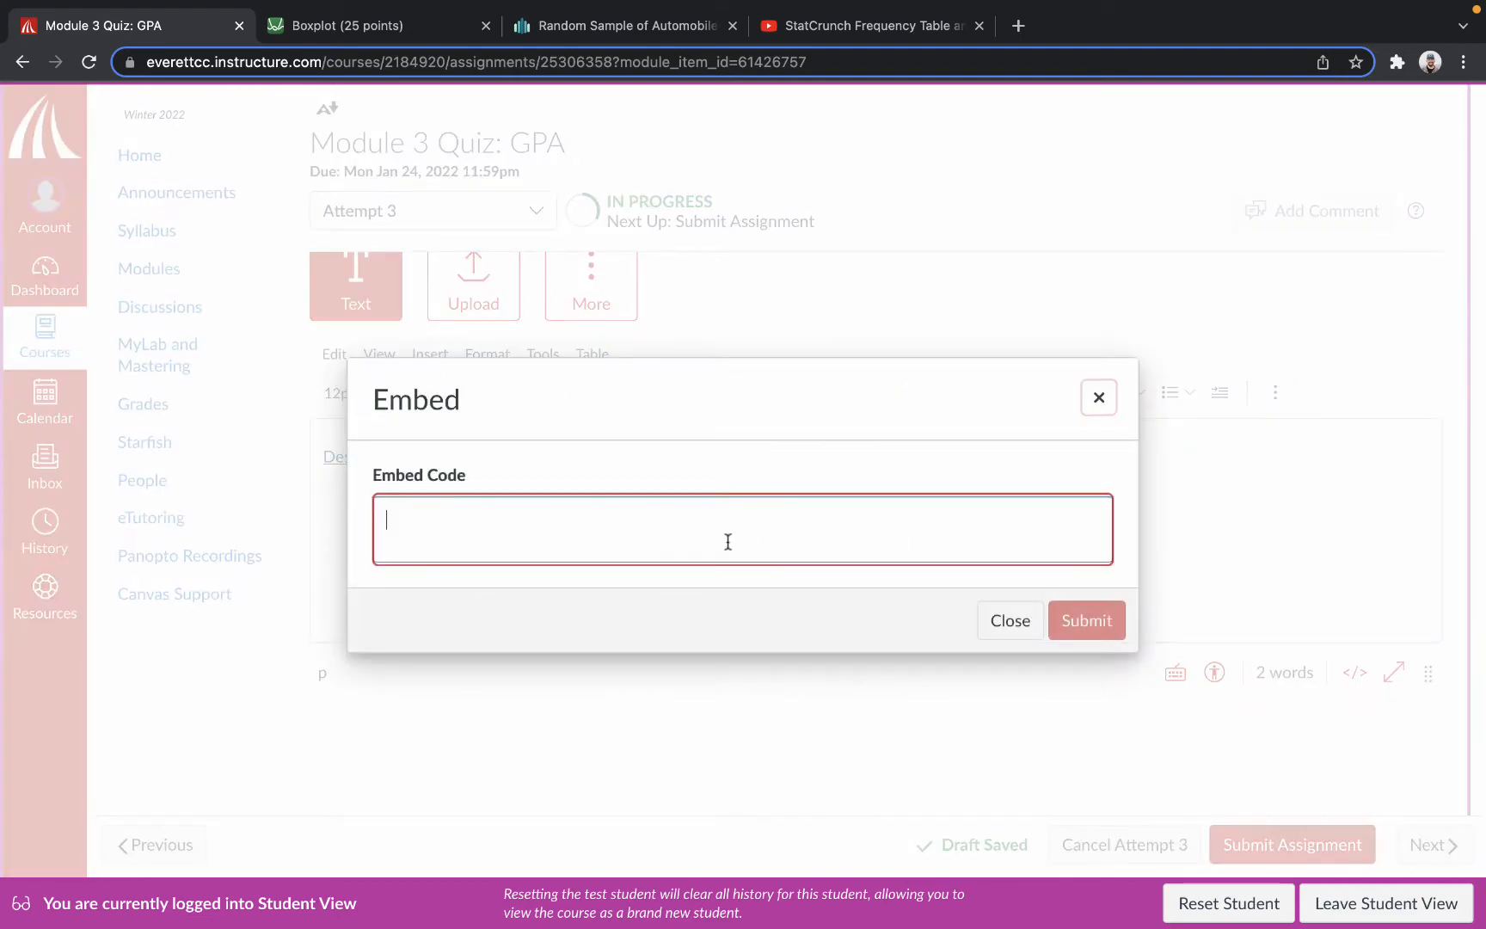
key(super+v)
click(1066, 619)
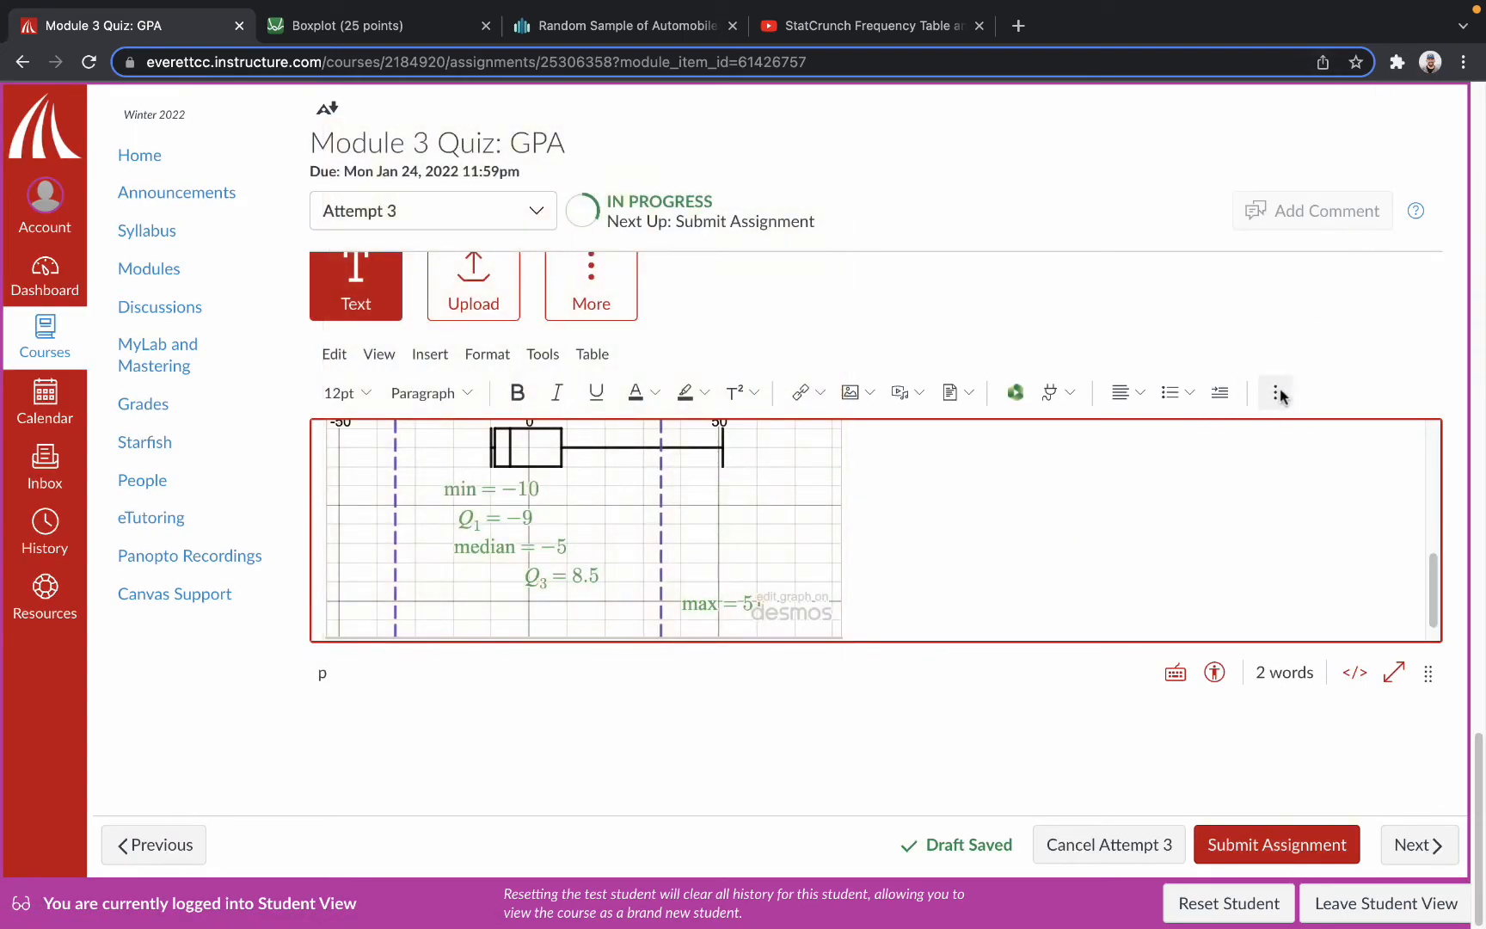
Enlarge the page to 150% to view the editor's additional tools, and reset the zoom to 100%.
click(1277, 393)
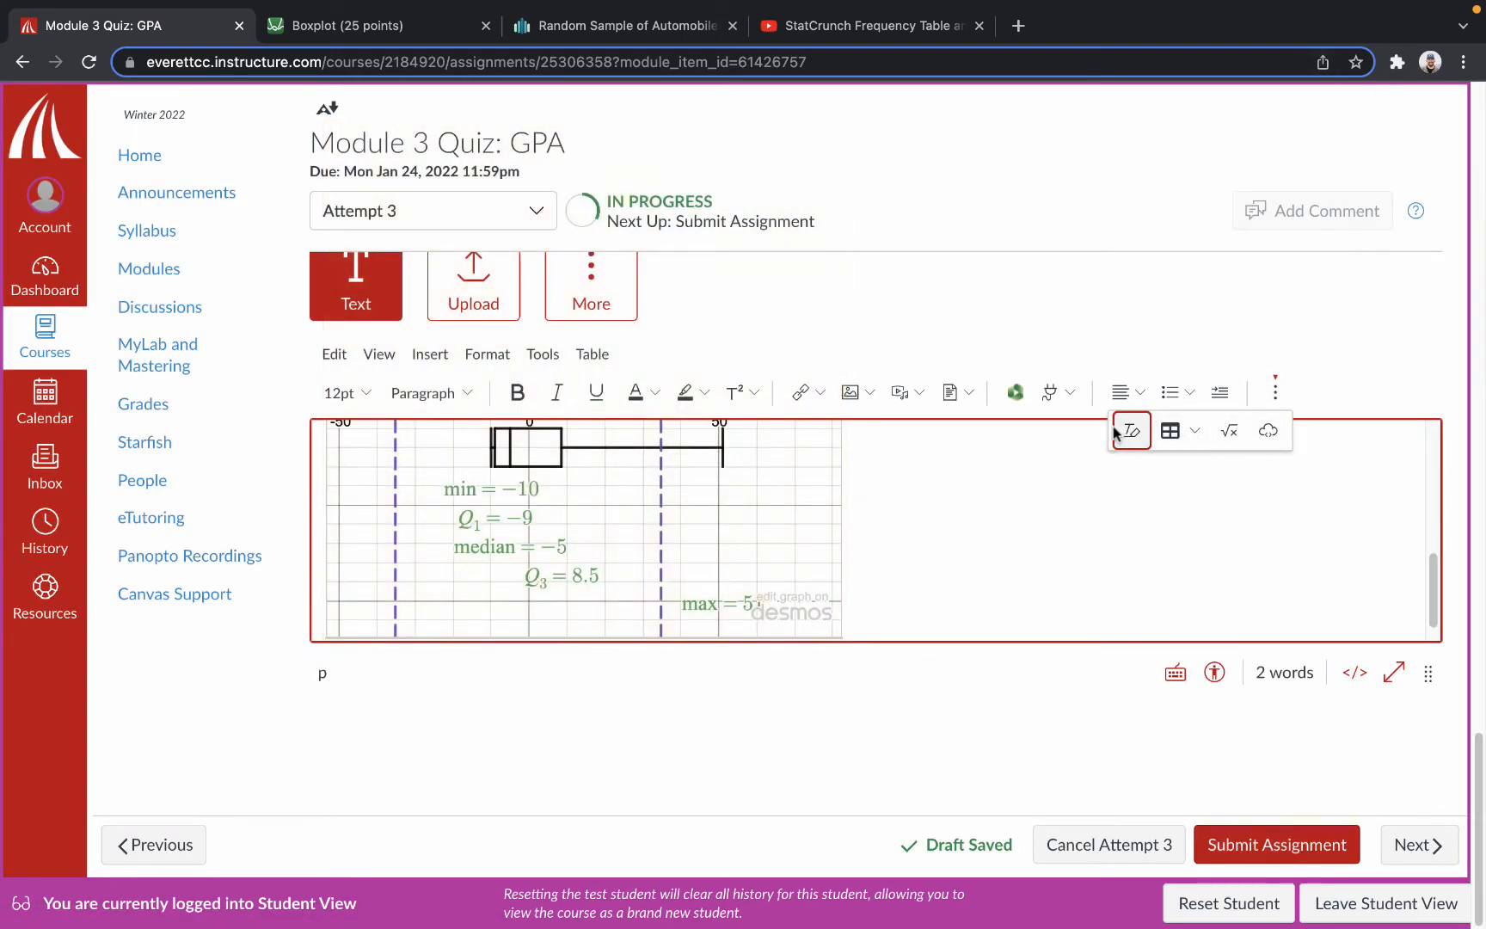
click(1472, 67)
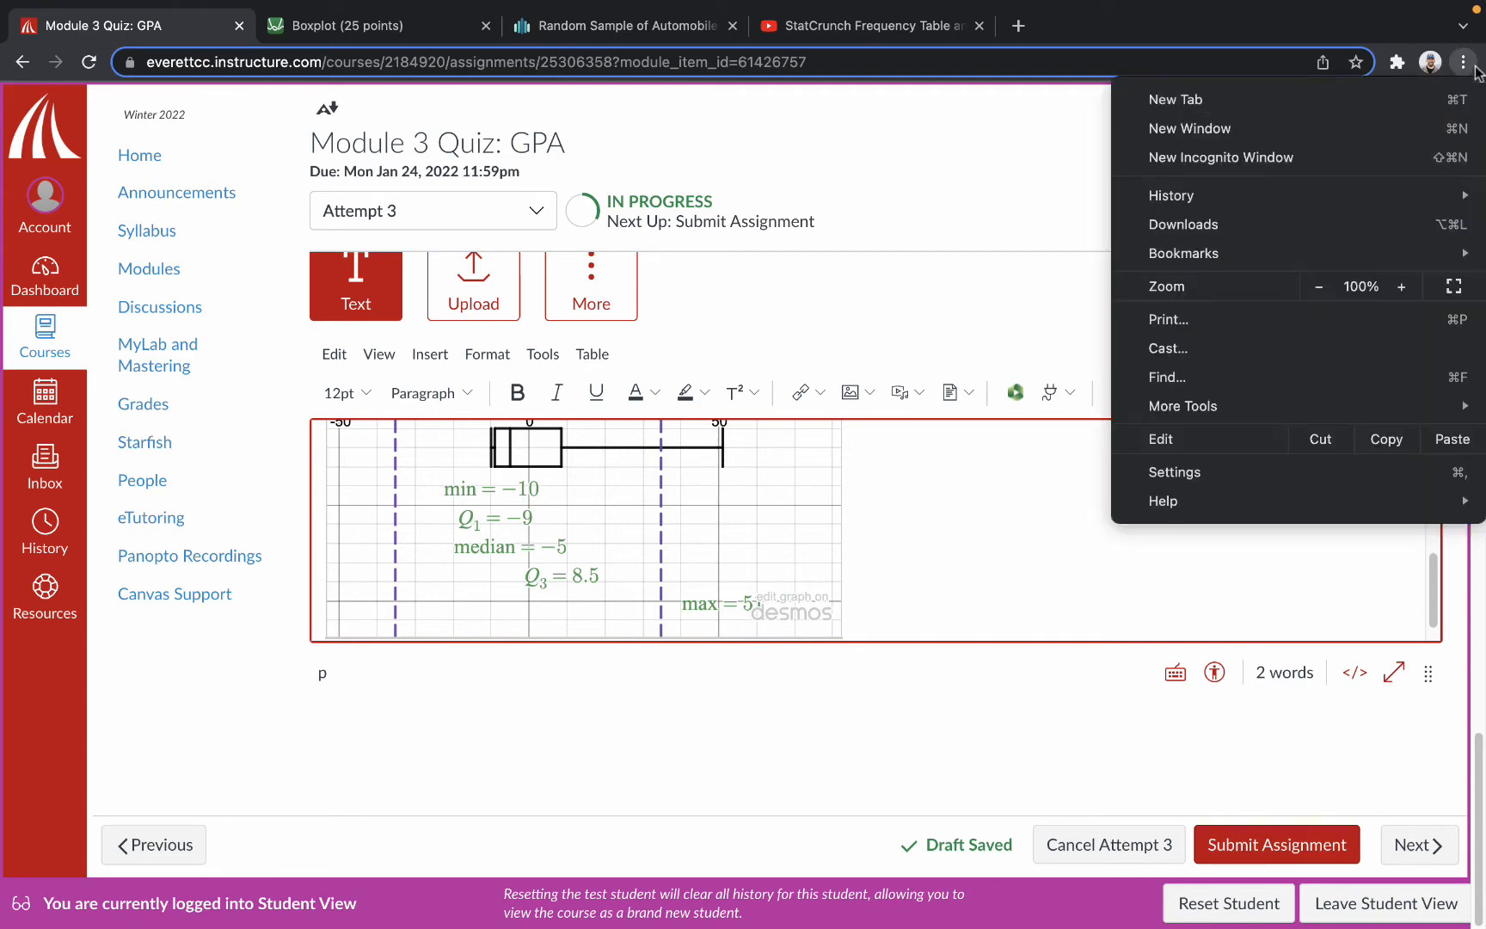
click(1401, 286)
click(1401, 286)
click(1400, 287)
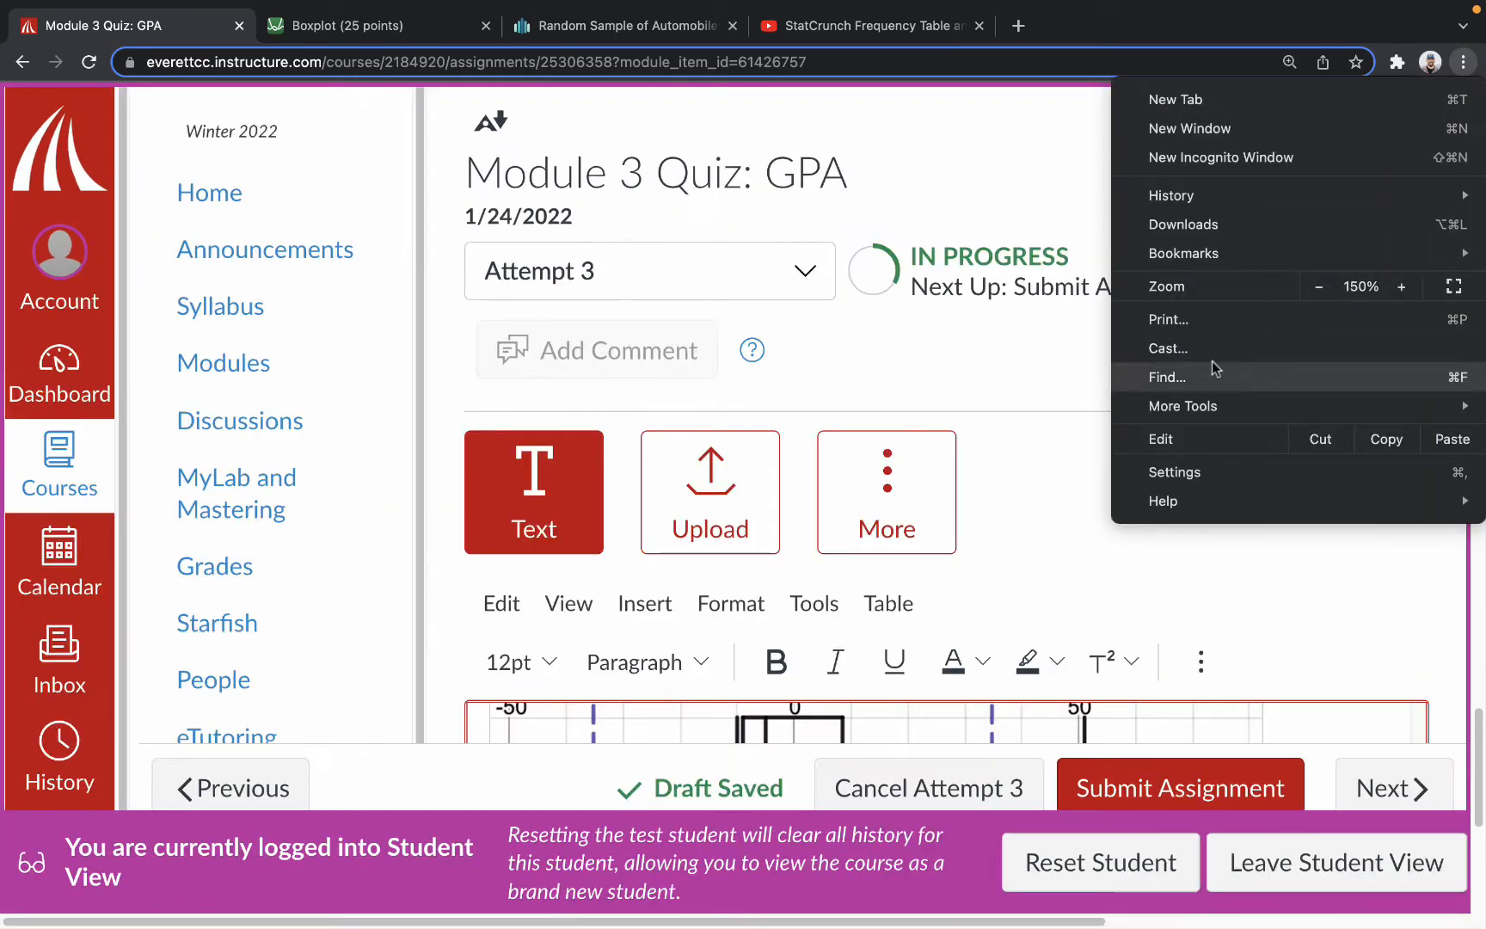
click(1134, 591)
click(1200, 662)
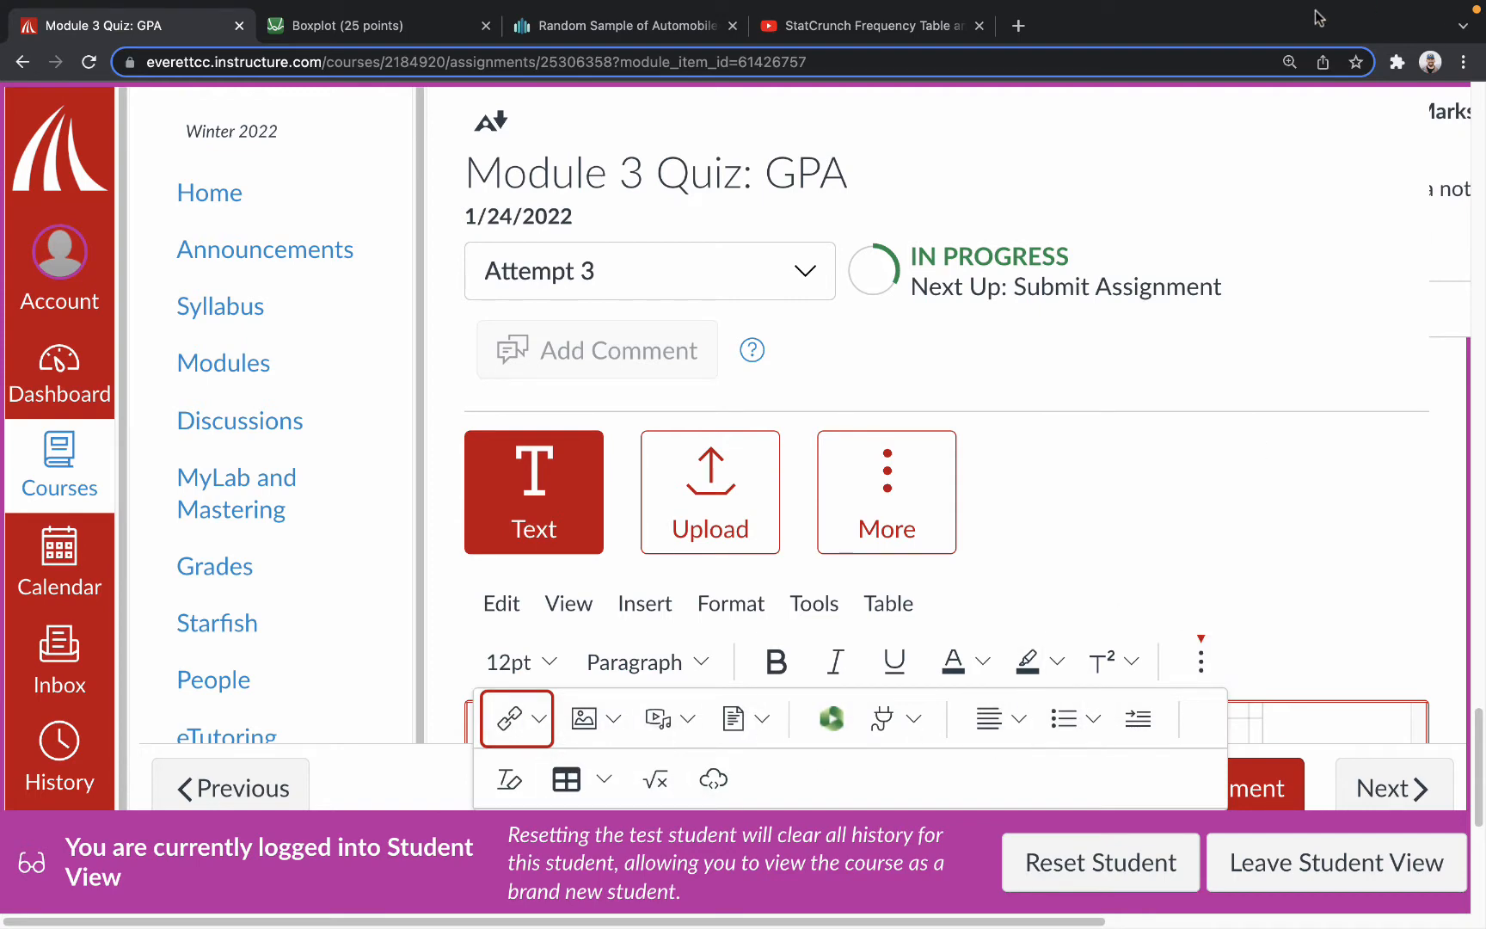
click(1289, 62)
click(1323, 99)
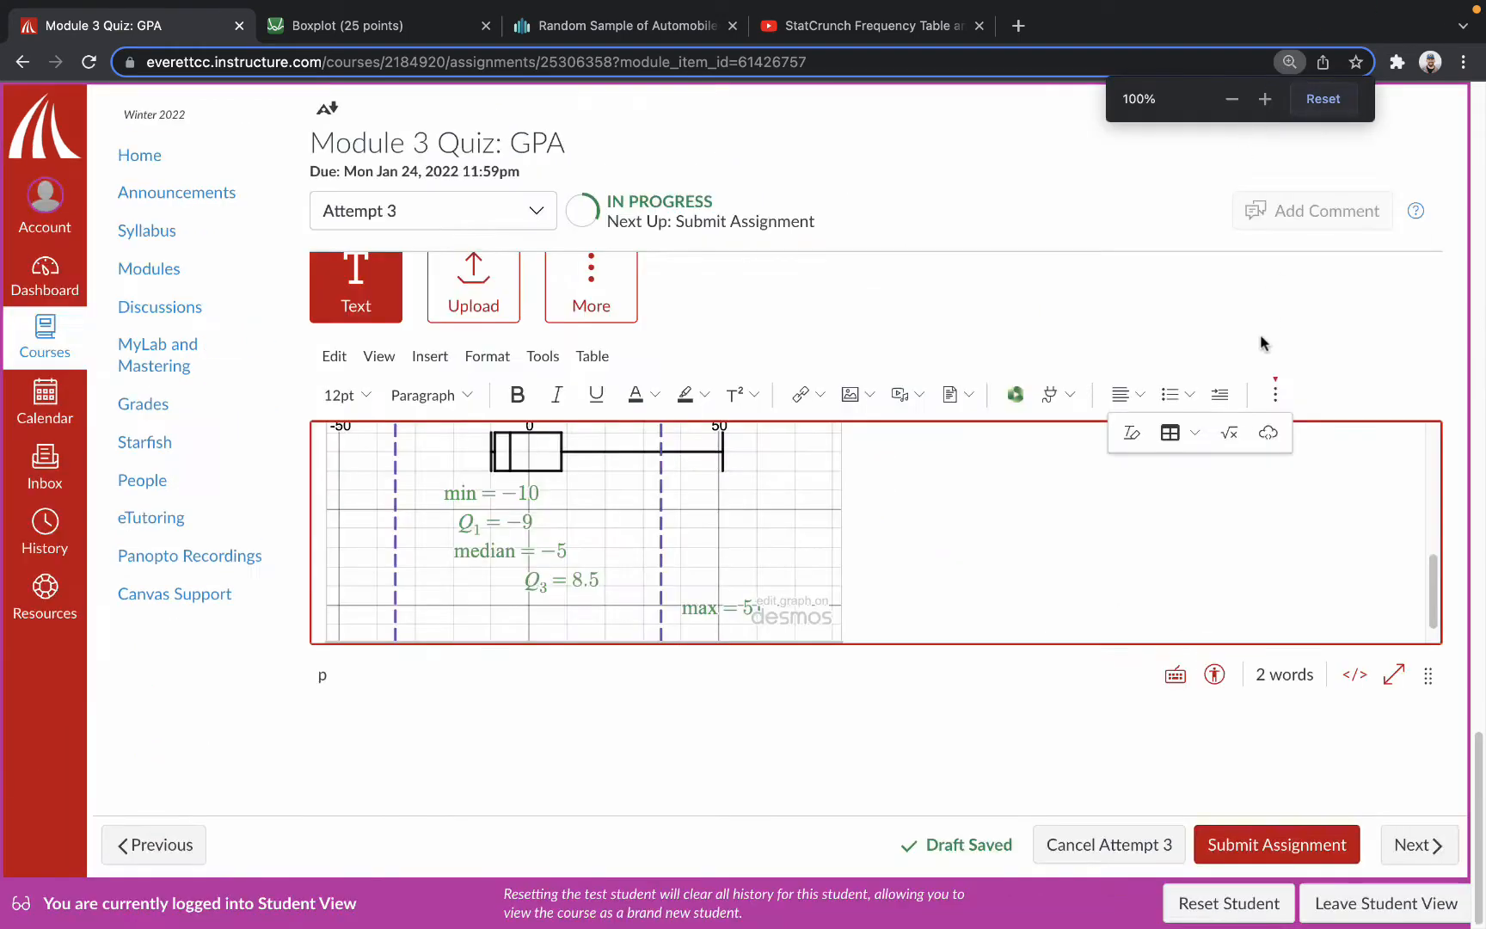
click(1013, 492)
Look over the embedded boxplot graph inside the submission editor.
scroll(946, 505, up, 5)
scroll(928, 460, down, 1)
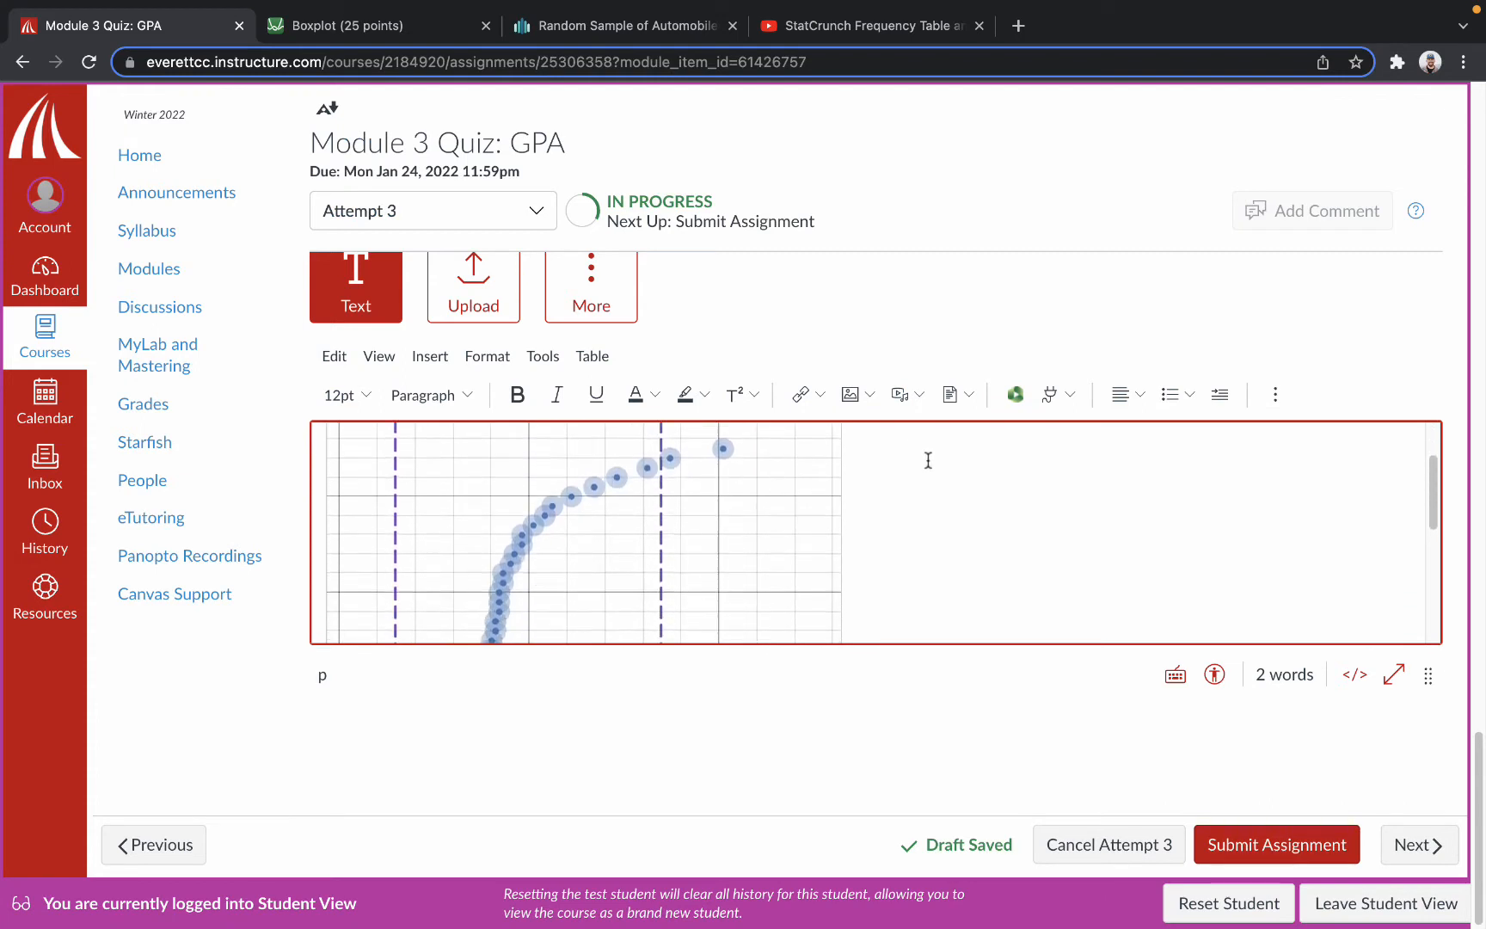
scroll(928, 460, down, 1)
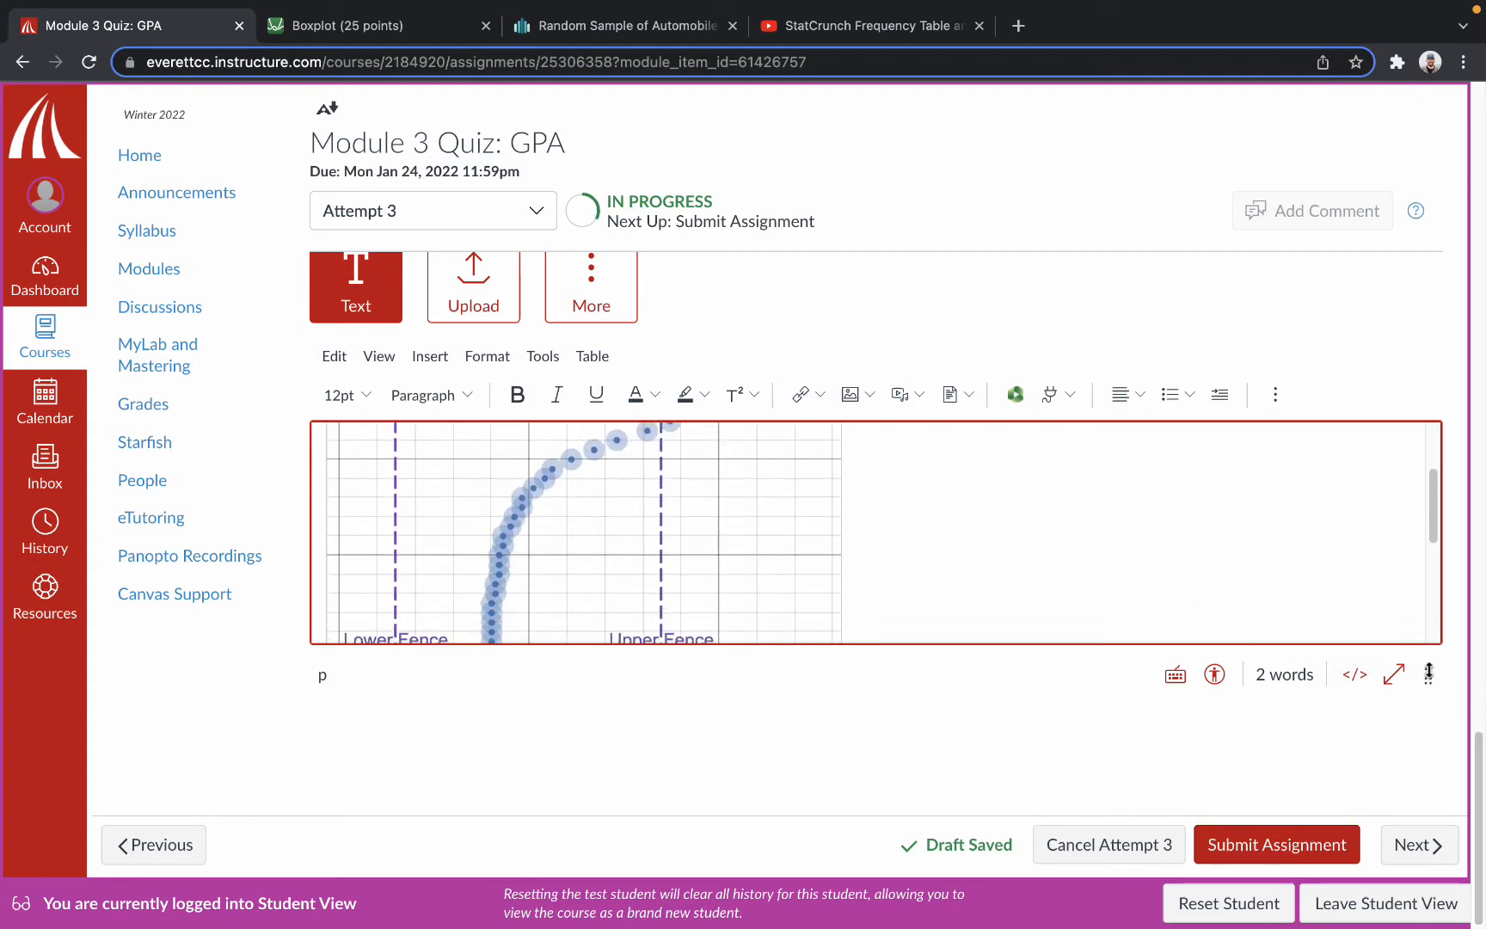
Make the submission editor taller and move the rightmost data point in the embedded boxplot graph.
drag(1429, 673, 1427, 796)
scroll(952, 649, up, 3)
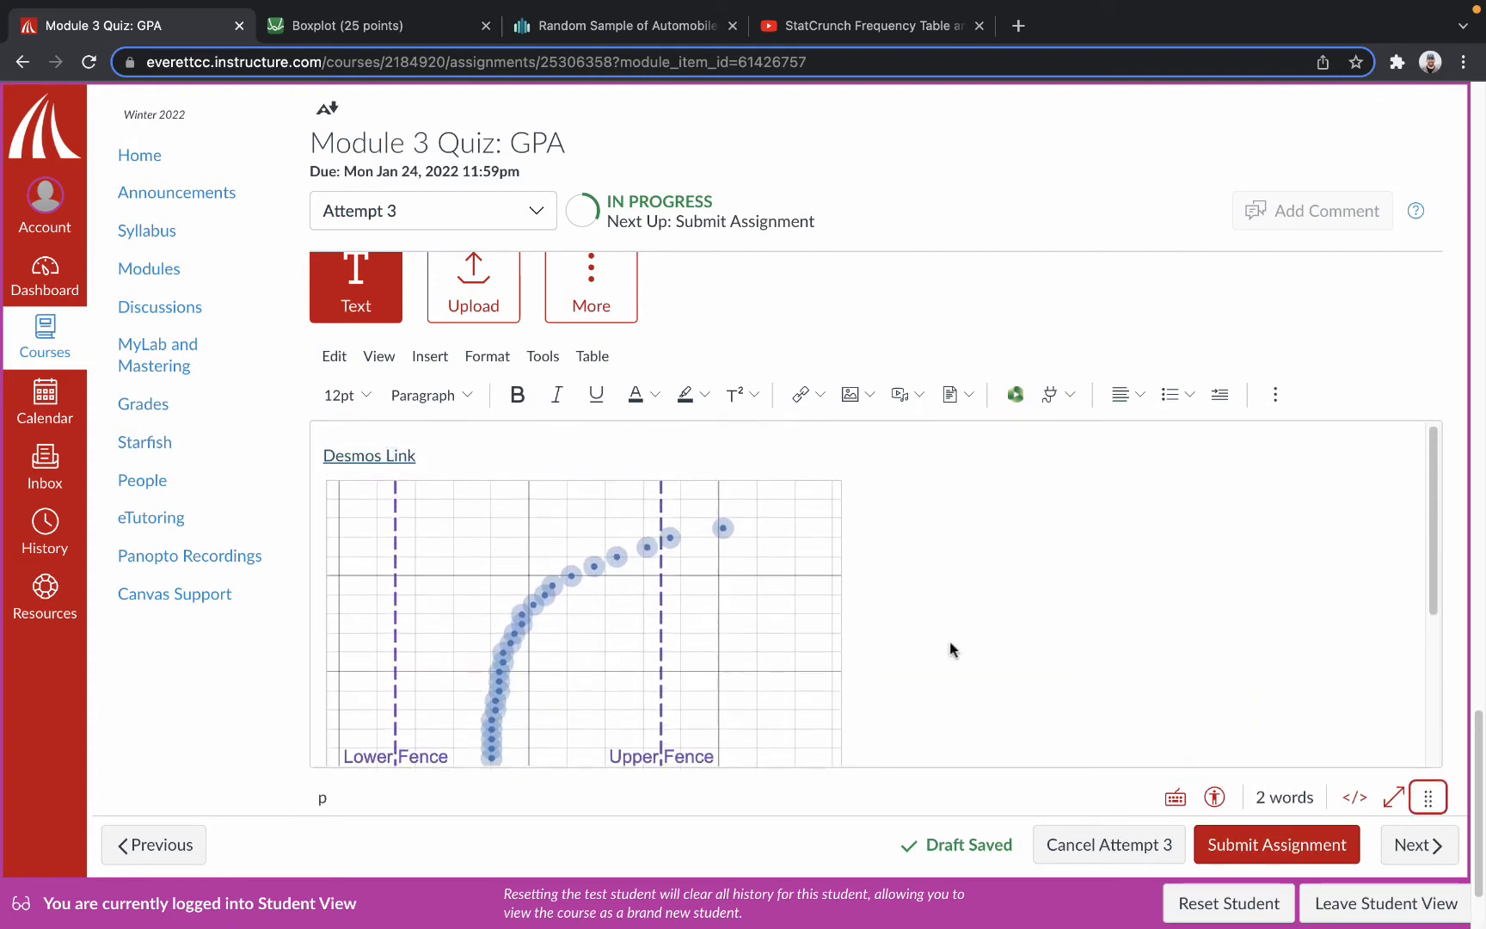
drag(721, 530, 688, 539)
scroll(706, 546, up, 1)
scroll(1082, 539, down, 3)
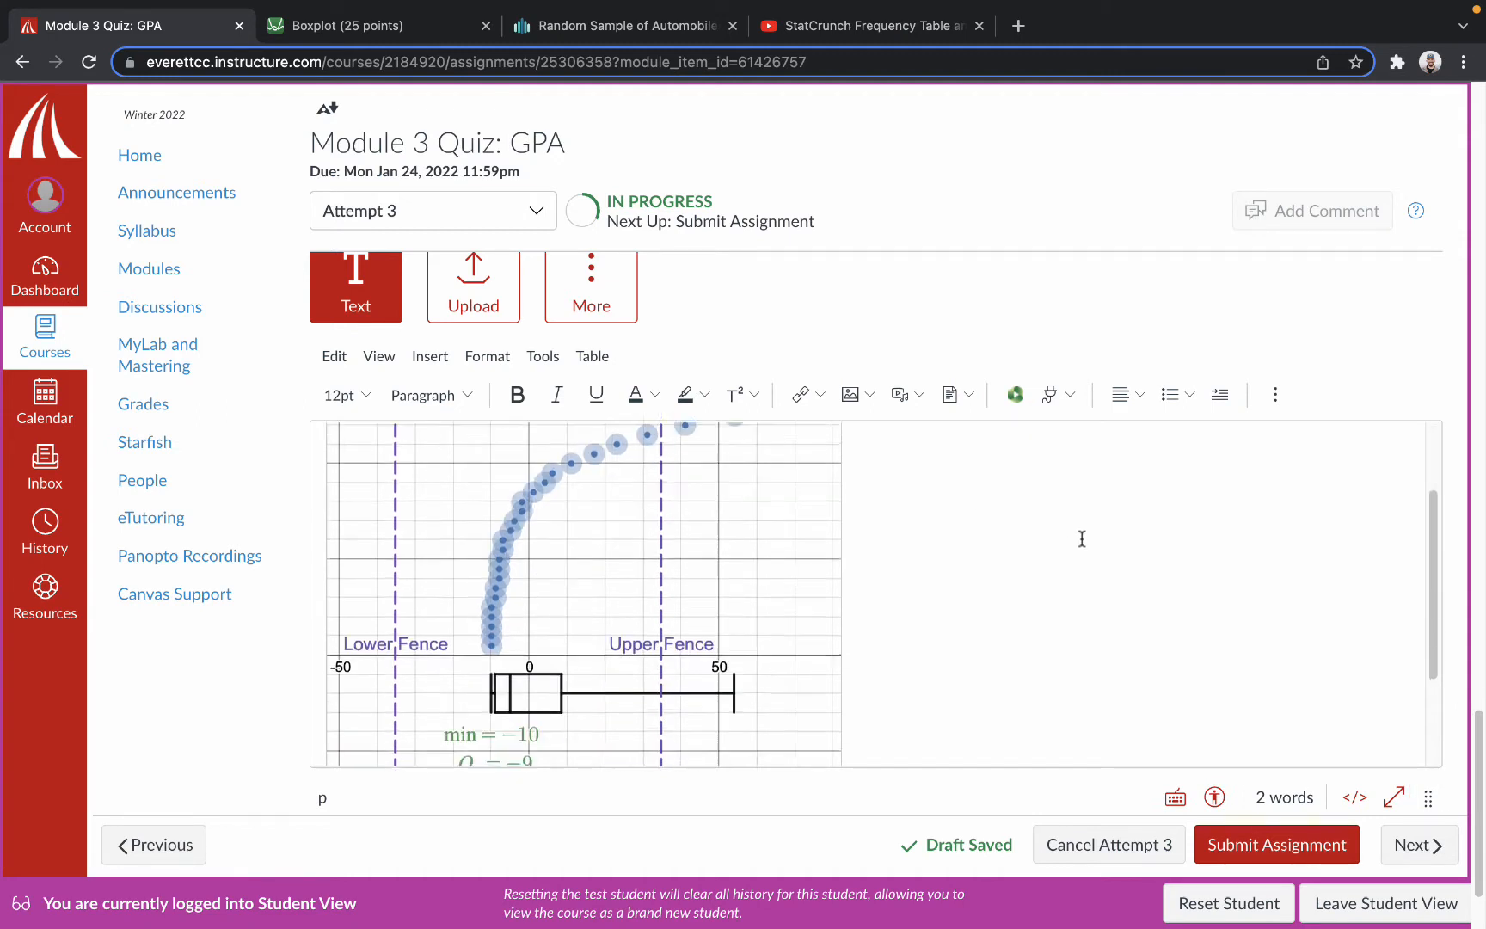
Upload Histogram.png from the Downloads folder and embed it as an image below the boxplot graph.
scroll(1082, 539, down, 2)
click(849, 730)
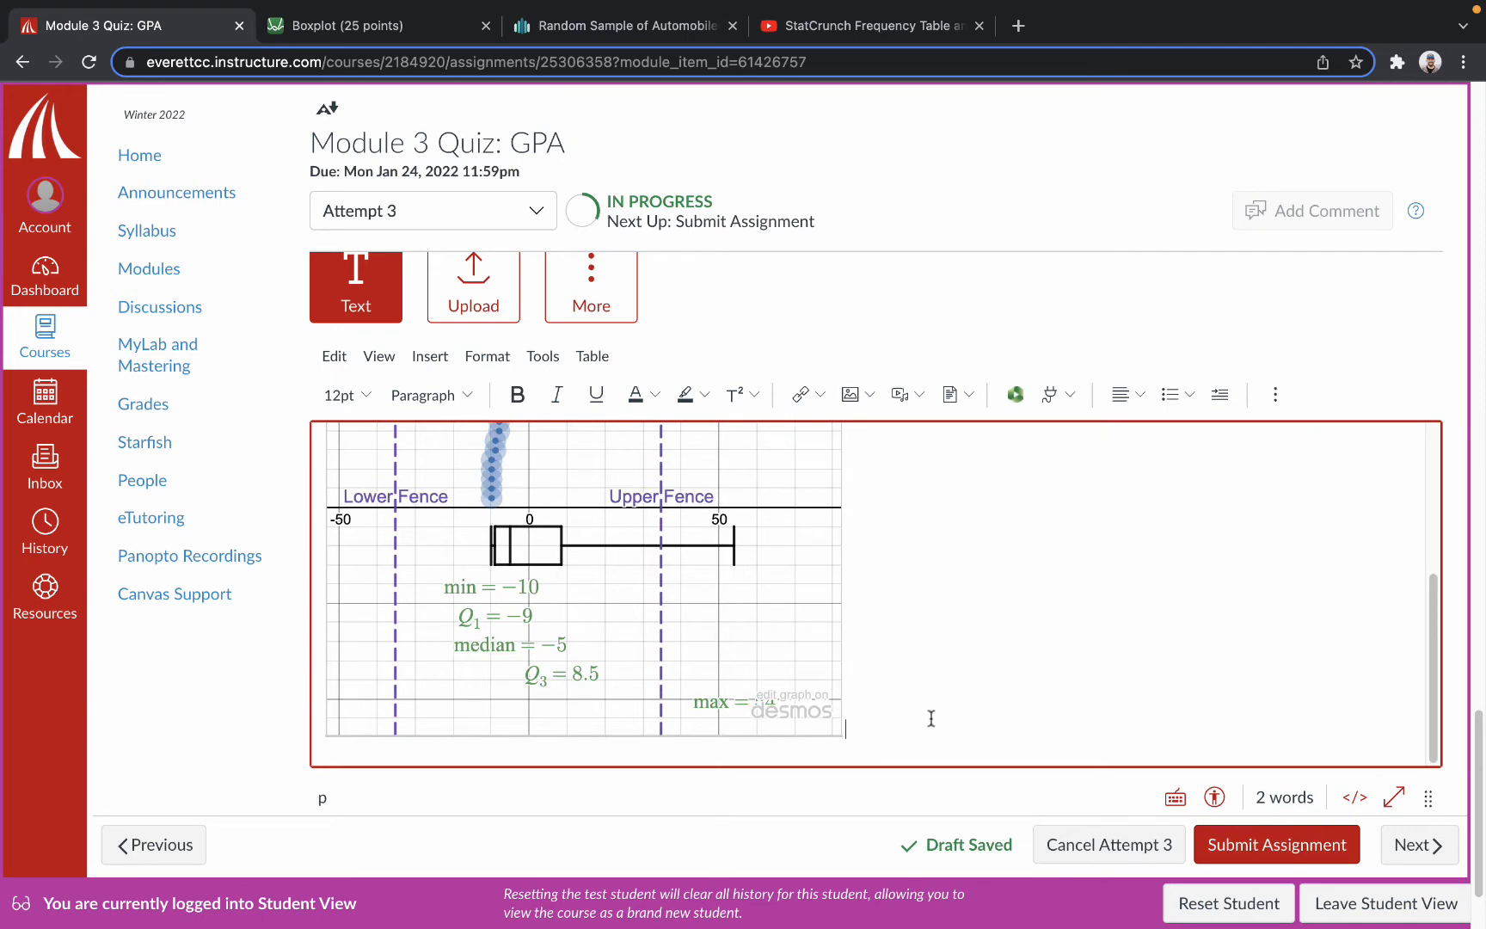
scroll(922, 666, up, 10)
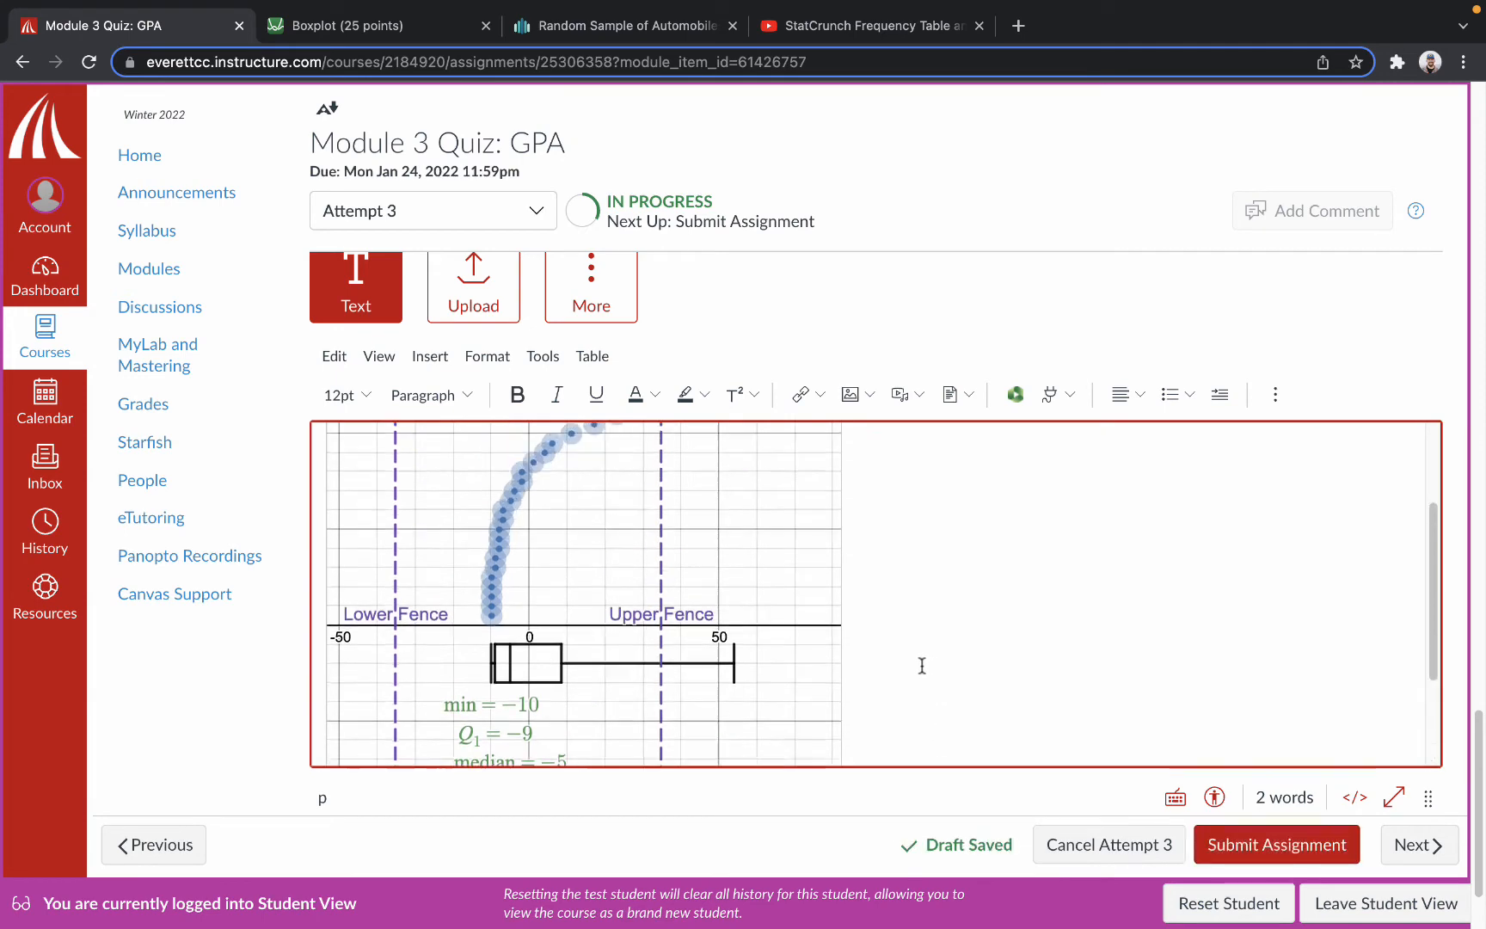
scroll(911, 666, down, 3)
scroll(854, 620, down, 4)
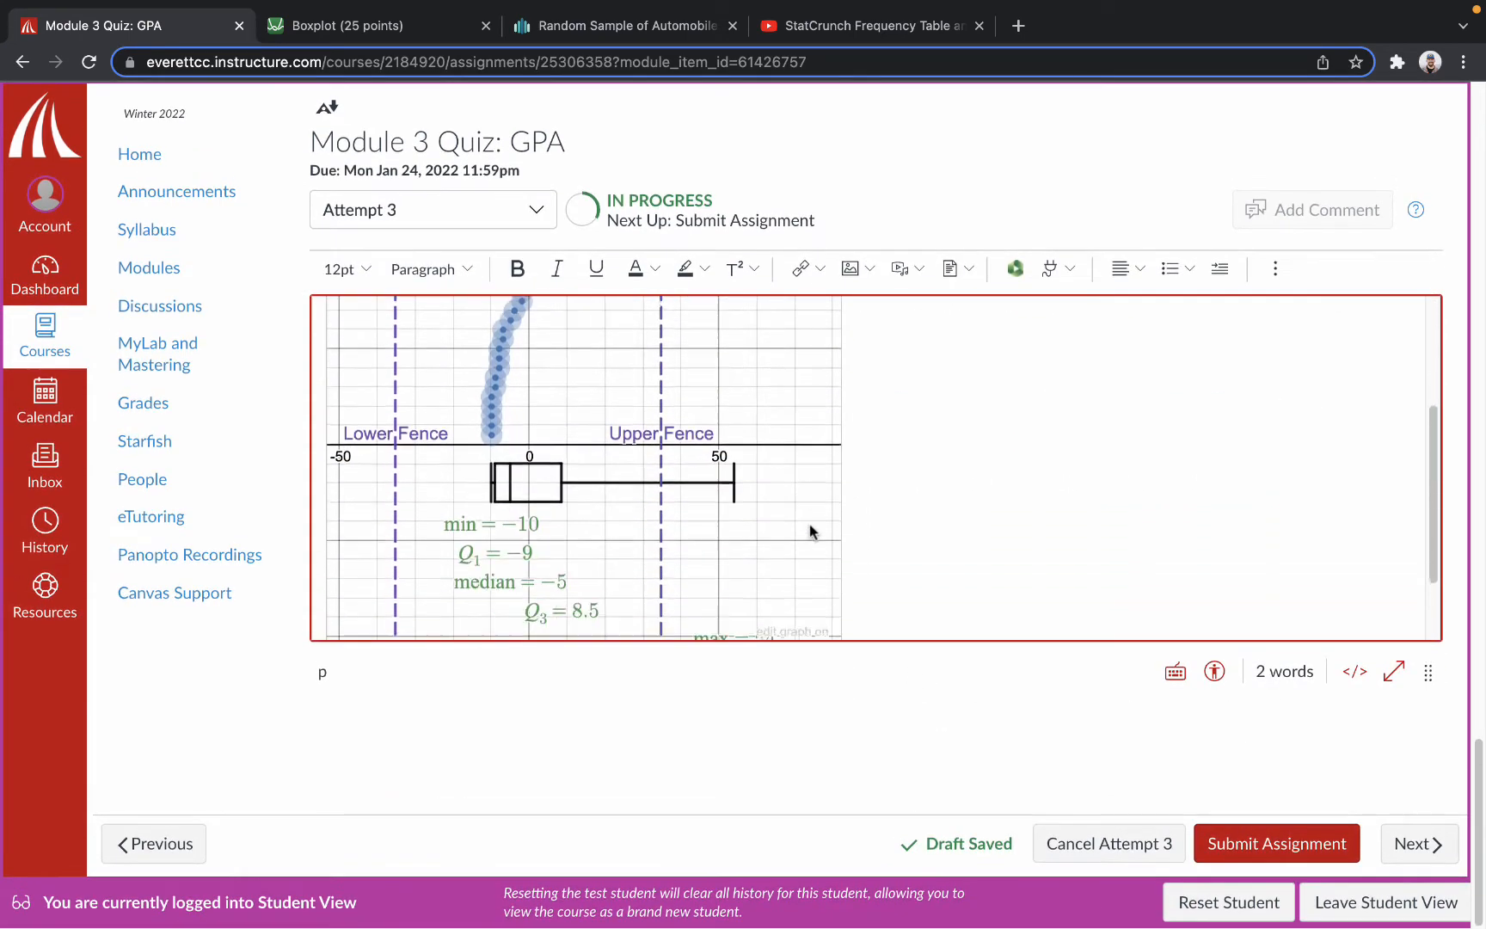
click(850, 271)
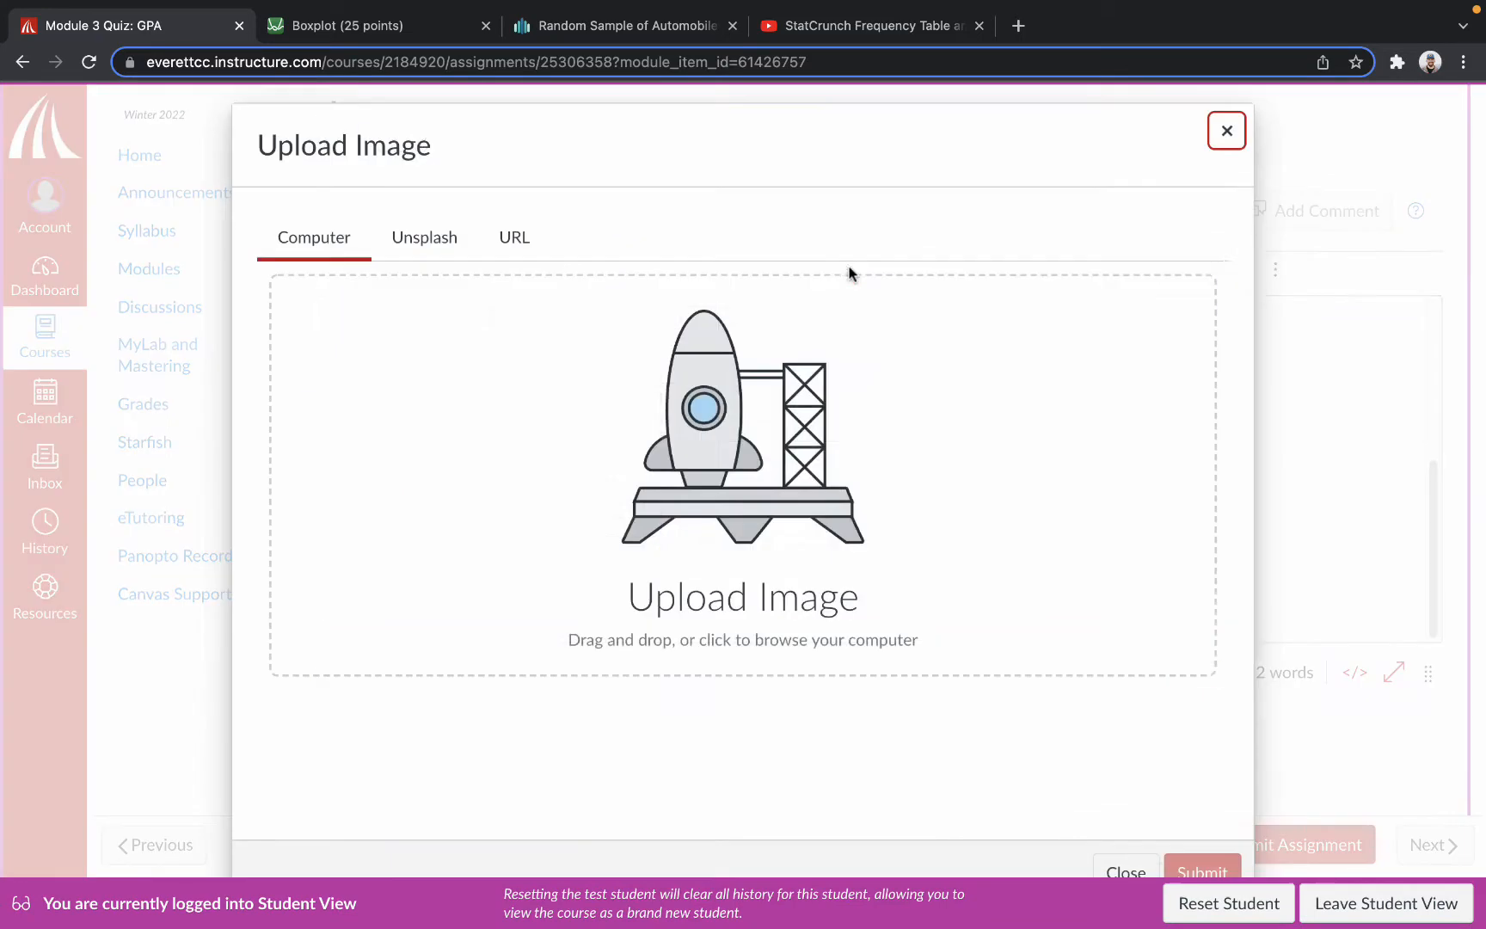
click(707, 443)
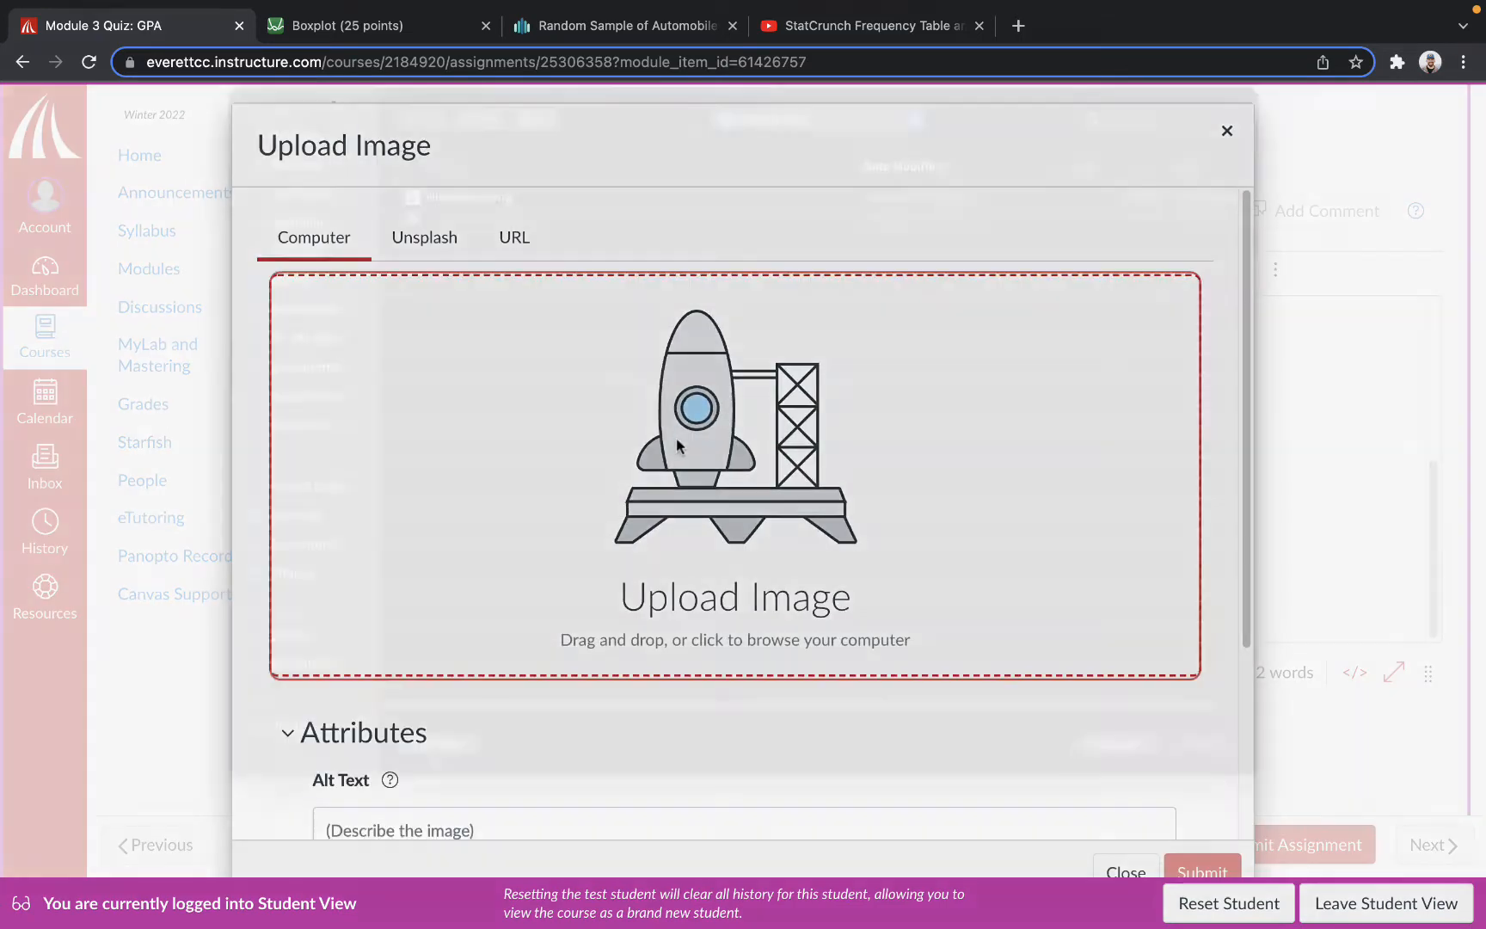
double_click(487, 234)
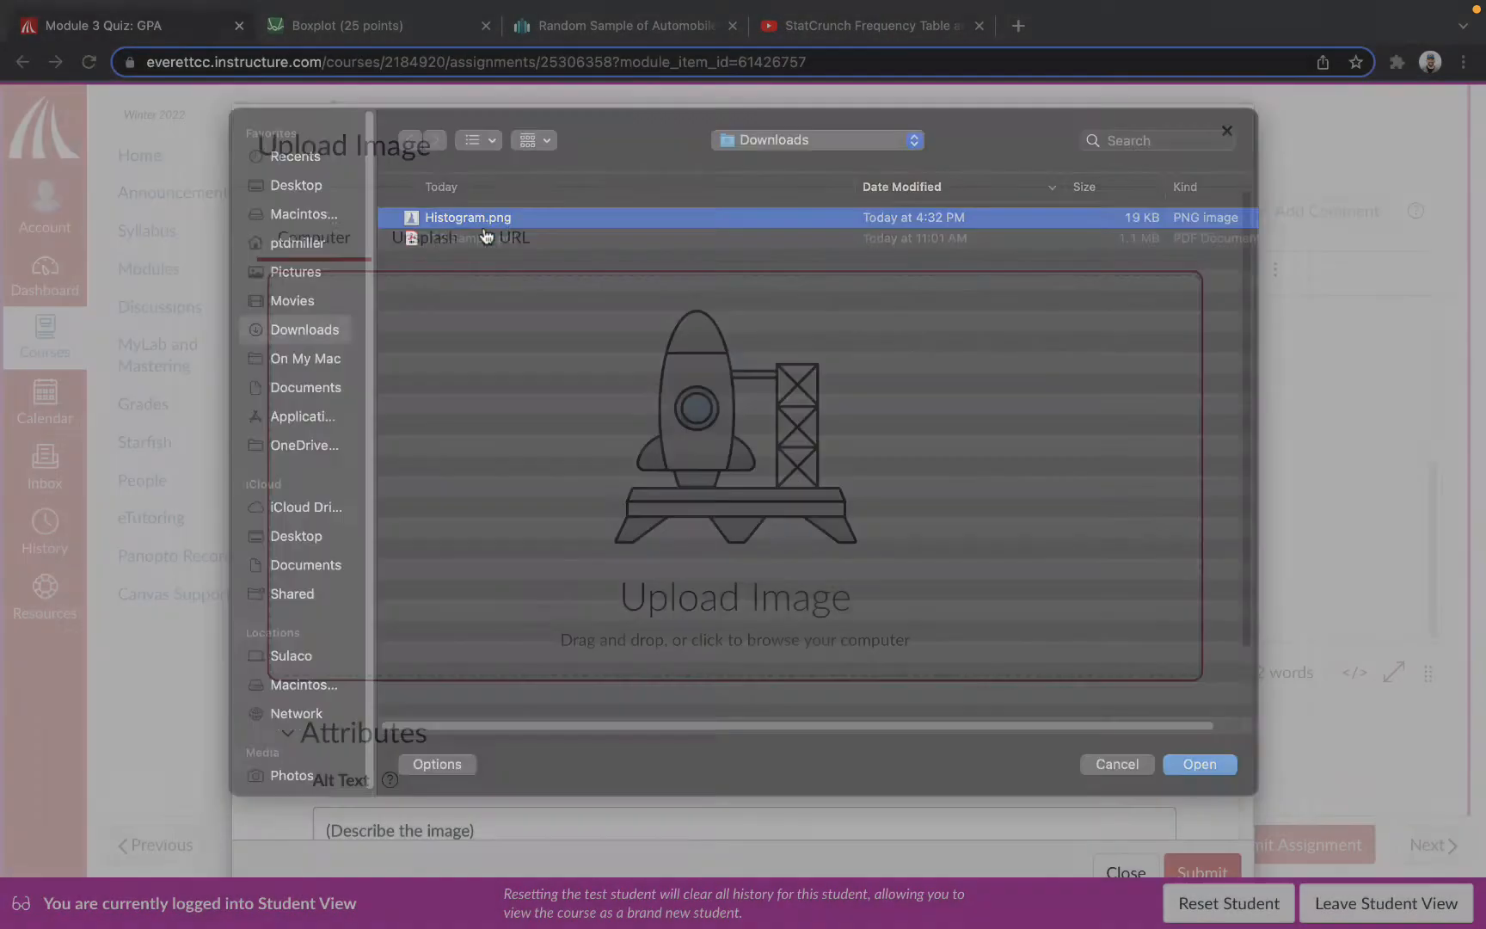
scroll(953, 599, down, 5)
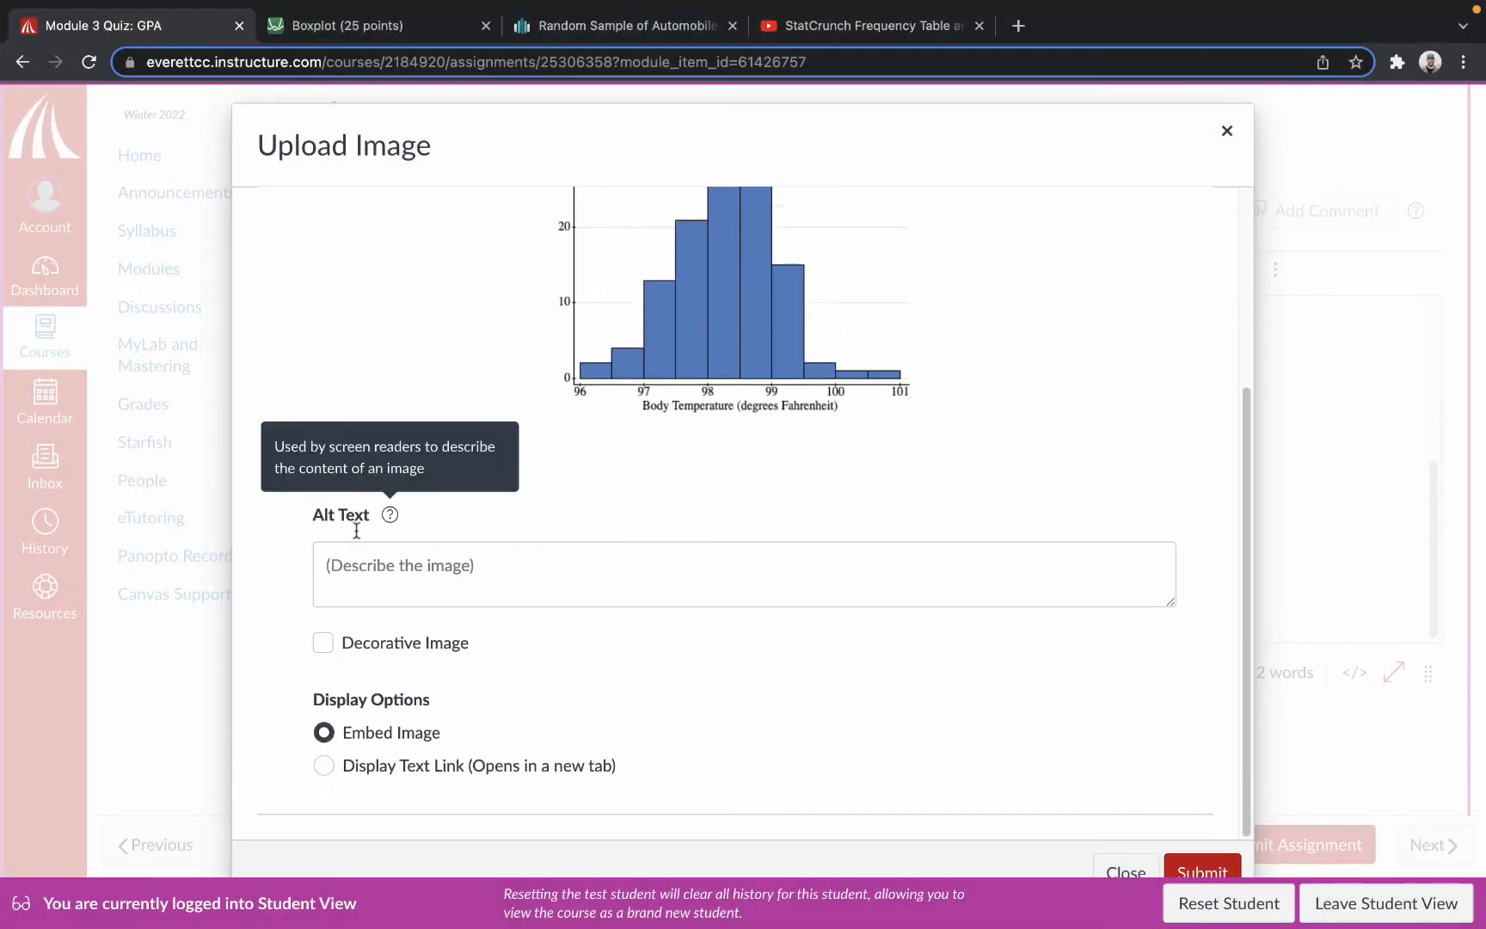
click(1205, 873)
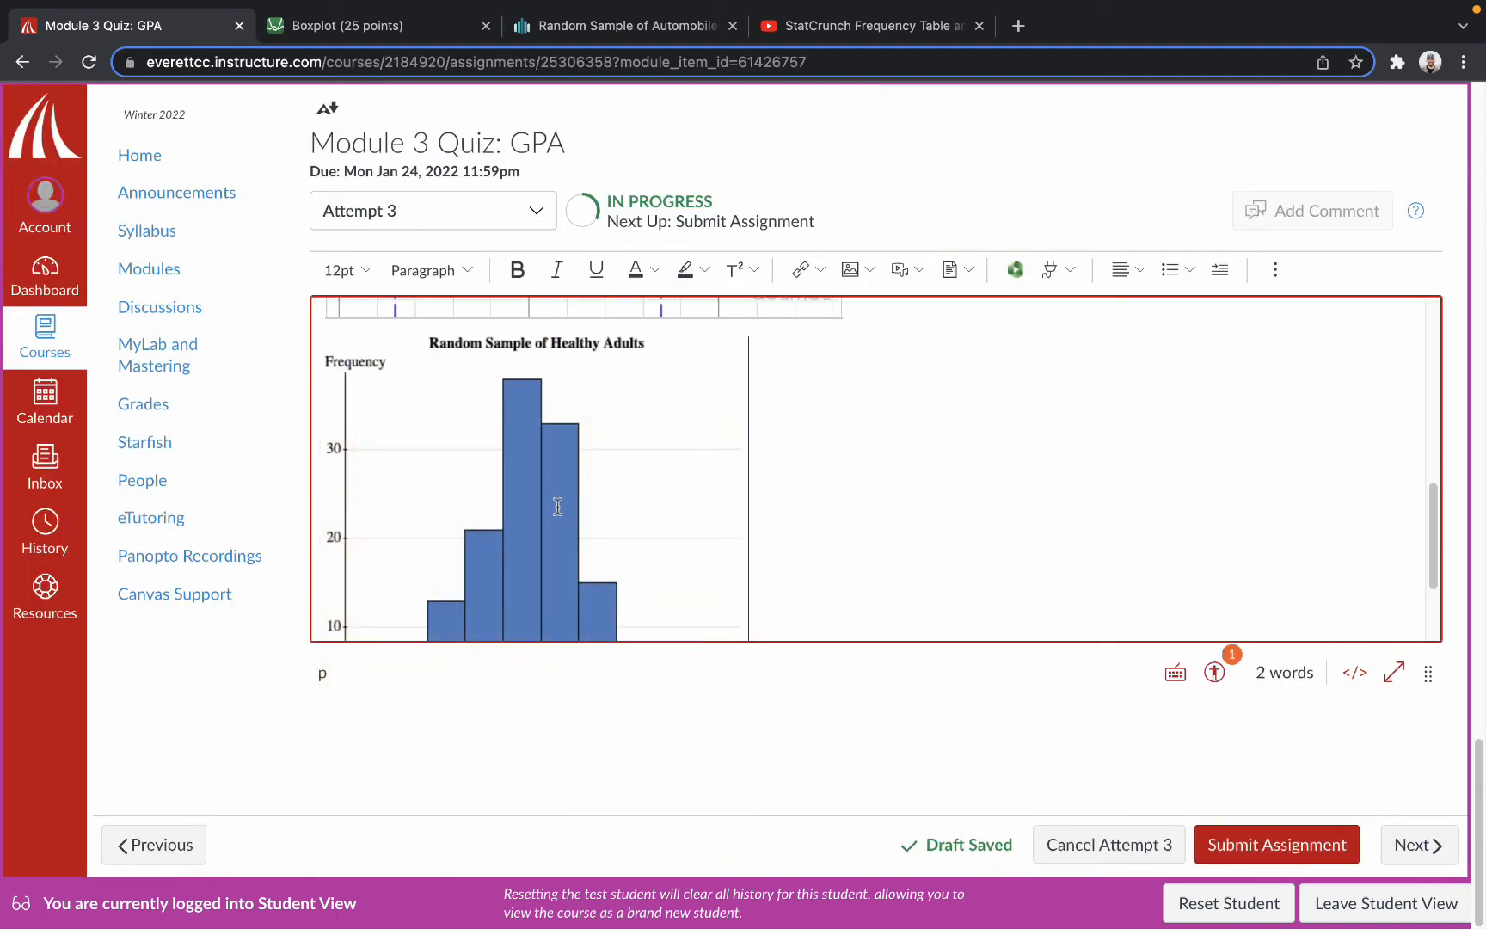
click(556, 506)
click(533, 369)
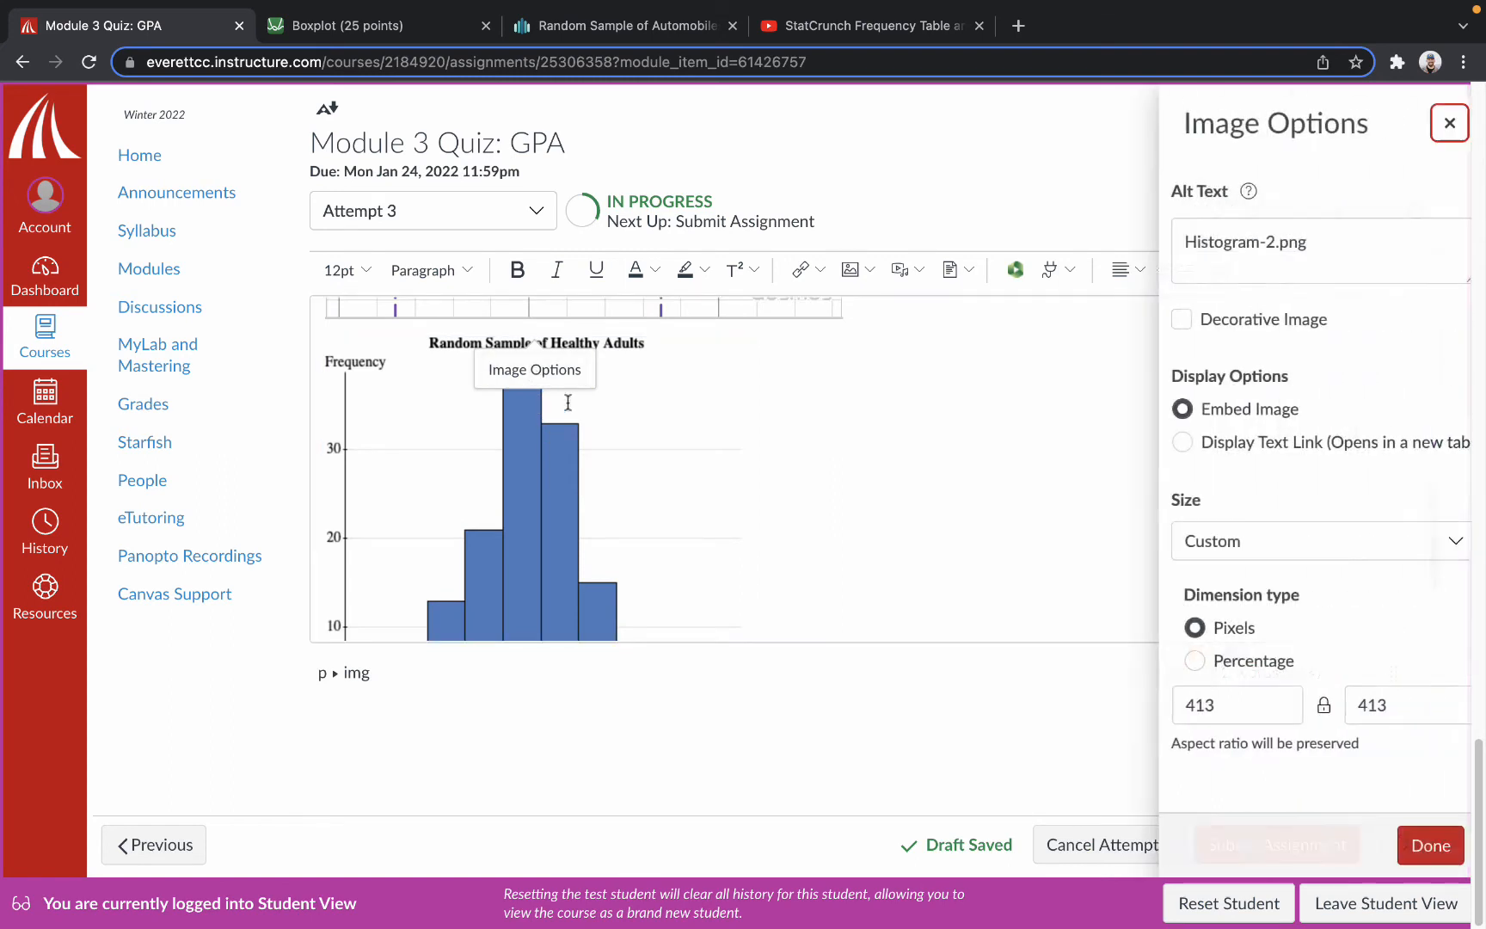
drag(1316, 248, 1045, 239)
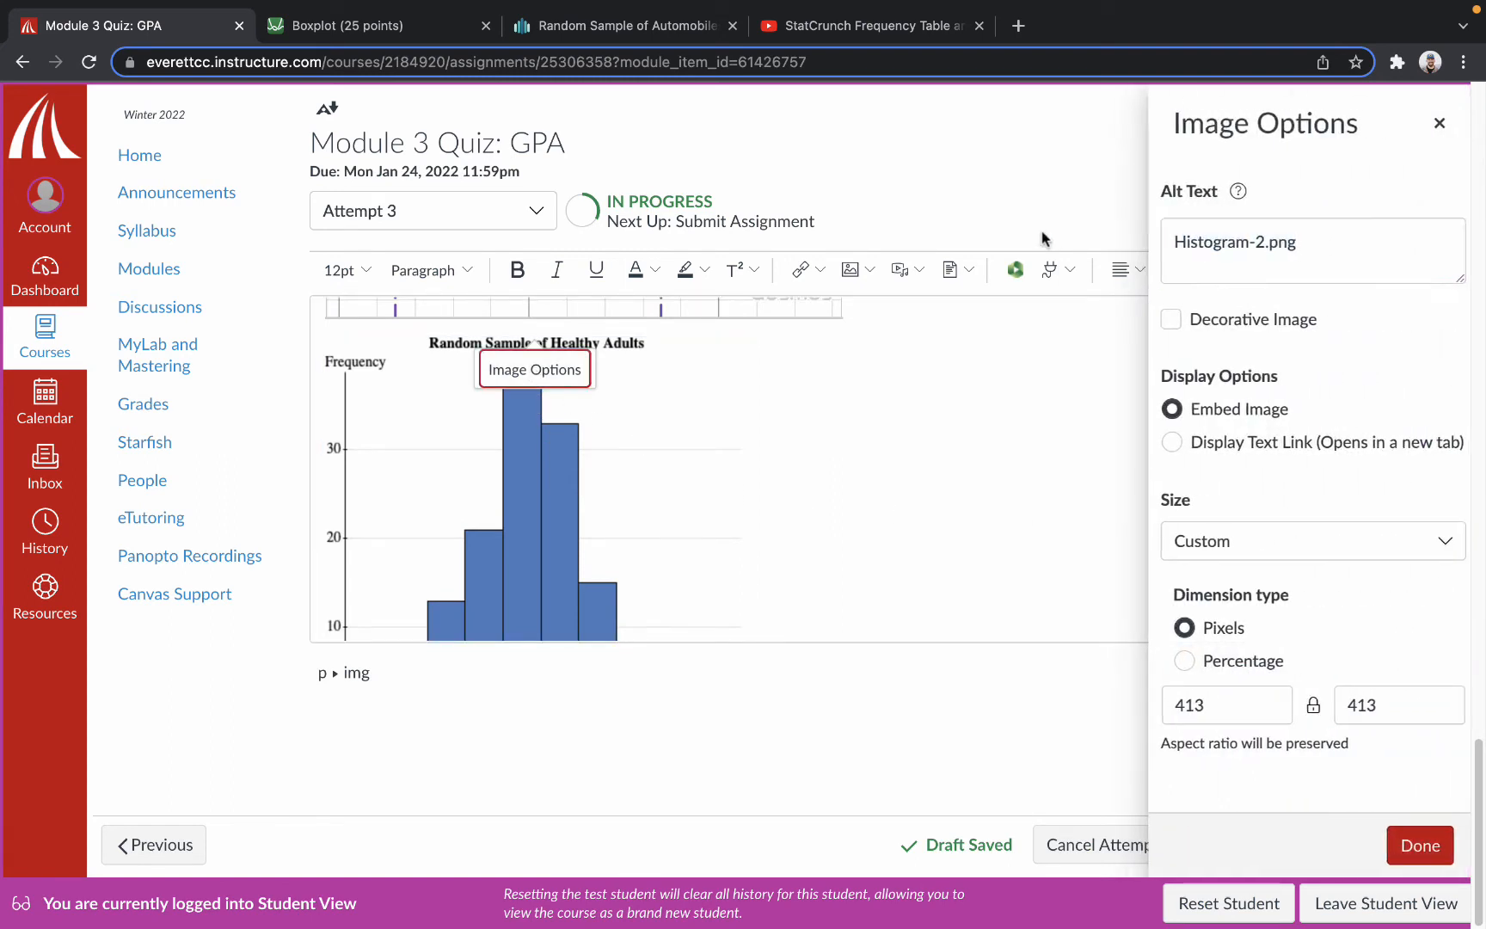
click(553, 384)
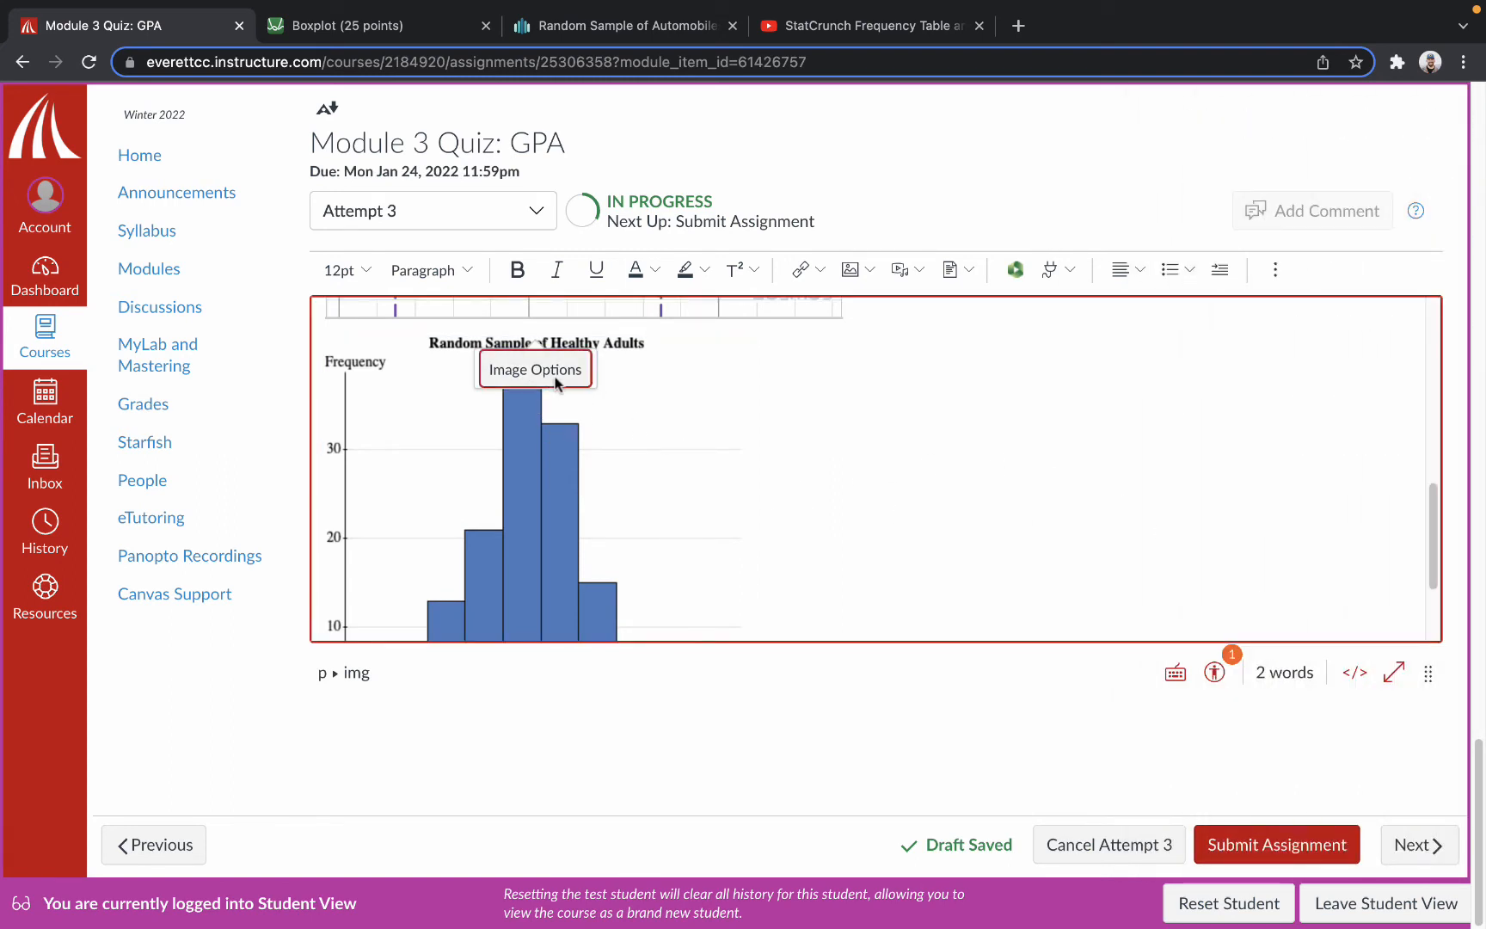
drag(1298, 247, 1115, 240)
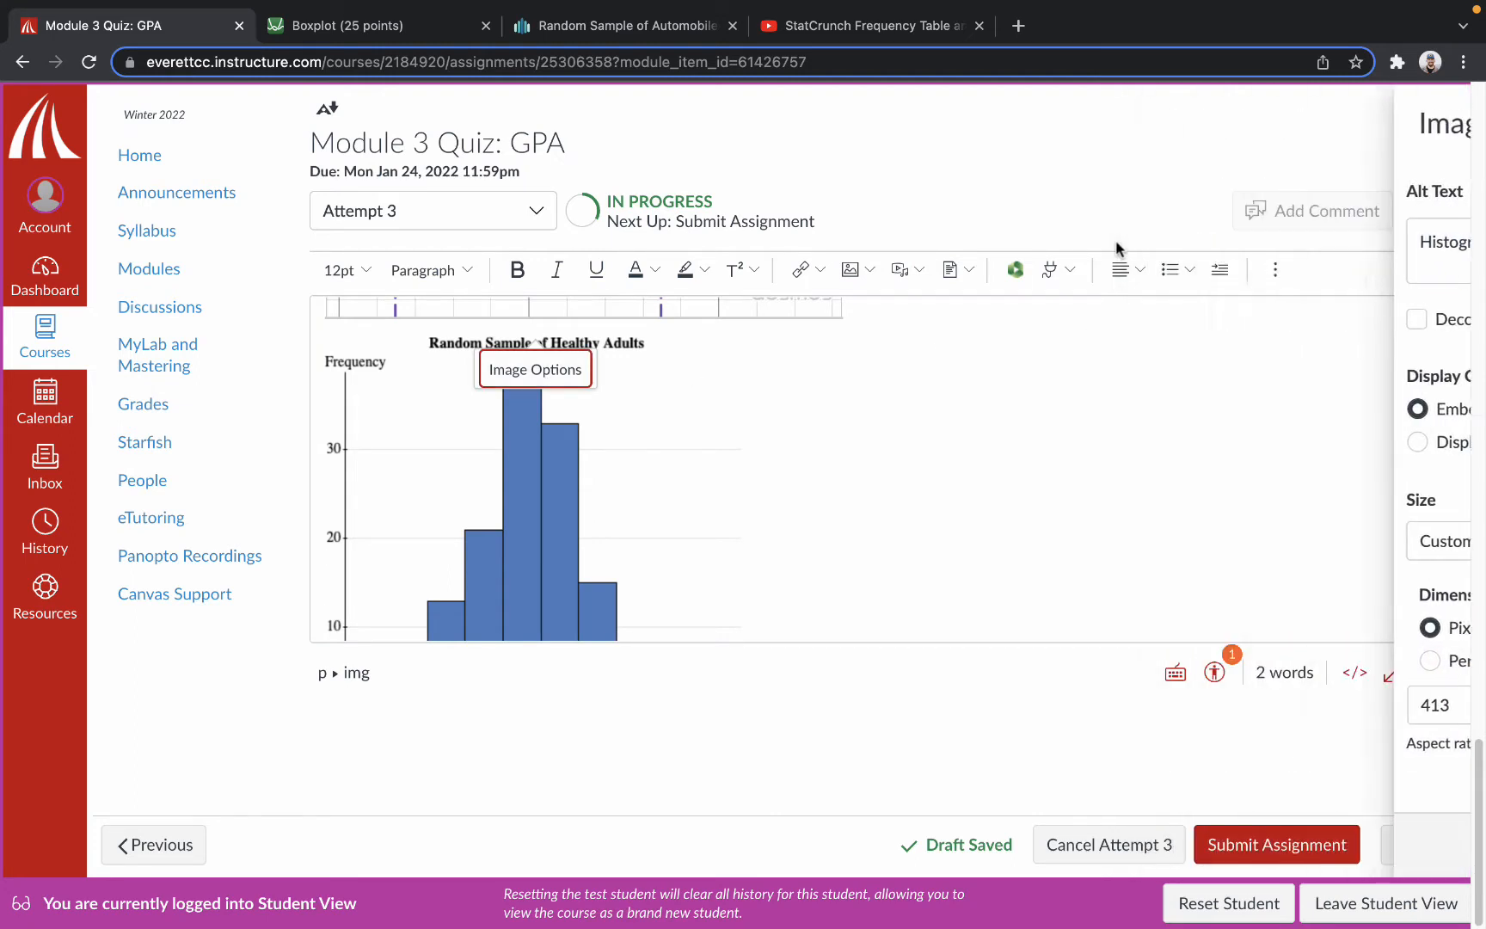
text(H)
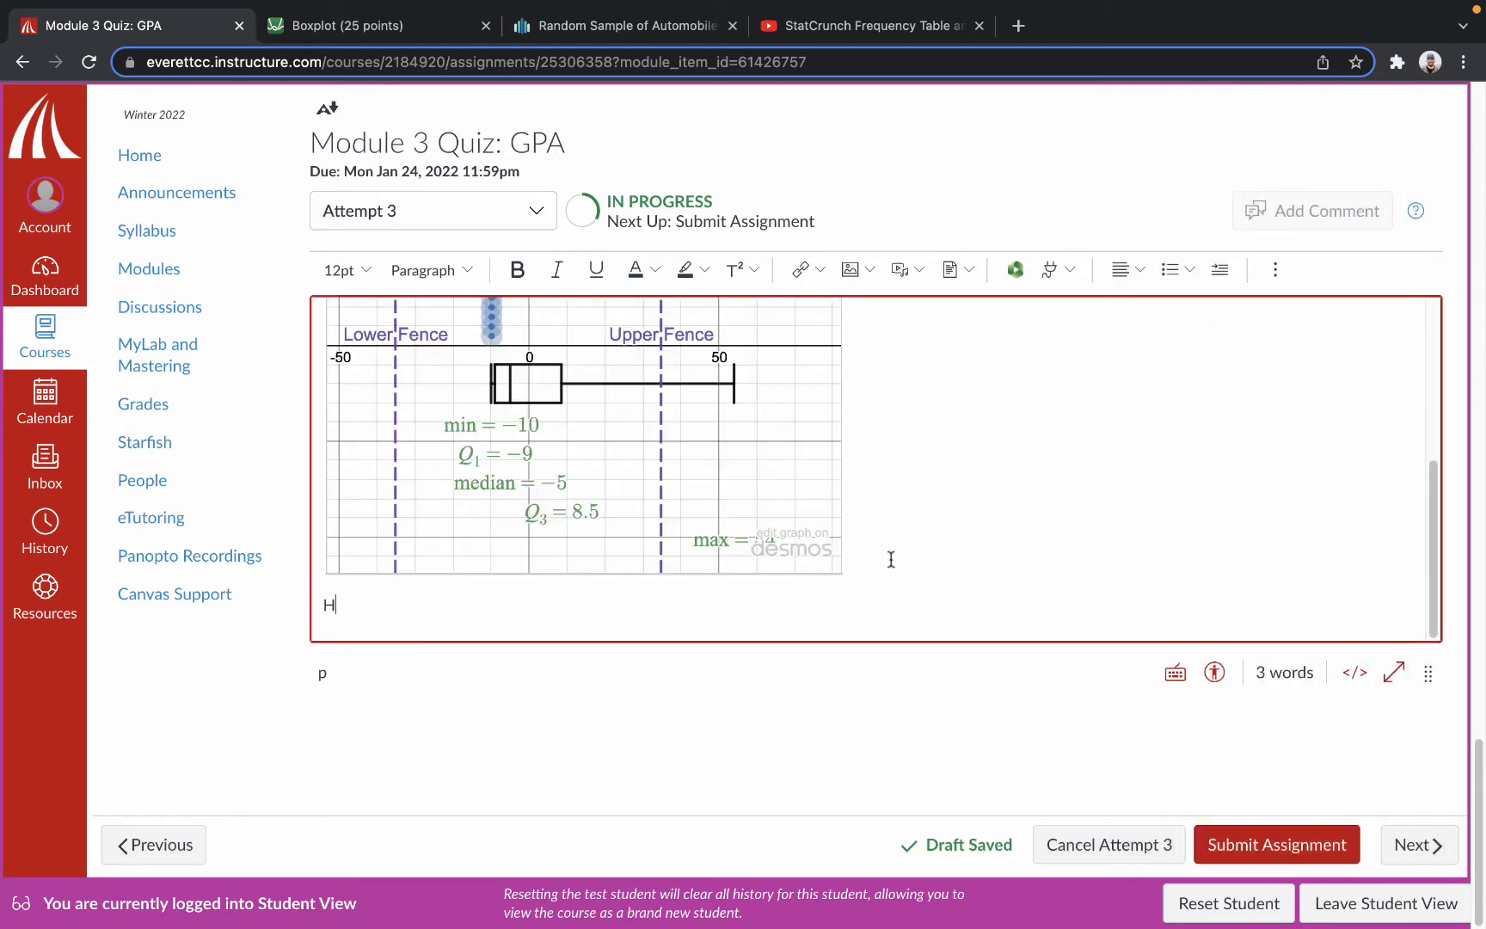
key(ctrl+z)
Replace the alt text of the embedded histogram image with "Histogram".
click(559, 371)
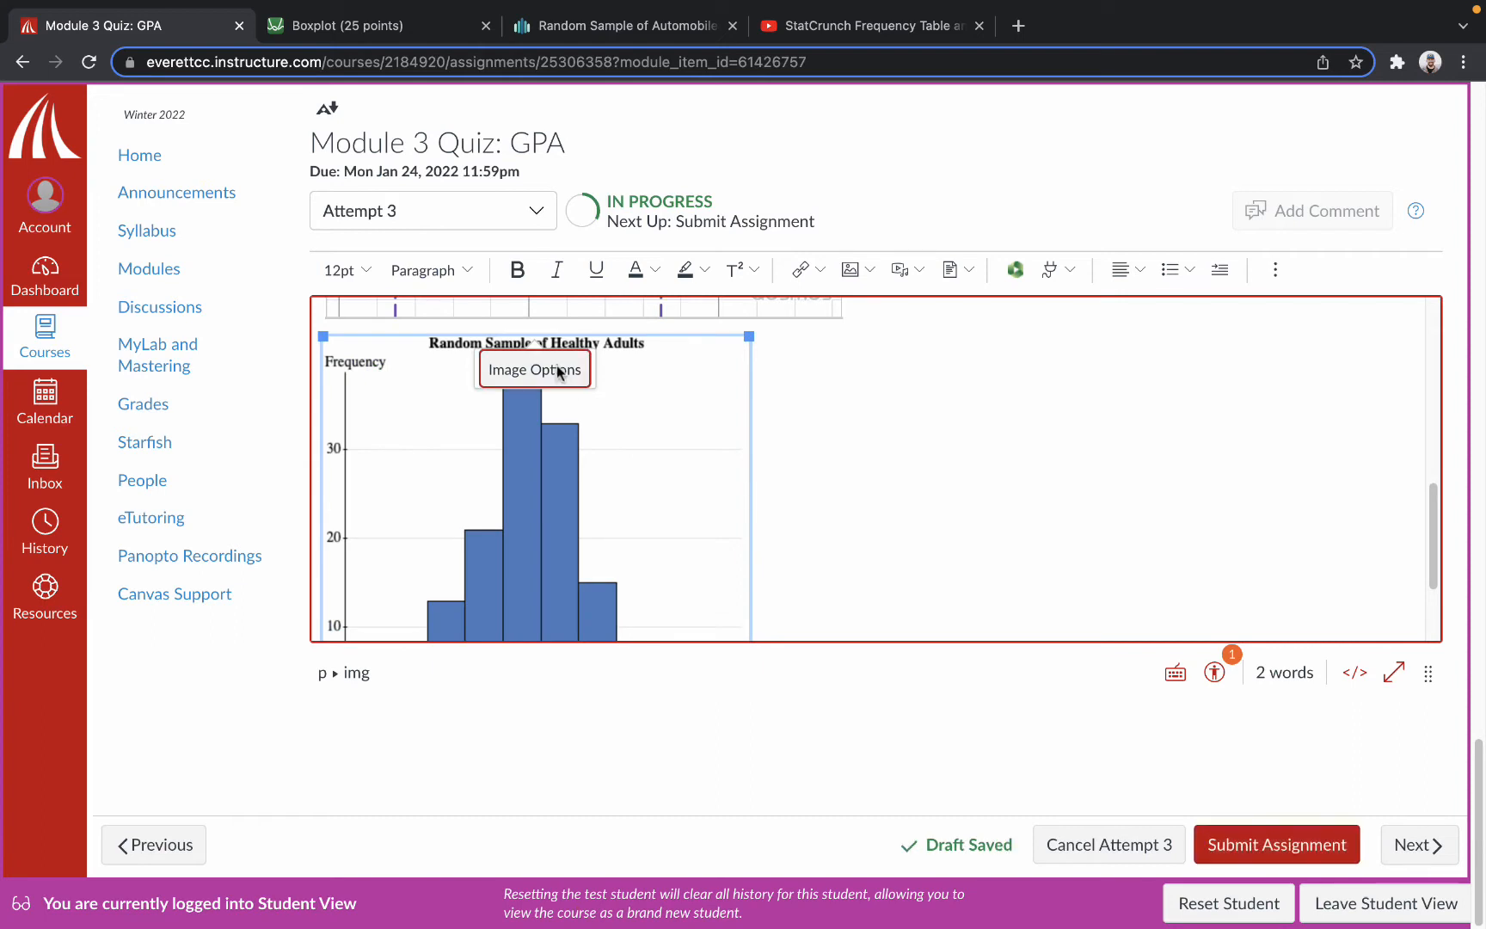
double_click(1299, 234)
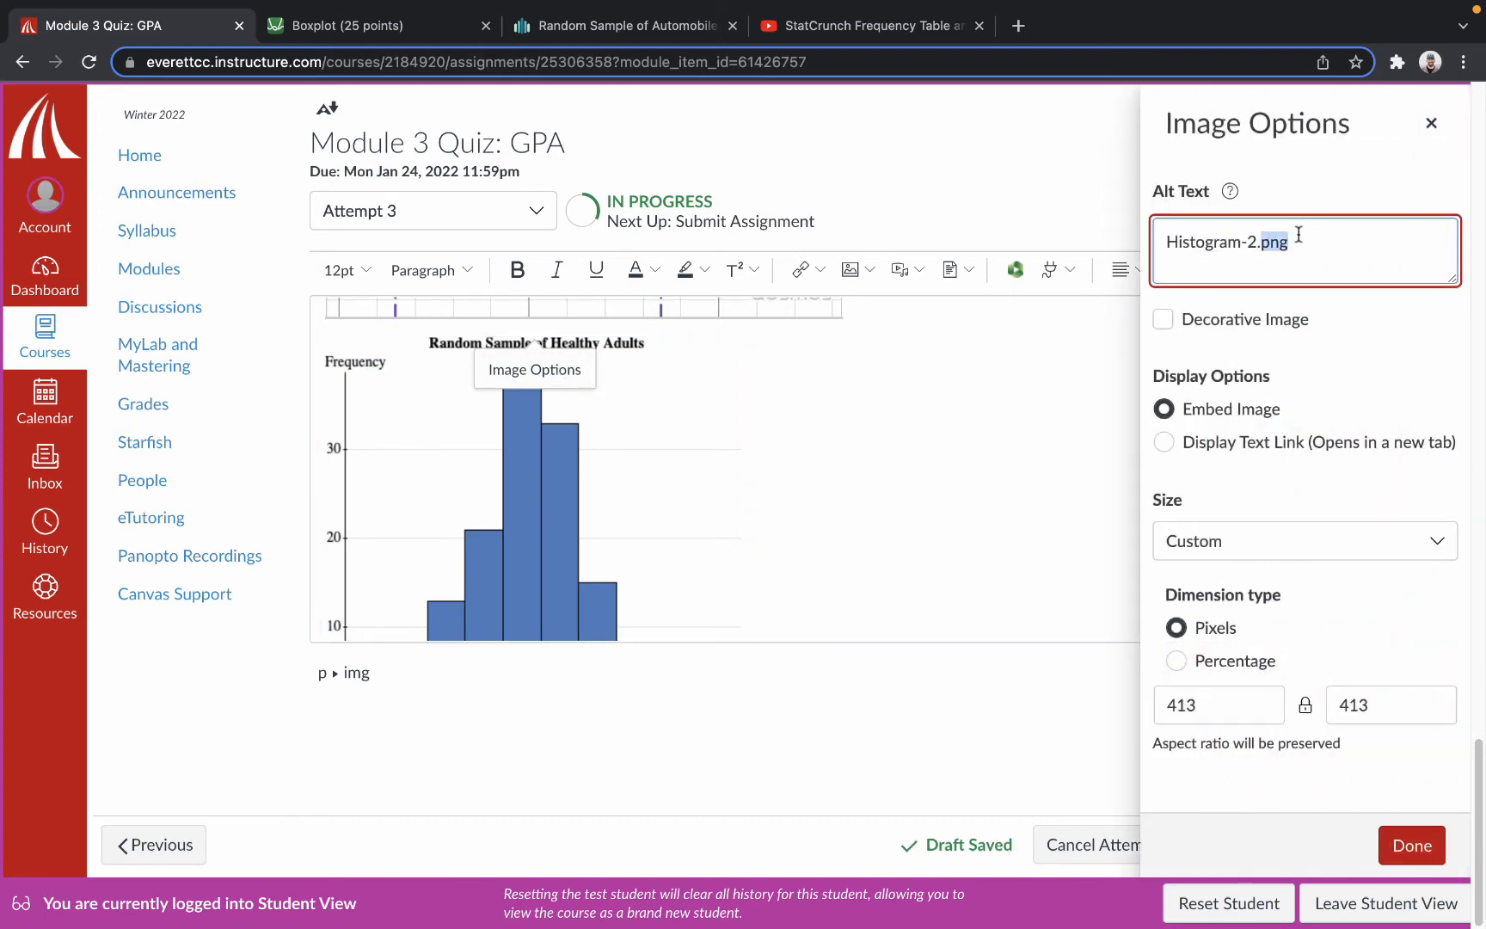
key(BackSpace)
key(BackSpace)
key(BackSpace)
key(BackSpace)
key(BackSpace)
key(BackSpace)
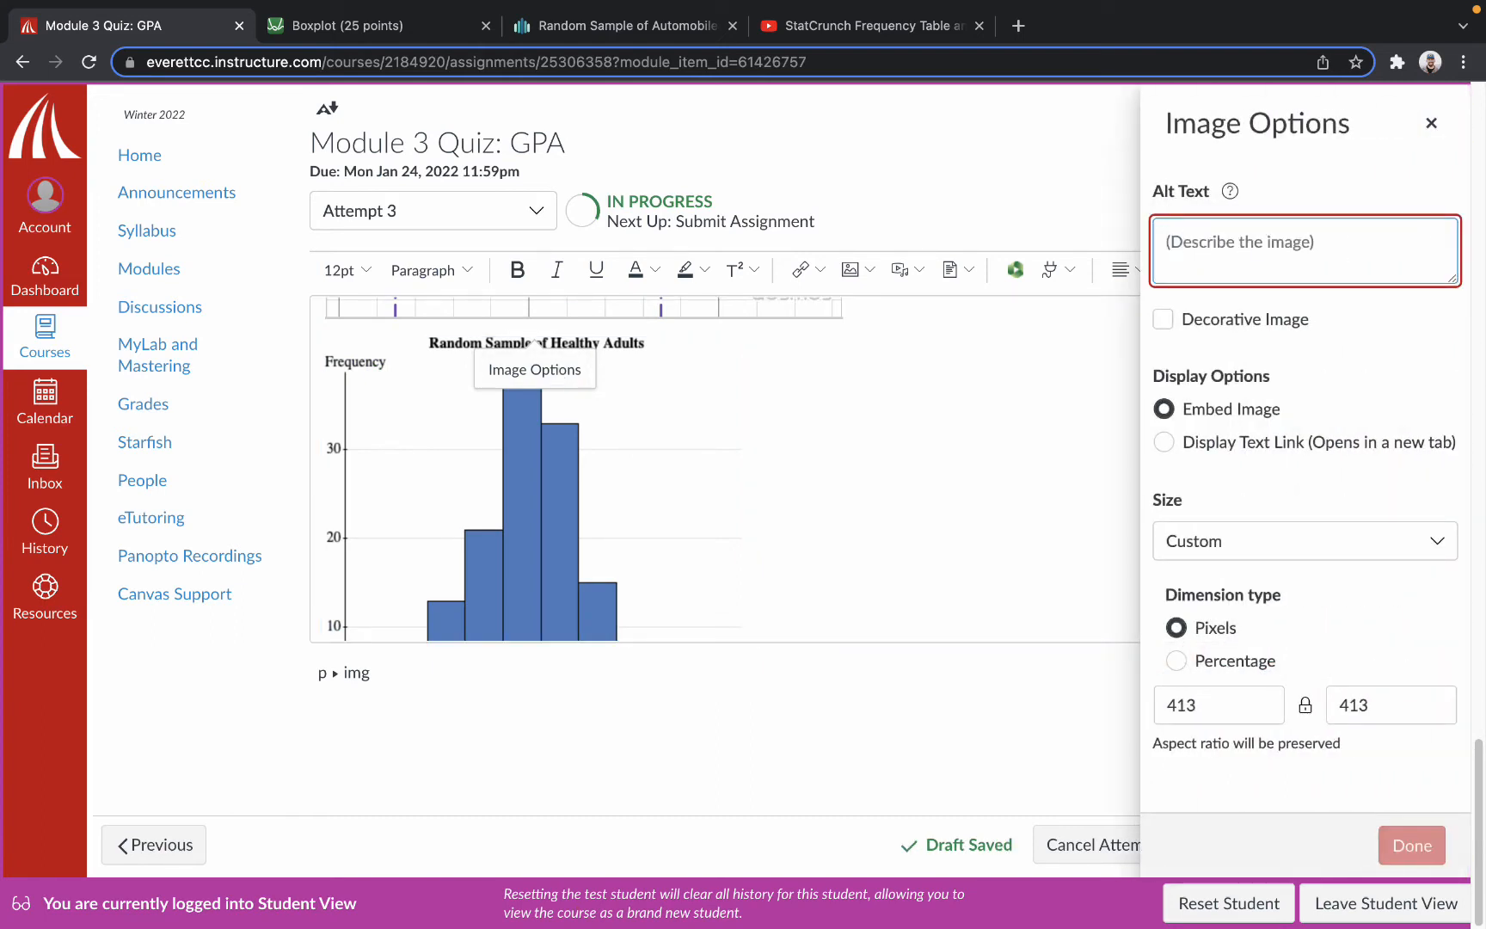
text(Histogram)
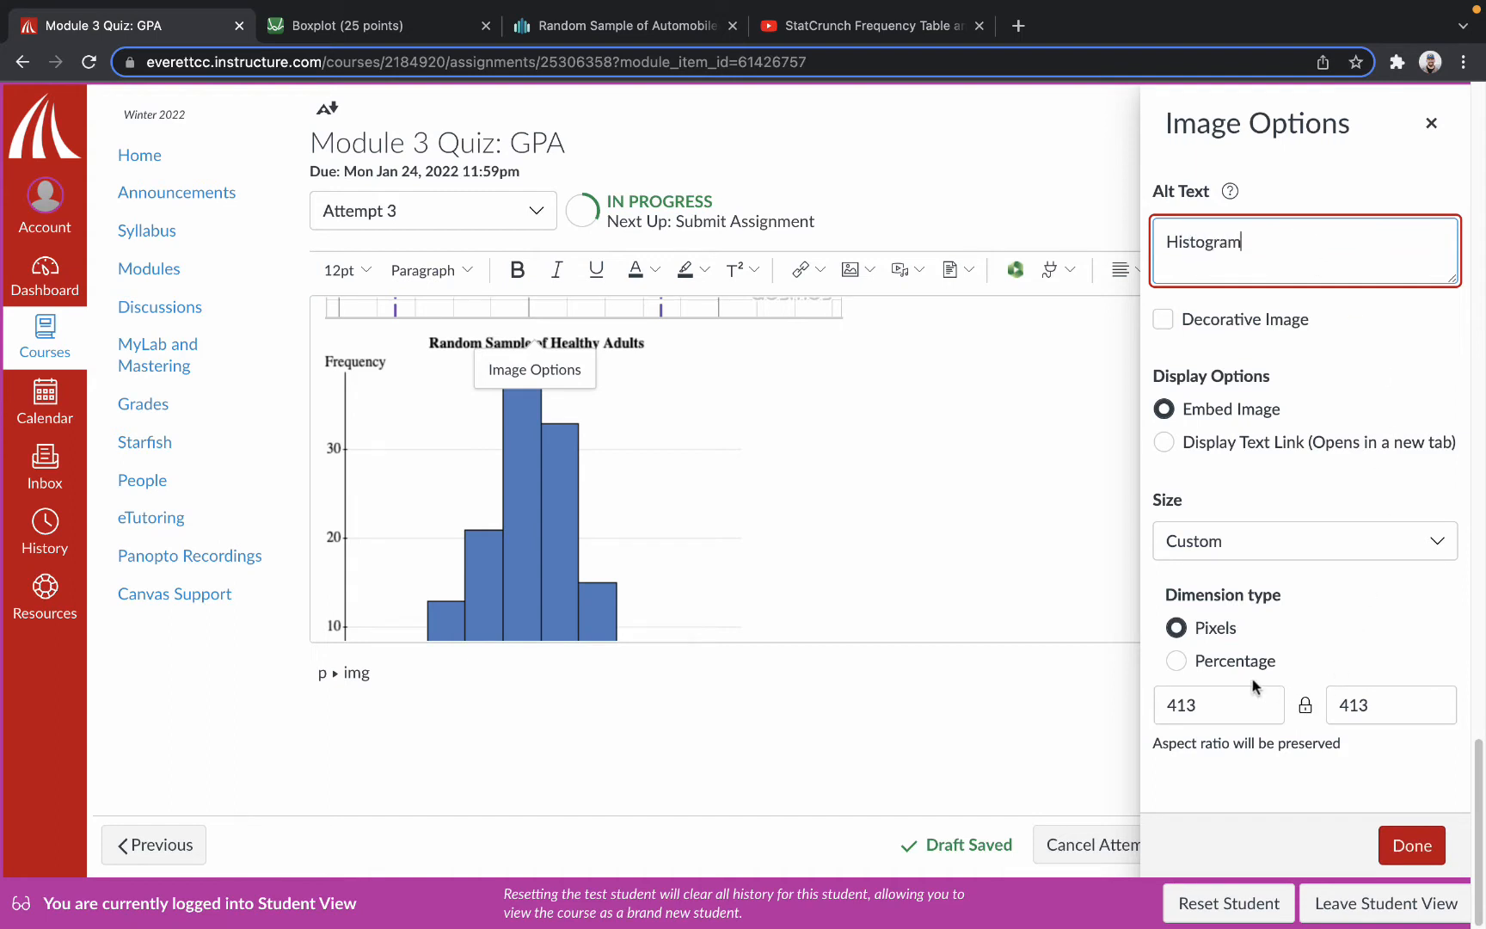
Set the histogram image's size to Medium (320 x 320 px) and apply the image options.
click(1253, 552)
click(1208, 655)
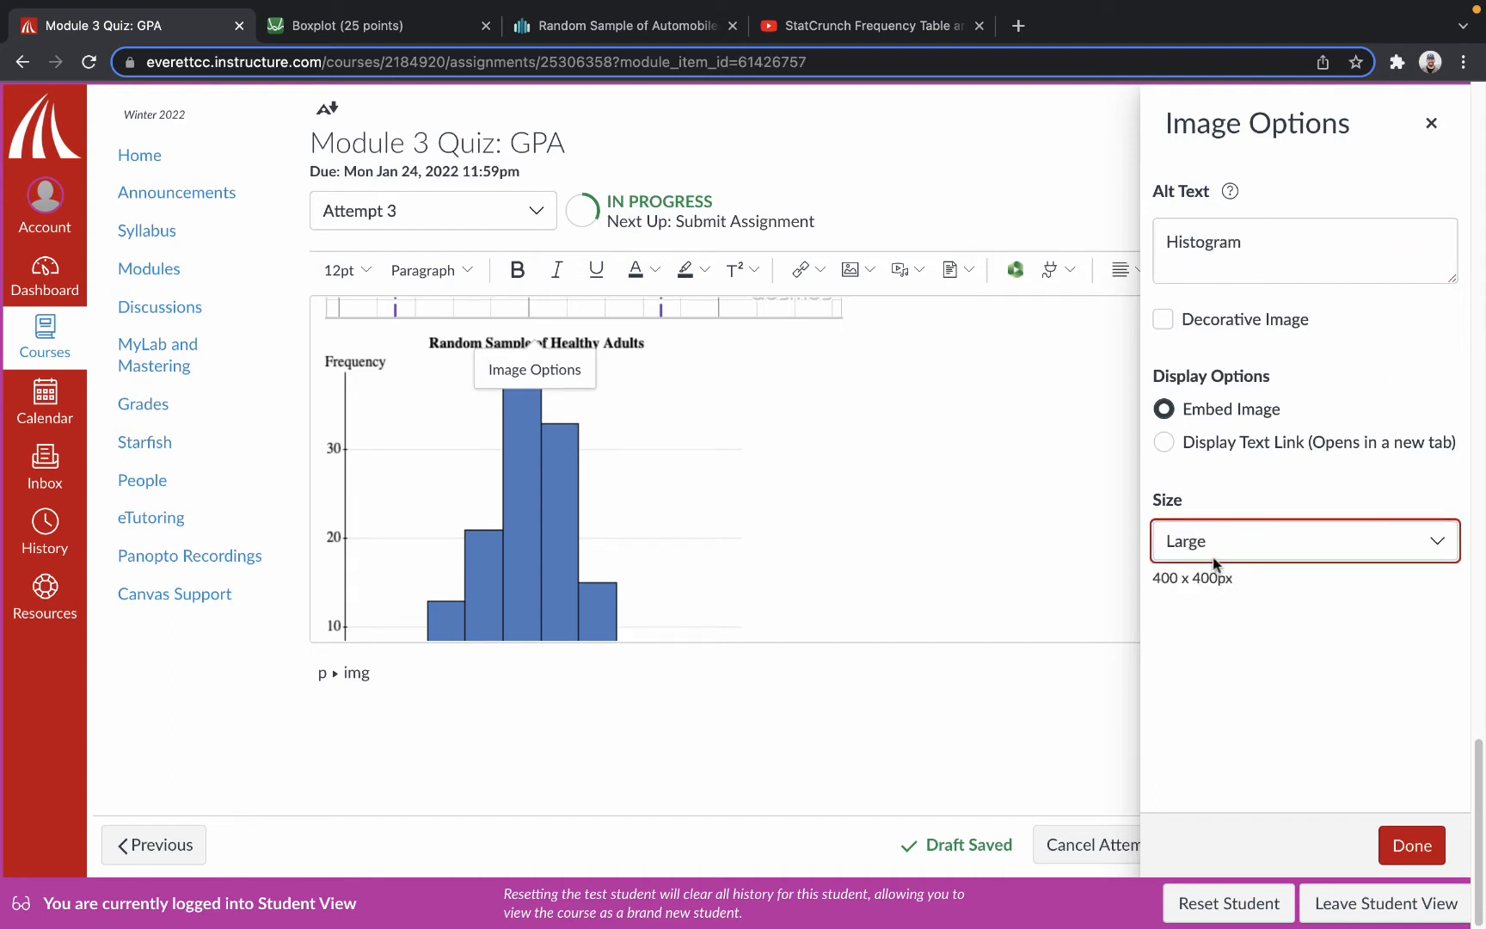
click(1215, 563)
click(1182, 615)
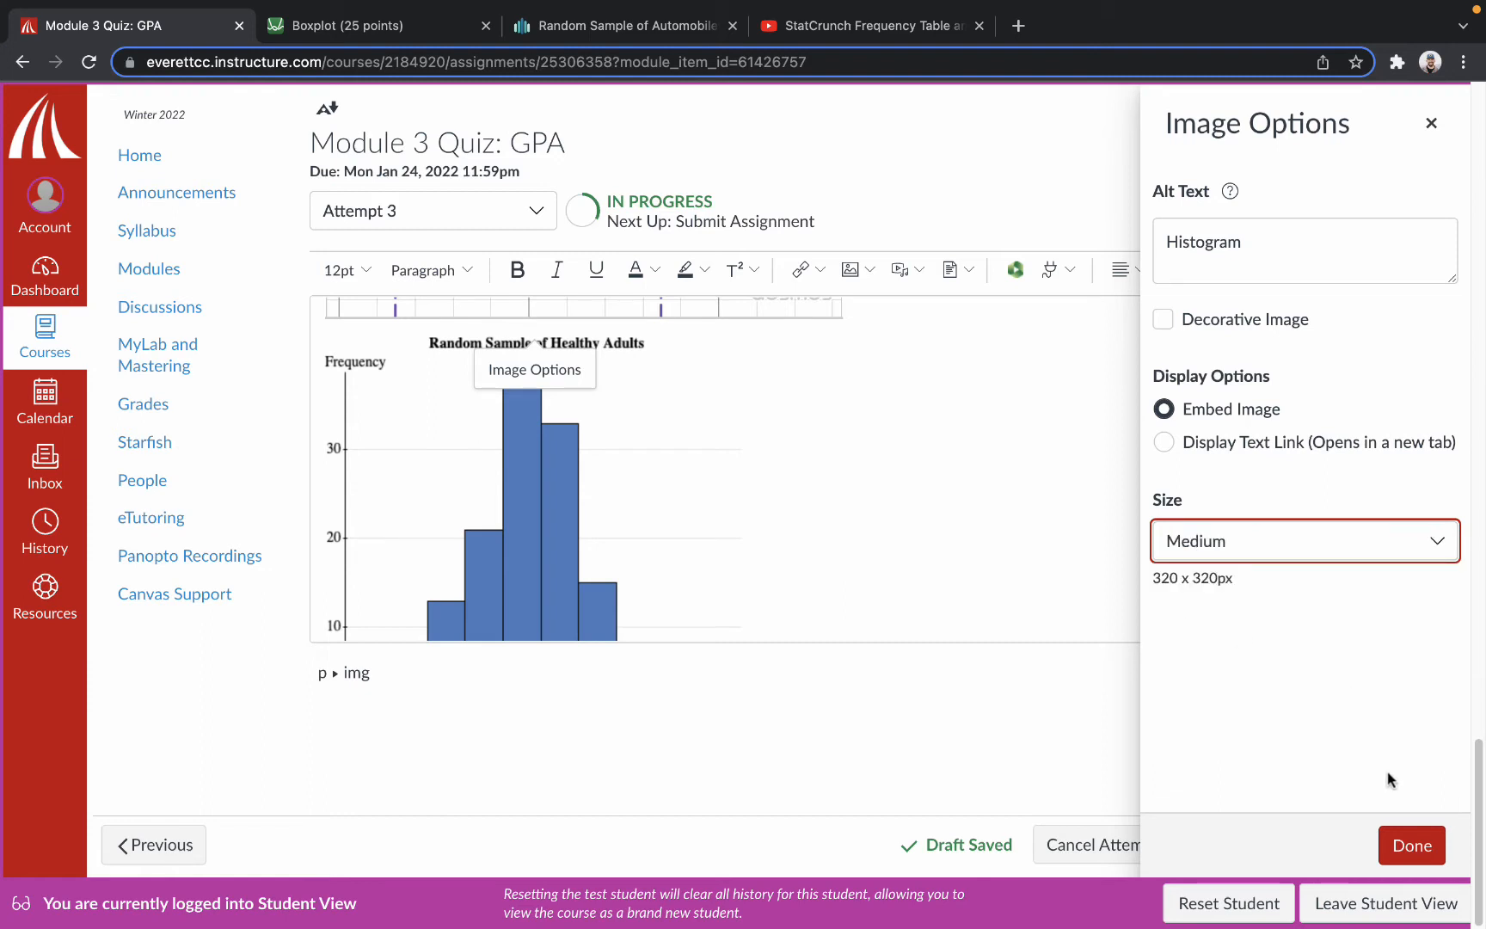
click(1413, 843)
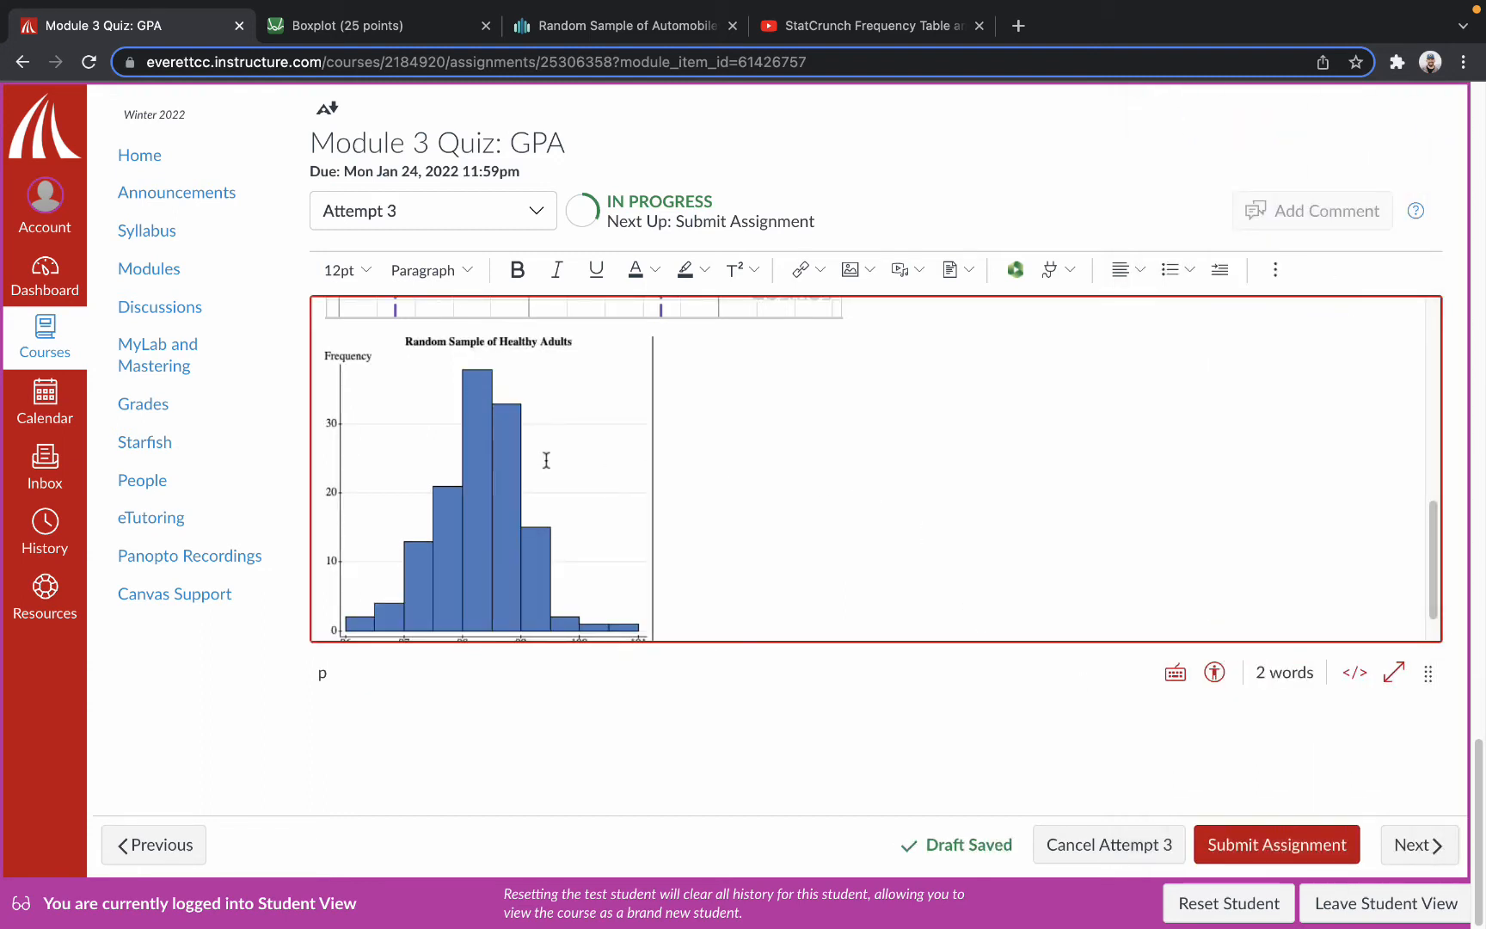
Write "11.2 Sample Submission" on the line below the histogram.
scroll(682, 478, down, 2)
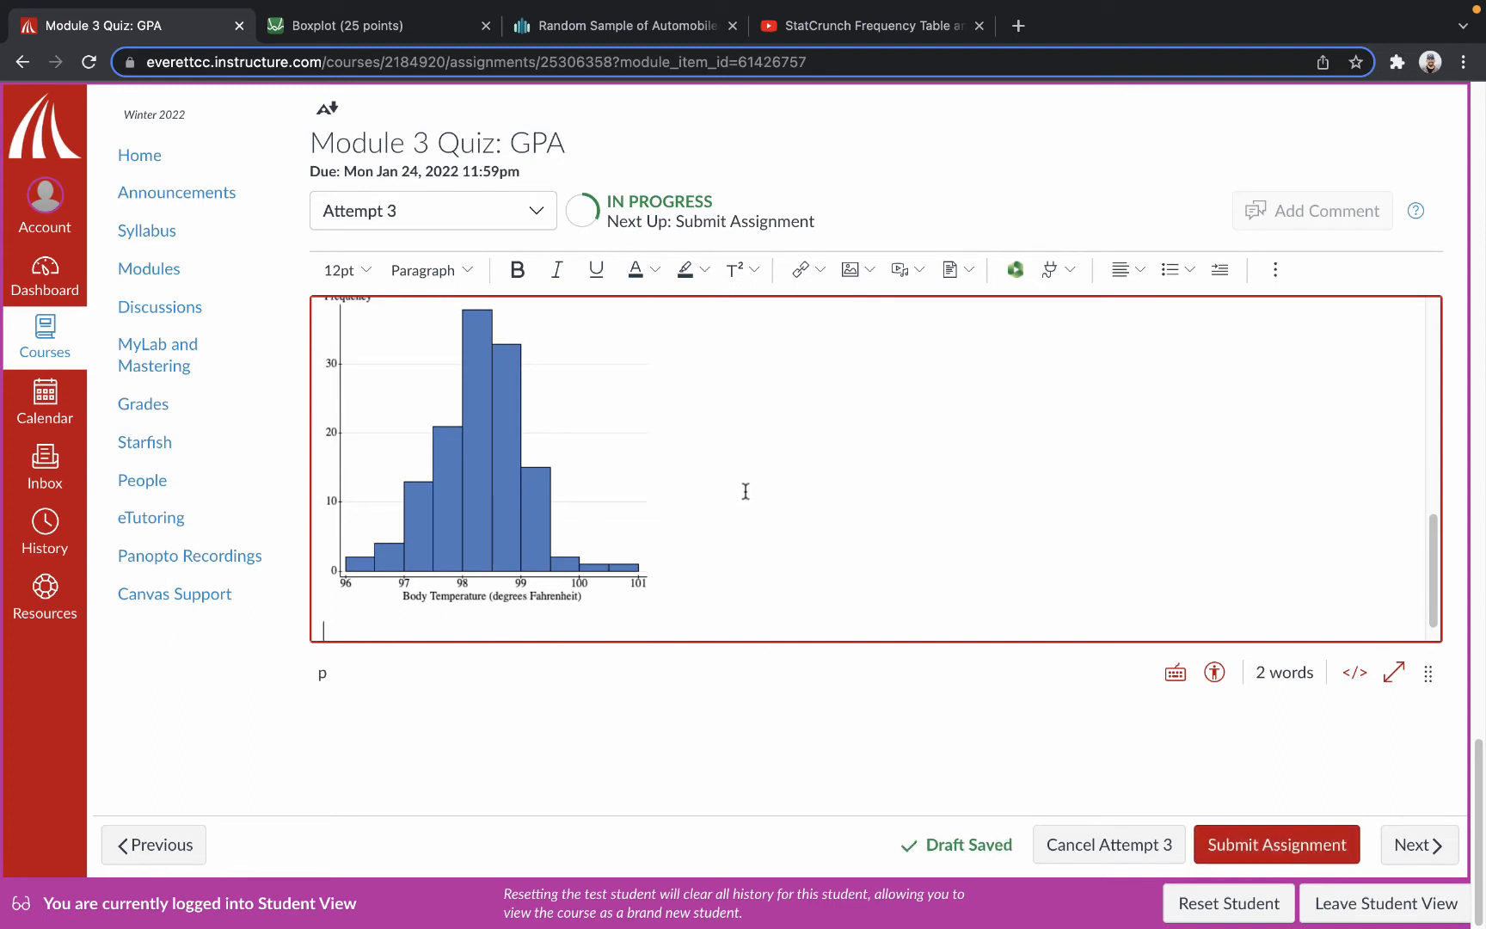
scroll(761, 492, down, 1)
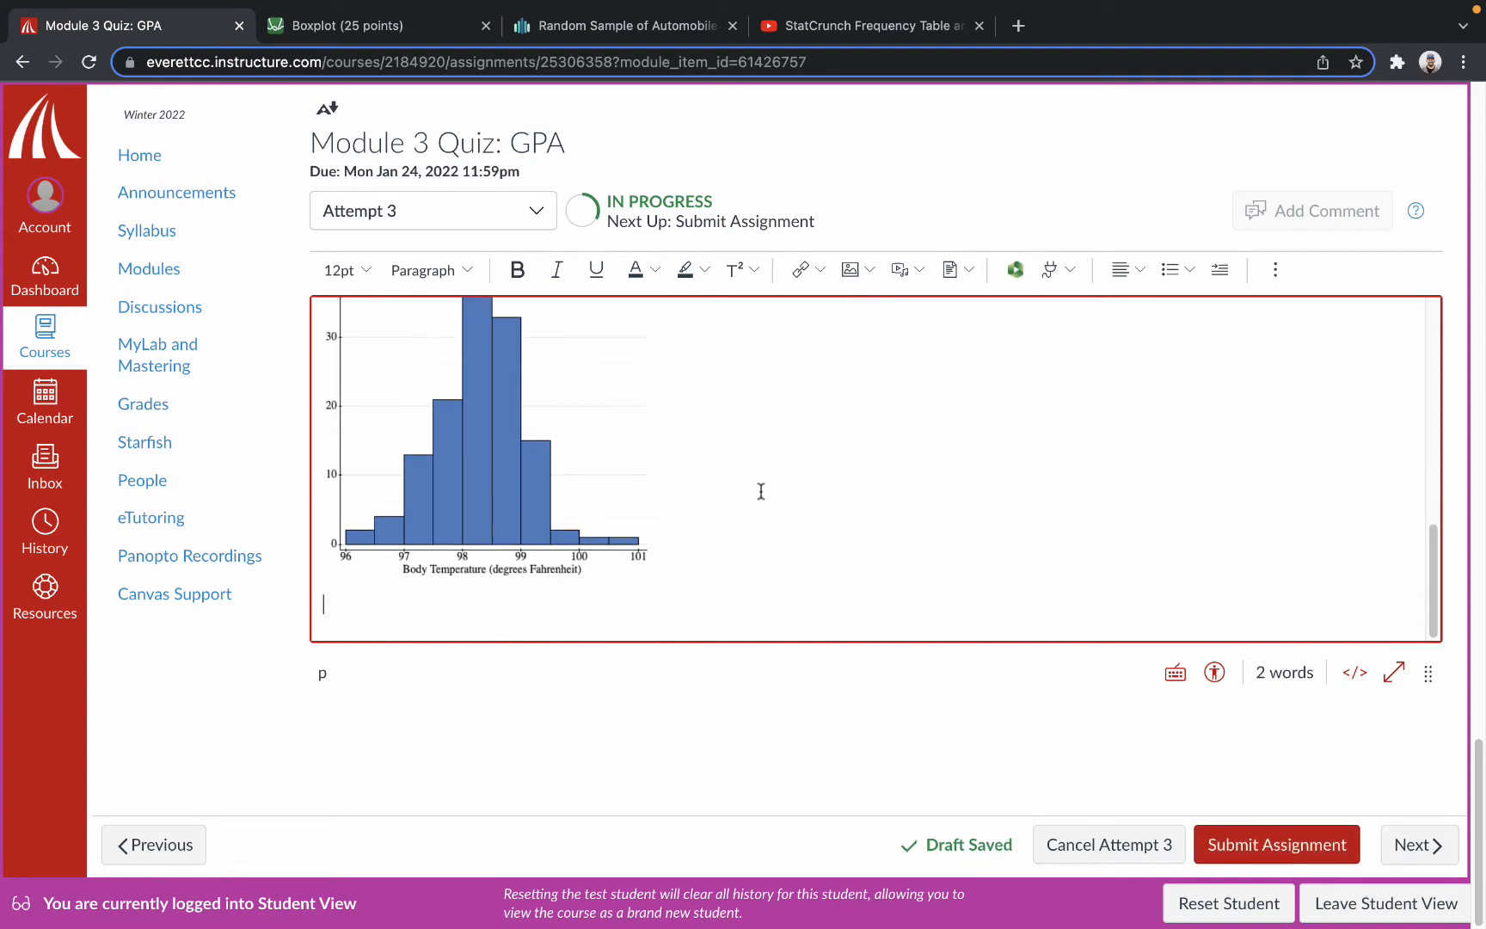
click(947, 272)
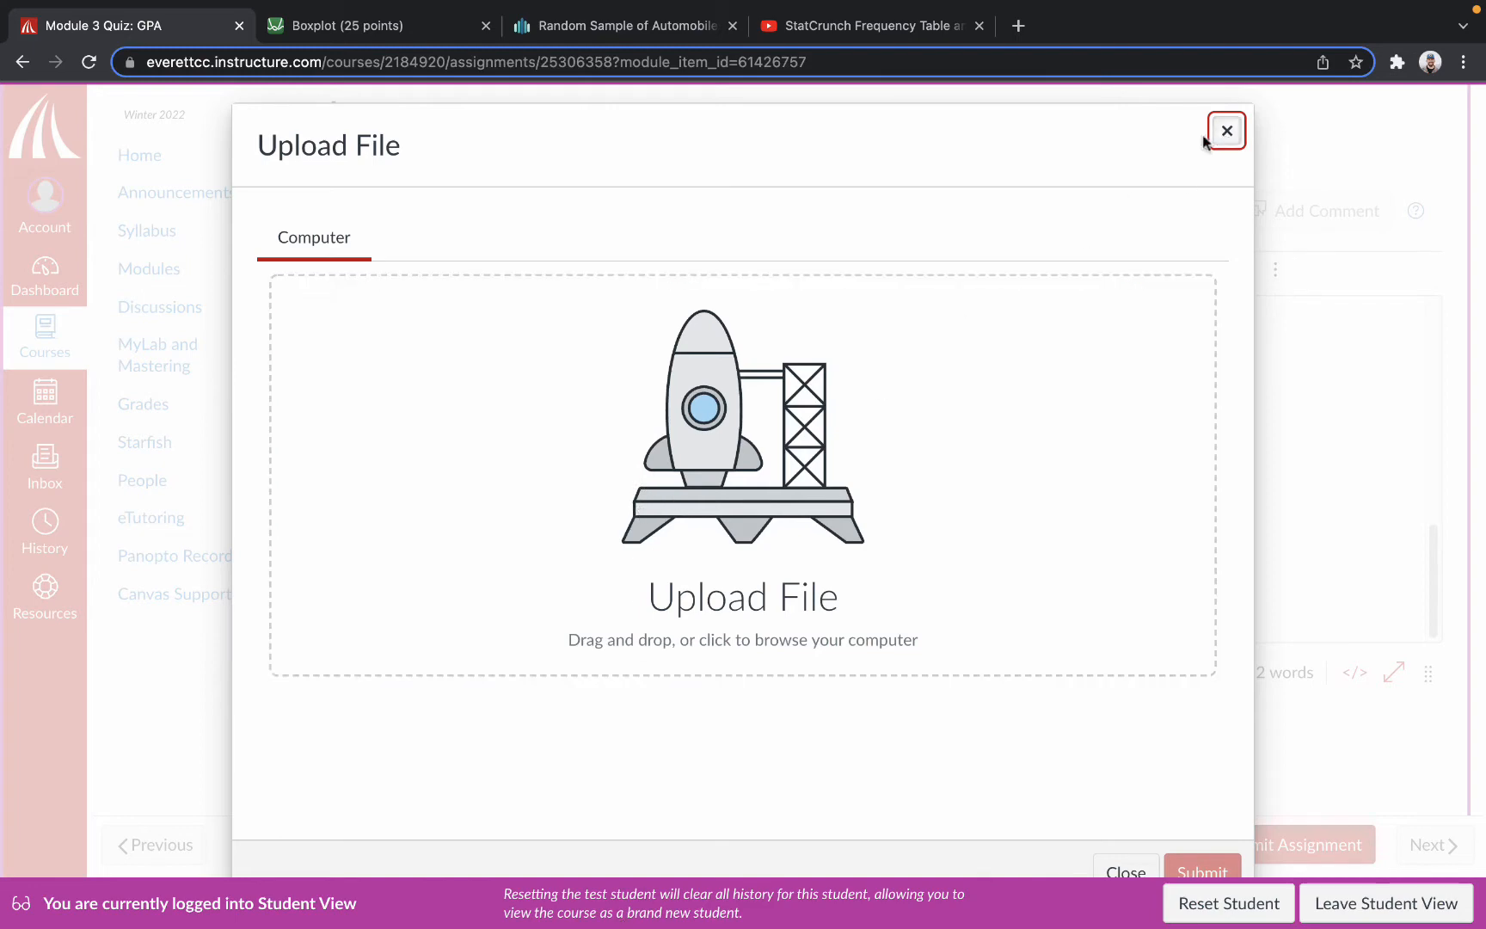
click(1225, 131)
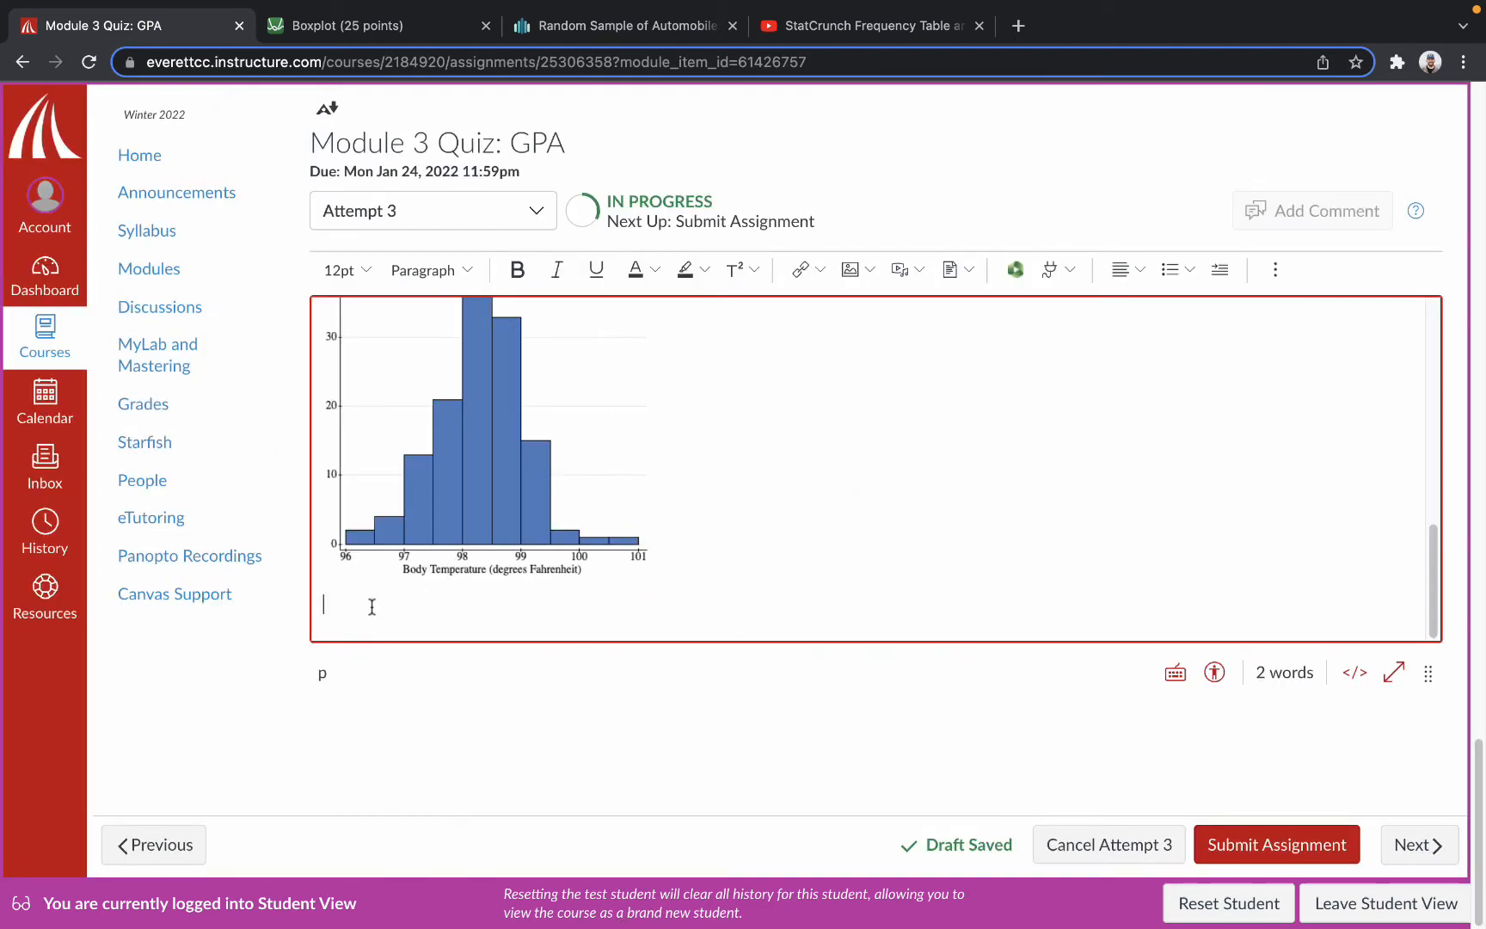
text(11.)
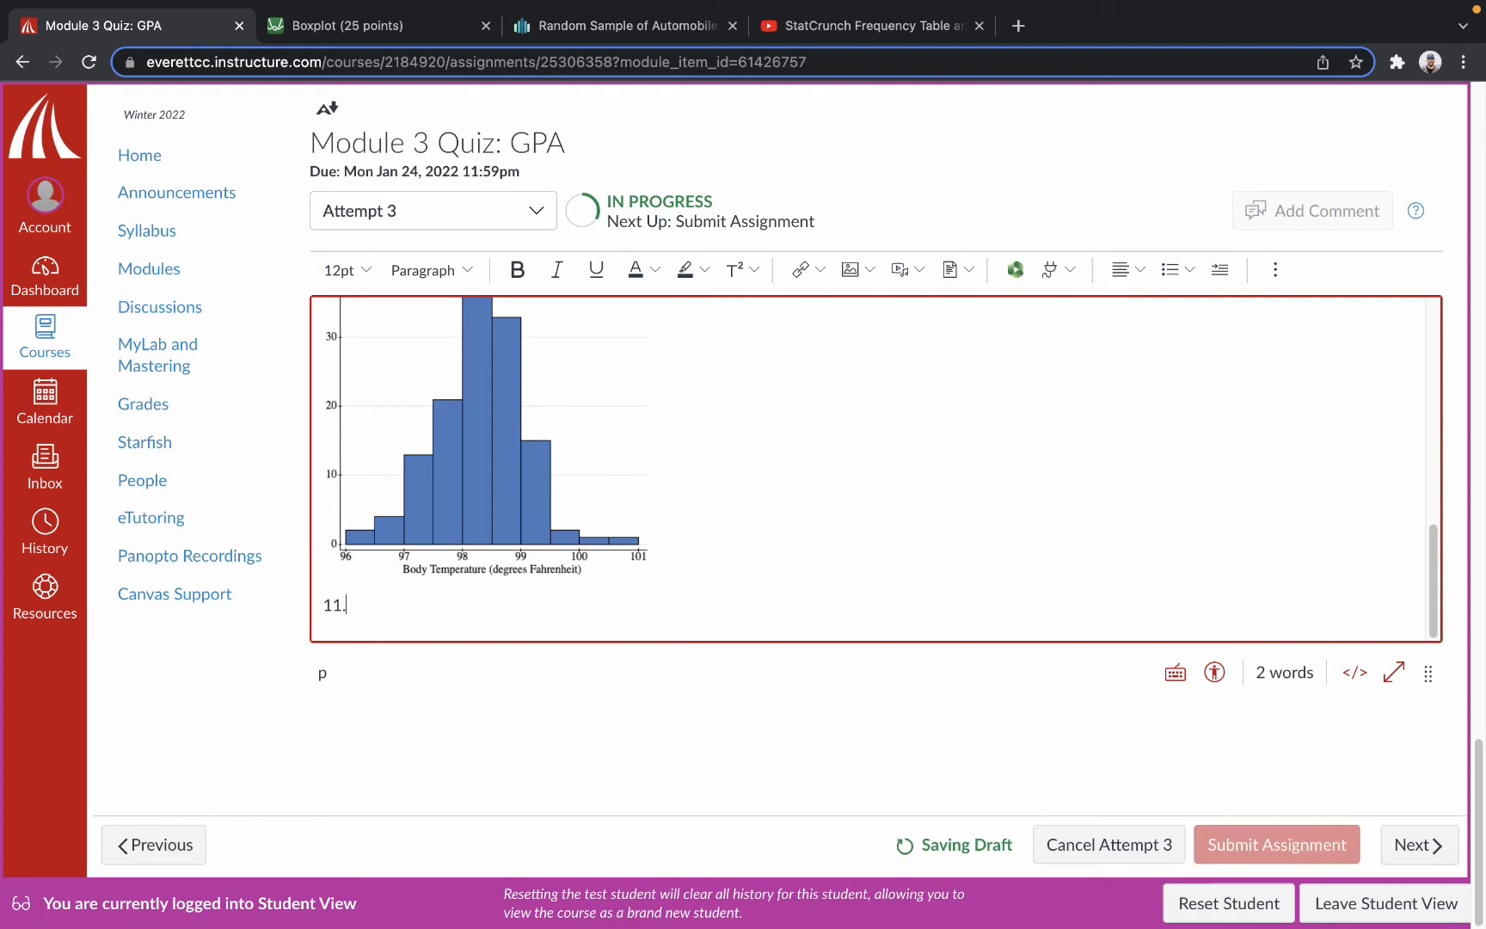
text(2 Sample Submission)
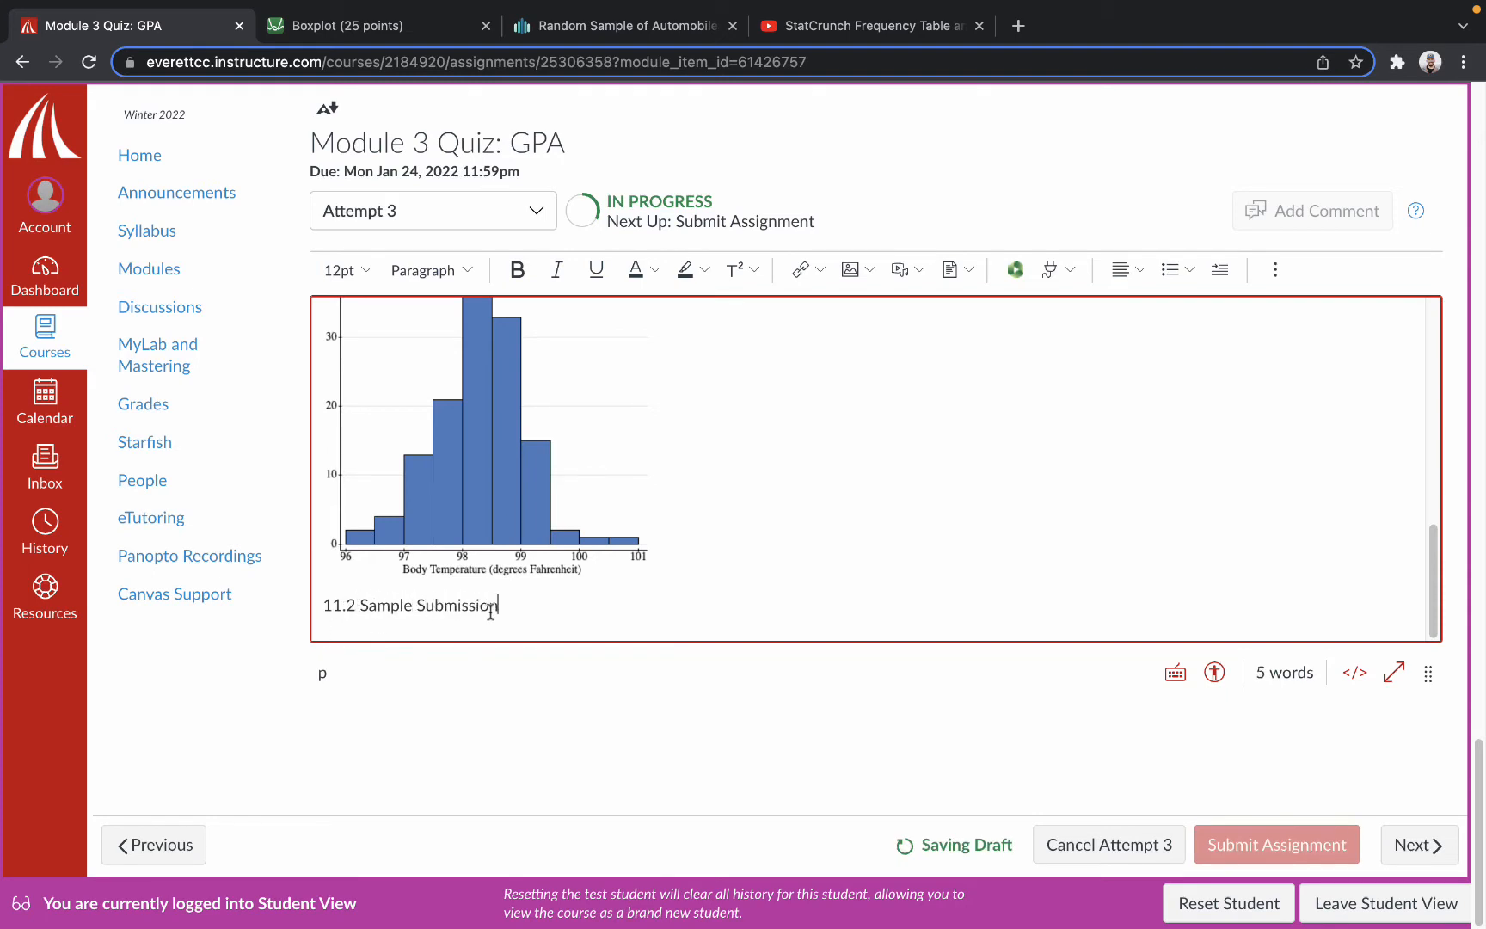
Link the text "11.2 Sample Submission" to an upload of 11.2.Sample.pdf and start a new line below it.
drag(497, 606, 322, 600)
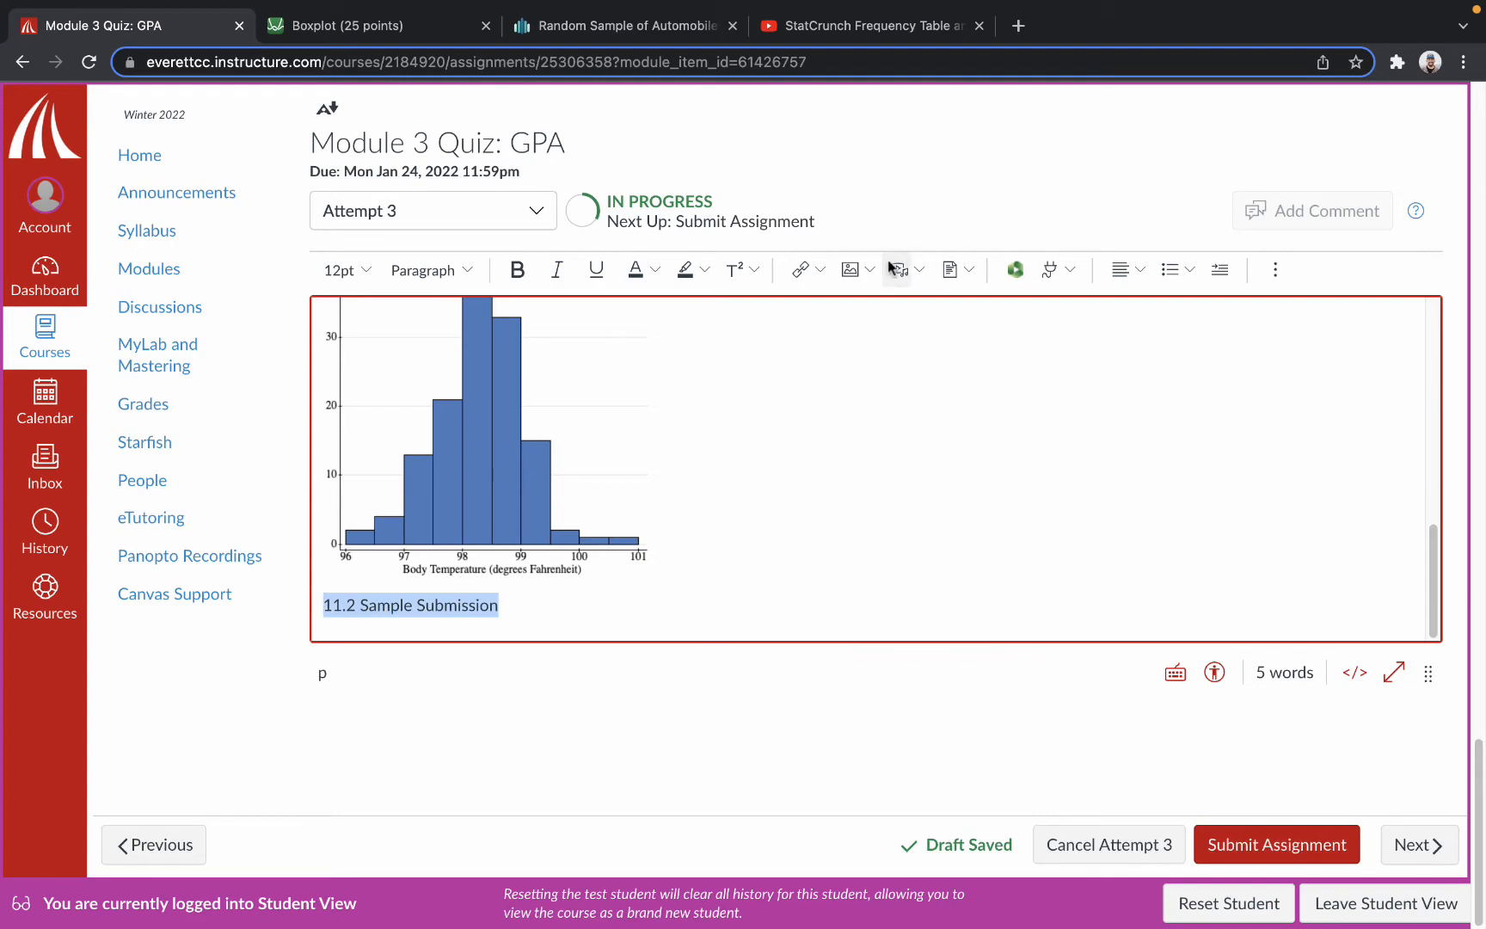
click(949, 270)
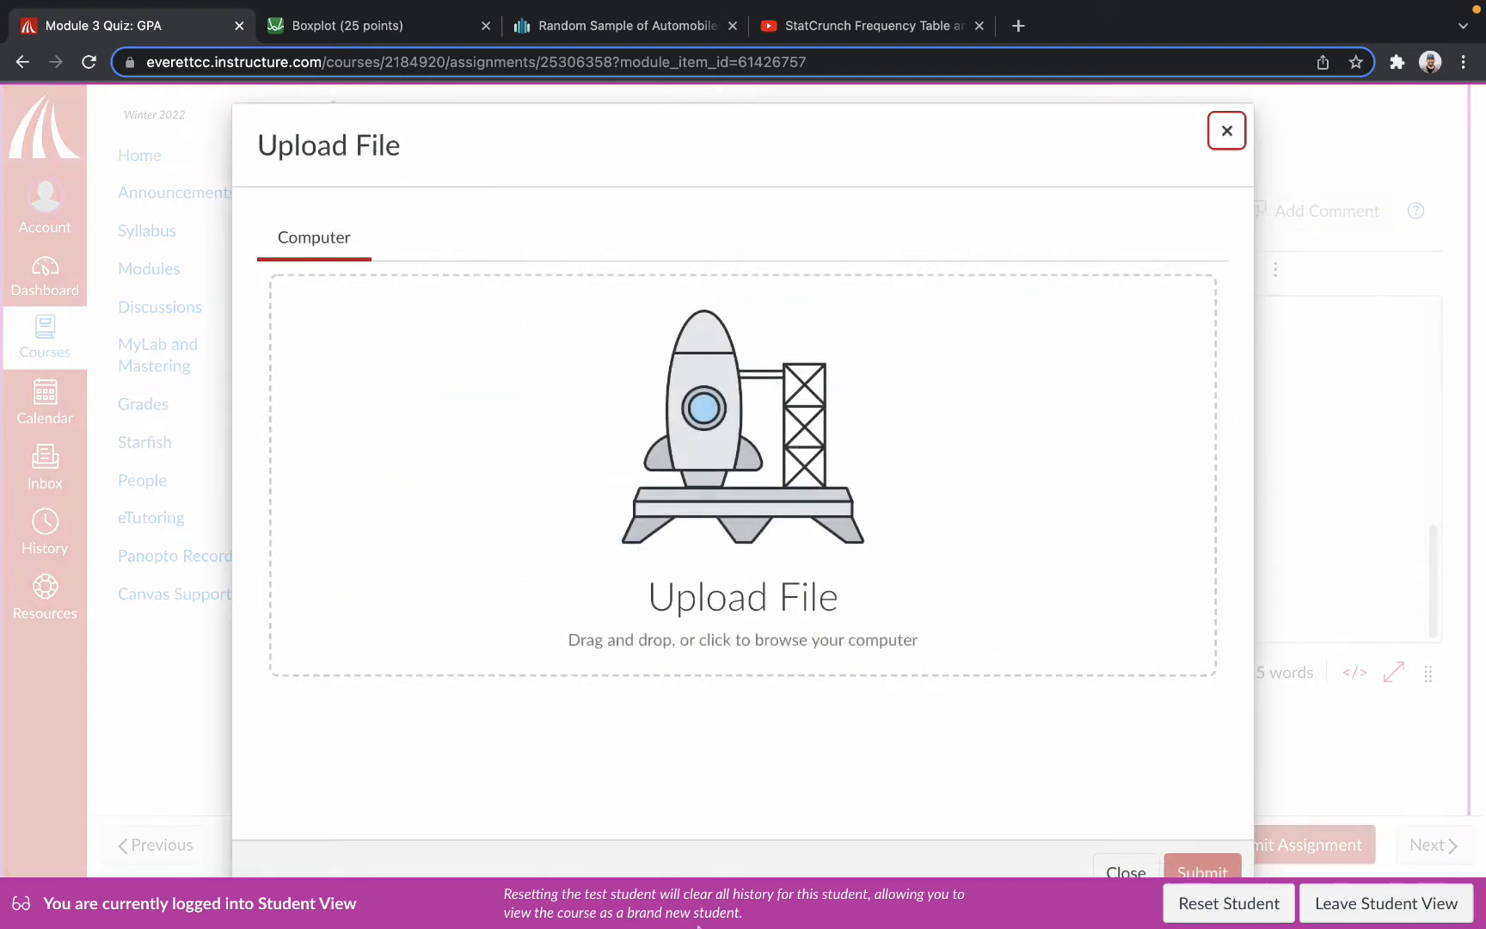
click(648, 433)
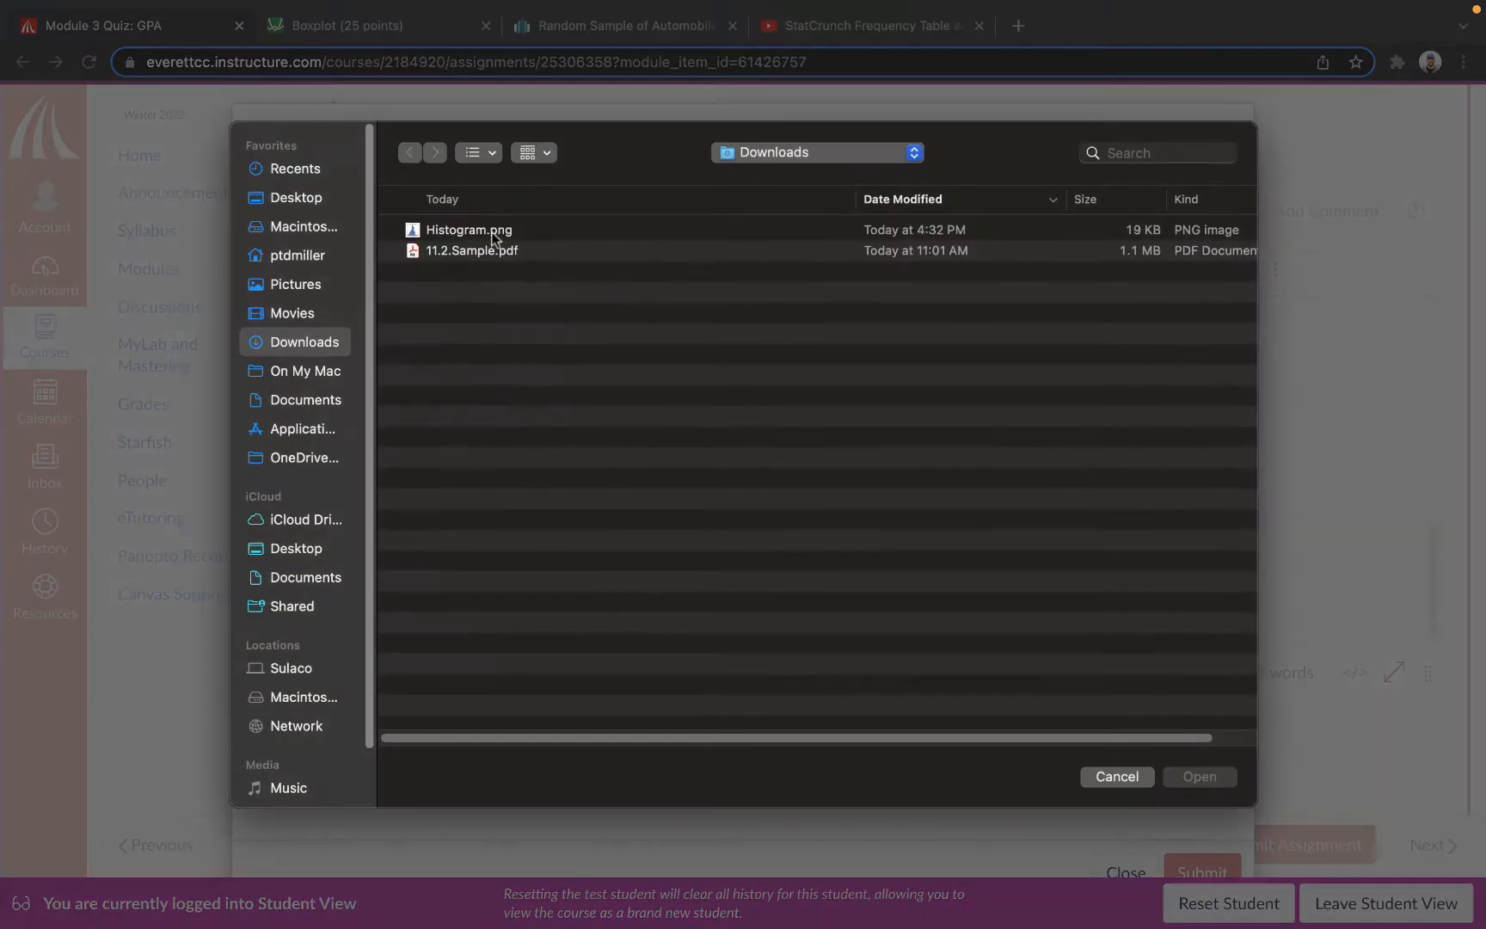
double_click(471, 251)
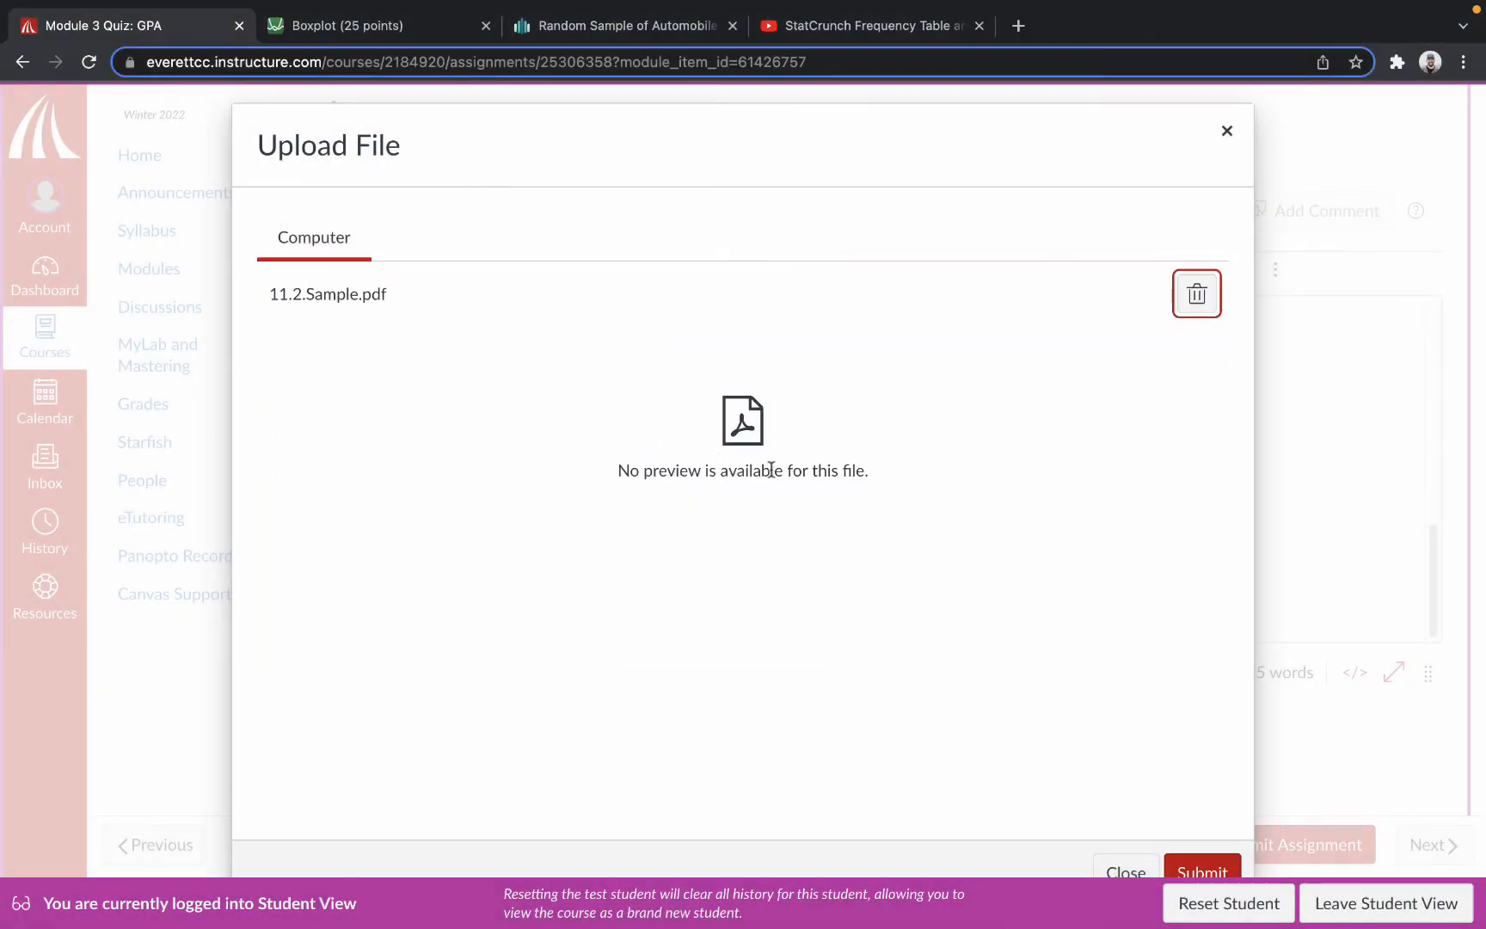
click(1192, 862)
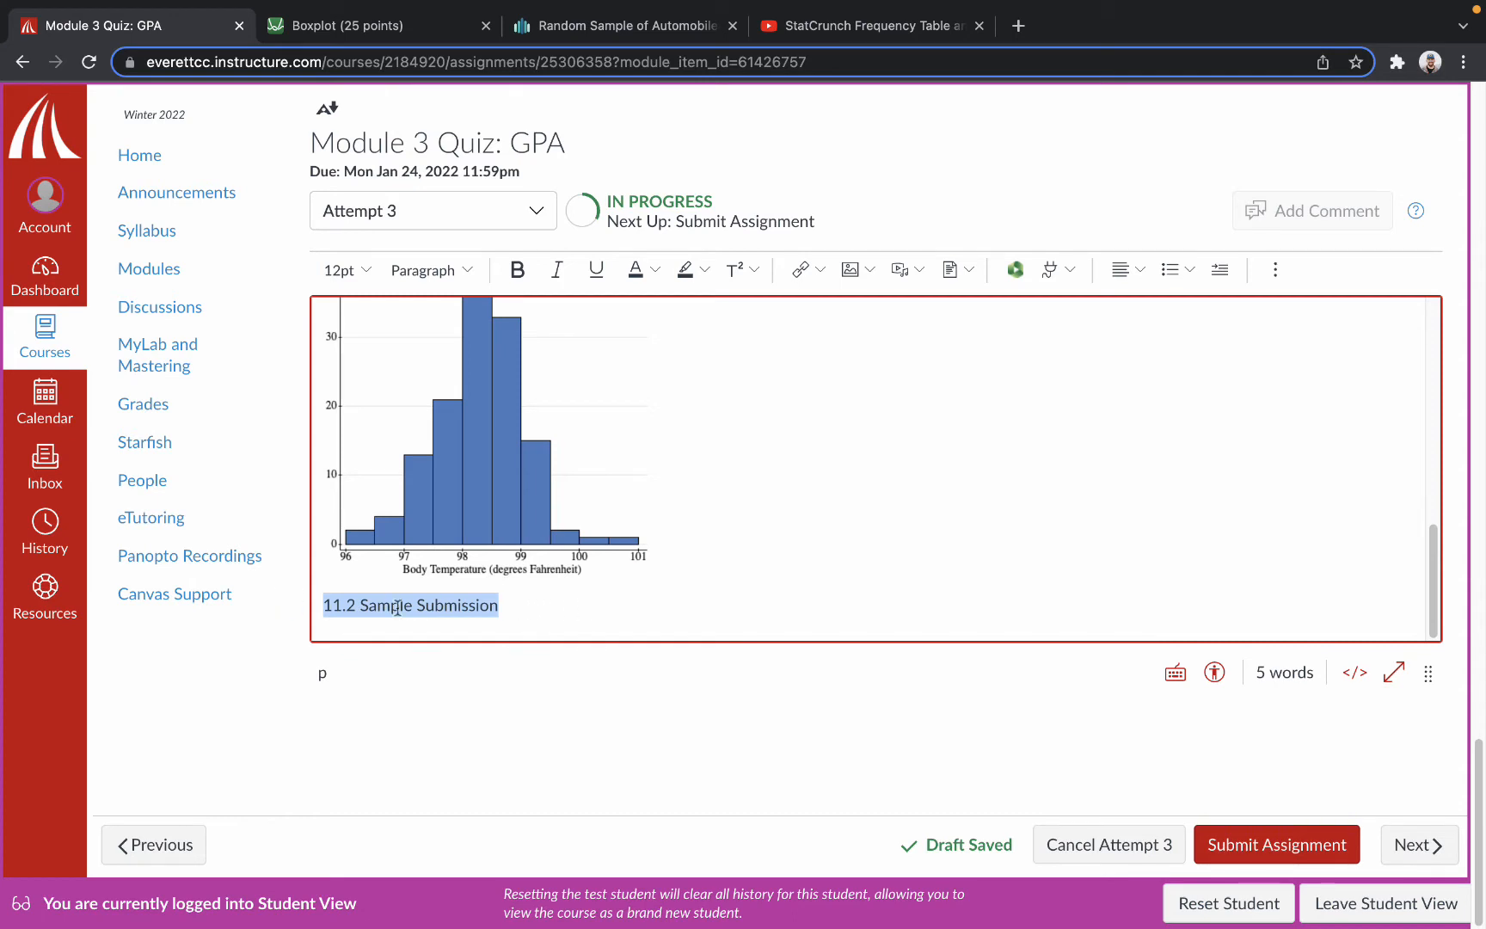
click(431, 595)
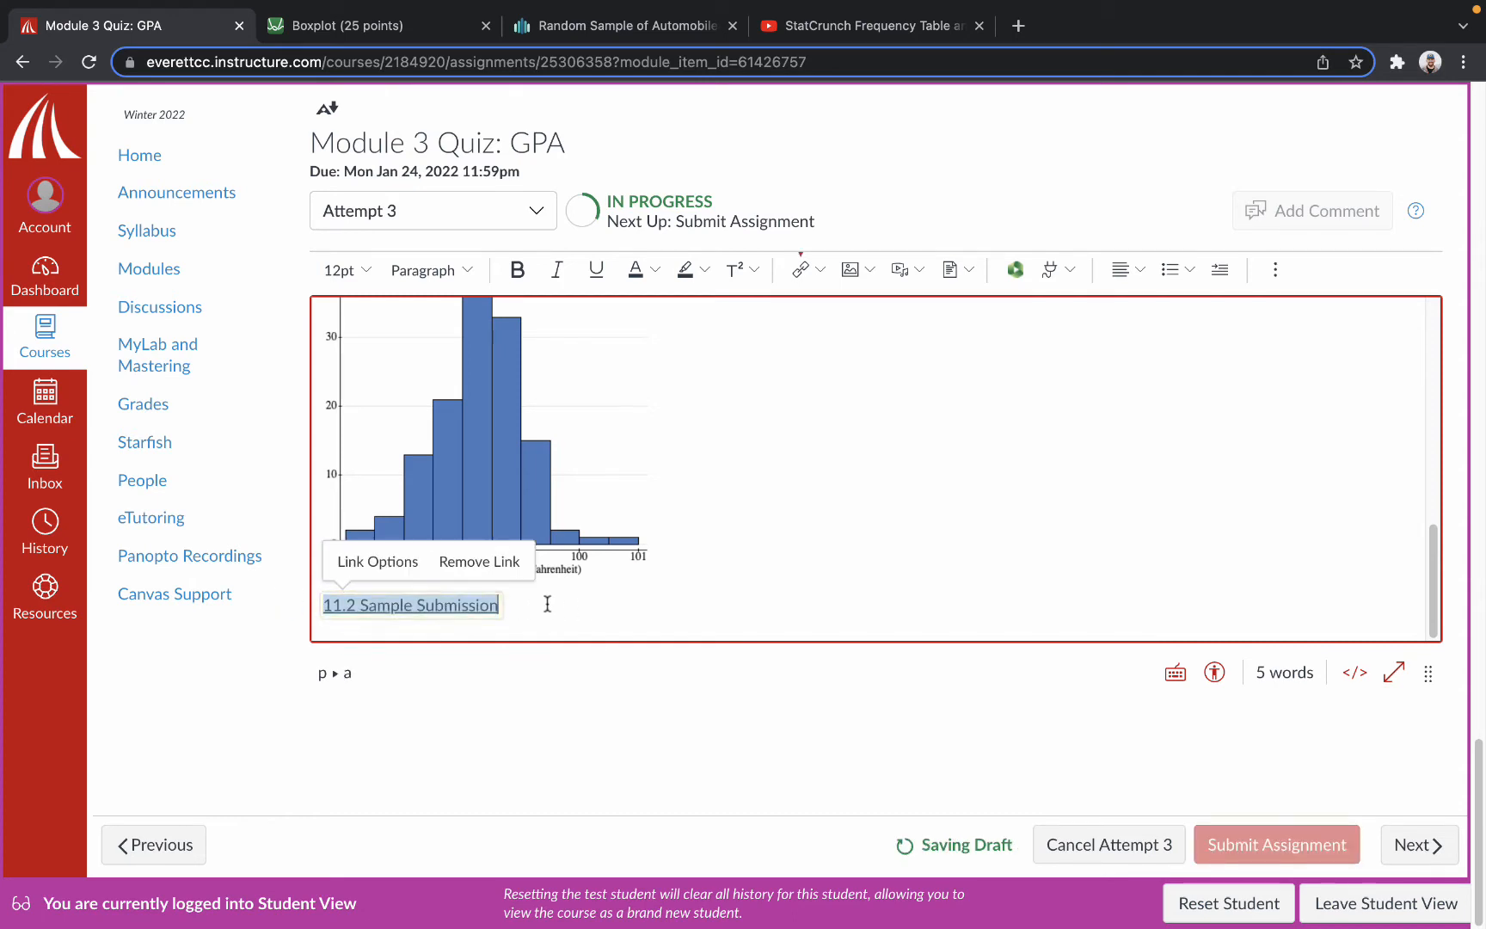
key(Return)
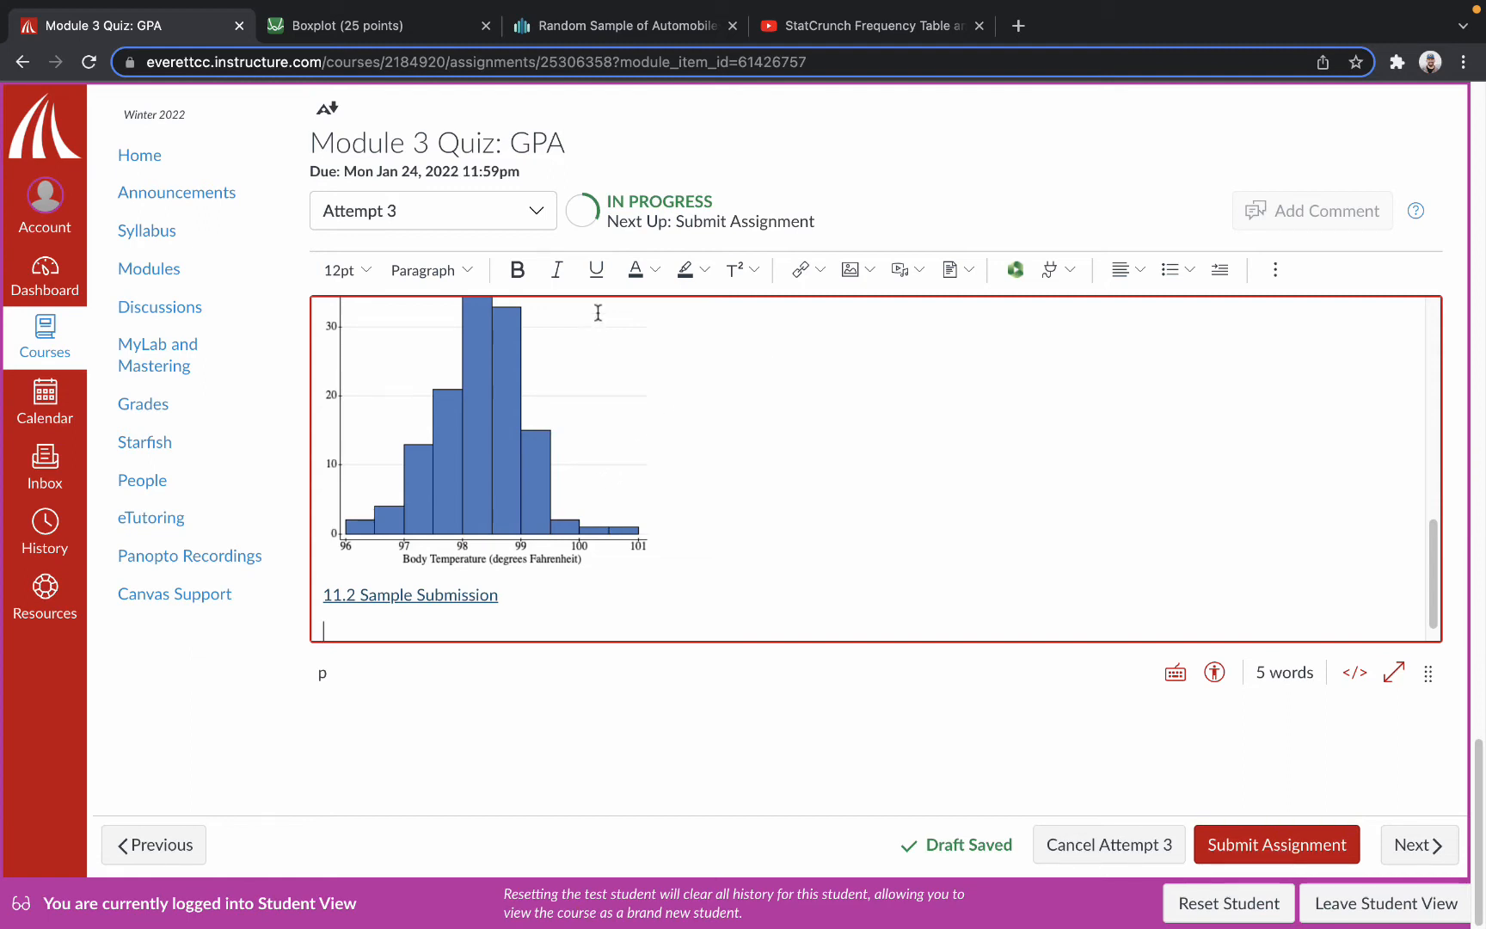
Switch to StatCrunch and export all four columns of the automobile data as the comma-delimited file Random_Sample_of_Automobiles.csv.
click(621, 28)
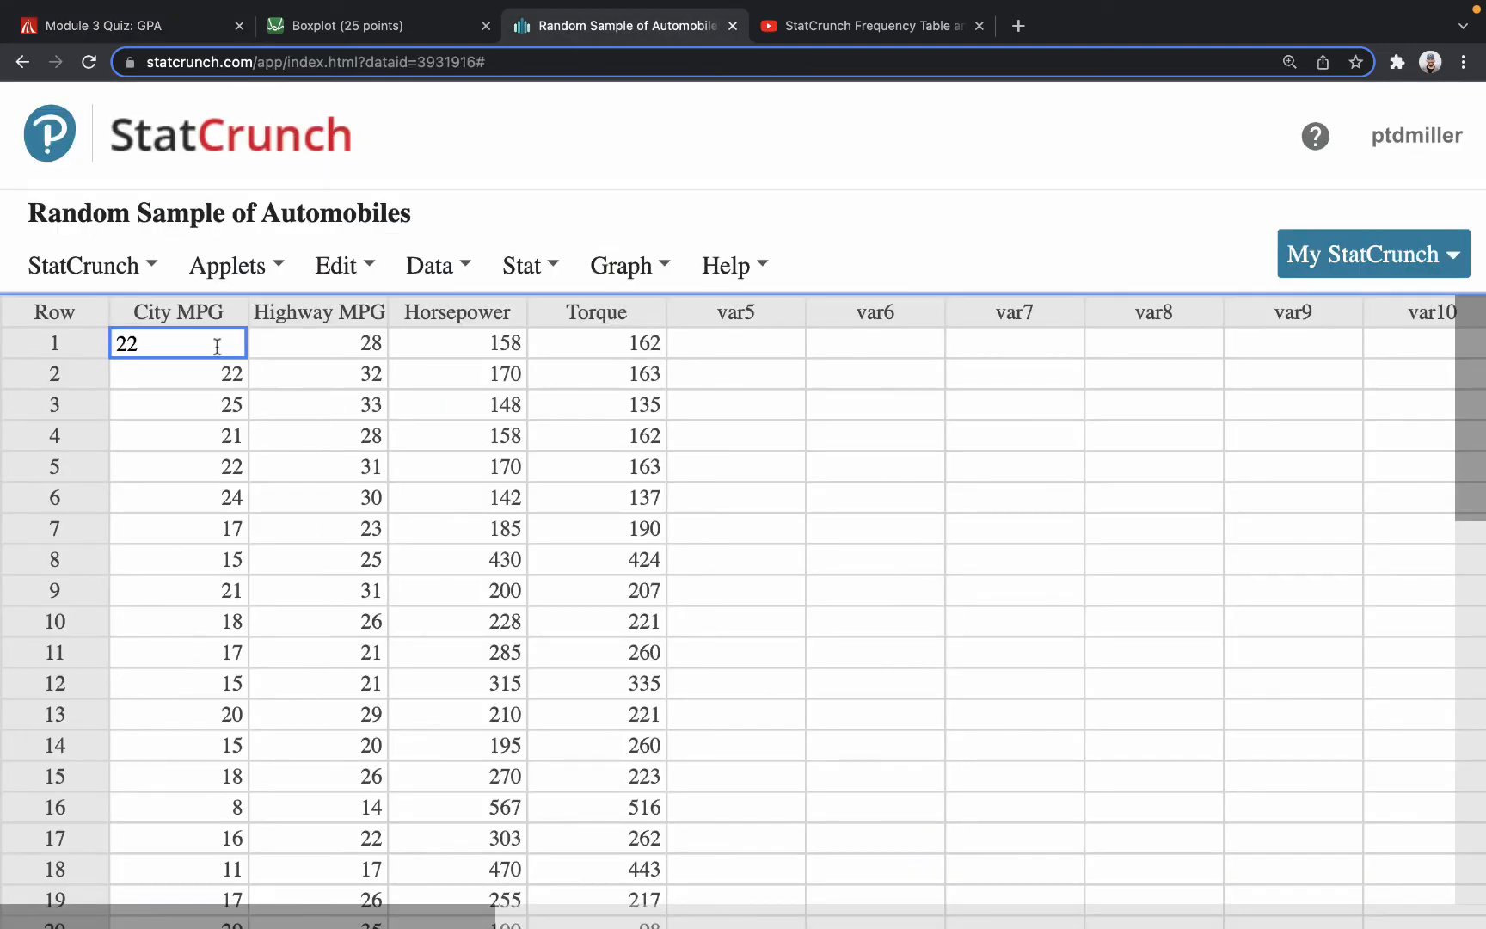
drag(186, 345, 653, 903)
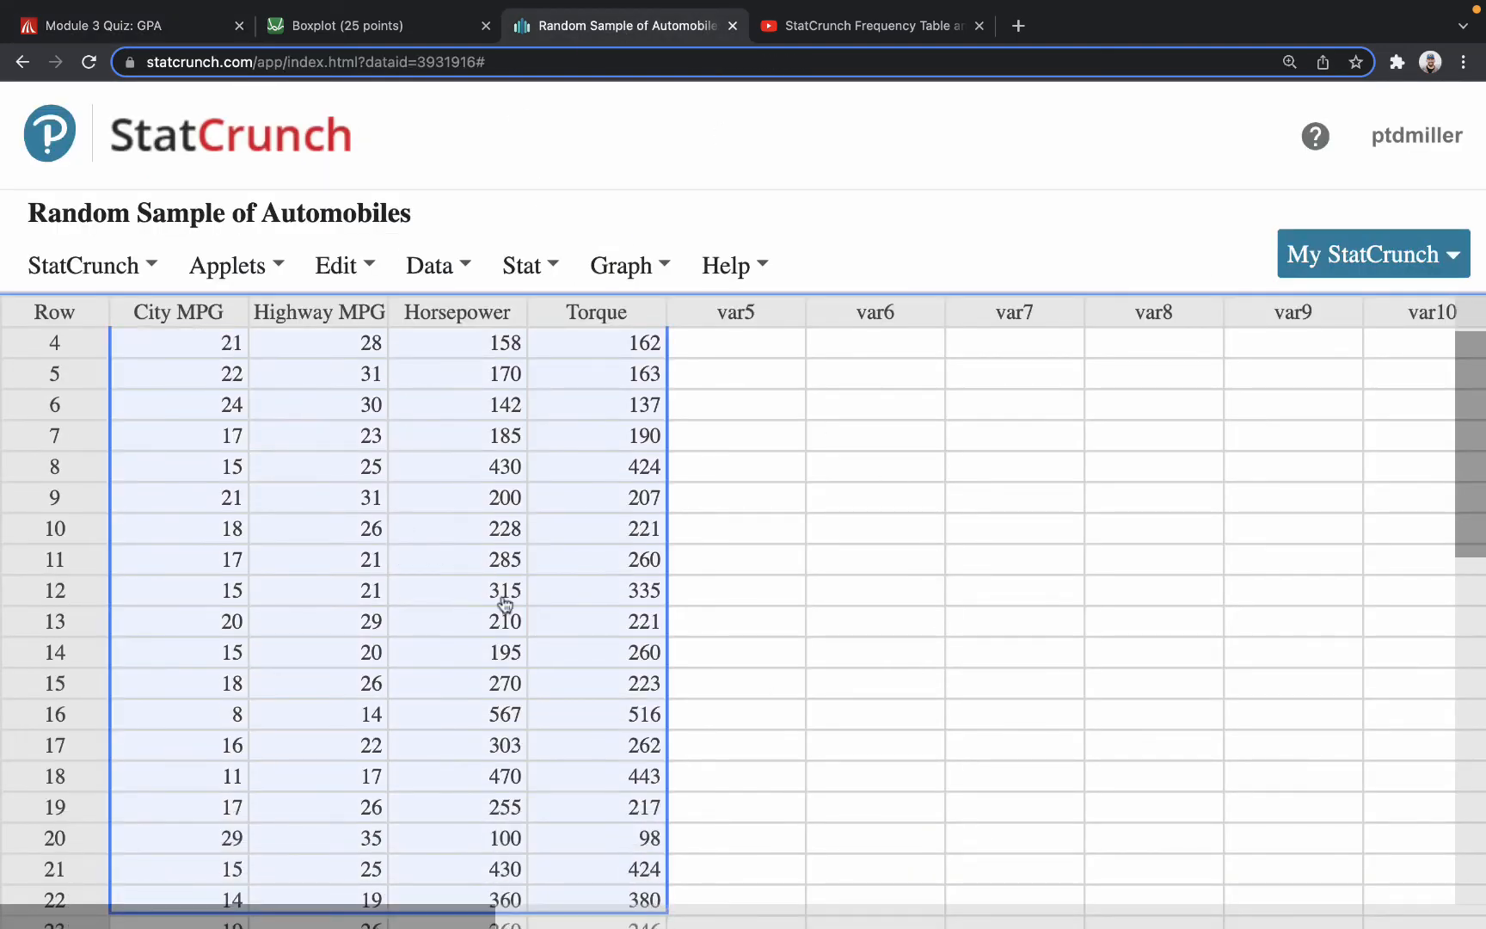
click(200, 317)
click(782, 437)
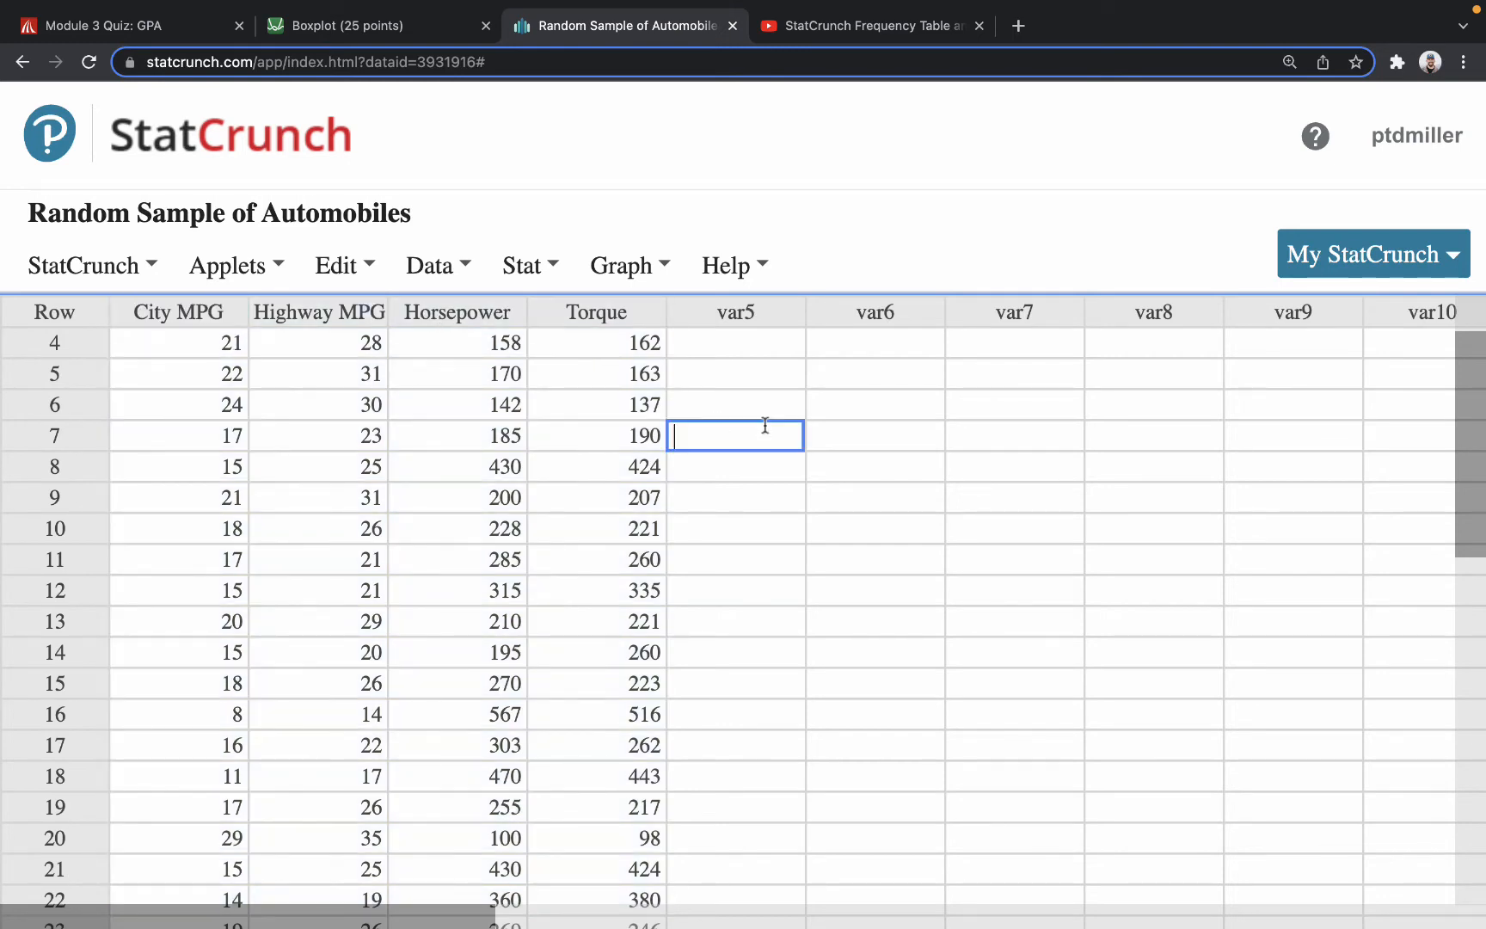
scroll(816, 430, up, 2)
click(462, 267)
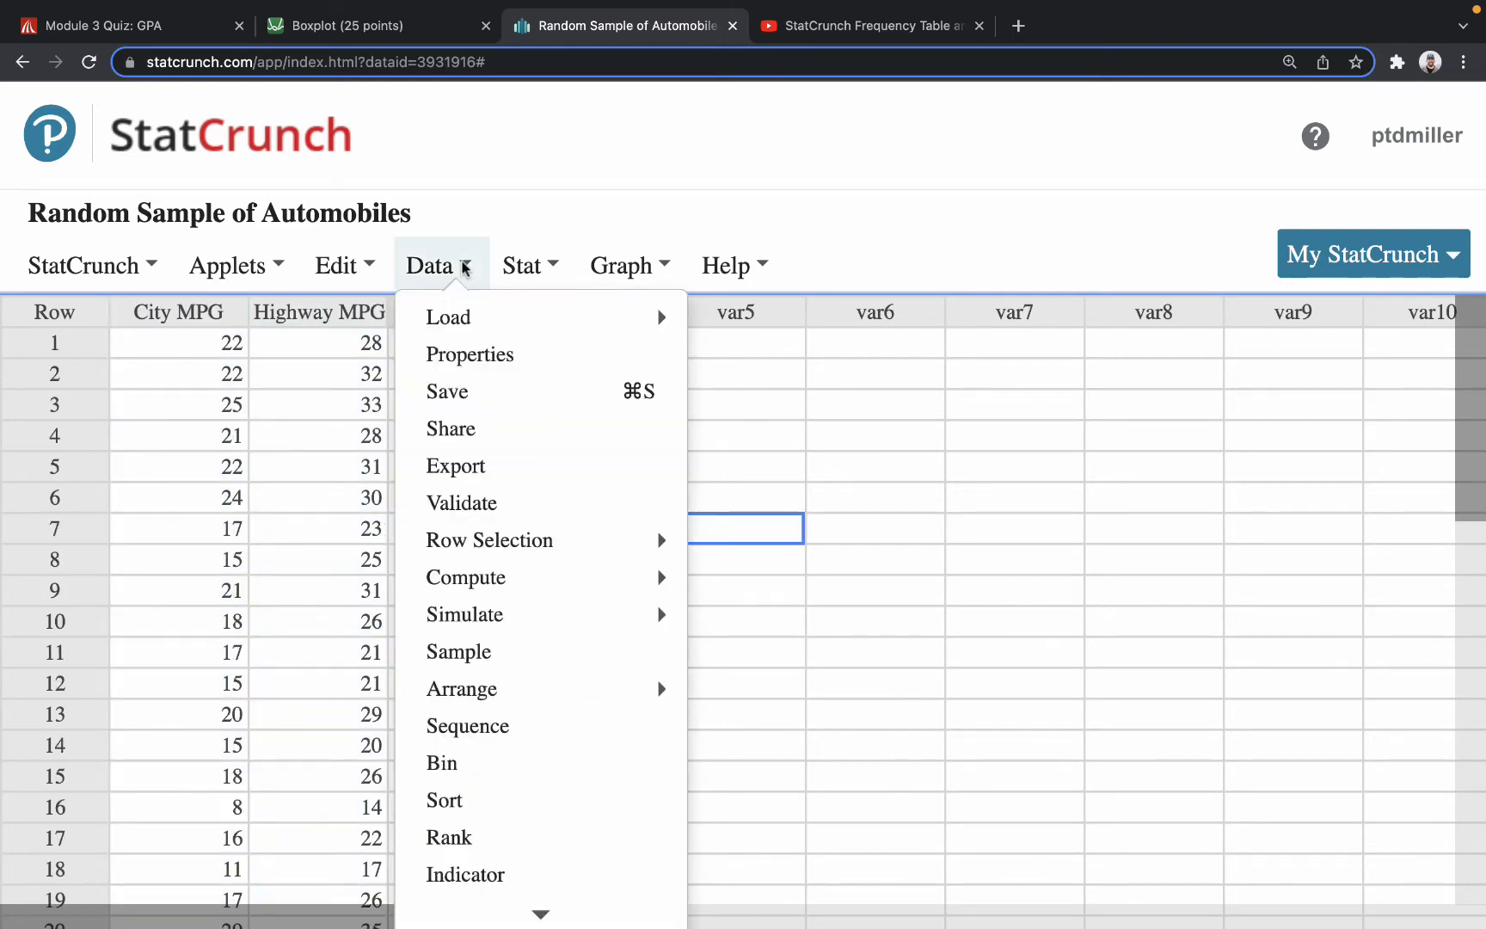
click(469, 466)
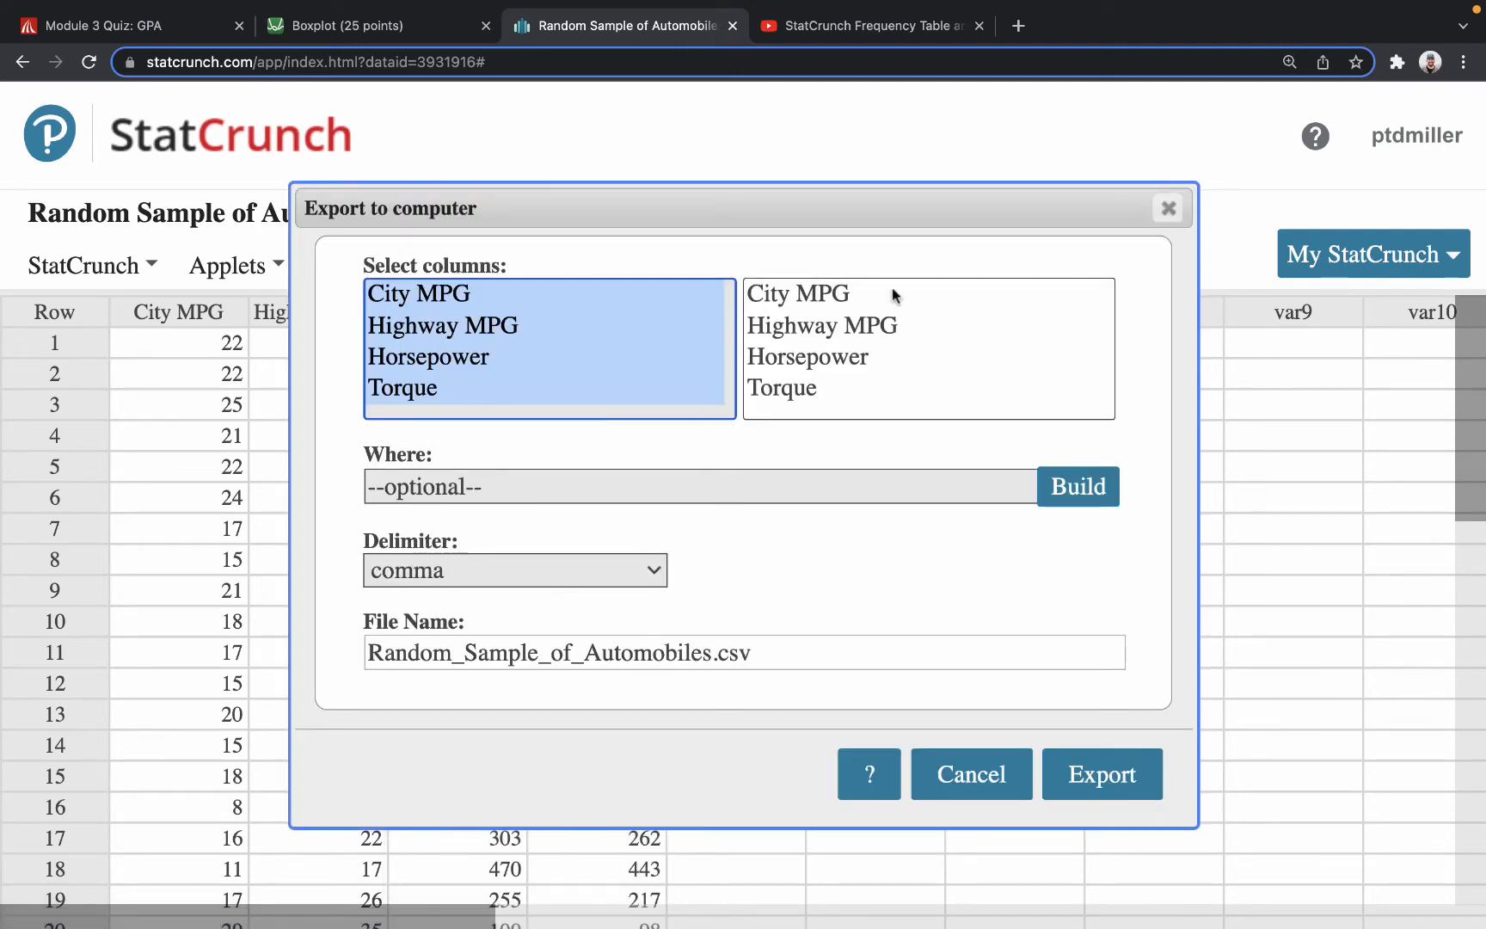
click(1104, 784)
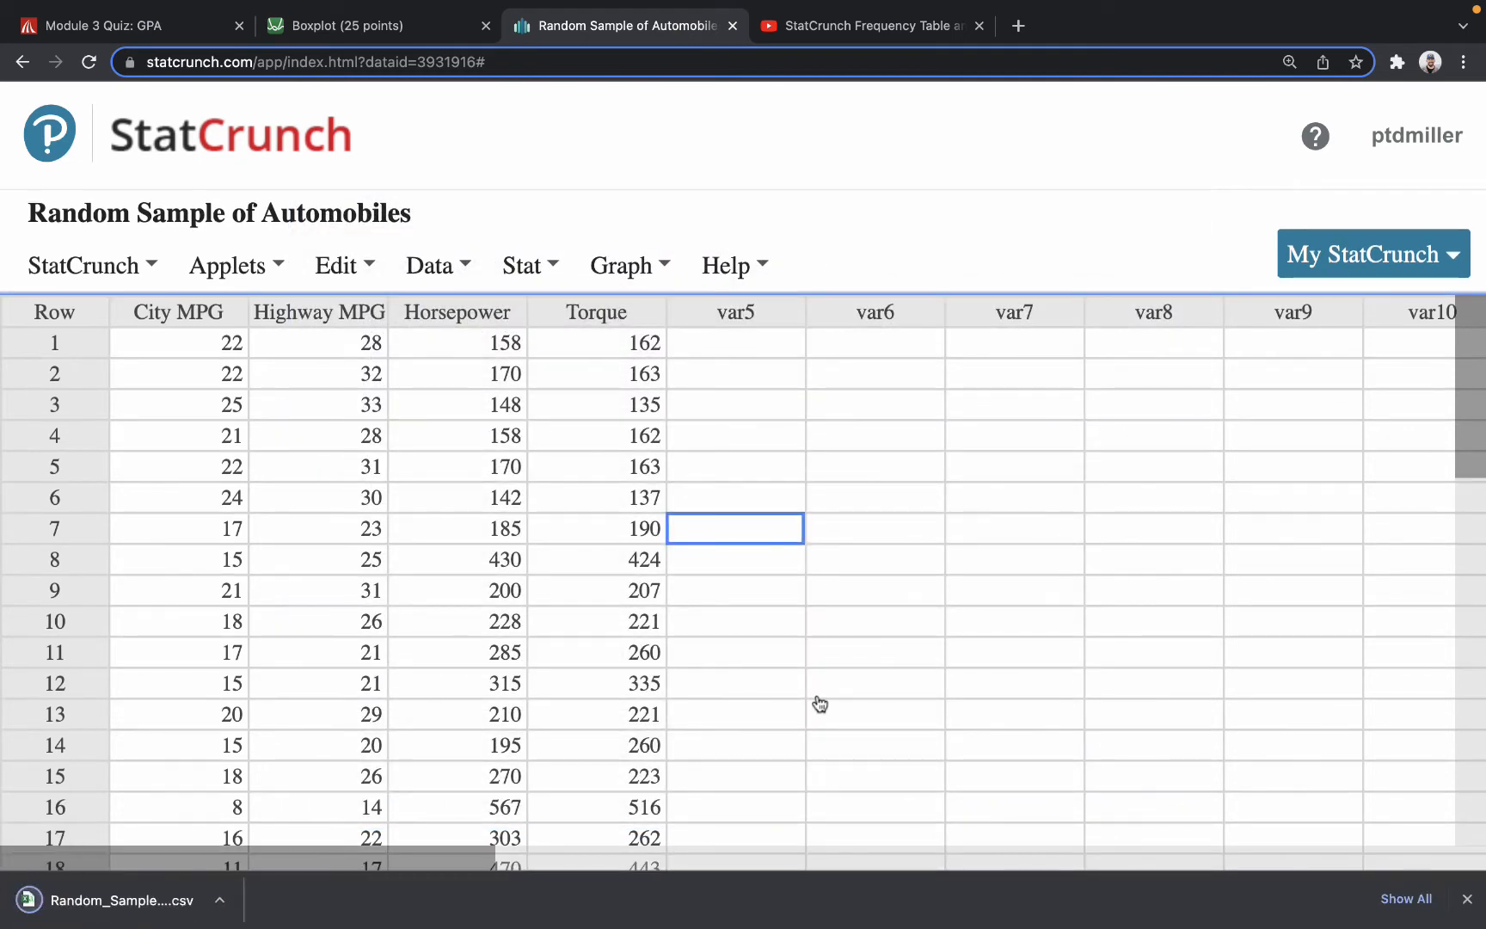
Open the downloaded automobile CSV in Excel, save it to Downloads as an Excel Workbook (.xlsx), and close the workbook.
click(101, 894)
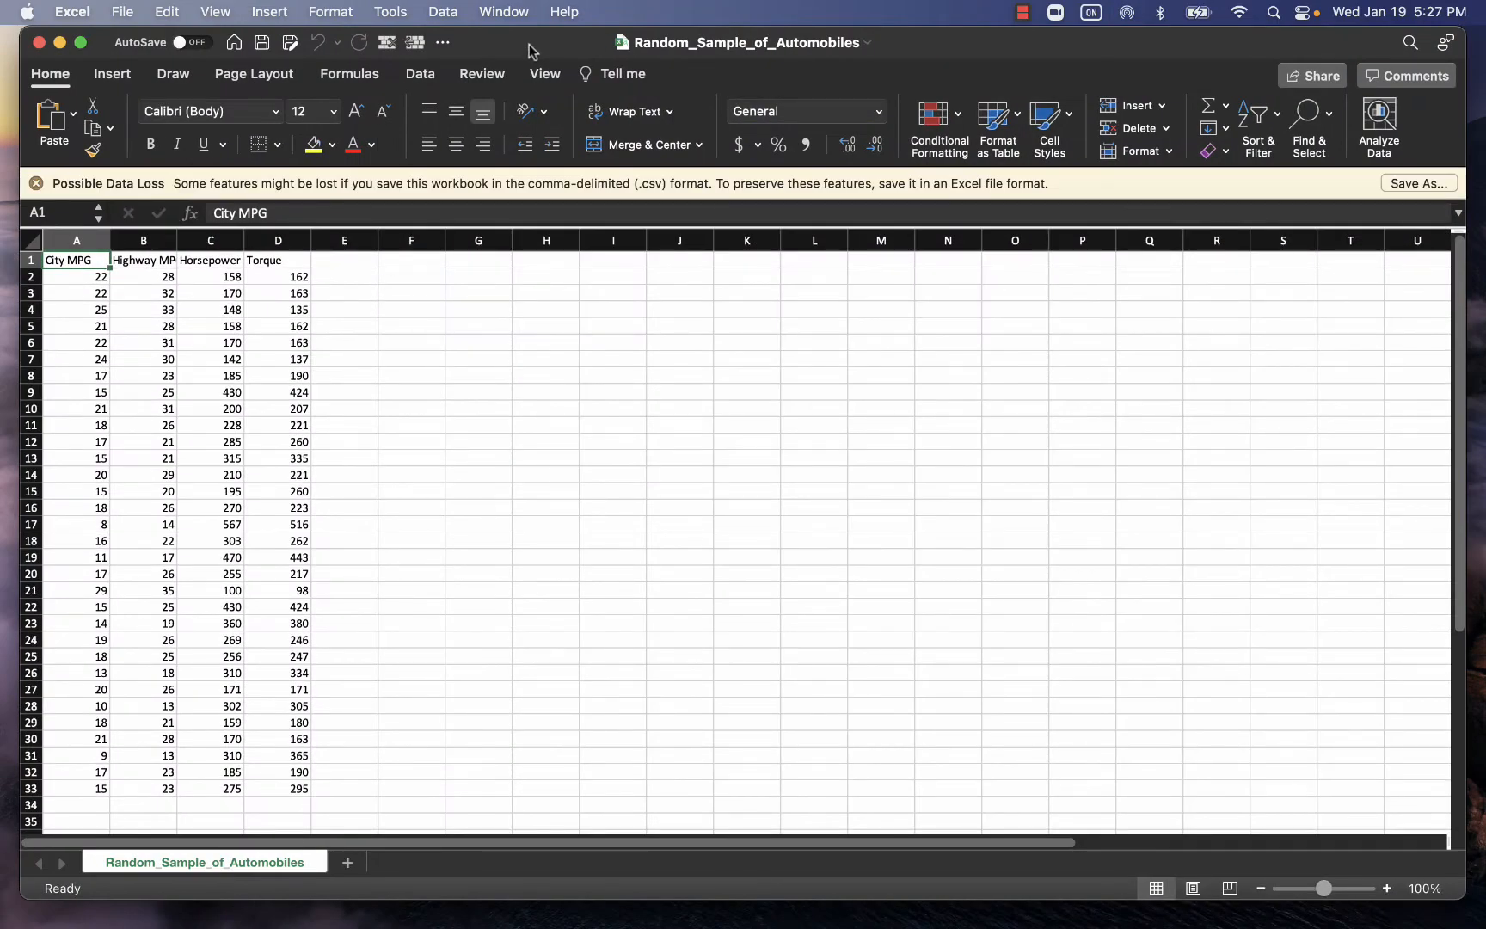
double_click(533, 49)
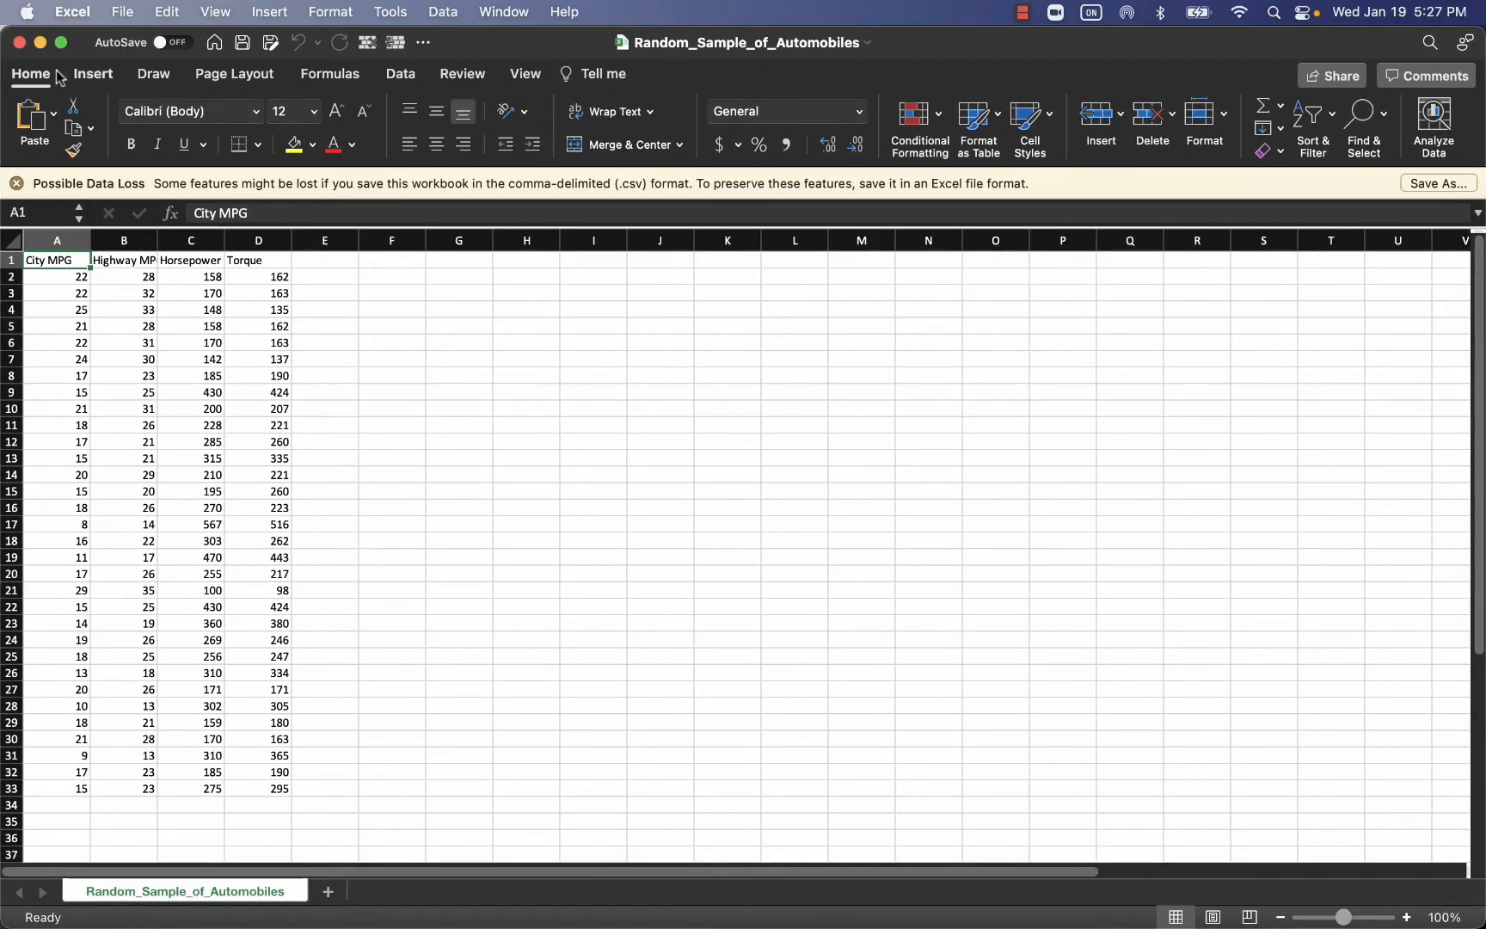
click(83, 11)
mouse_move(117, 7)
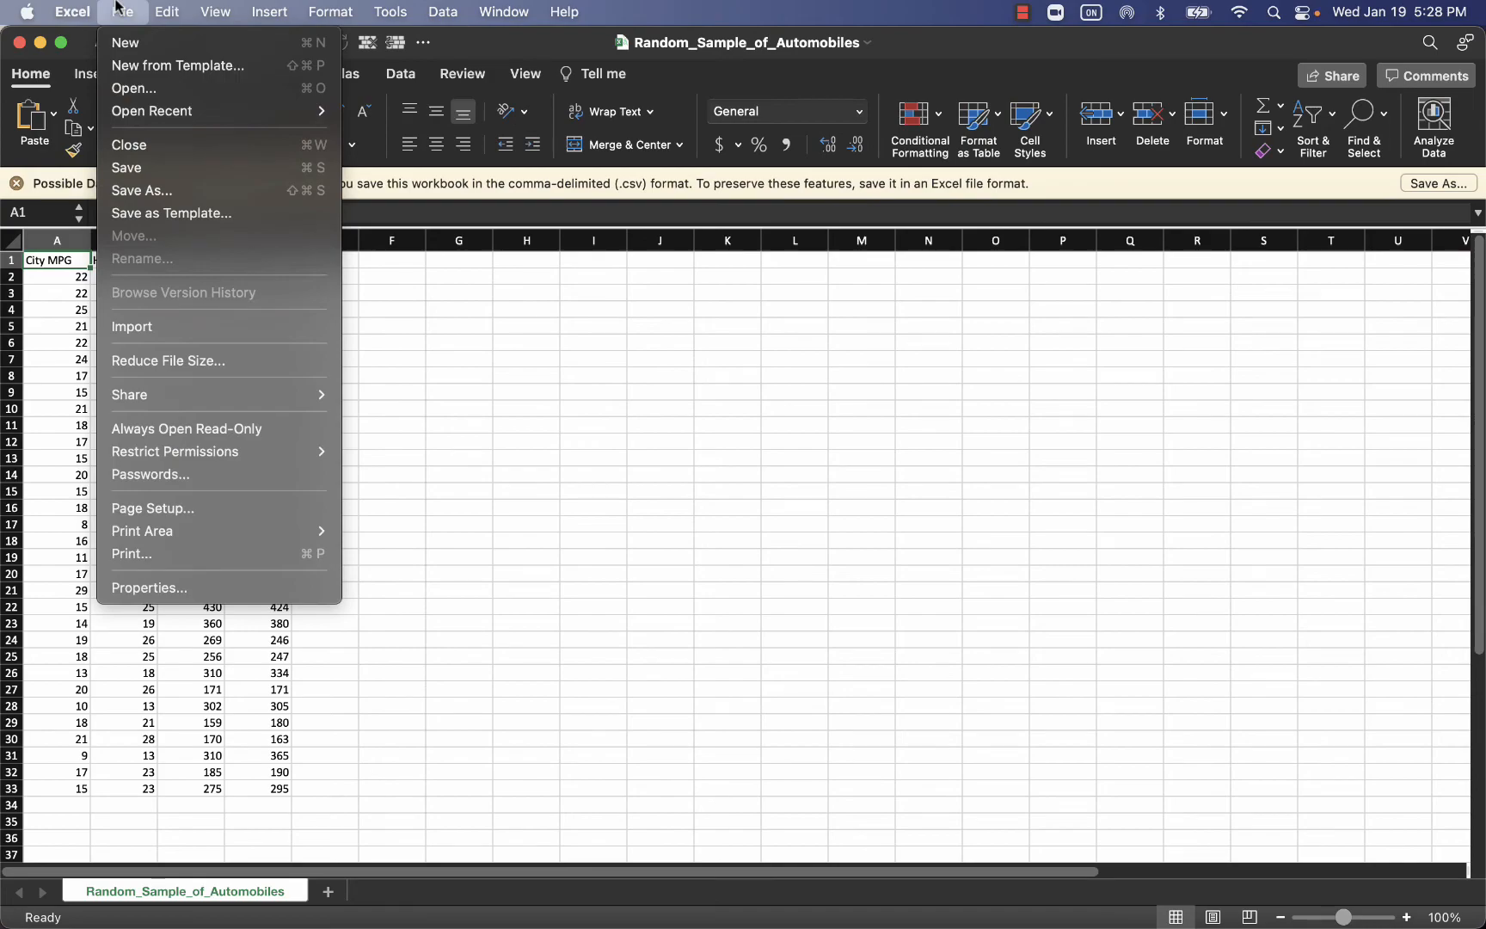
click(153, 193)
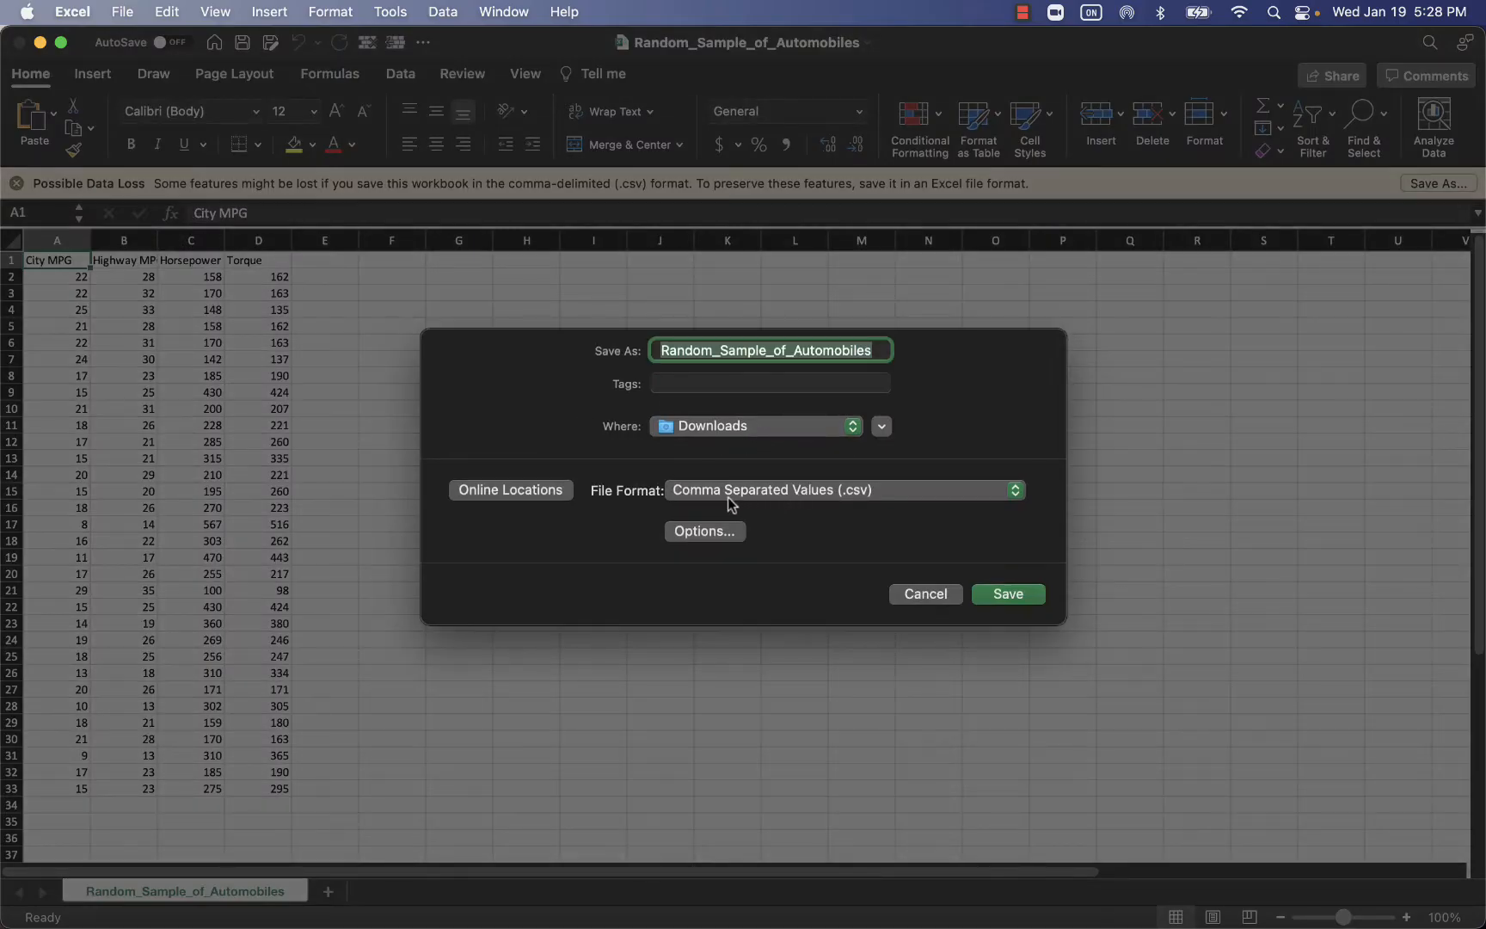
click(879, 492)
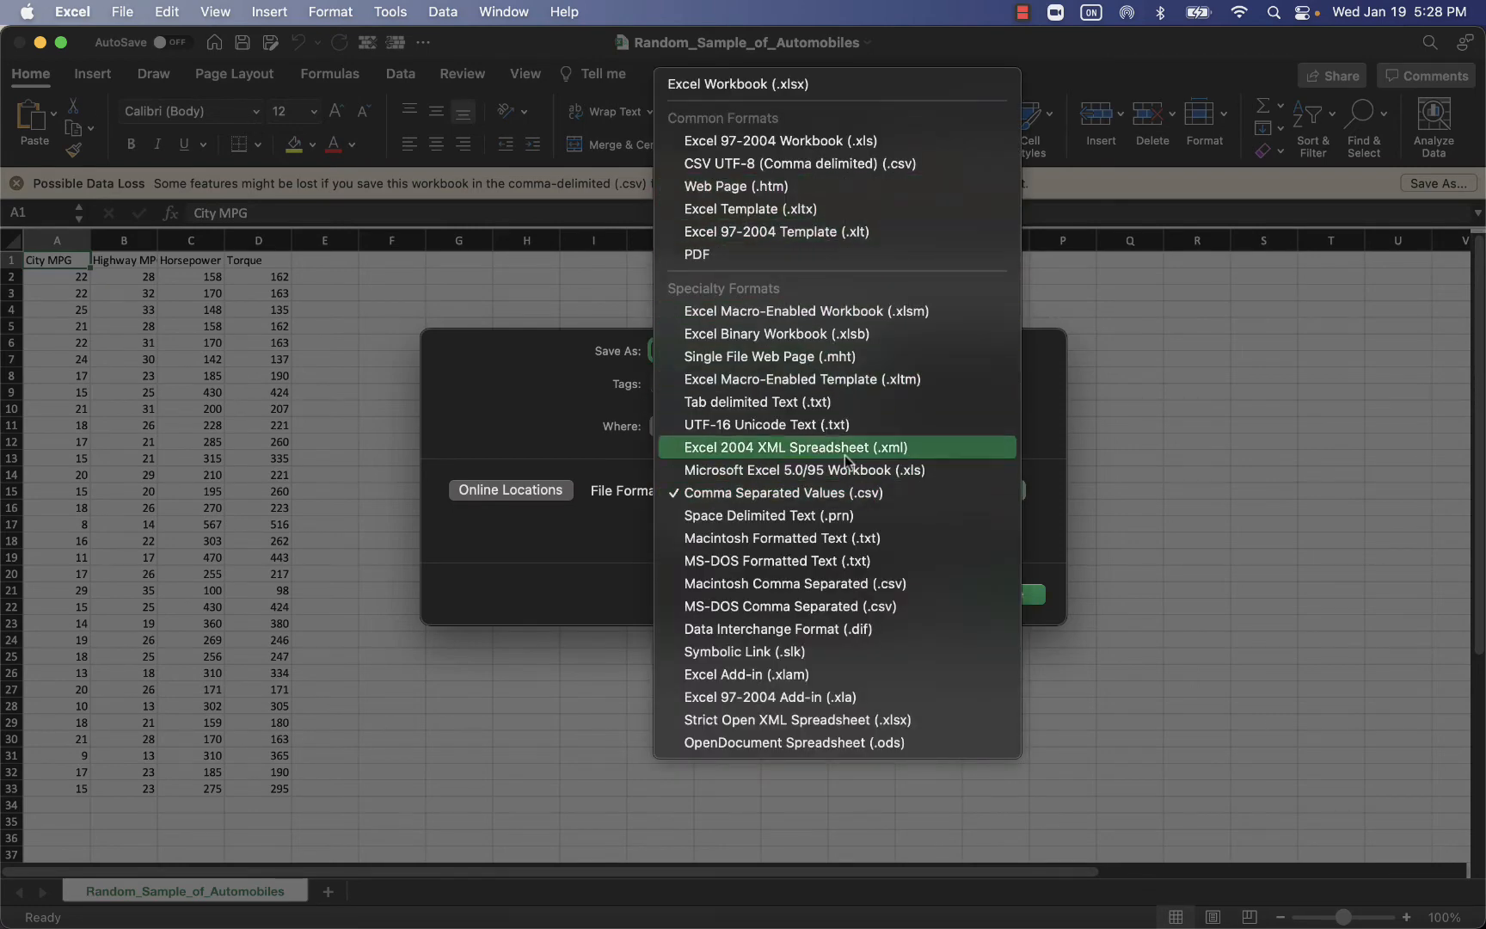
click(801, 82)
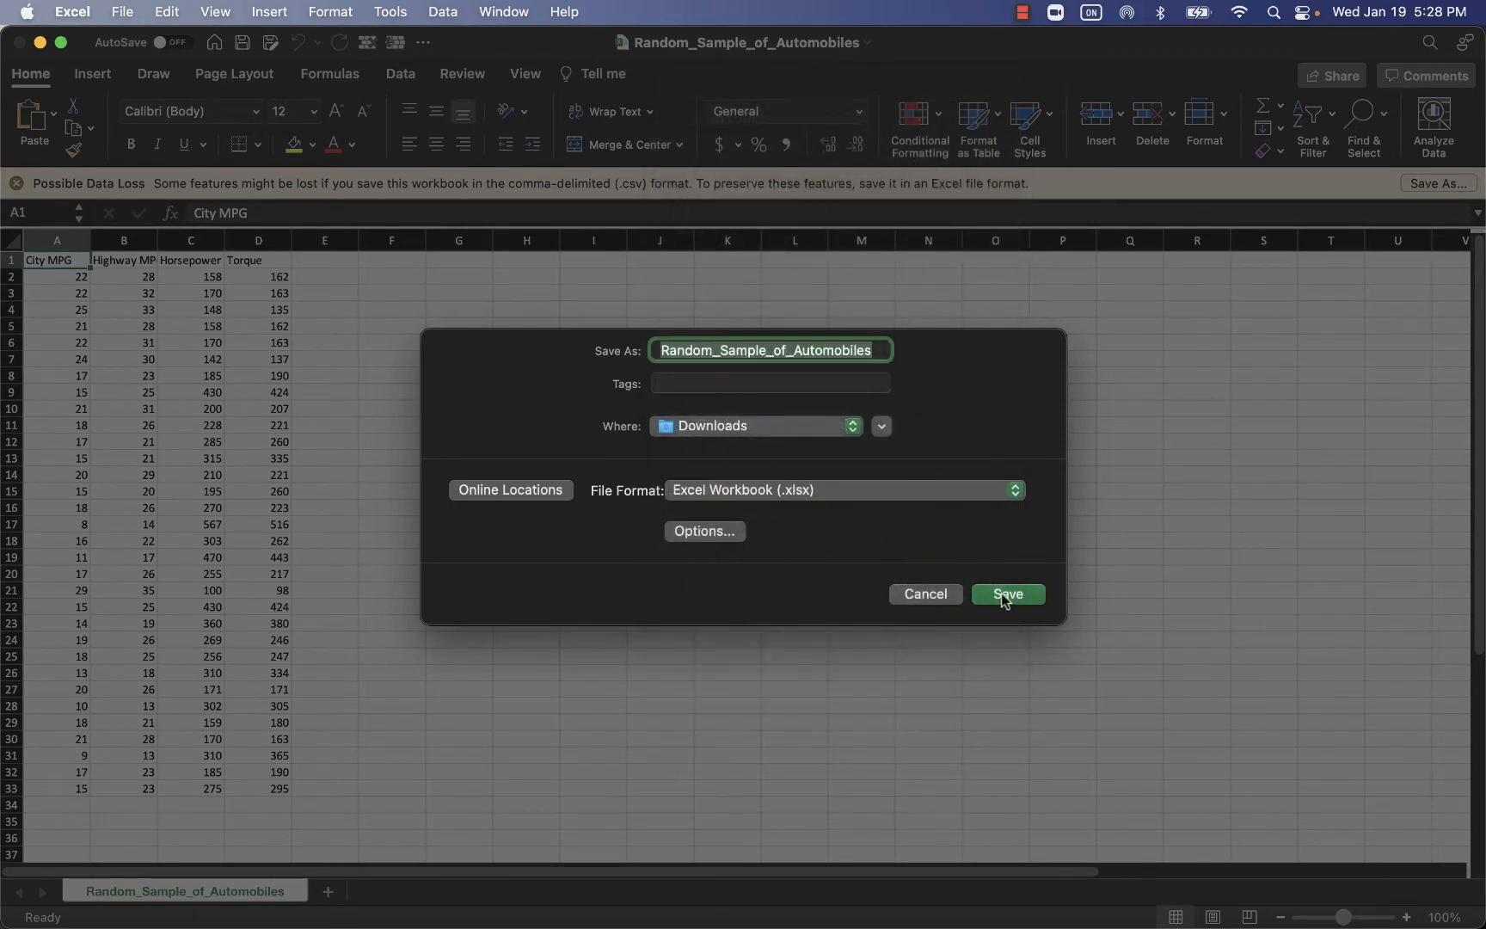
click(1004, 596)
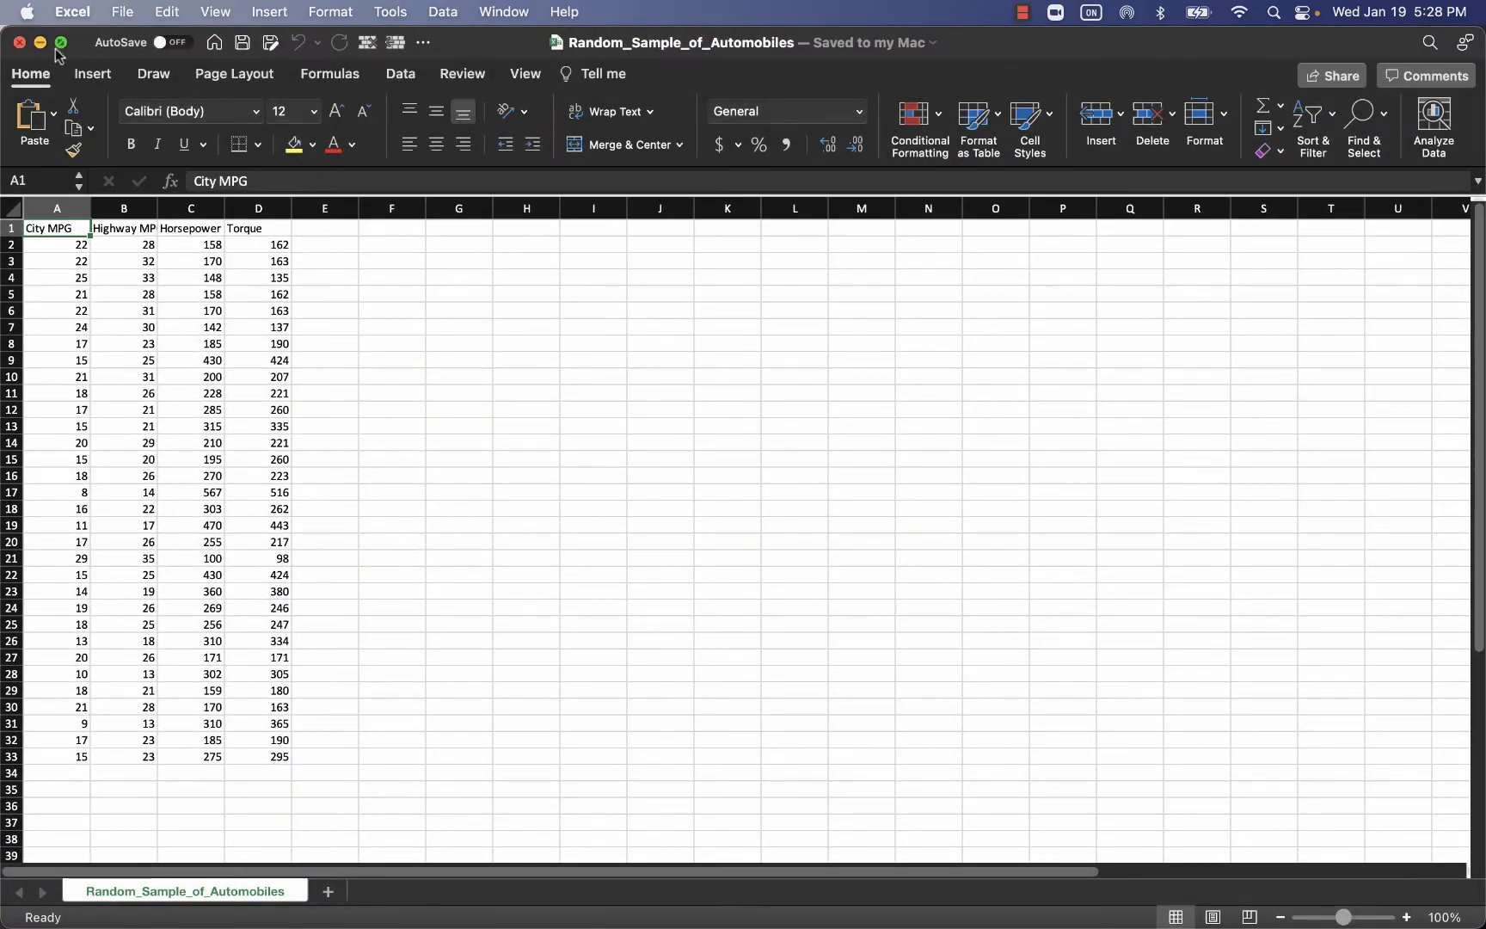
click(19, 43)
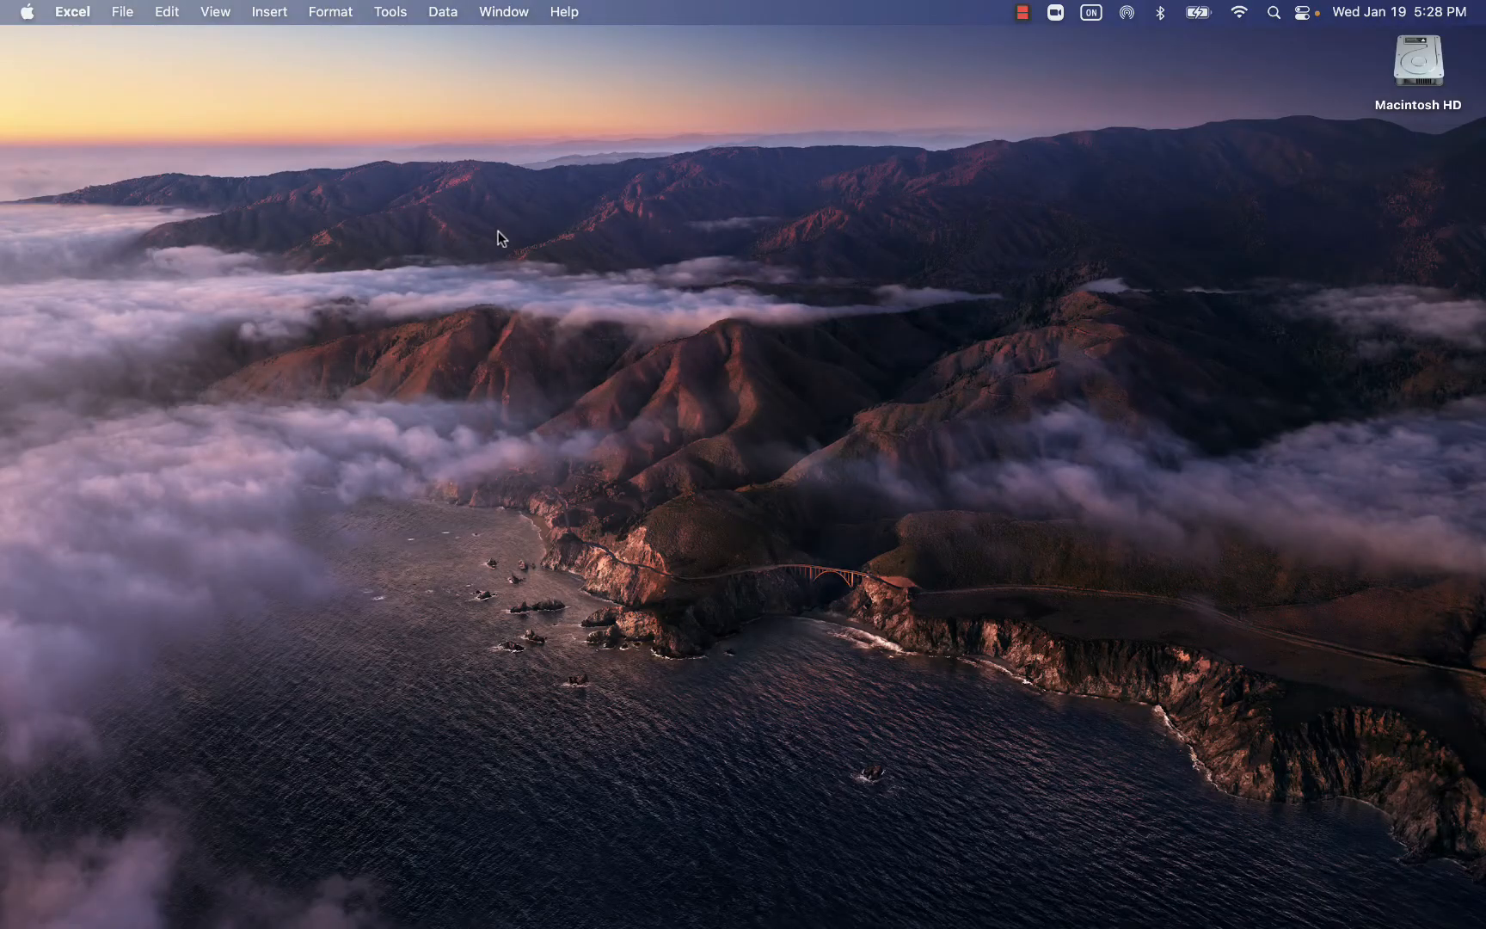
Return to the browser and create a blank Google Sheets spreadsheet in a new tab.
key(ctrl+Down)
click(827, 31)
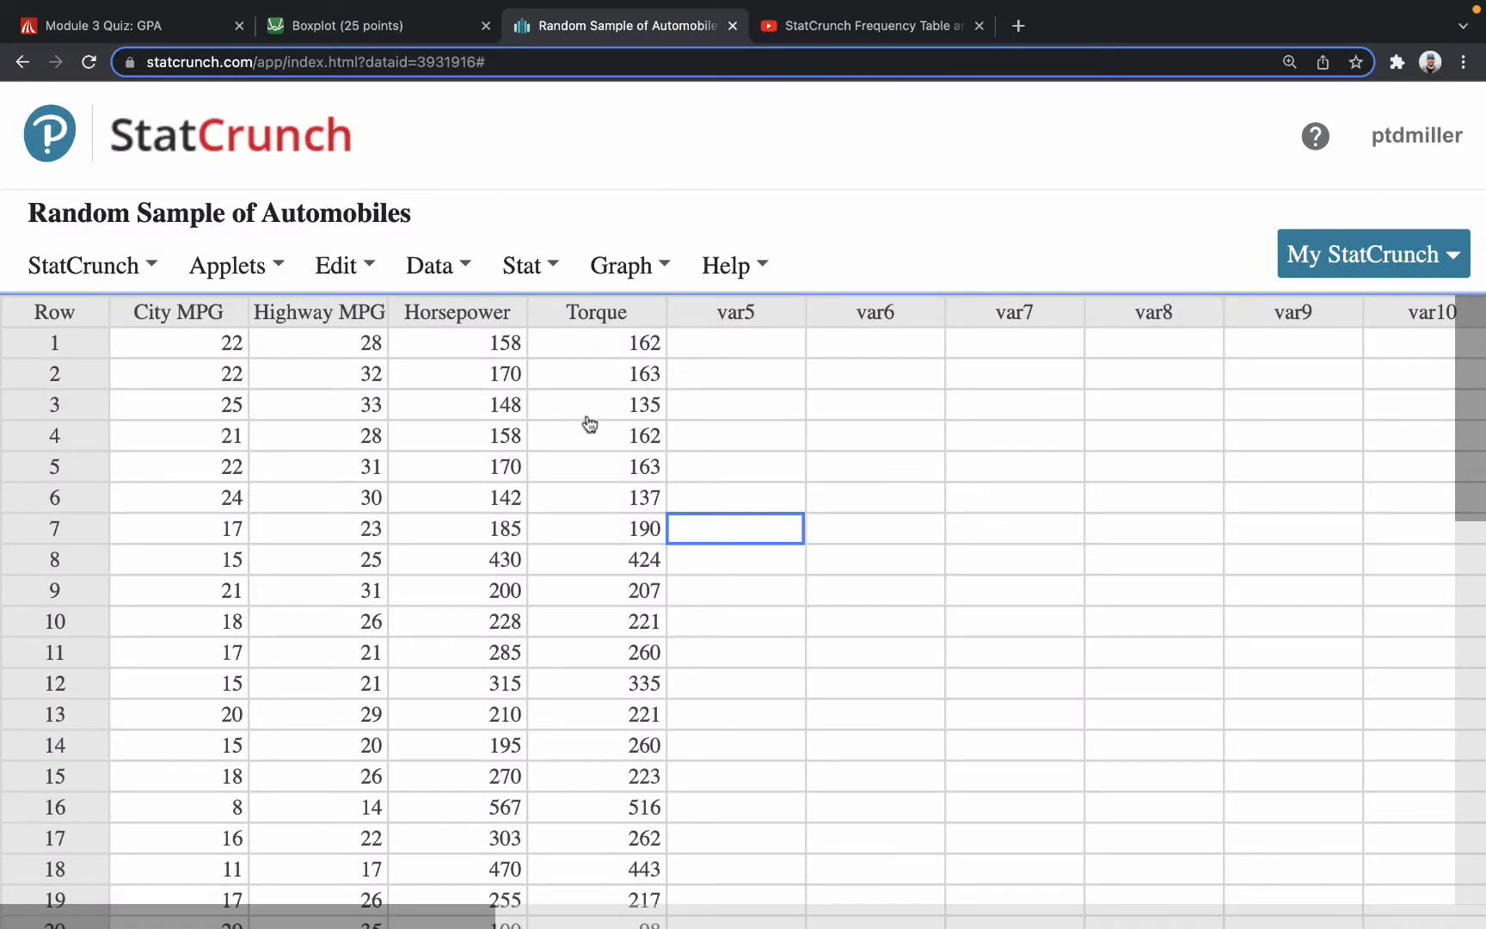
click(521, 277)
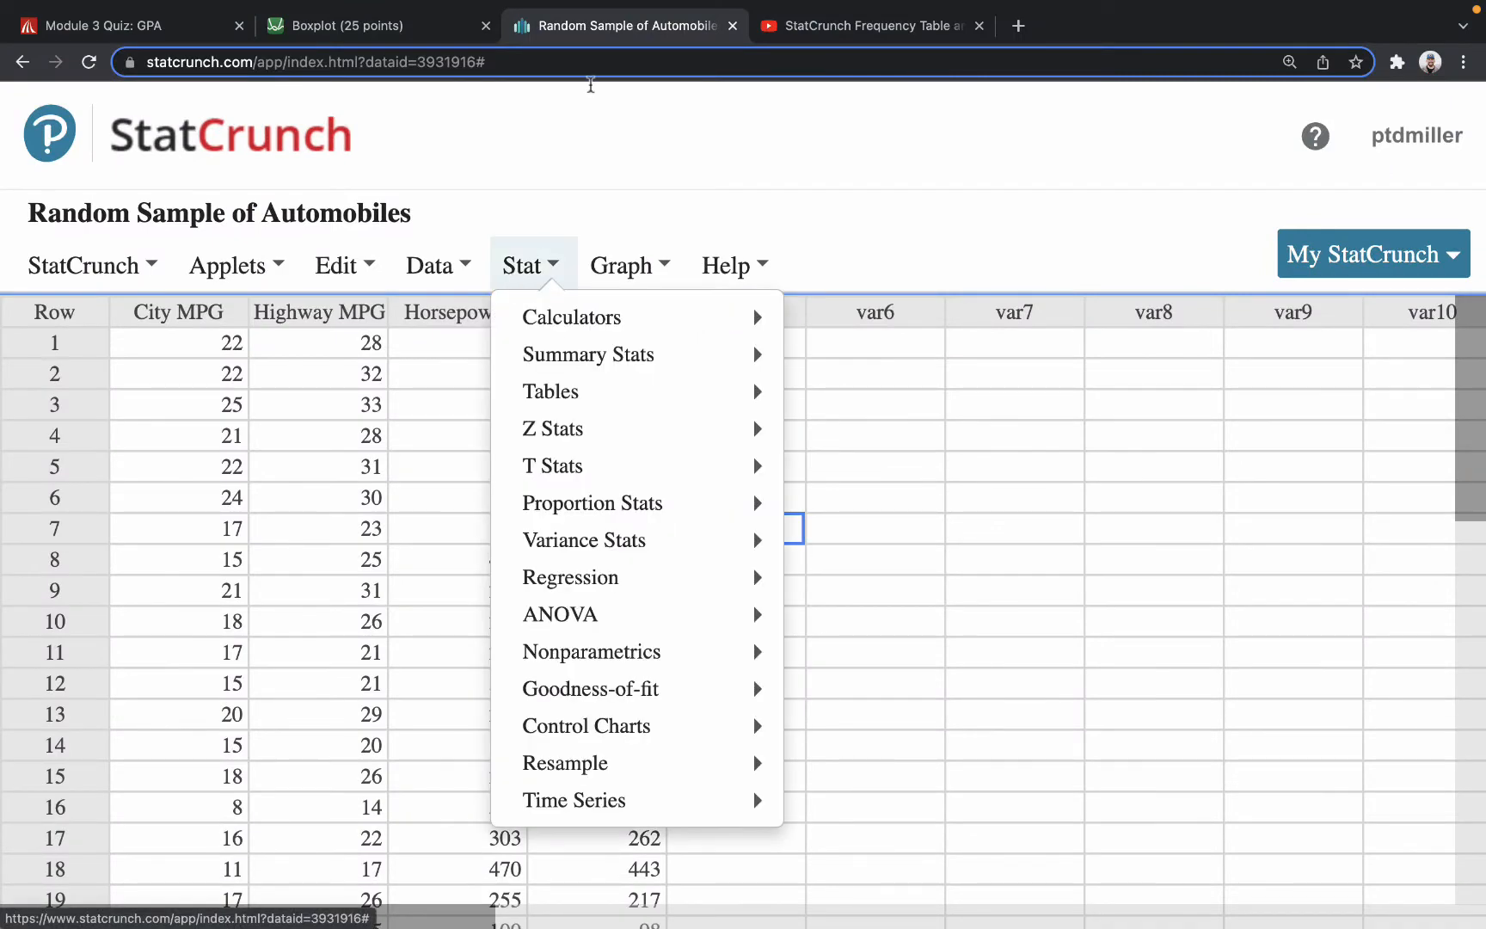
click(1018, 27)
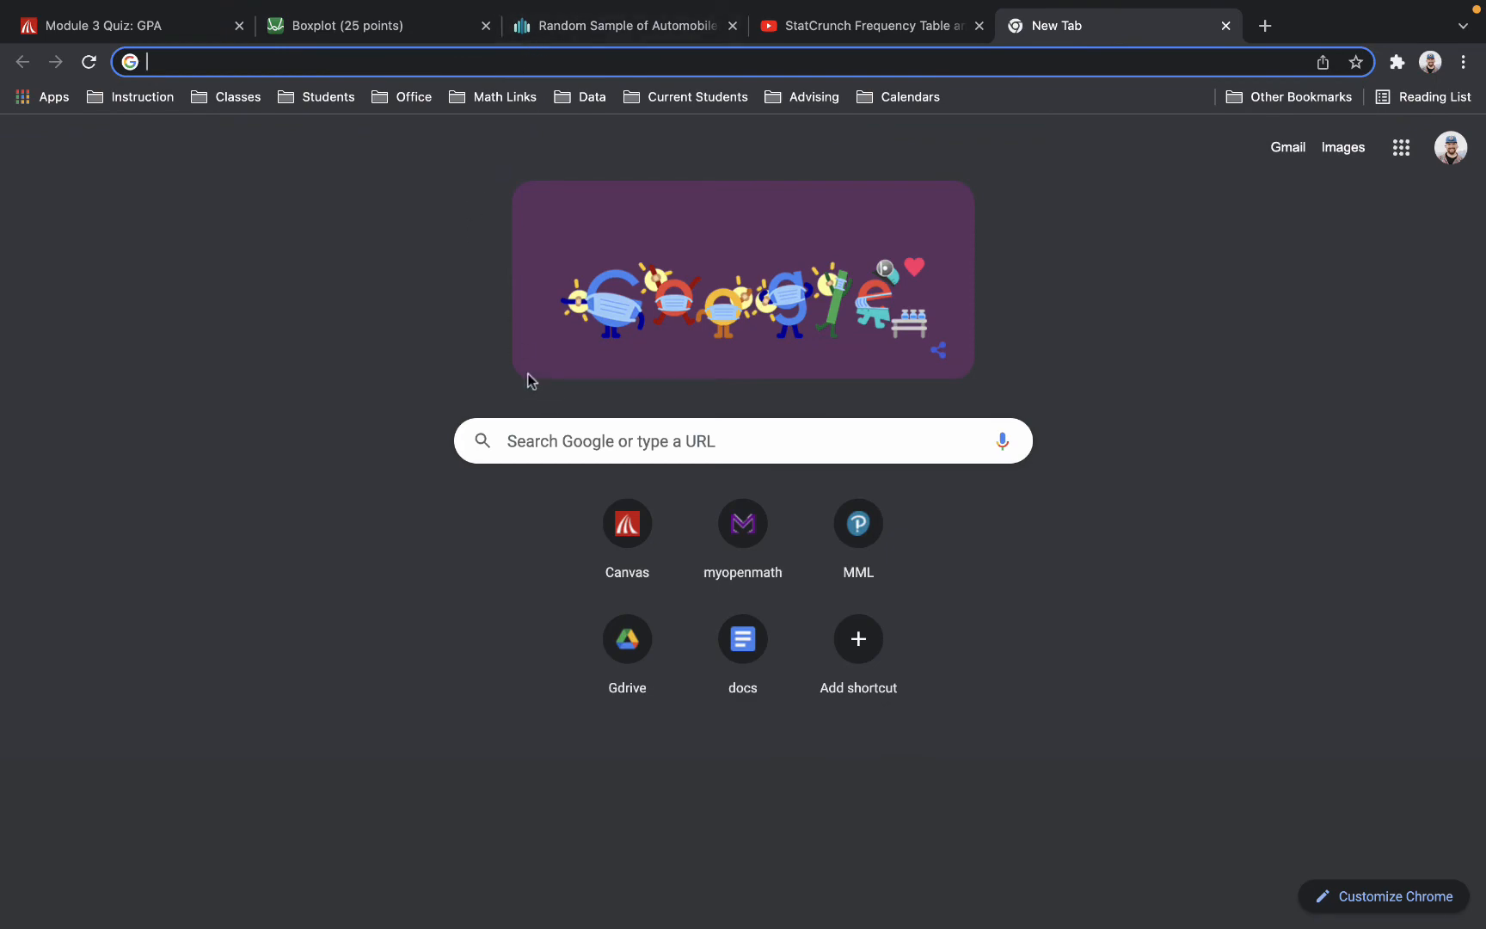
text(shee)
key(Return)
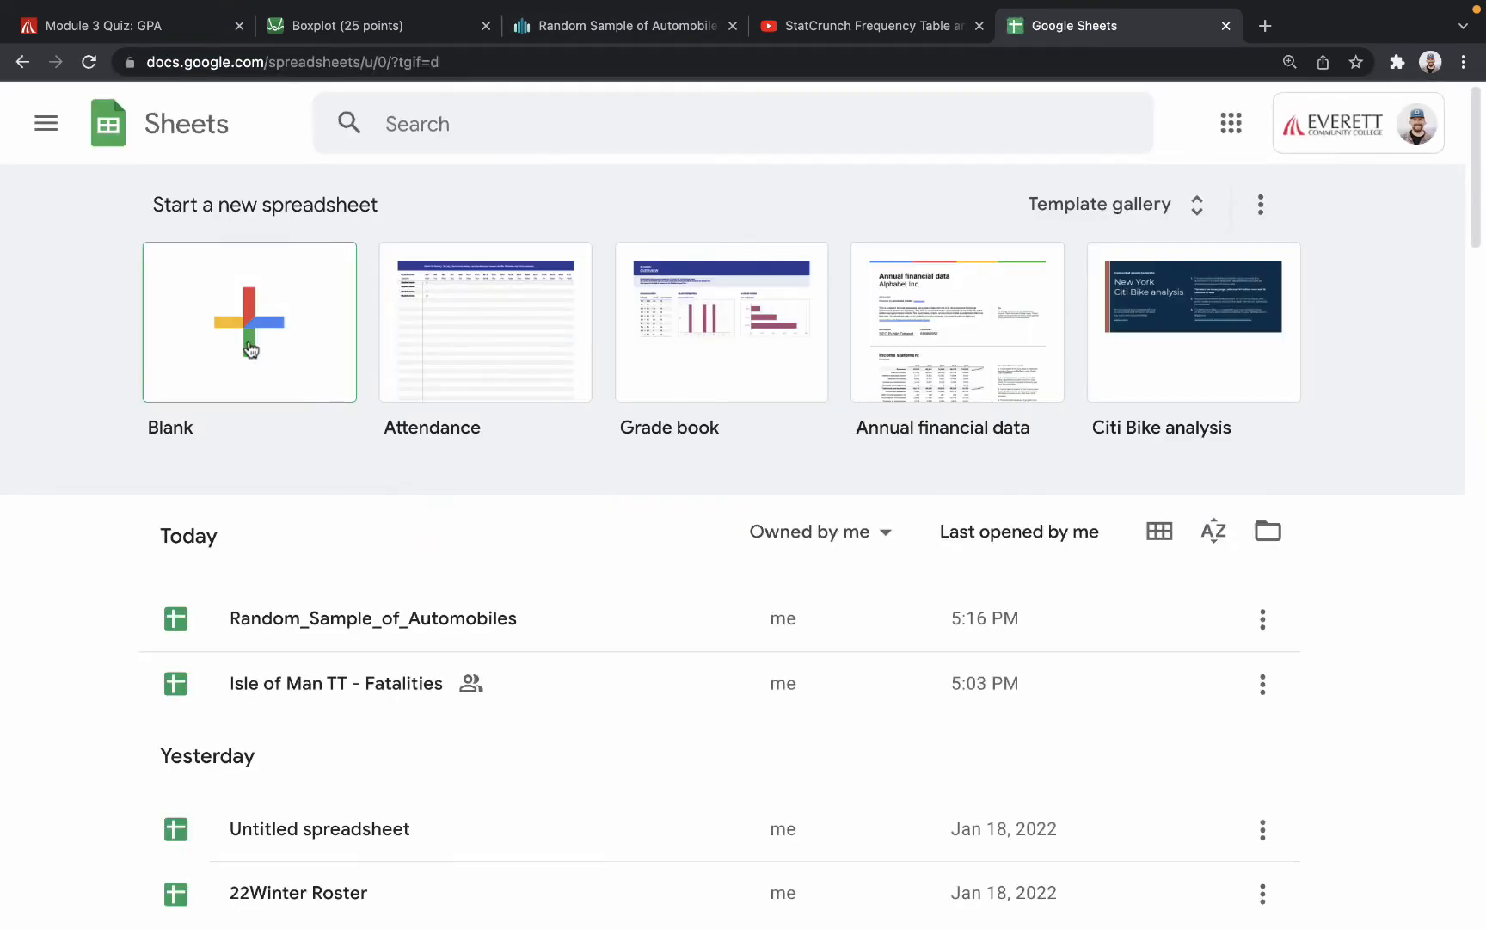
click(249, 340)
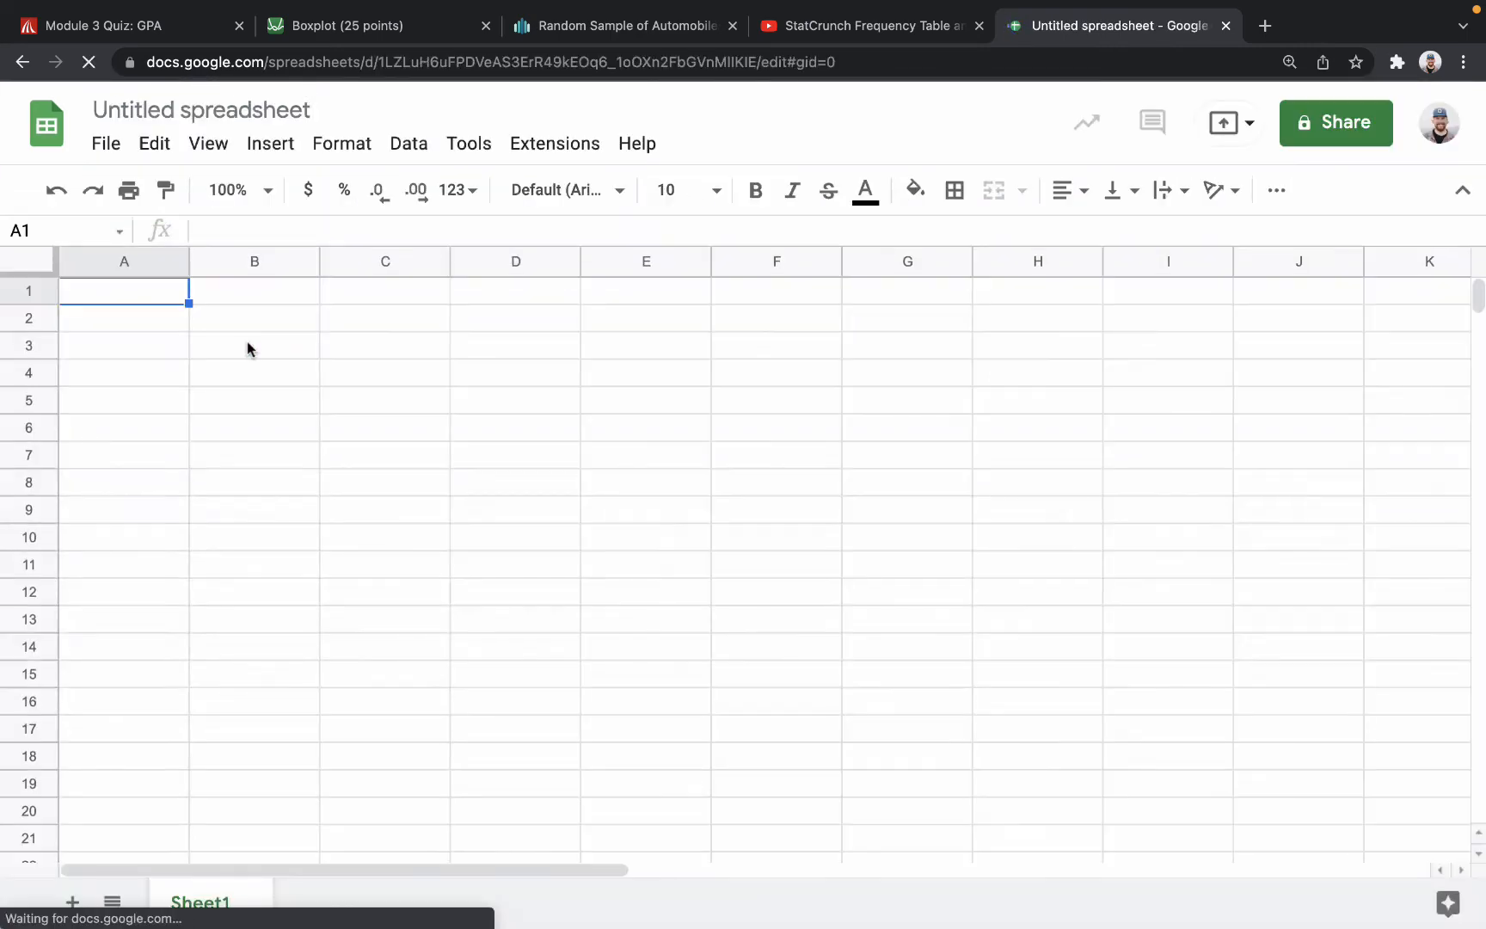
Go back to StatCrunch and export the four automobile data columns again to a comma-delimited CSV file.
click(618, 27)
click(551, 268)
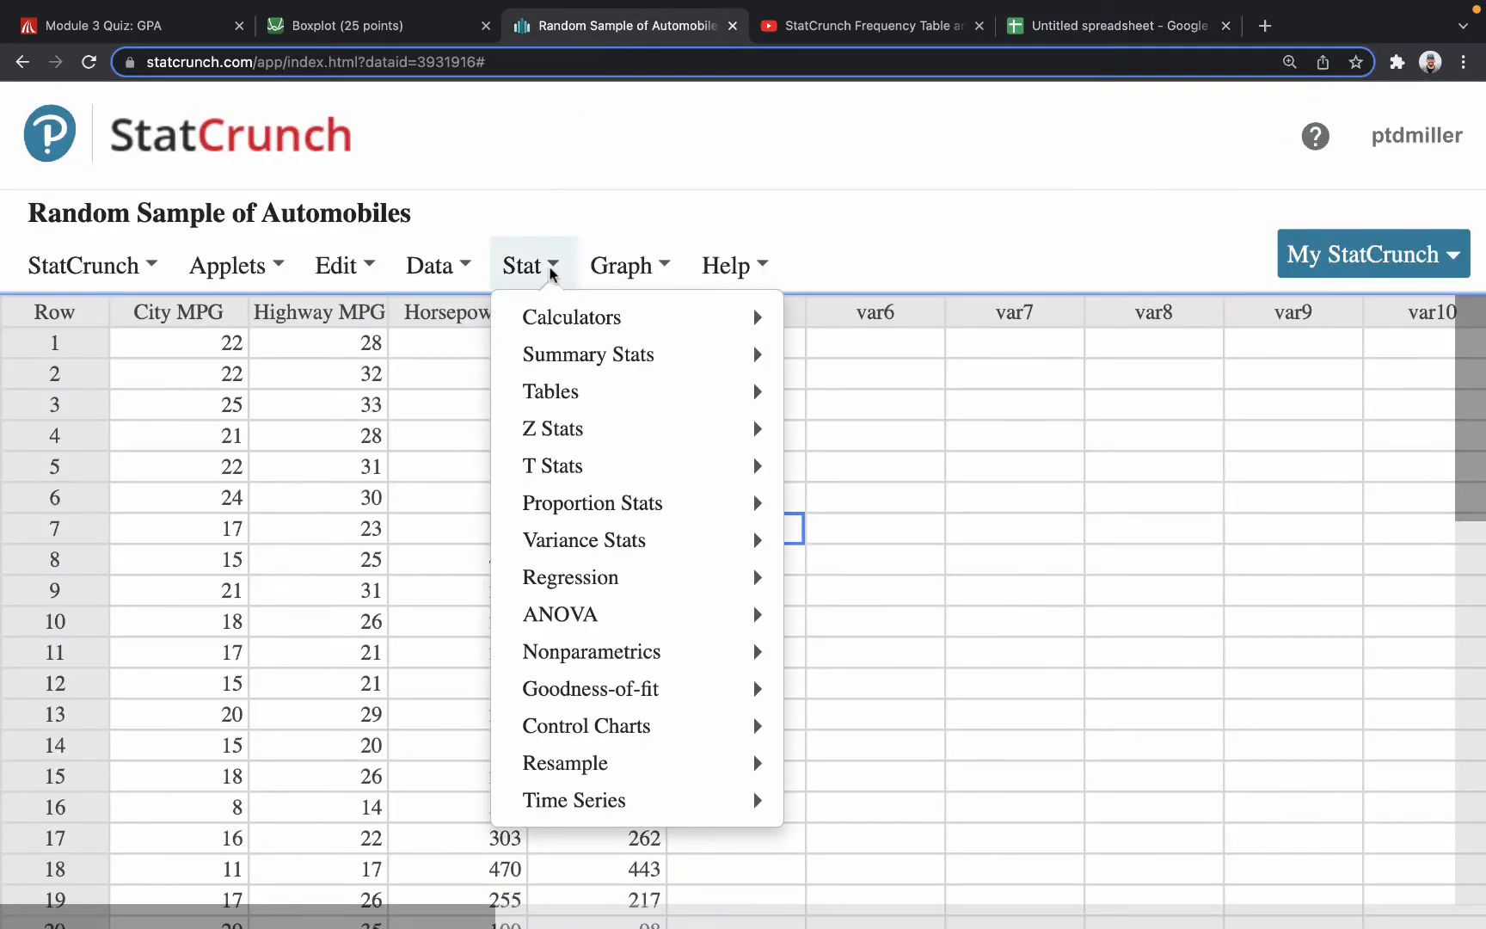
click(434, 268)
click(494, 464)
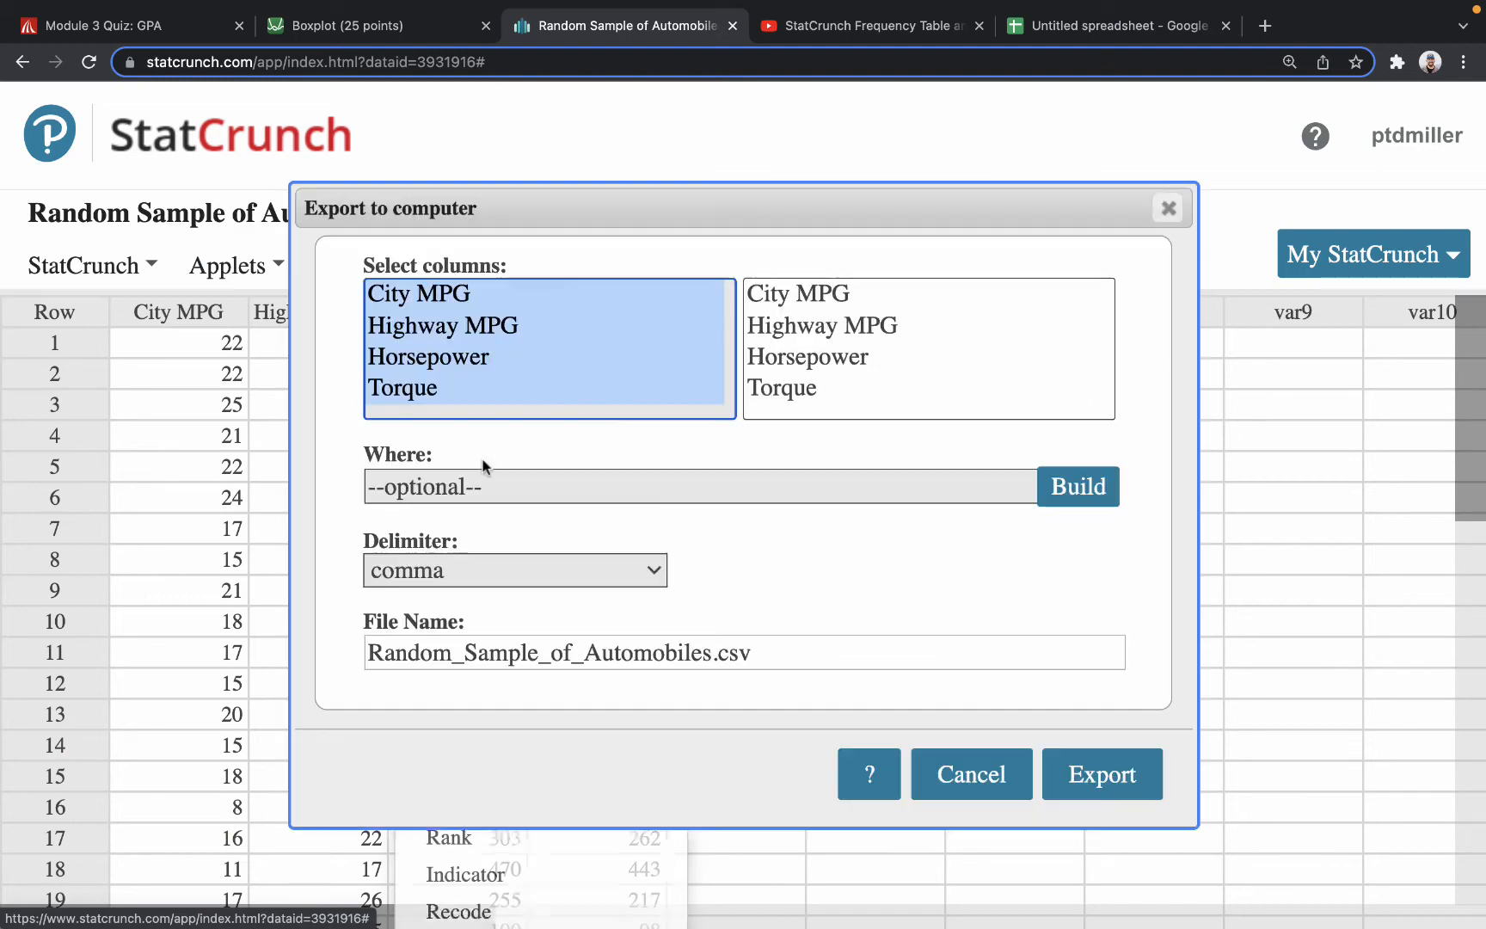
click(1098, 775)
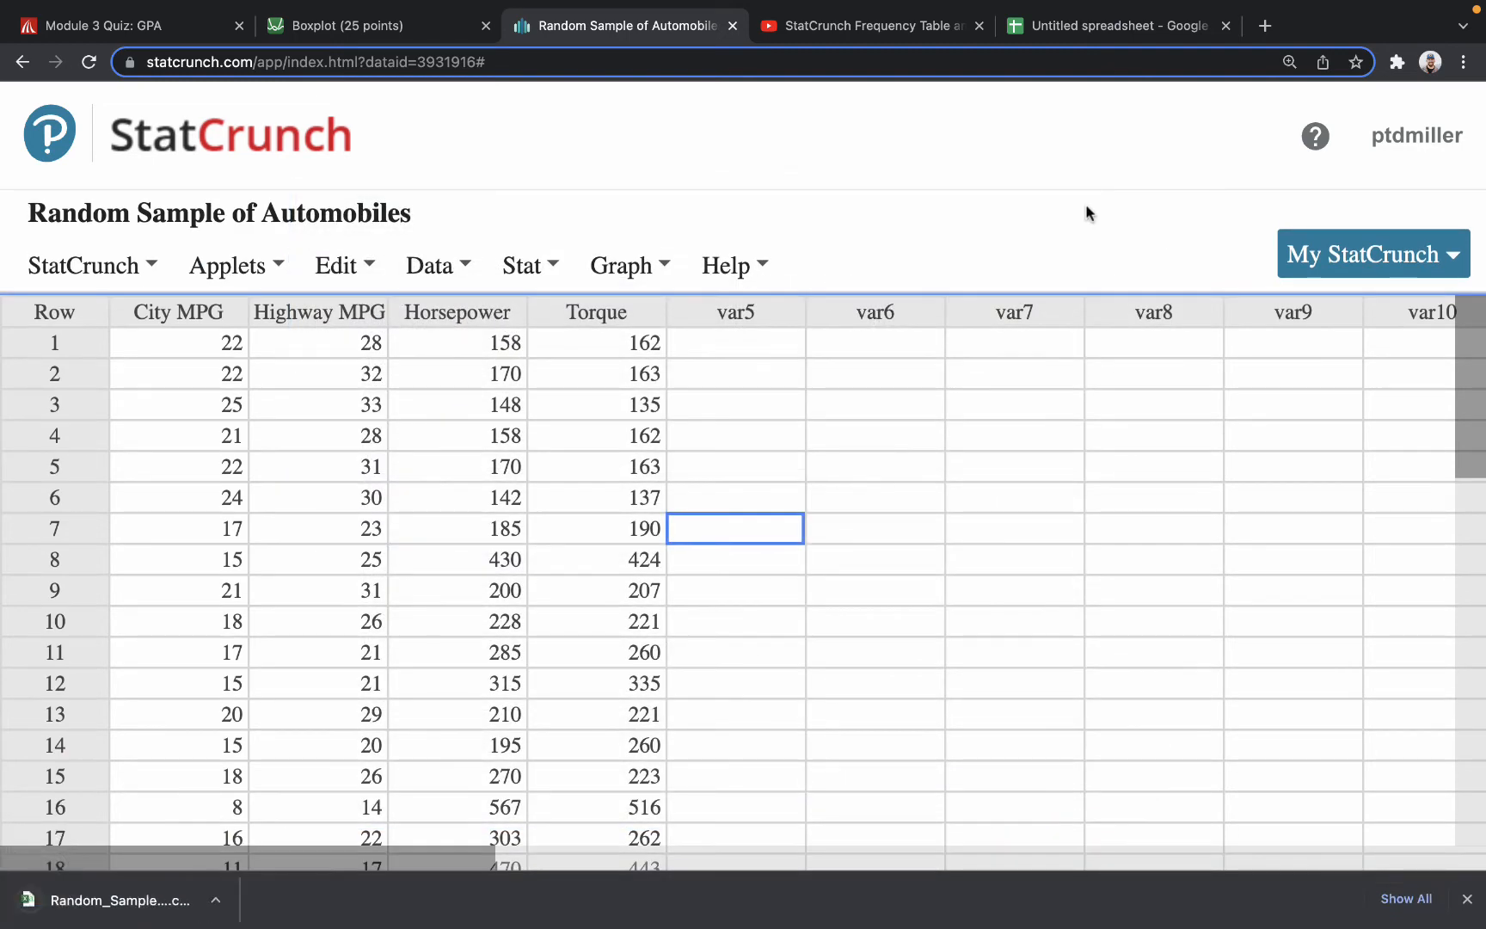
Upload Random_Sample_of_Automobiles.csv from Downloads into the untitled Google Sheets file, importing its data with the Replace spreadsheet option.
click(1071, 27)
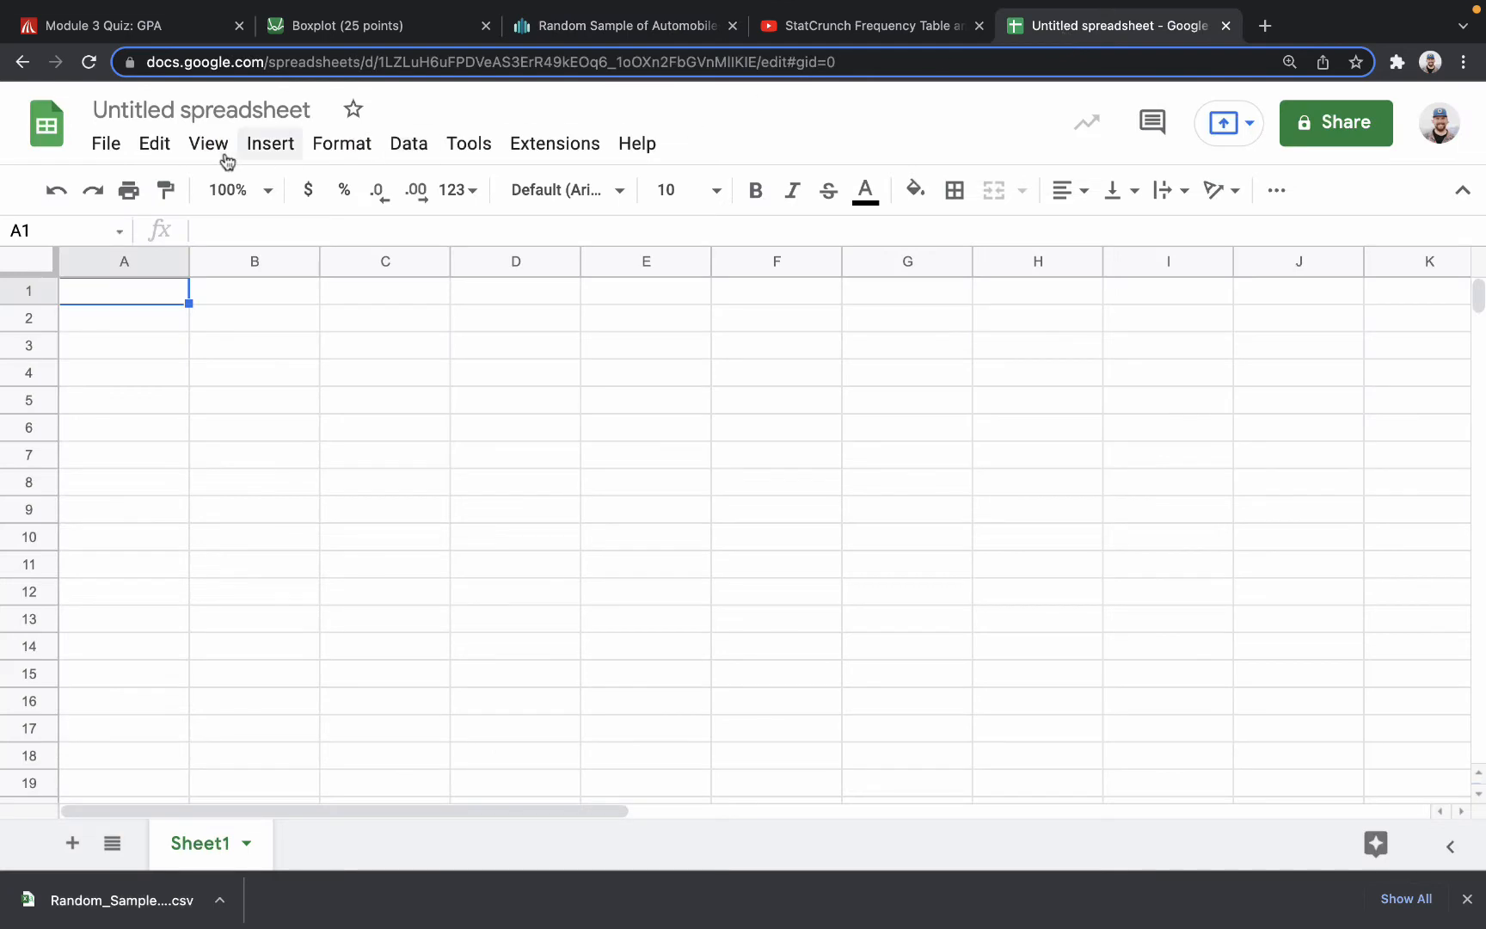
click(102, 145)
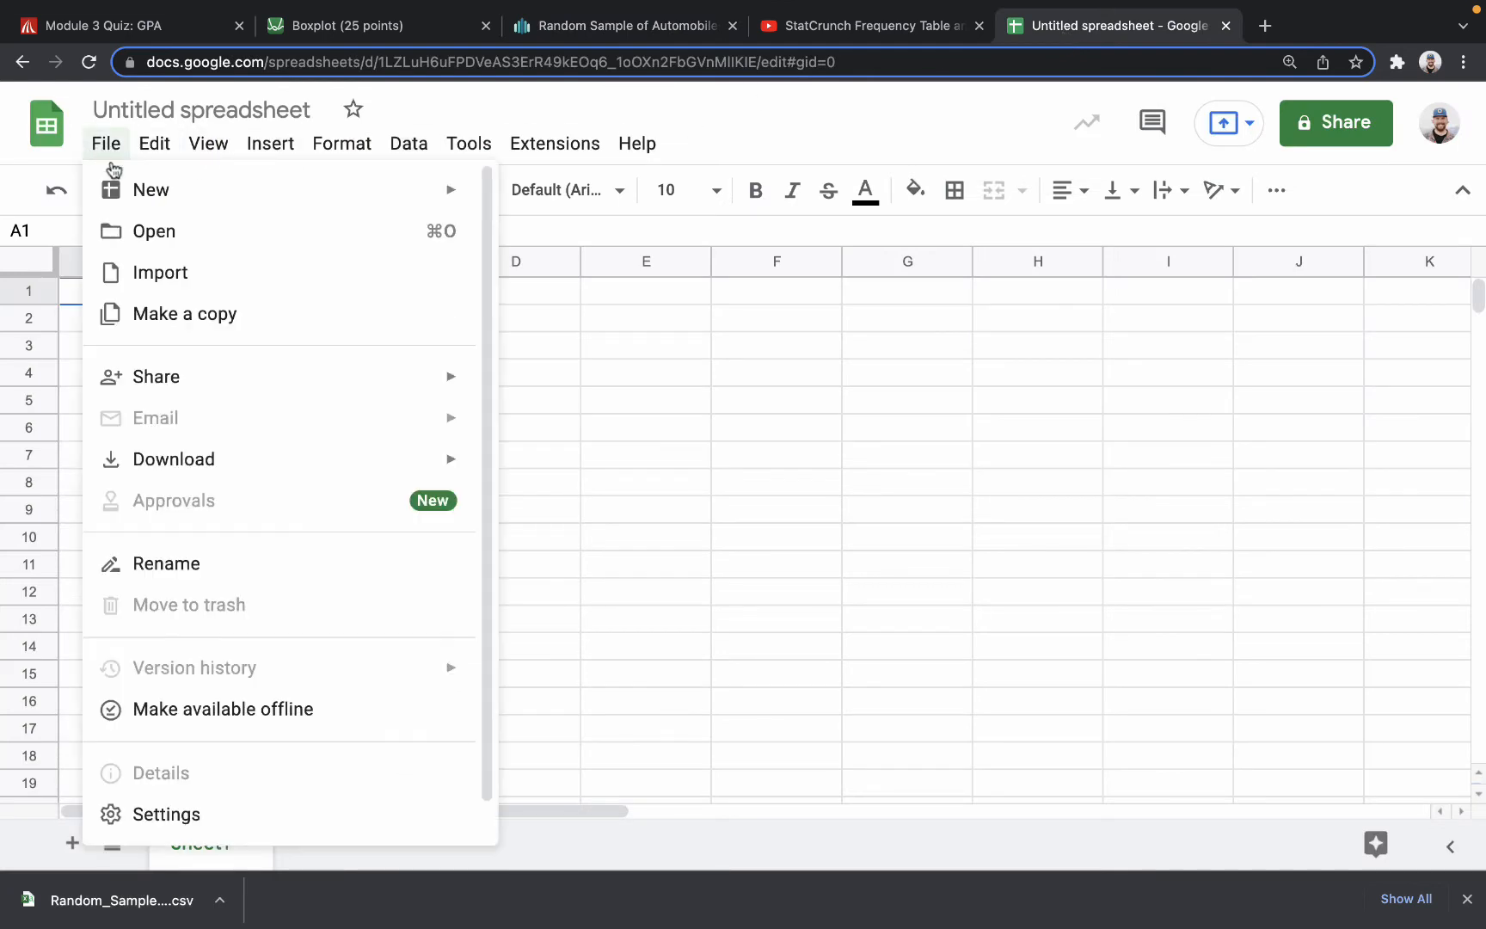
click(140, 273)
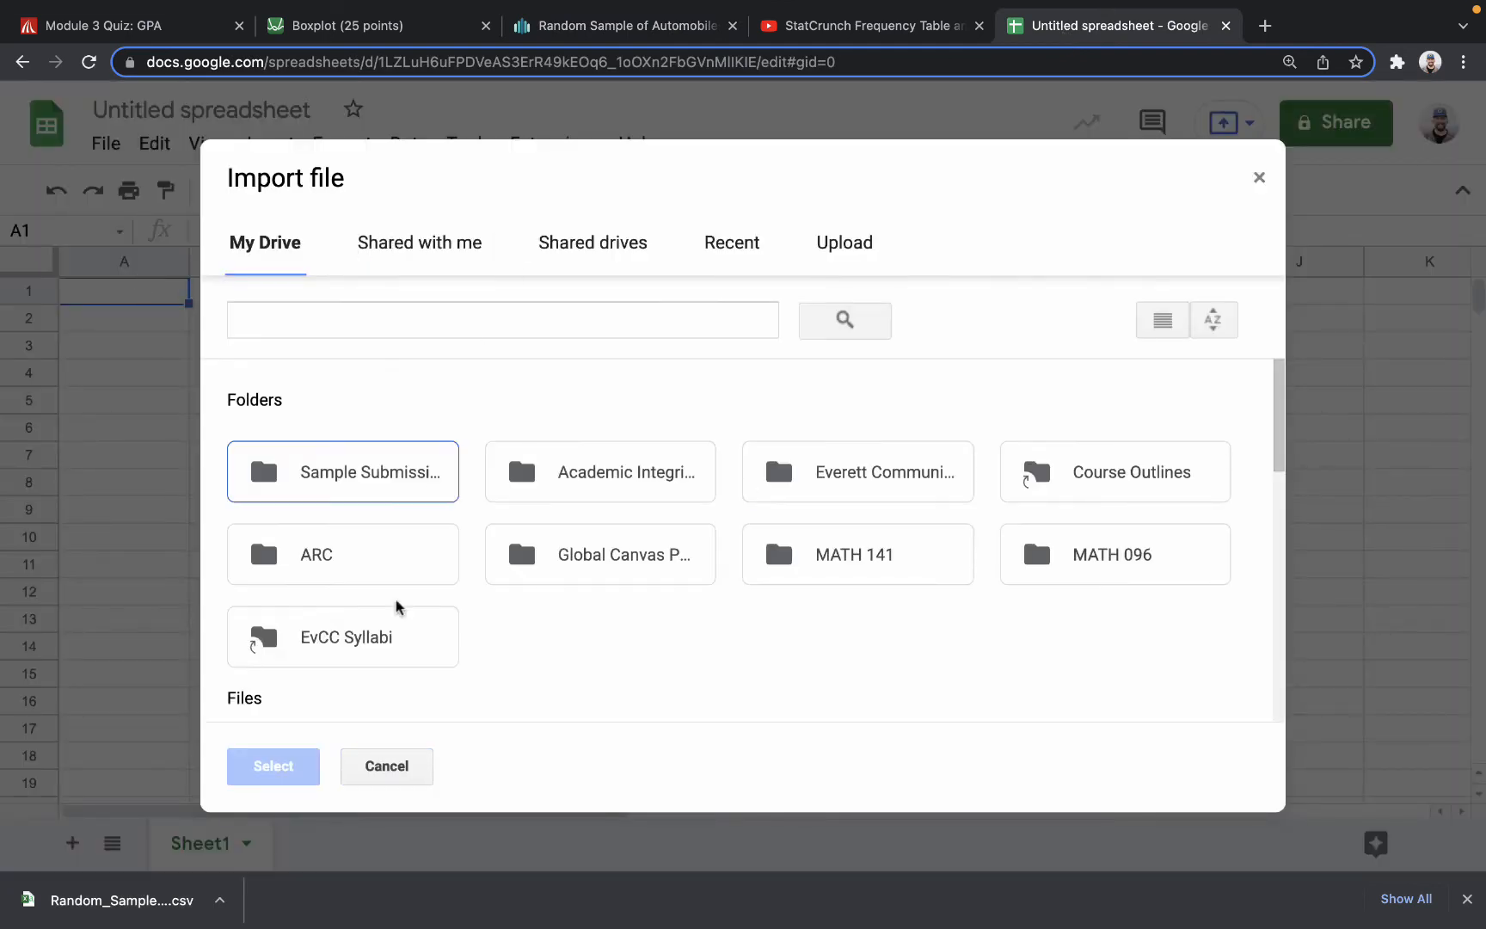
click(841, 241)
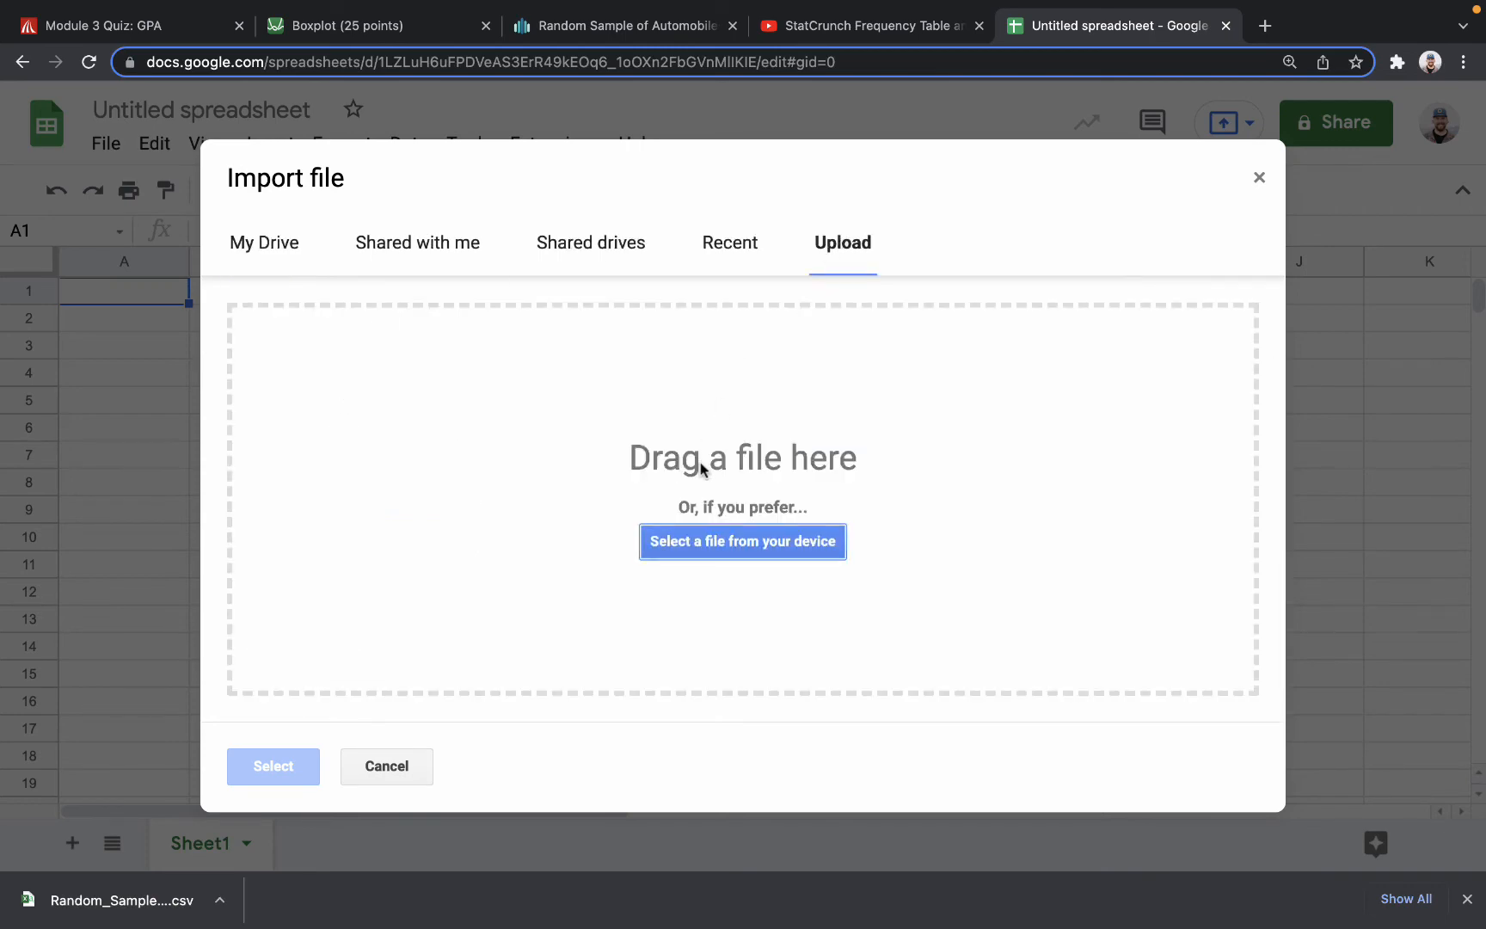
click(698, 543)
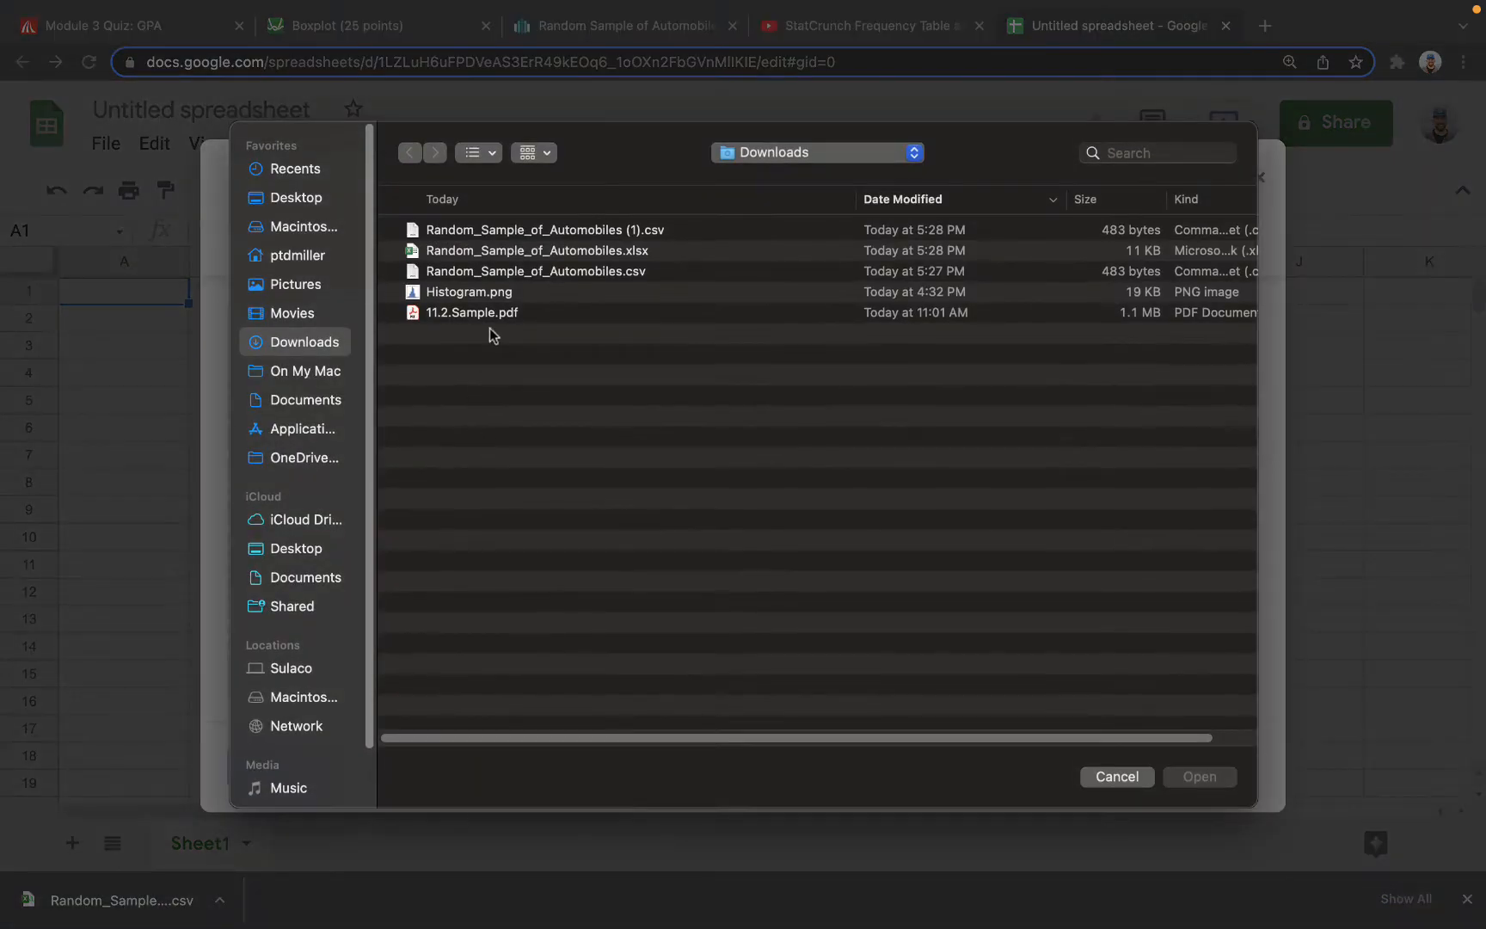
click(536, 272)
key(Return)
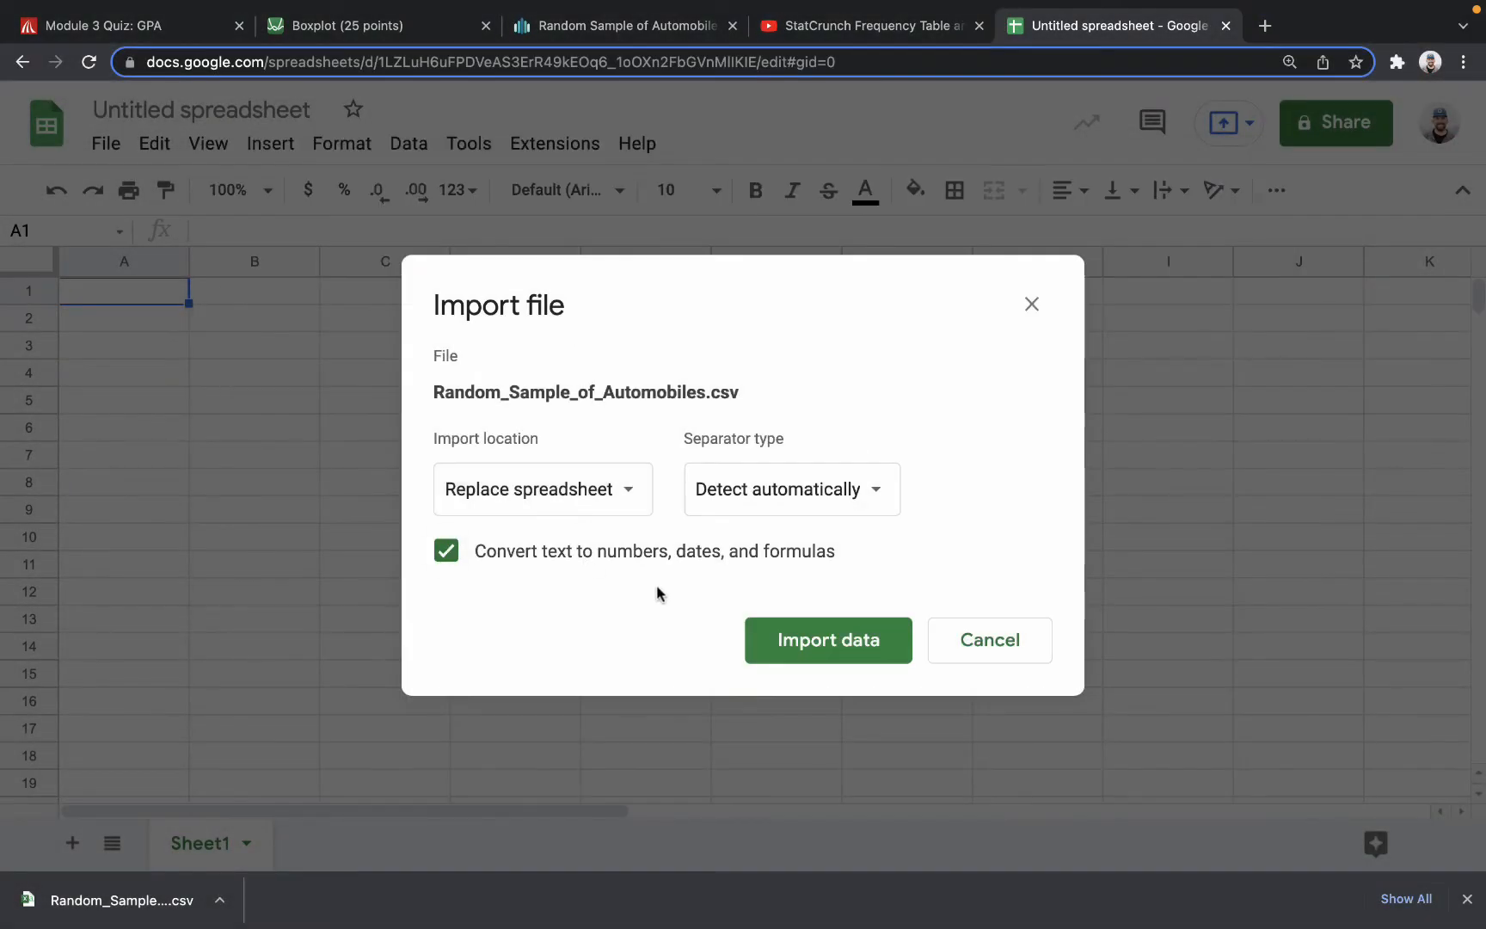
click(821, 640)
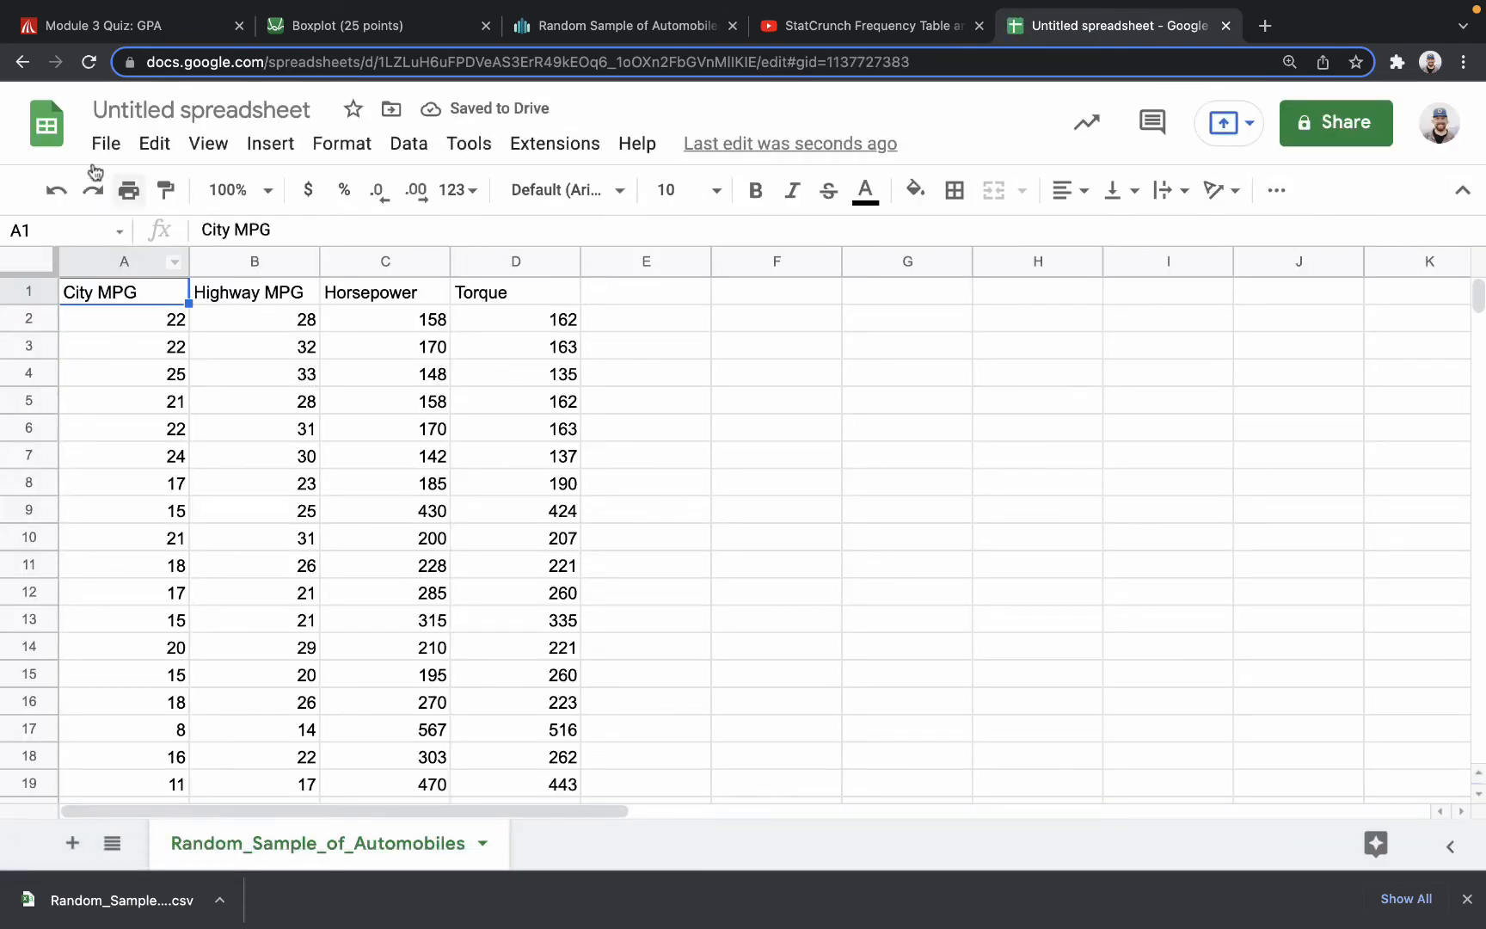
Rename the untitled spreadsheet as "Automobile Sample".
click(158, 104)
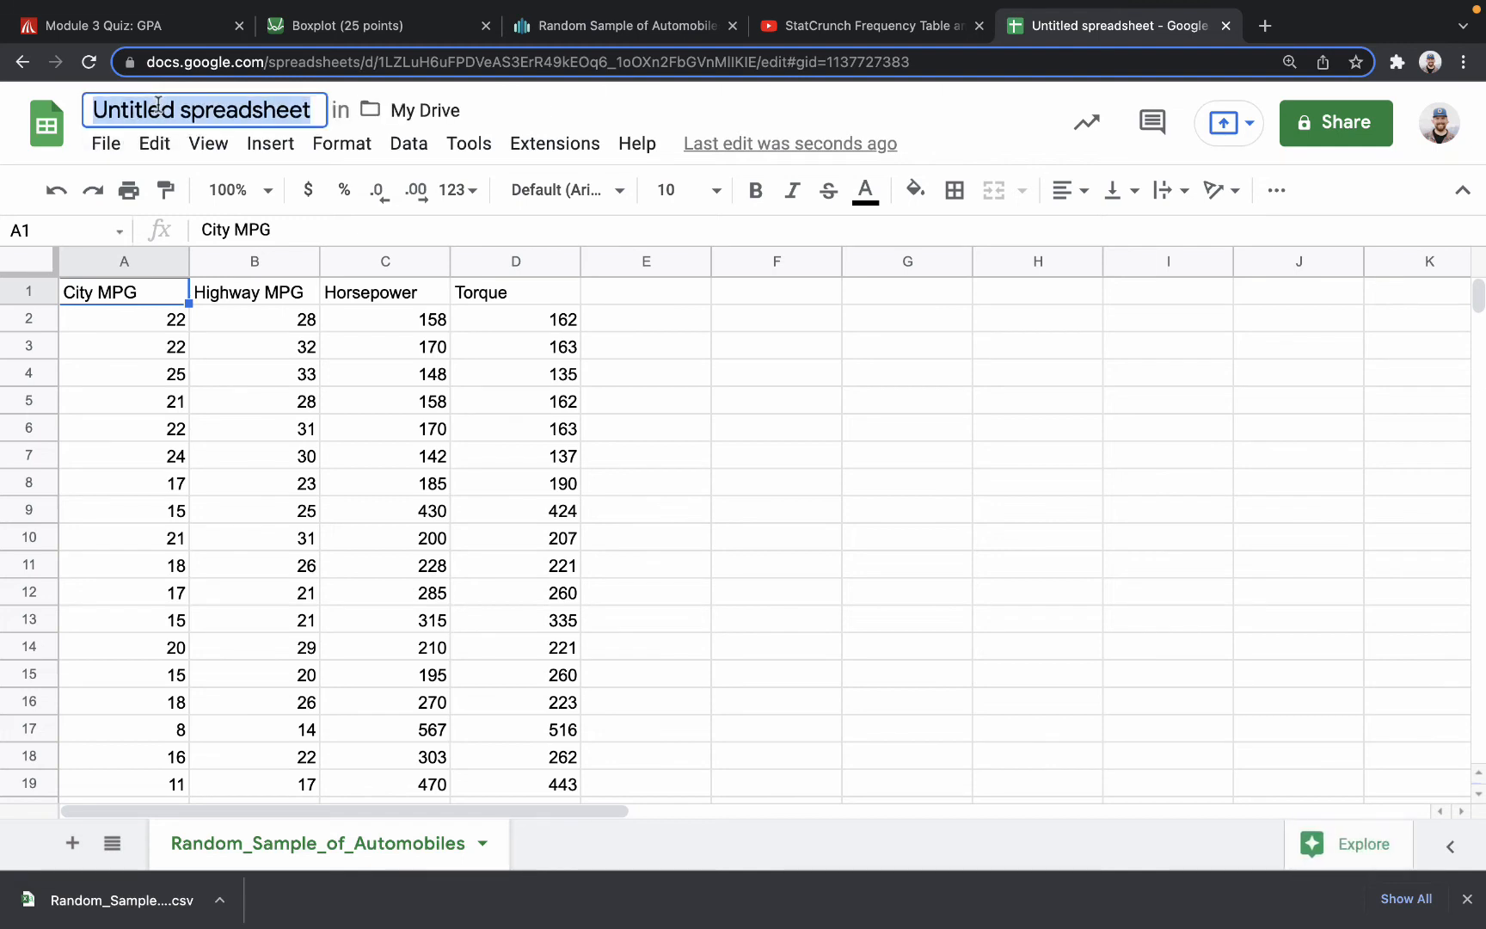
text(Aut)
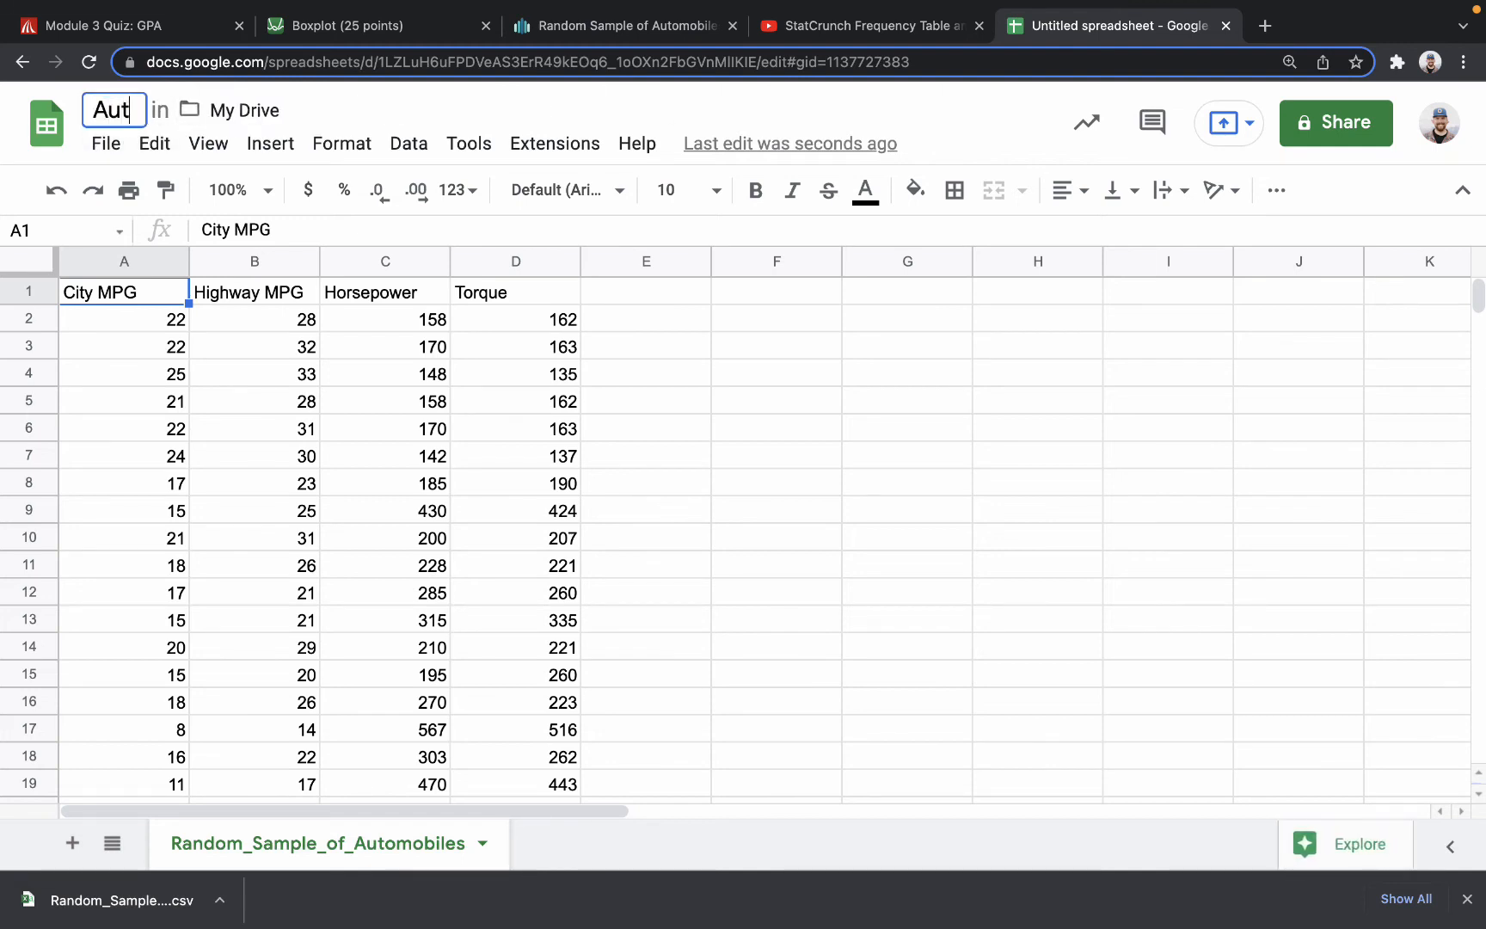
text(omobiles)
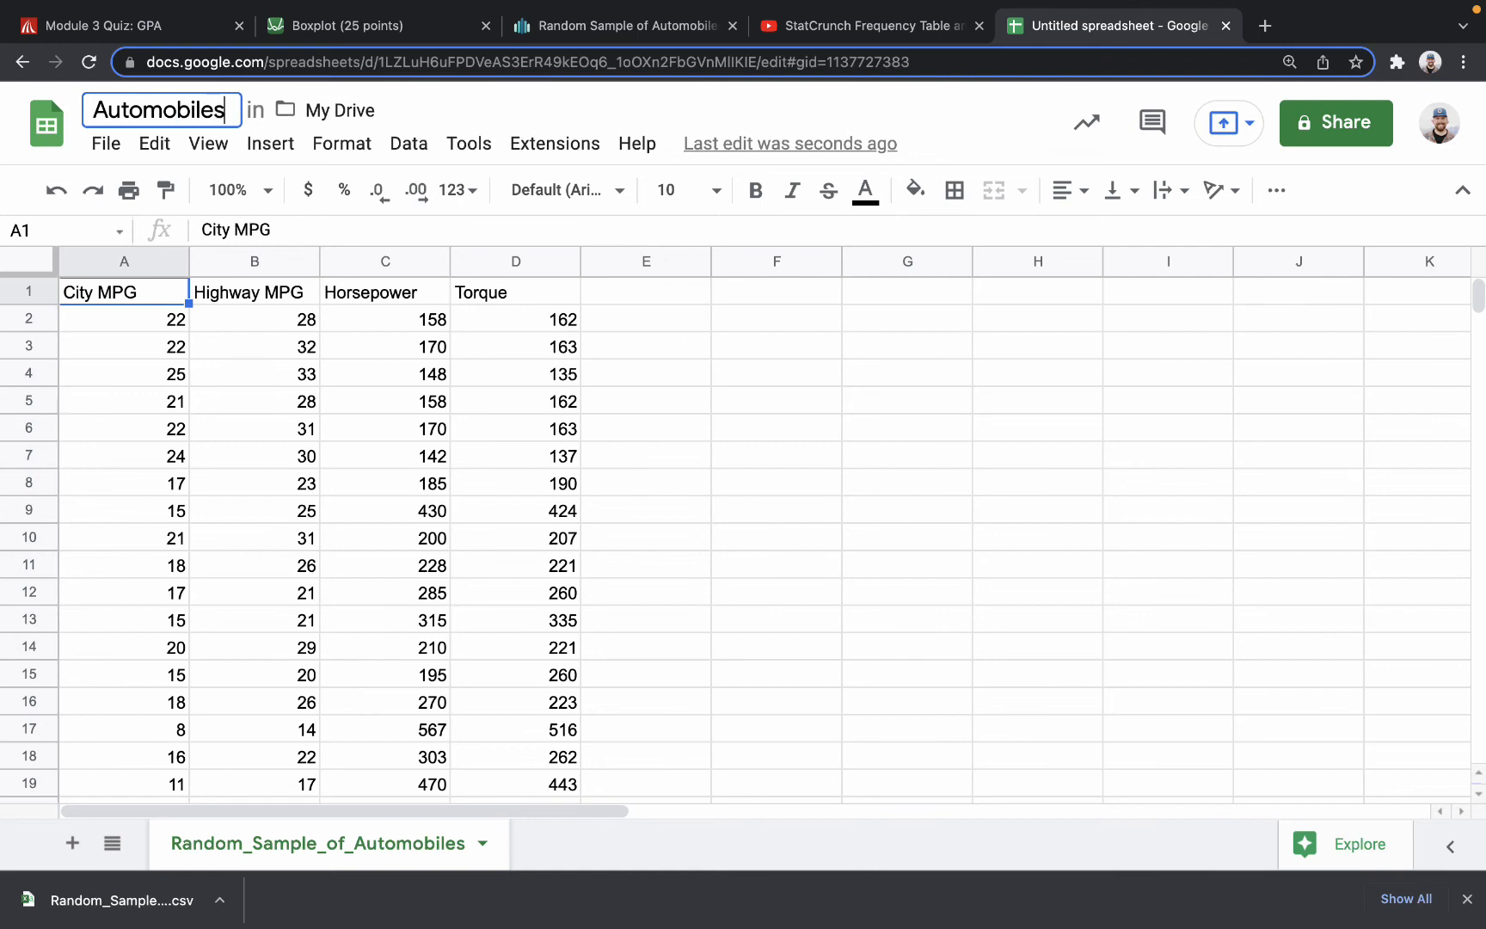
key(BackSpace)
text(Sample)
key(Return)
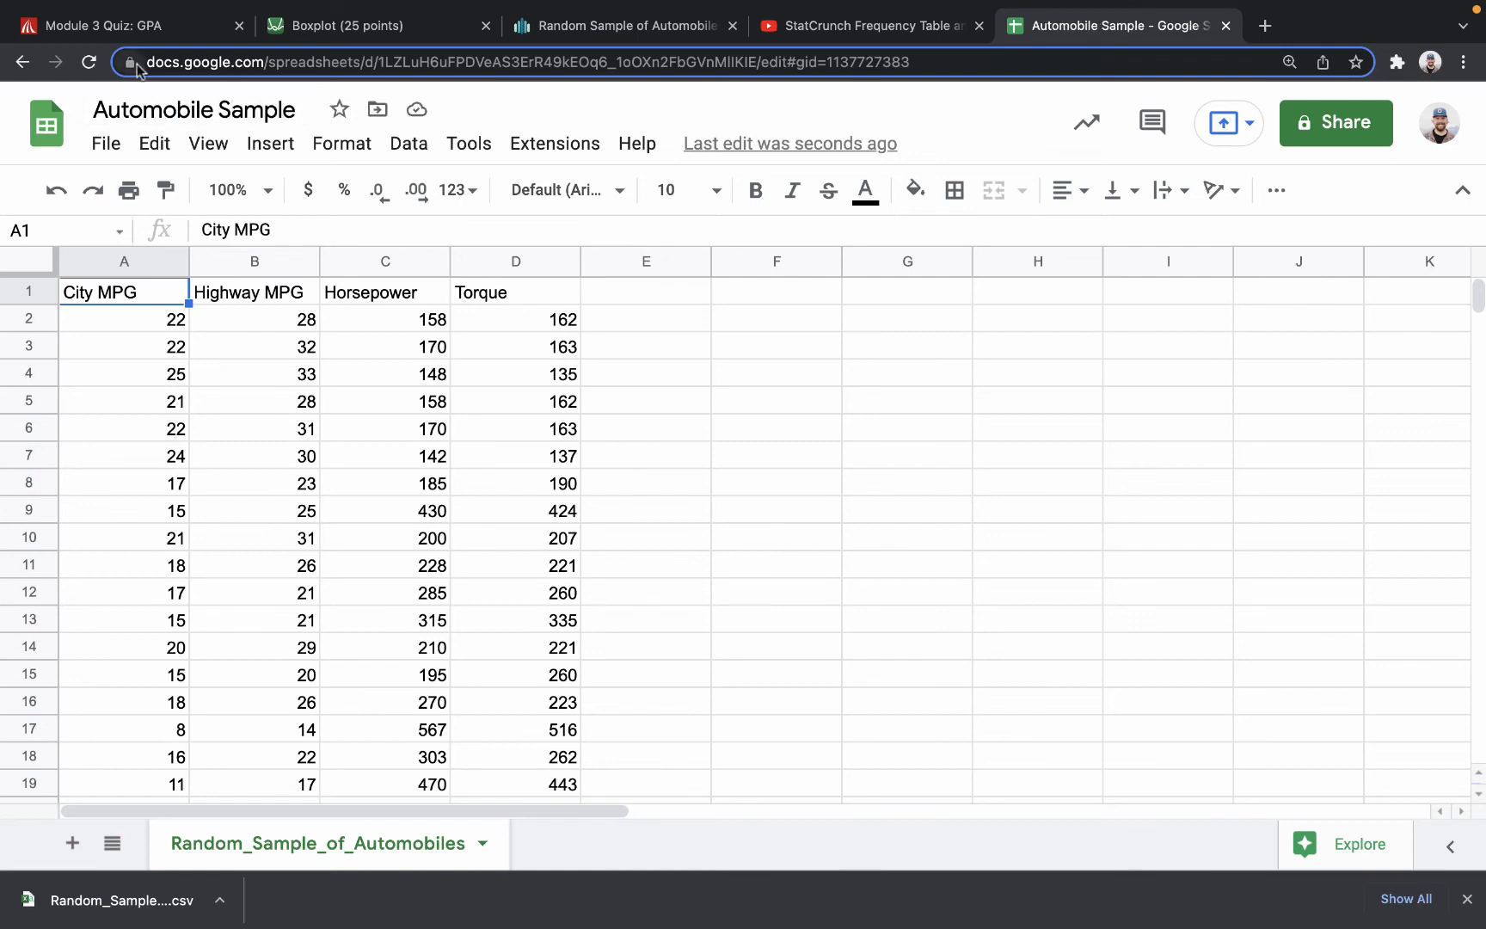
Download the Automobile Sample spreadsheet as a Microsoft Excel (.xlsx) file.
click(107, 144)
mouse_move(237, 469)
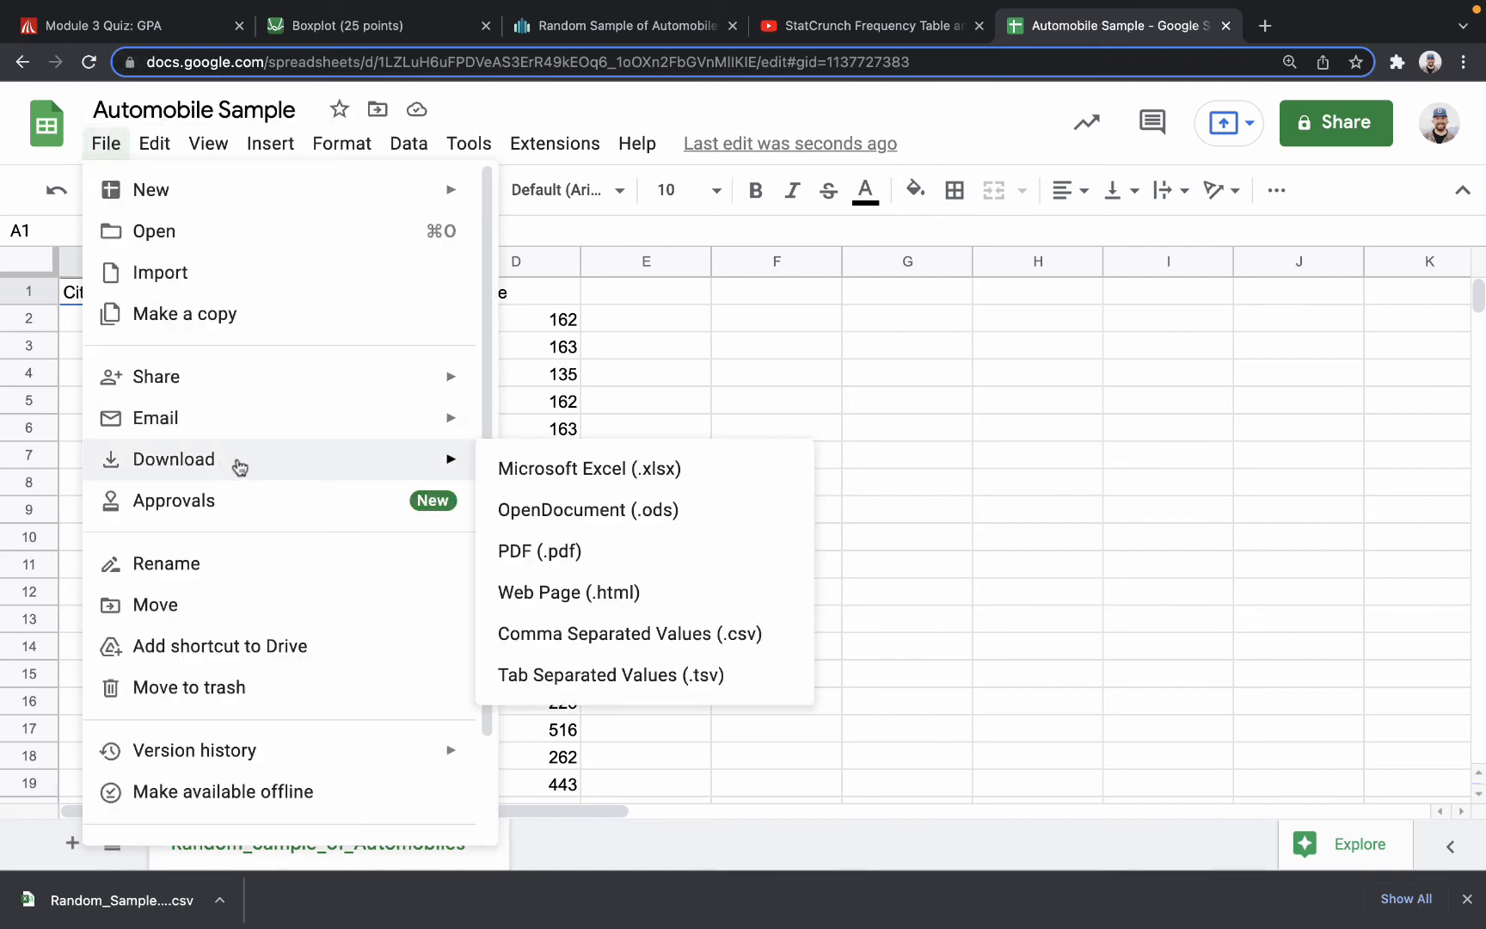
click(609, 478)
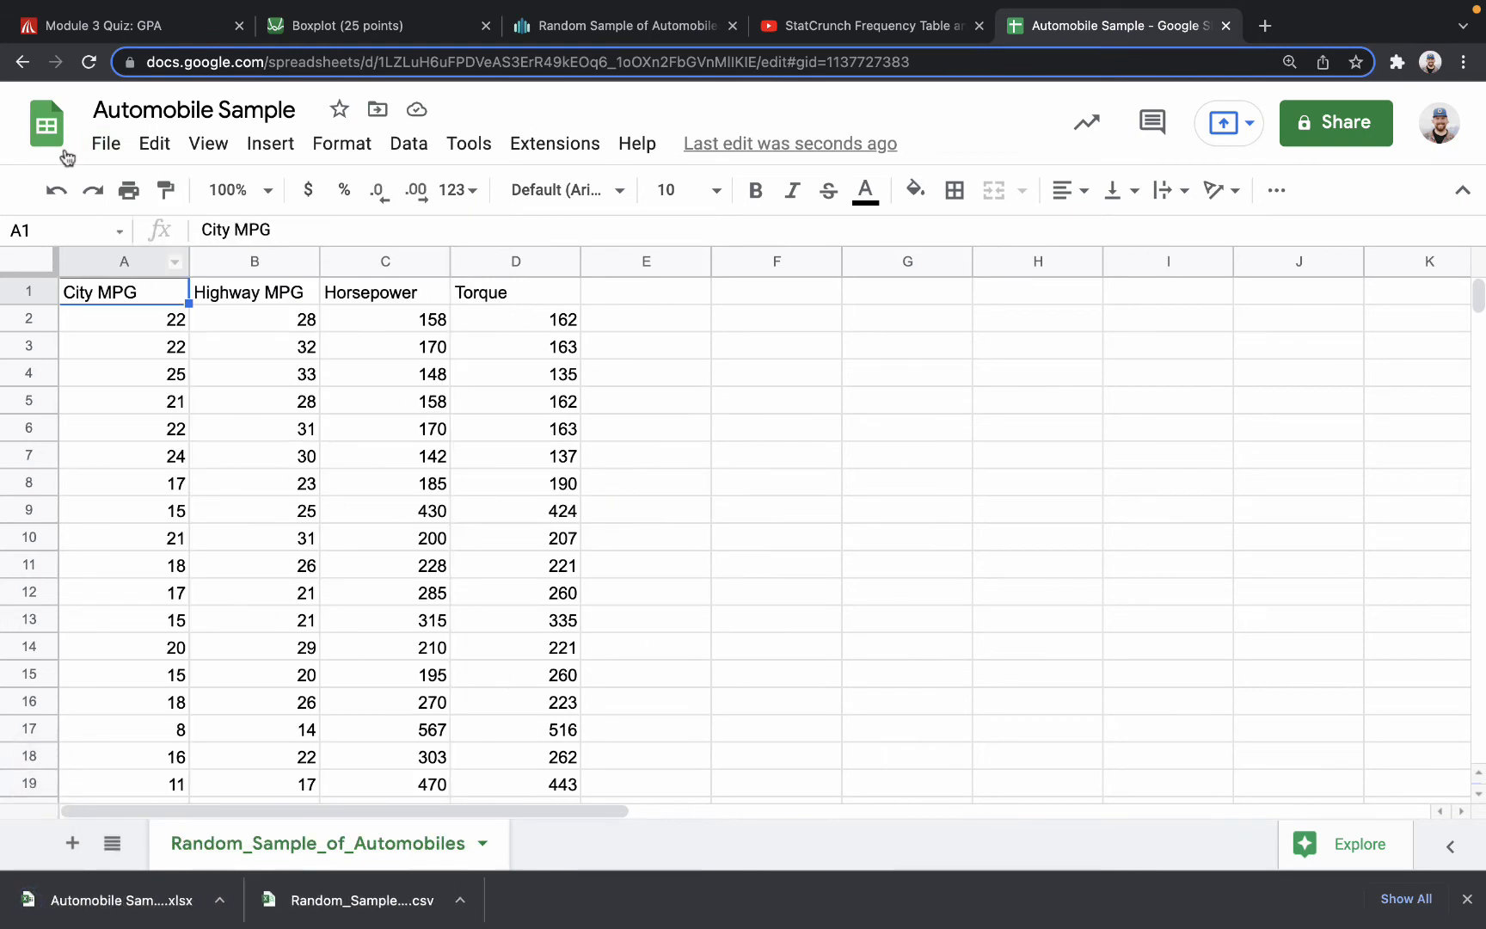
Show the download formats available for the Automobile Sample spreadsheet and dismiss the finished downloads.
click(106, 144)
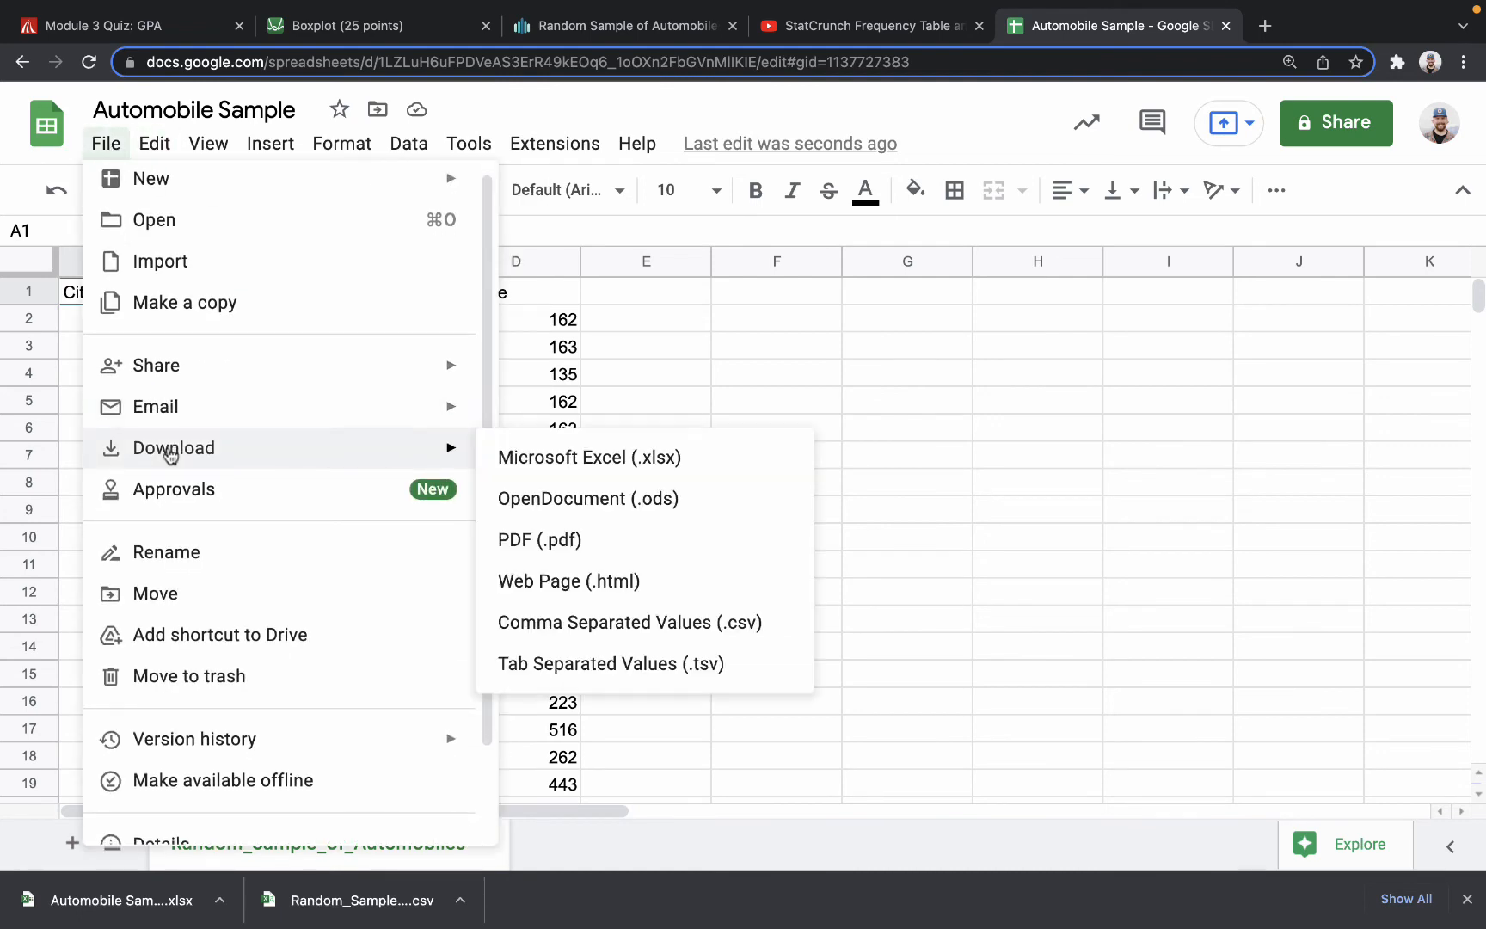
click(785, 365)
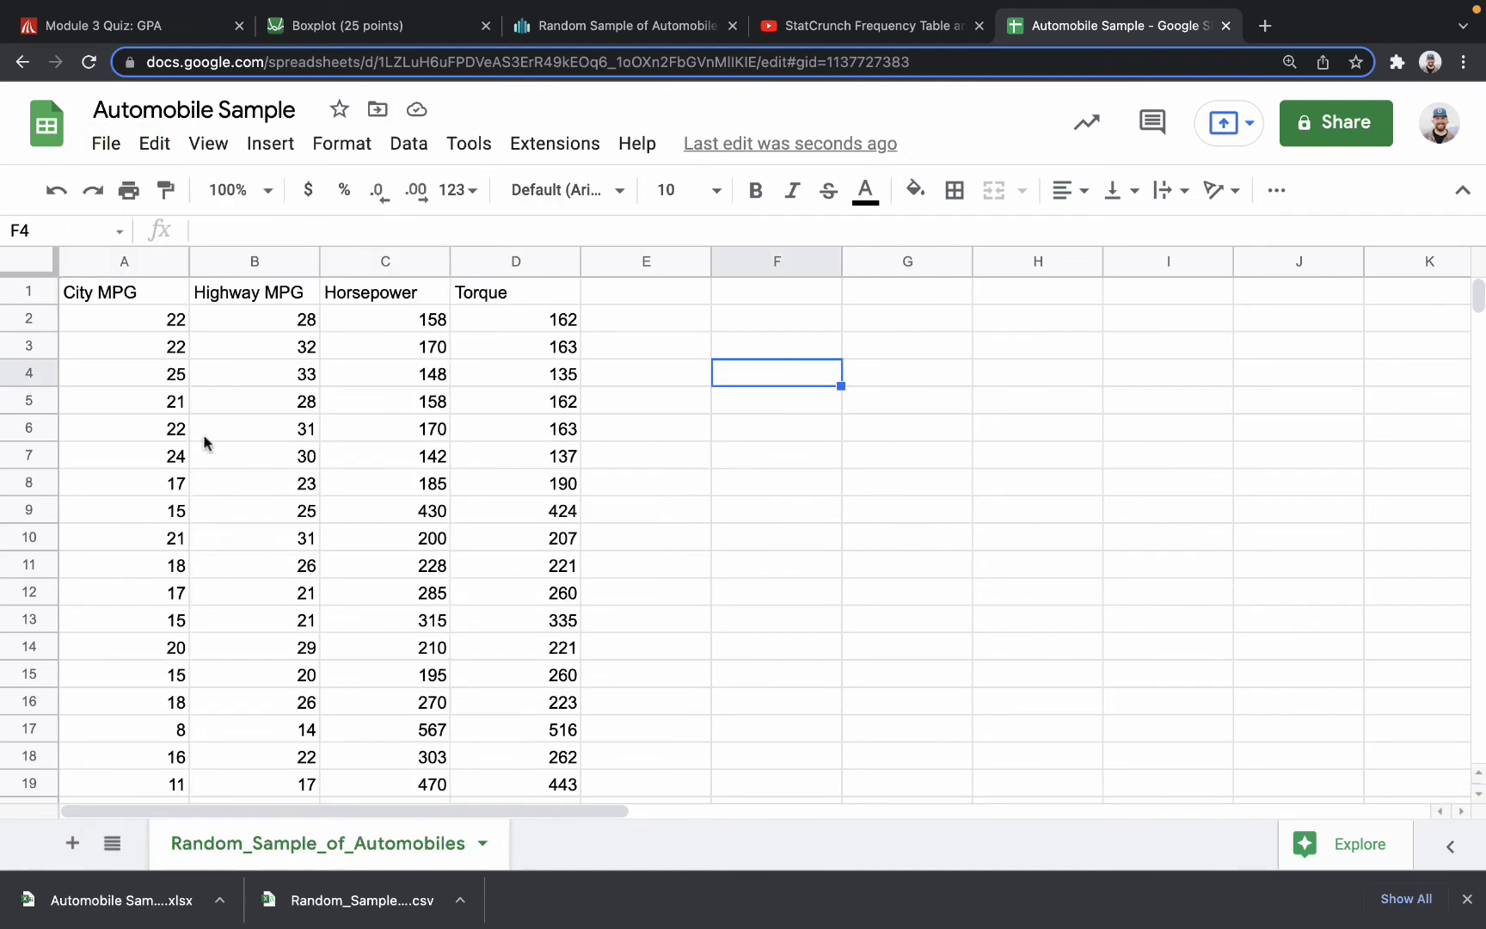
click(1462, 898)
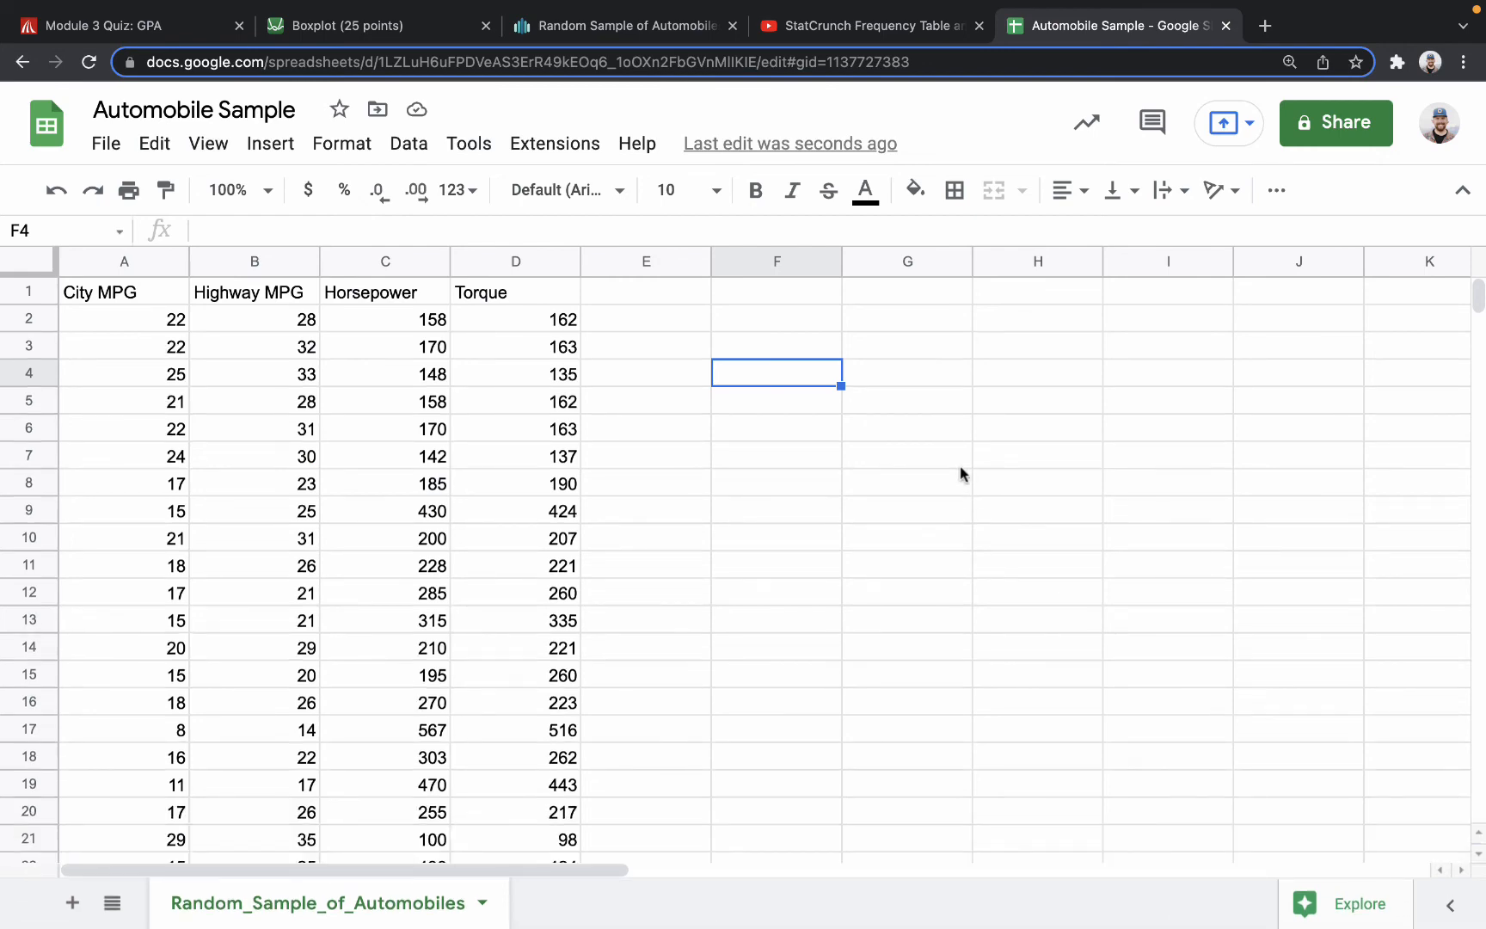
Switch to the Module 3 Quiz: GPA submission in Canvas and upload Automobile Sample.xlsx from Downloads as a document link.
click(85, 11)
click(85, 12)
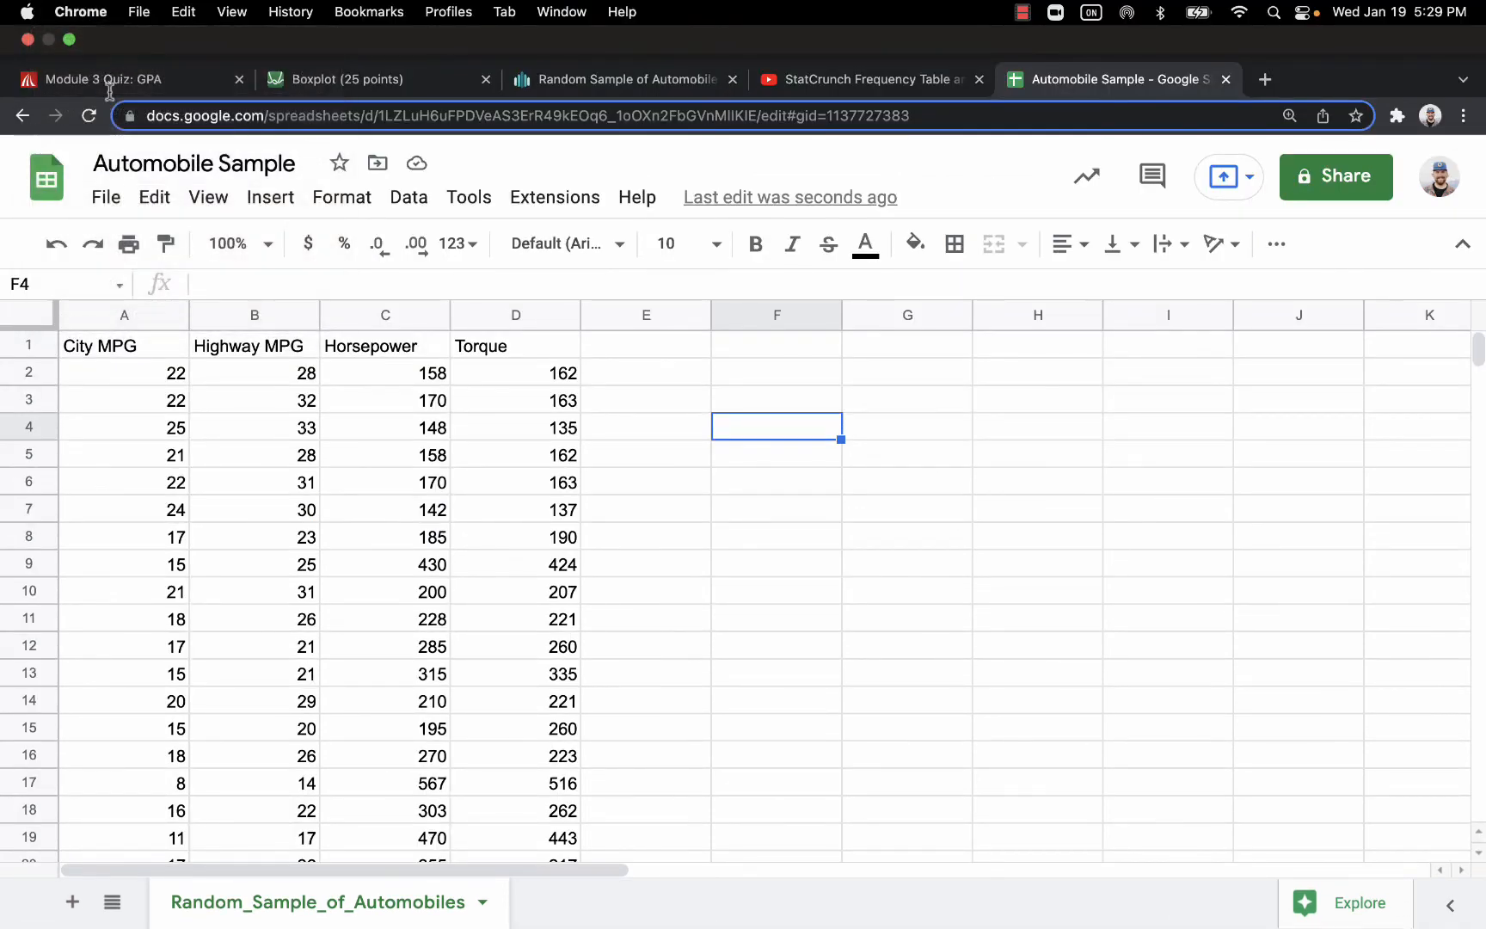
click(114, 80)
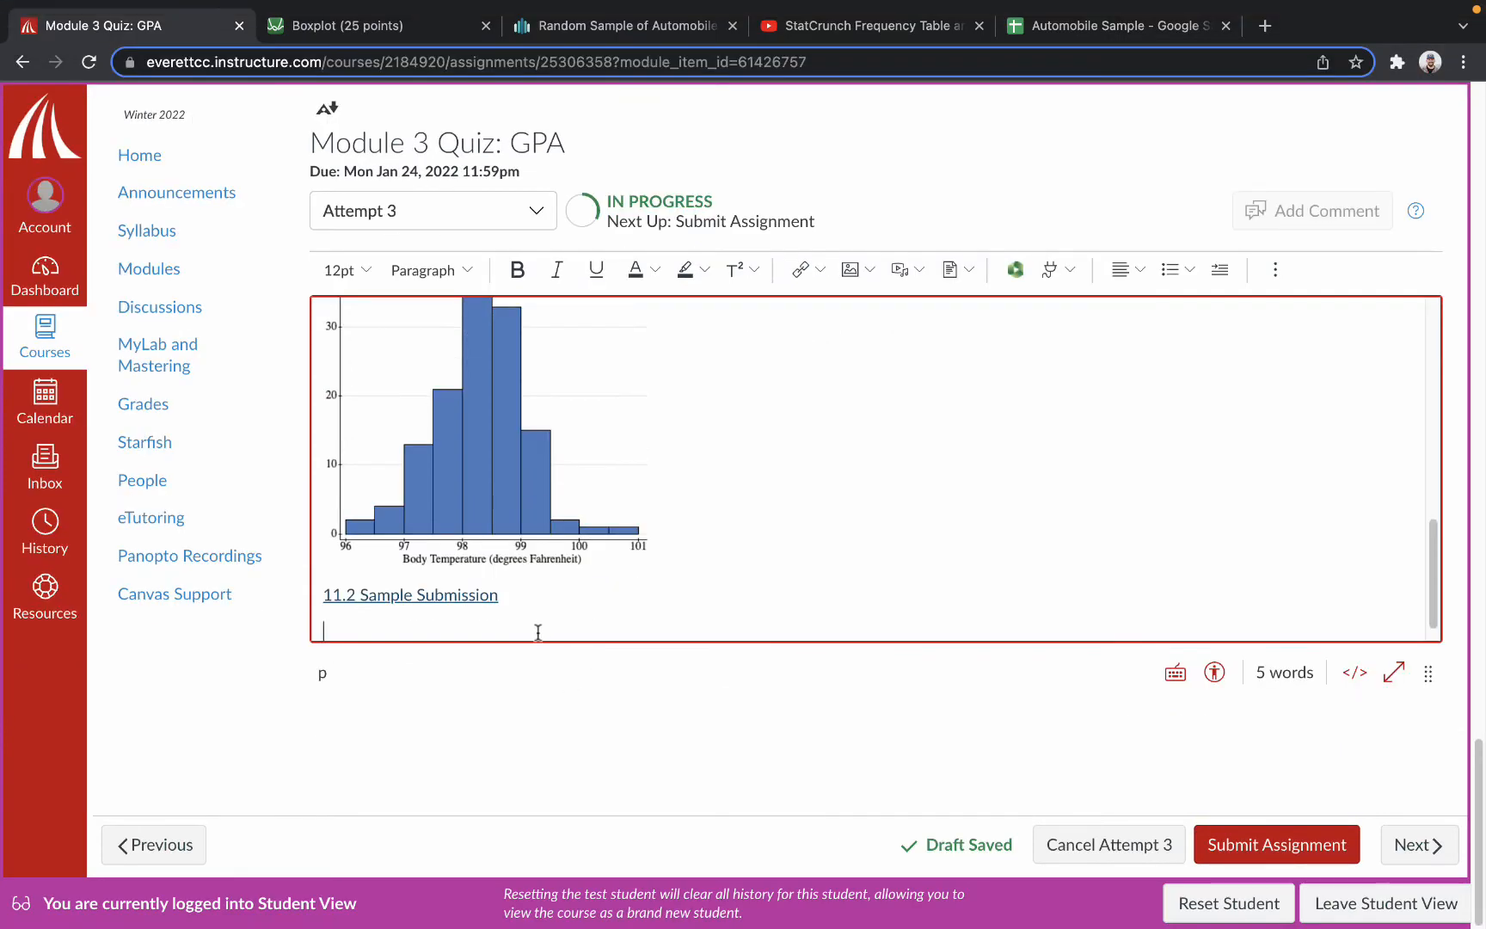
click(947, 270)
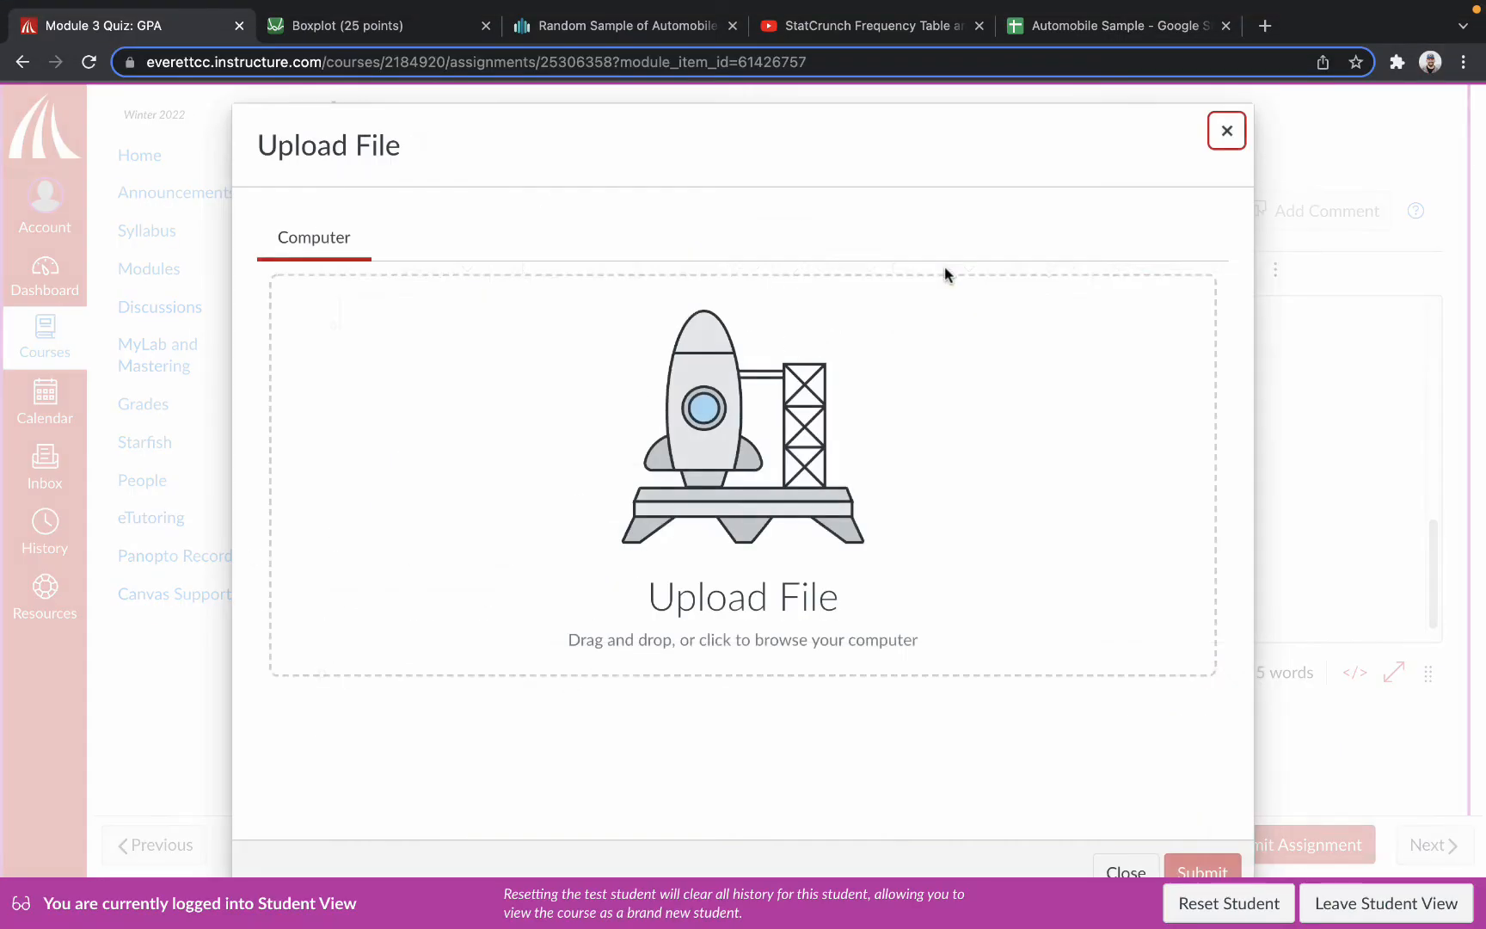
click(685, 416)
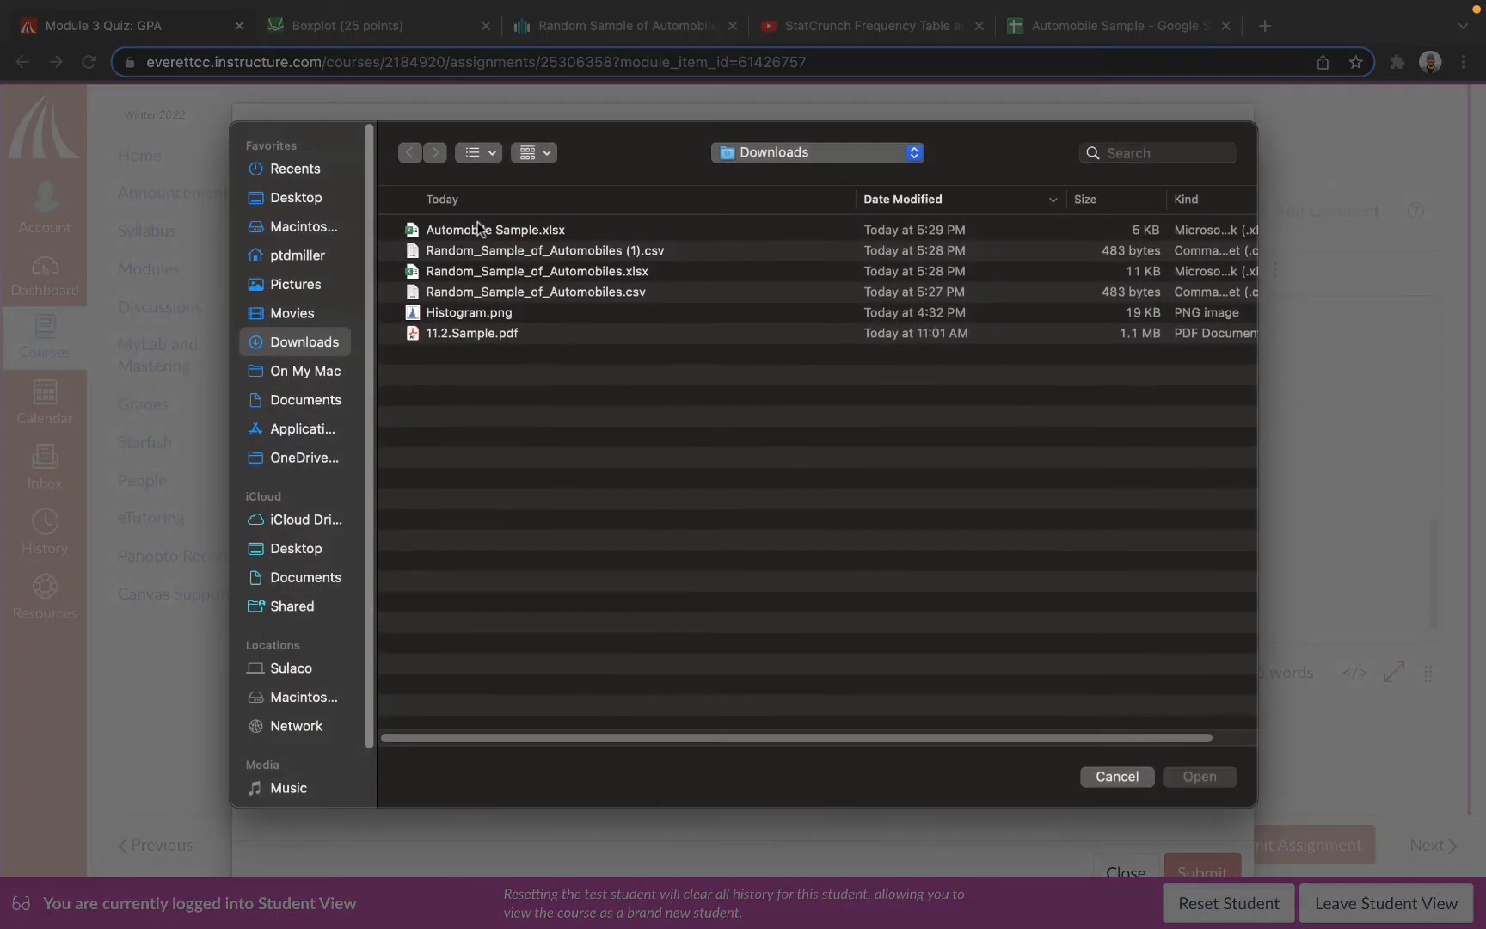
double_click(450, 230)
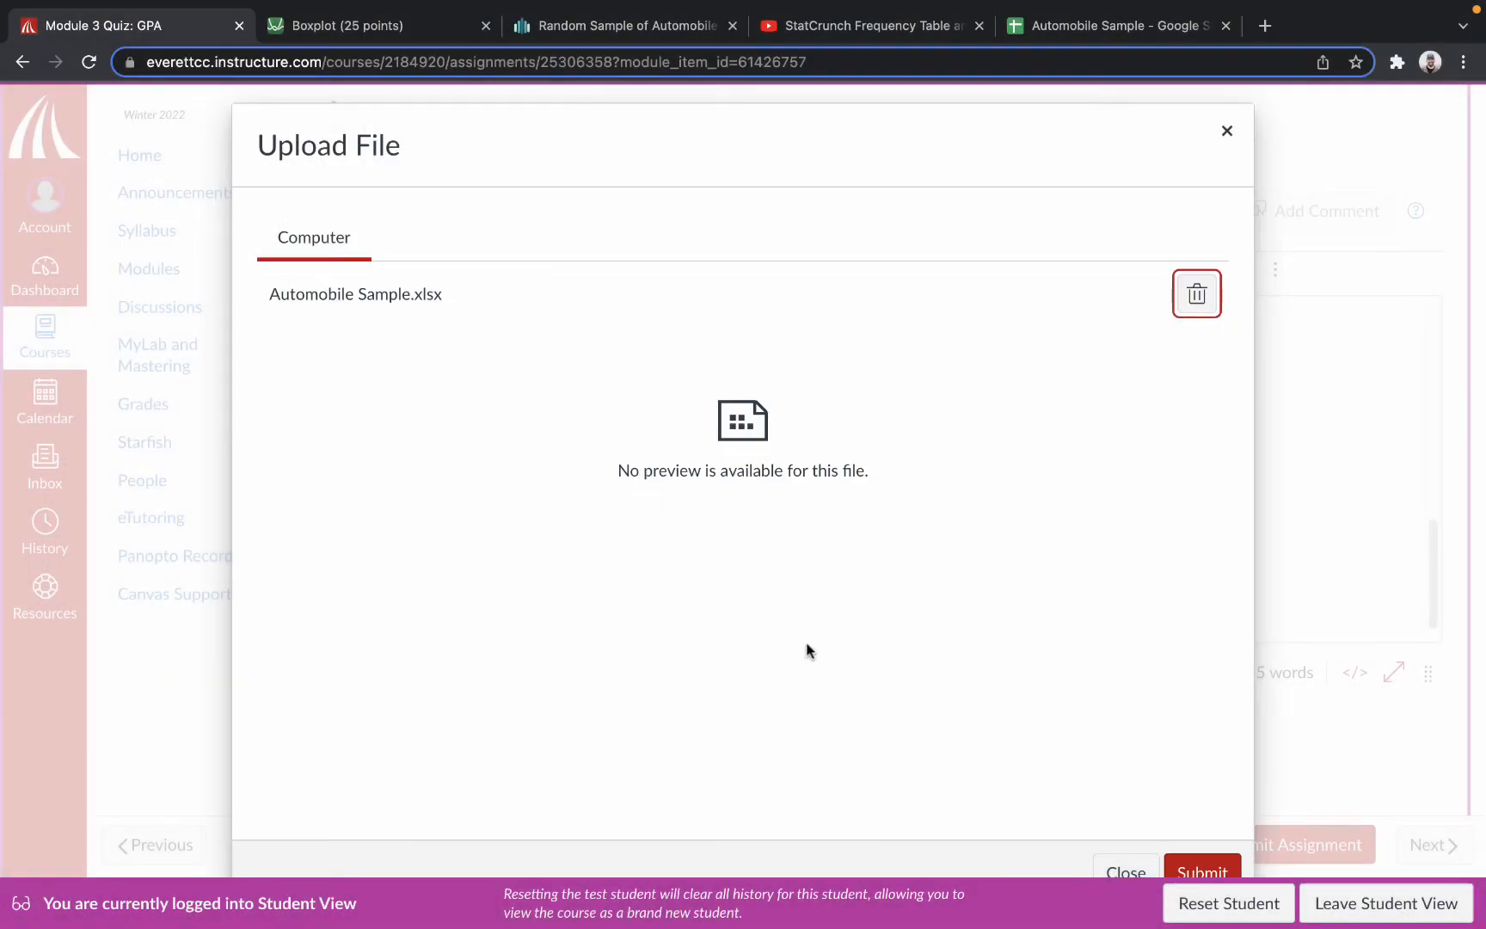
click(1179, 862)
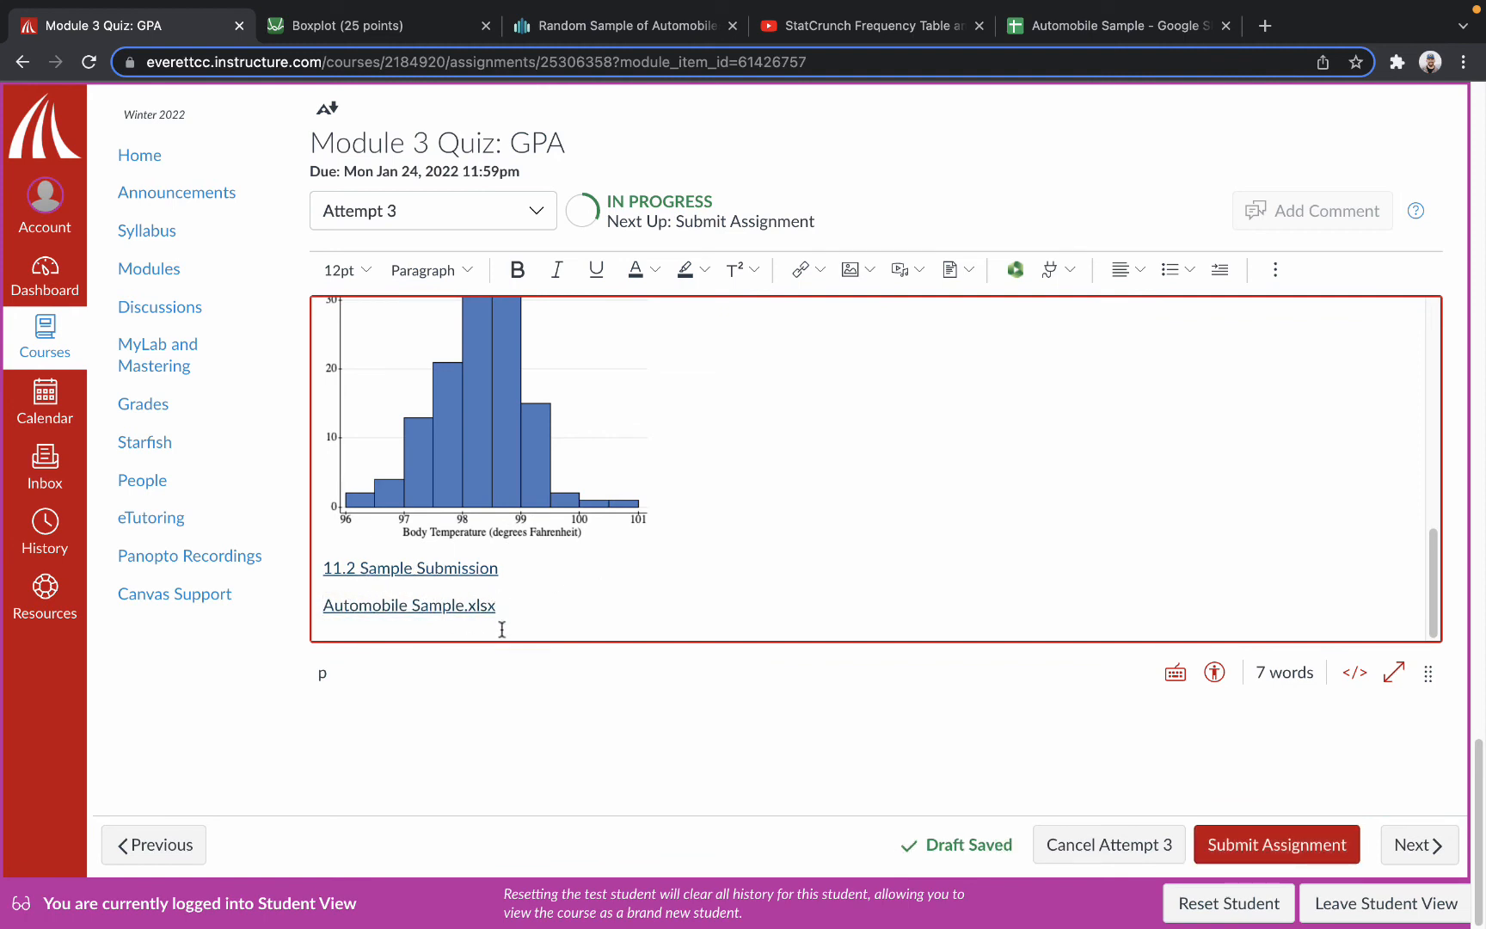
Shorten the uploaded spreadsheet's link text to "Automobile Sample" and start a new line below it.
key(BackSpace)
key(BackSpace)
key(BackSpace)
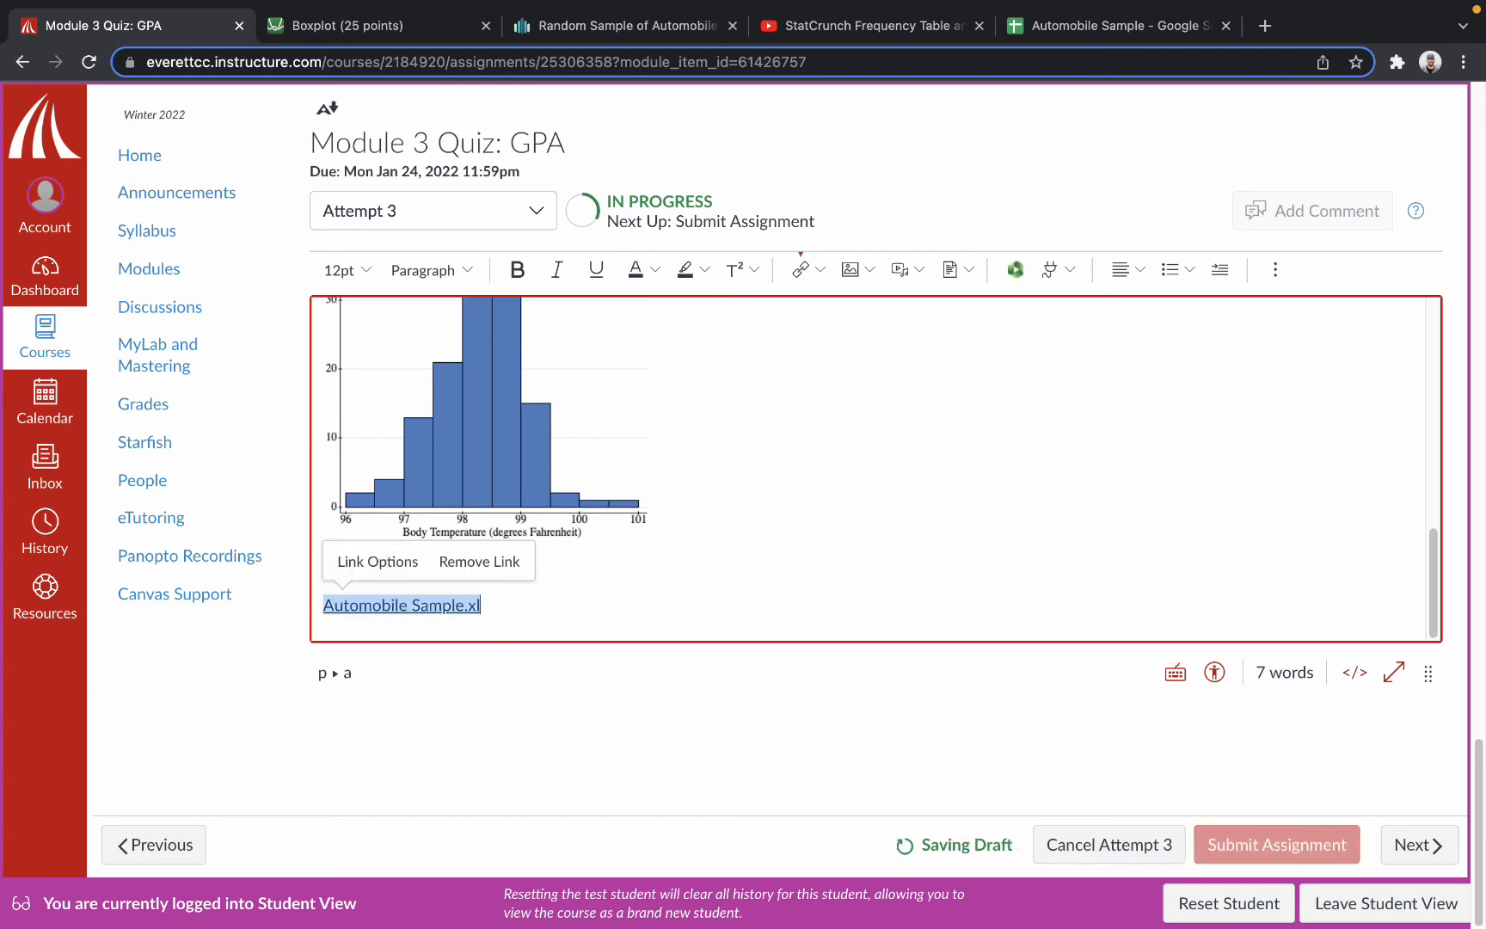
click(507, 629)
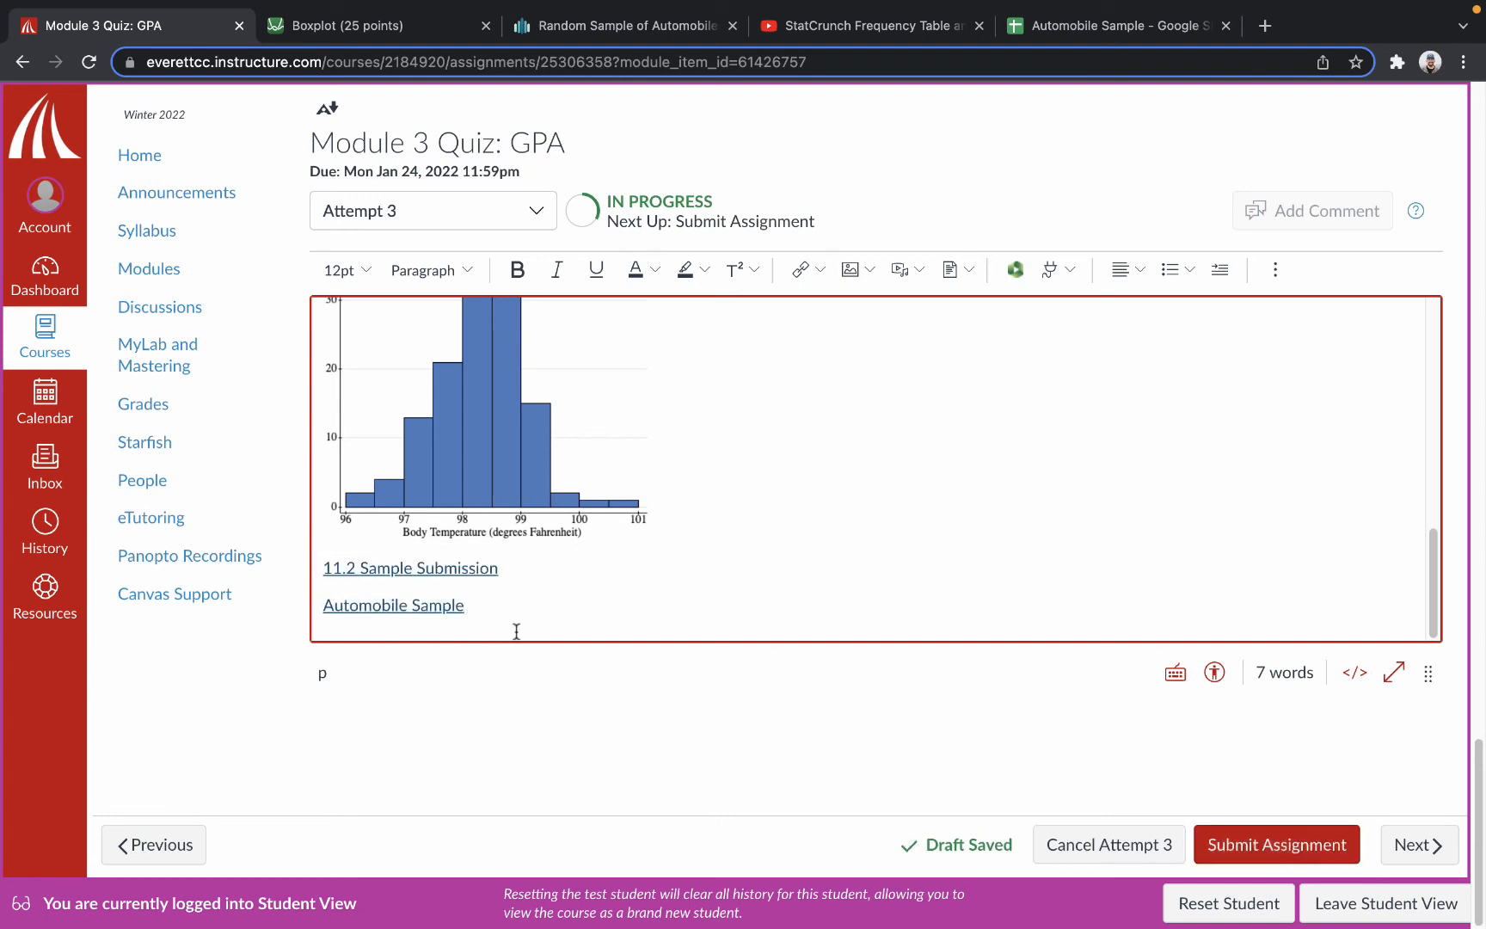
key(Return)
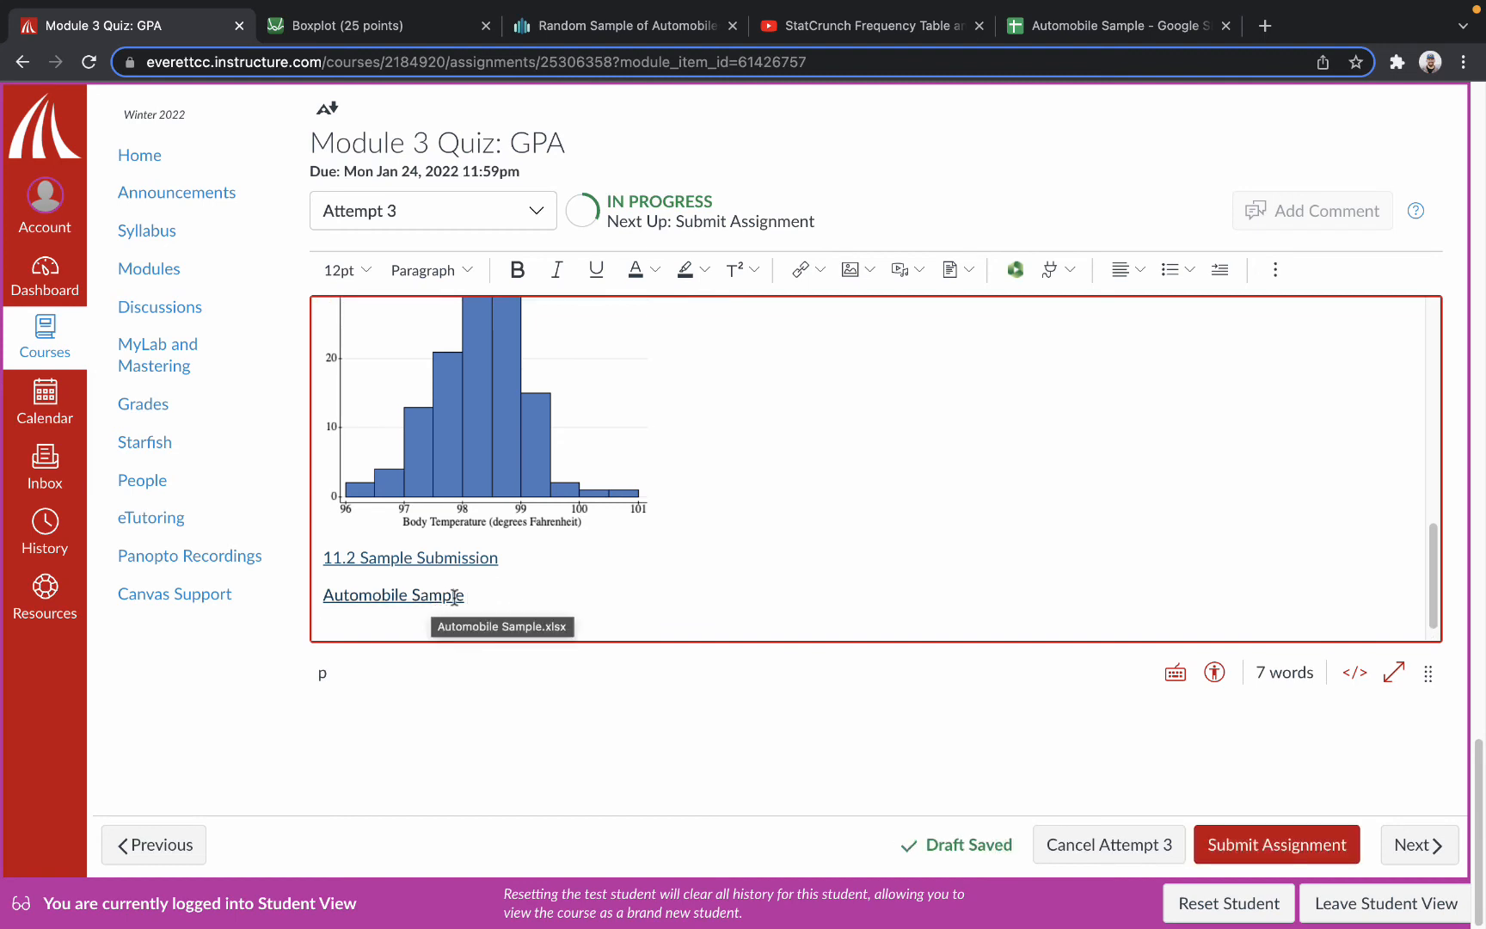
Try inserting an empty four-column table below the Automobile Sample link and undo the insertion.
click(1274, 272)
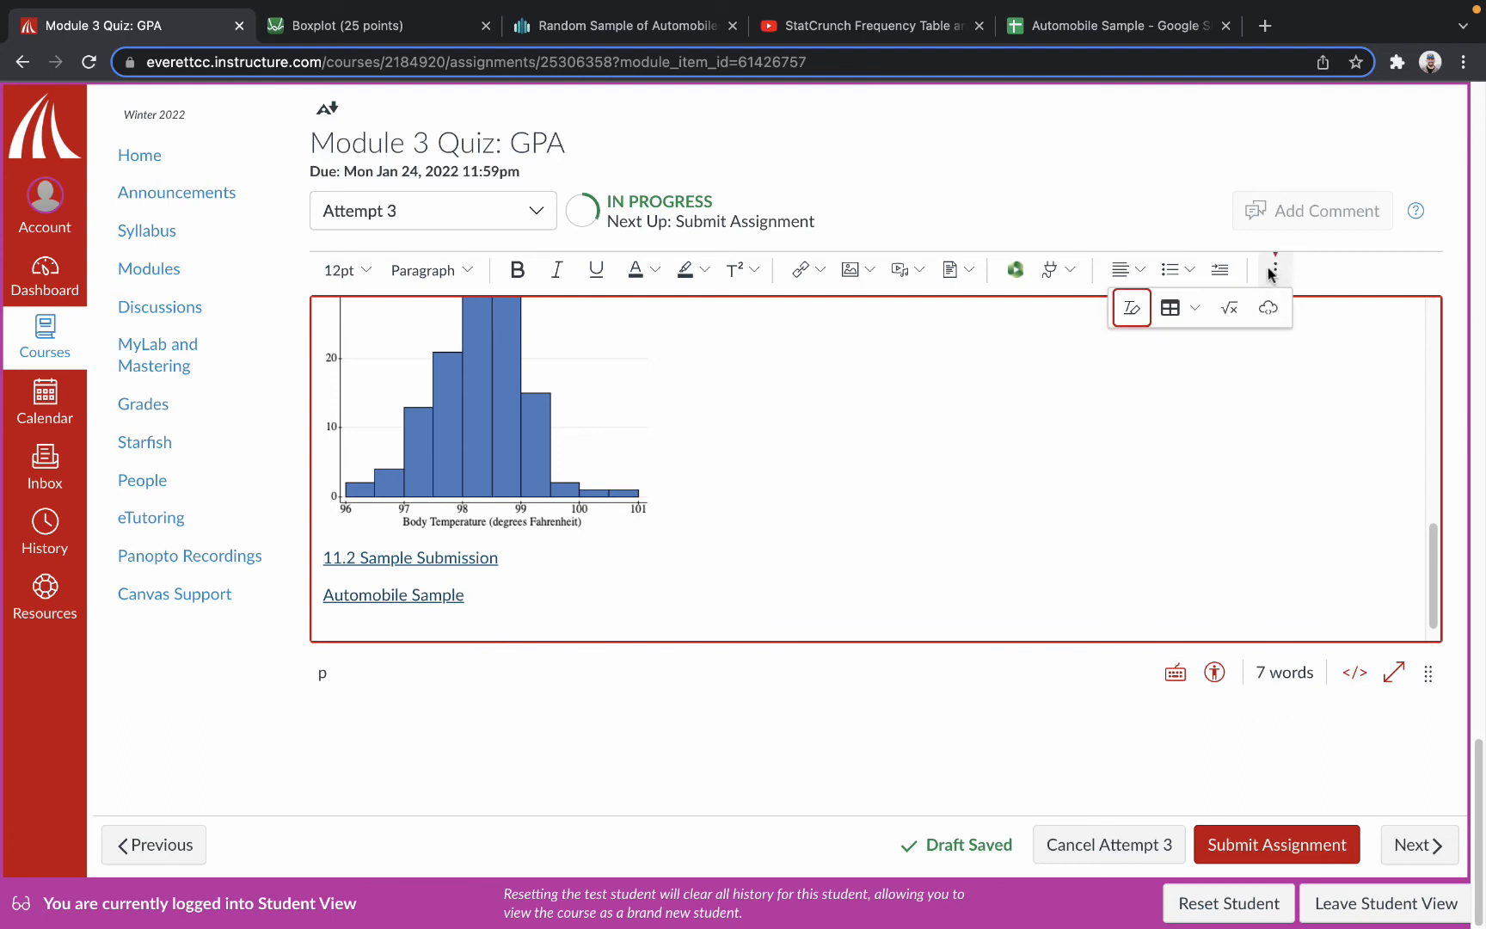
click(1170, 314)
mouse_move(1185, 346)
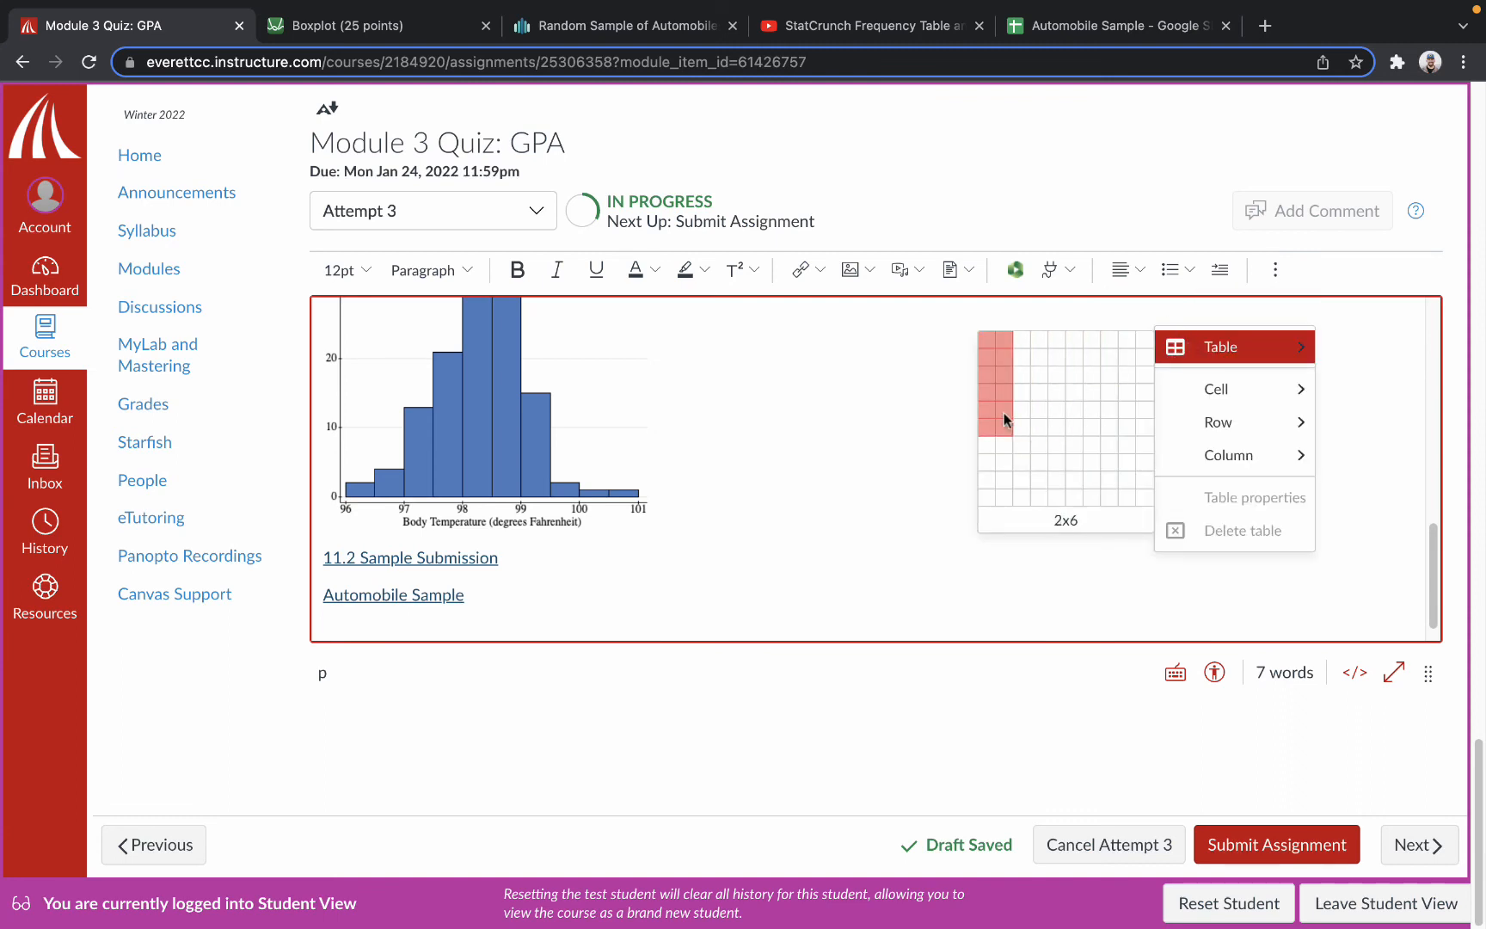
click(1041, 412)
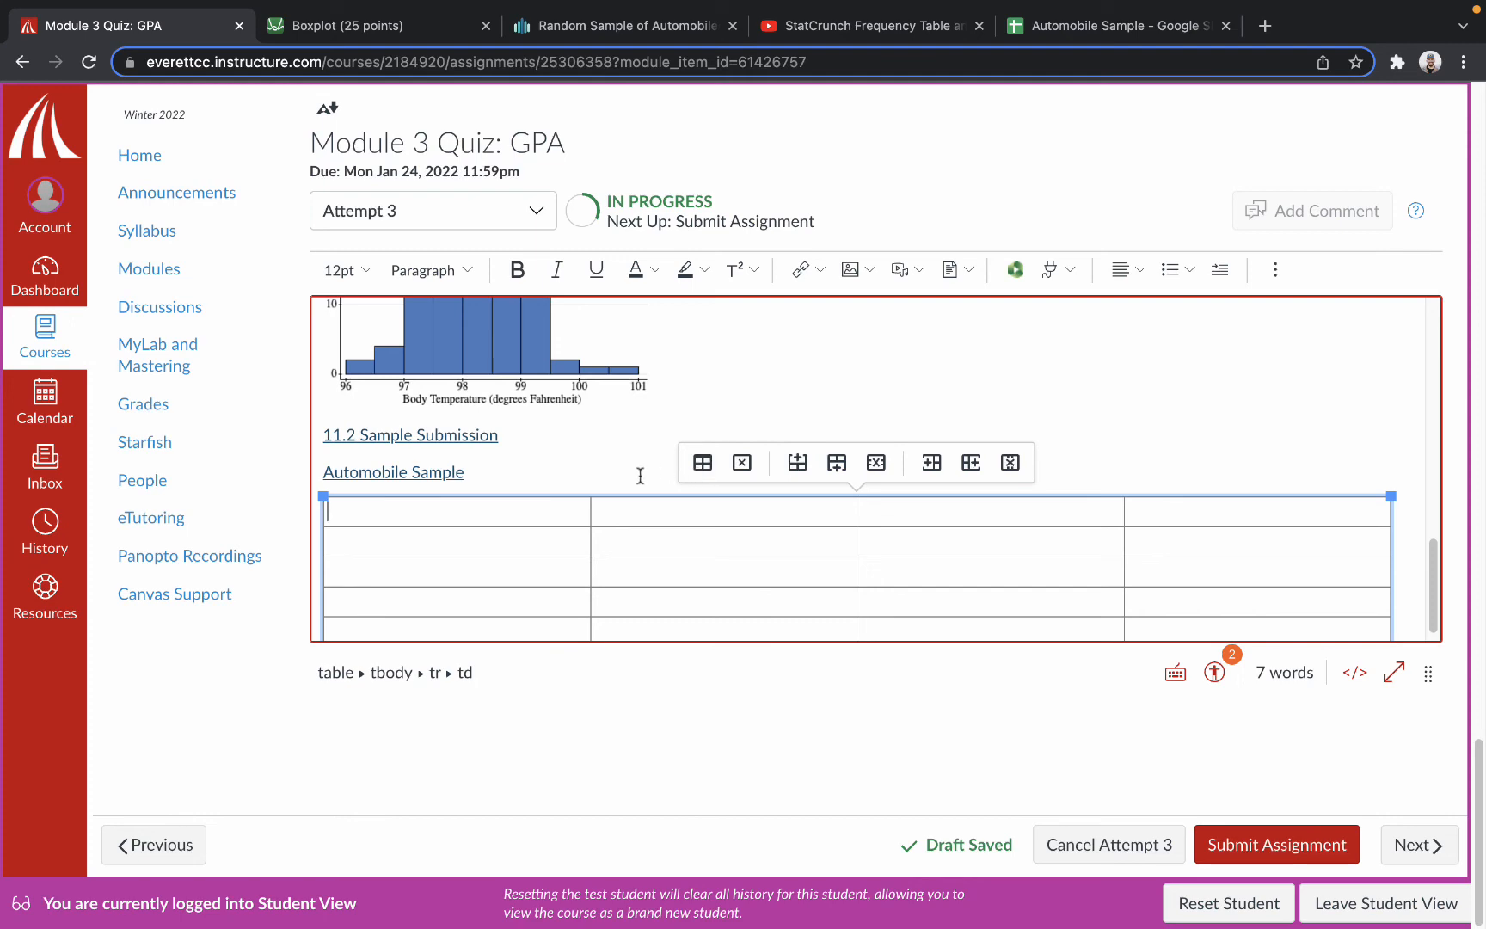
key(super+z)
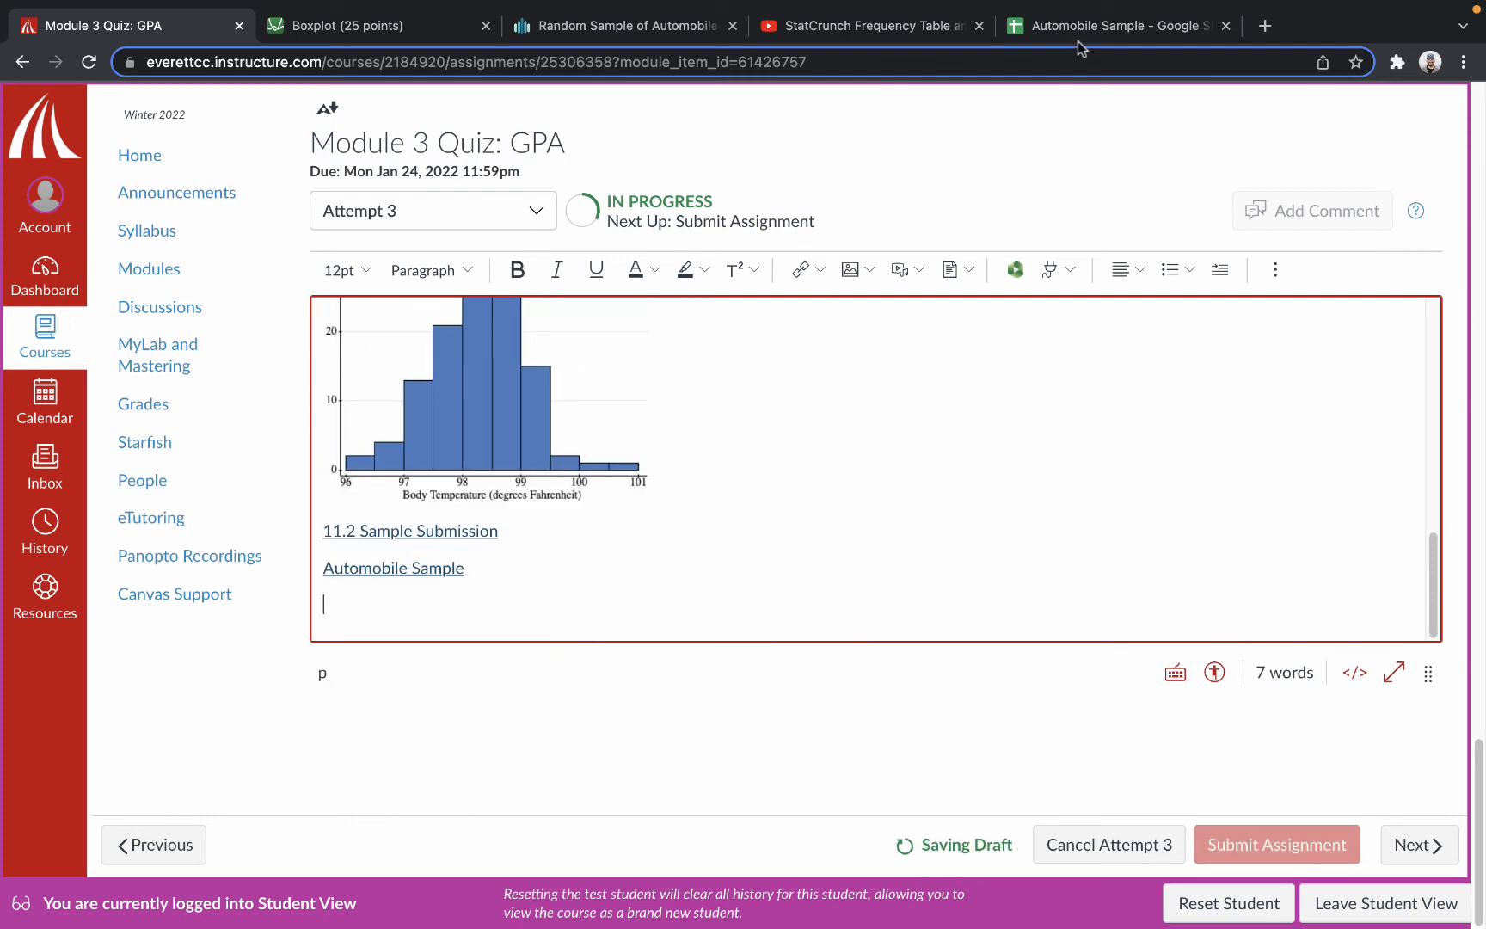
Copy cells A1:B9 from the Automobile Sample sheet, paste them below the Automobile Sample link in Canvas, and place the cursor under the table.
click(1078, 39)
drag(83, 289, 273, 504)
key(ctrl+c)
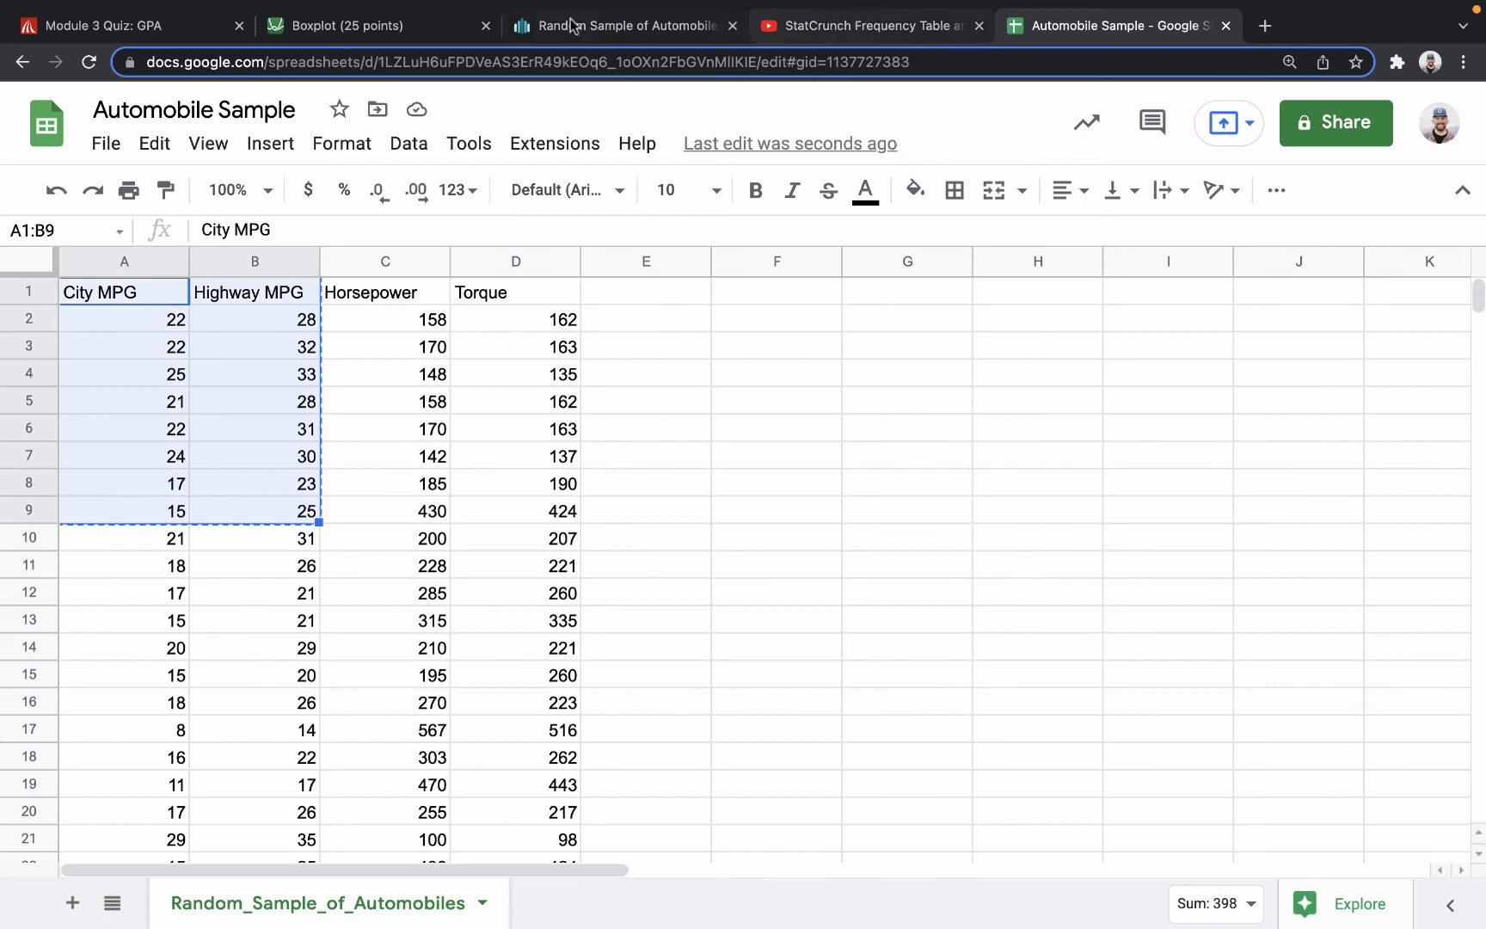
click(129, 26)
key(ctrl+v)
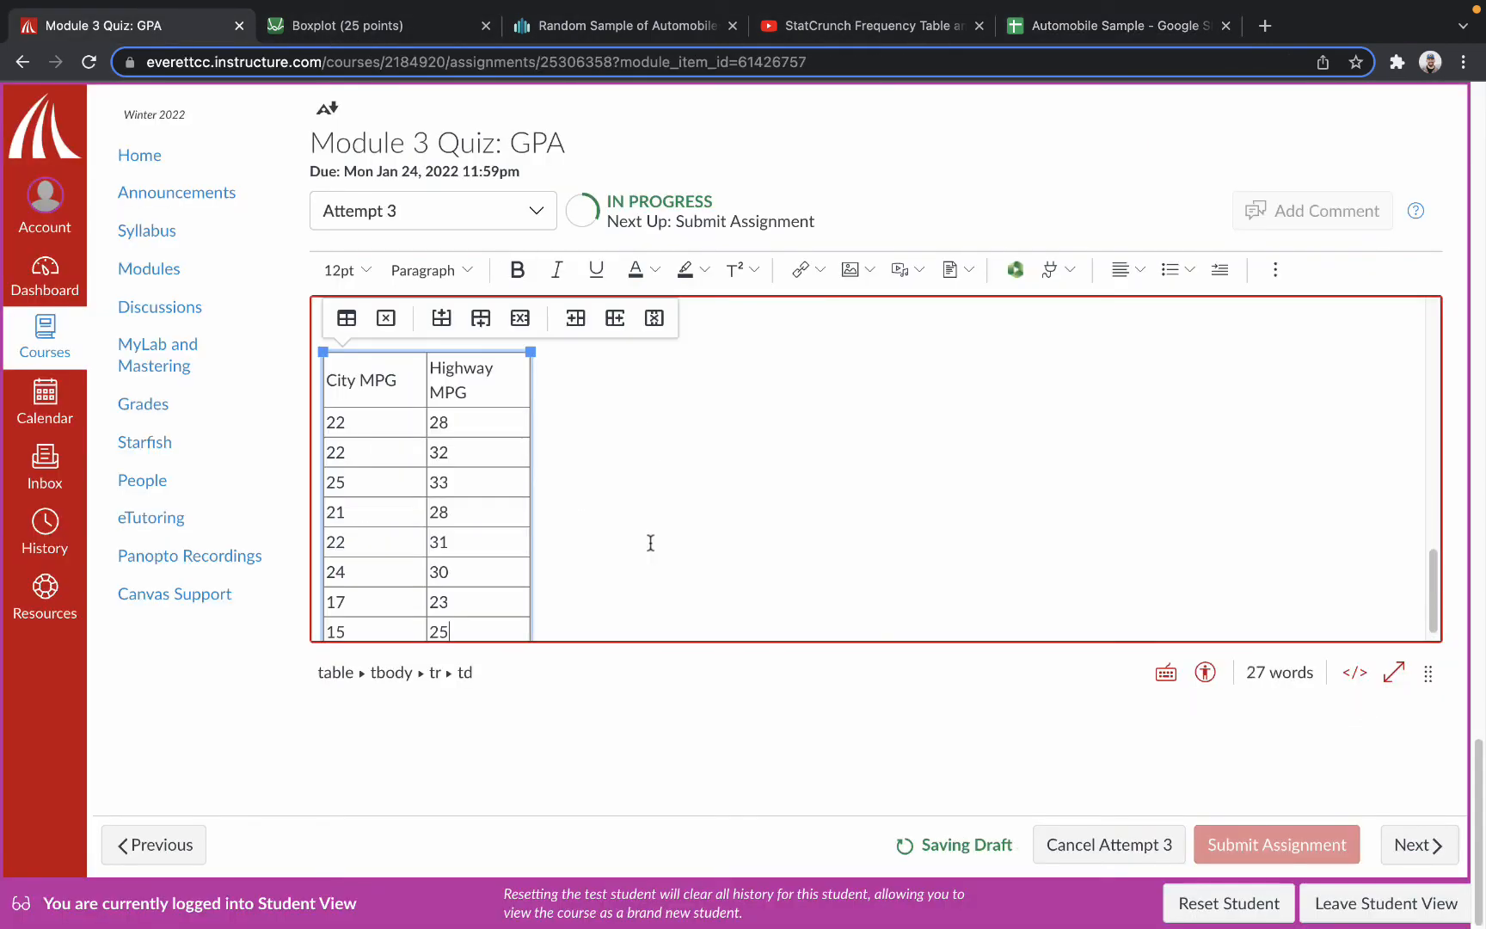
scroll(648, 542, up, 2)
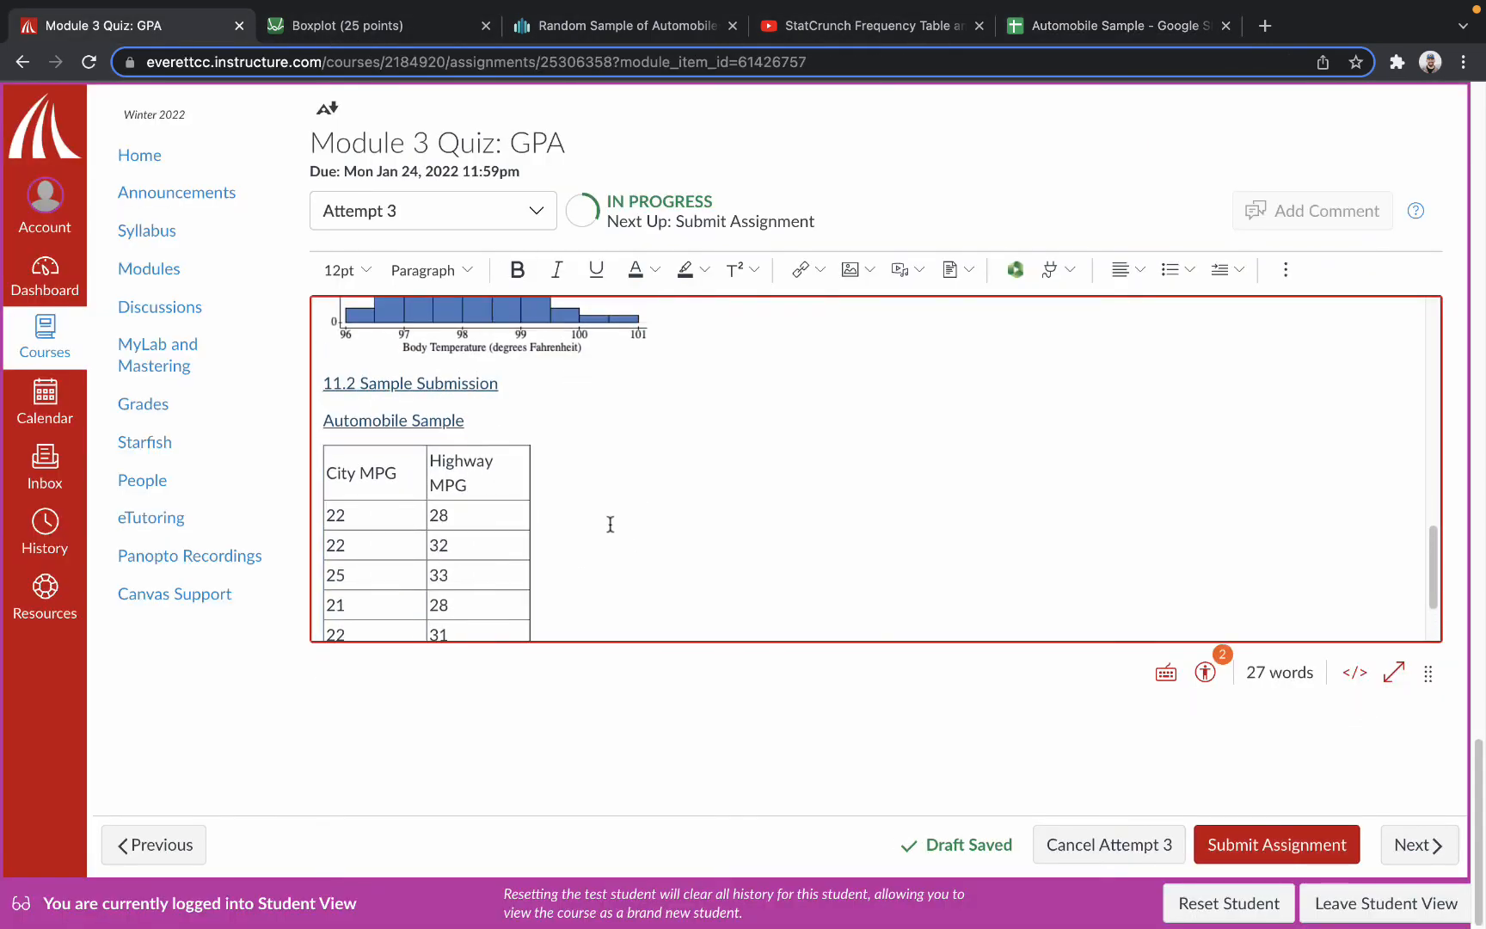
scroll(521, 492, down, 1)
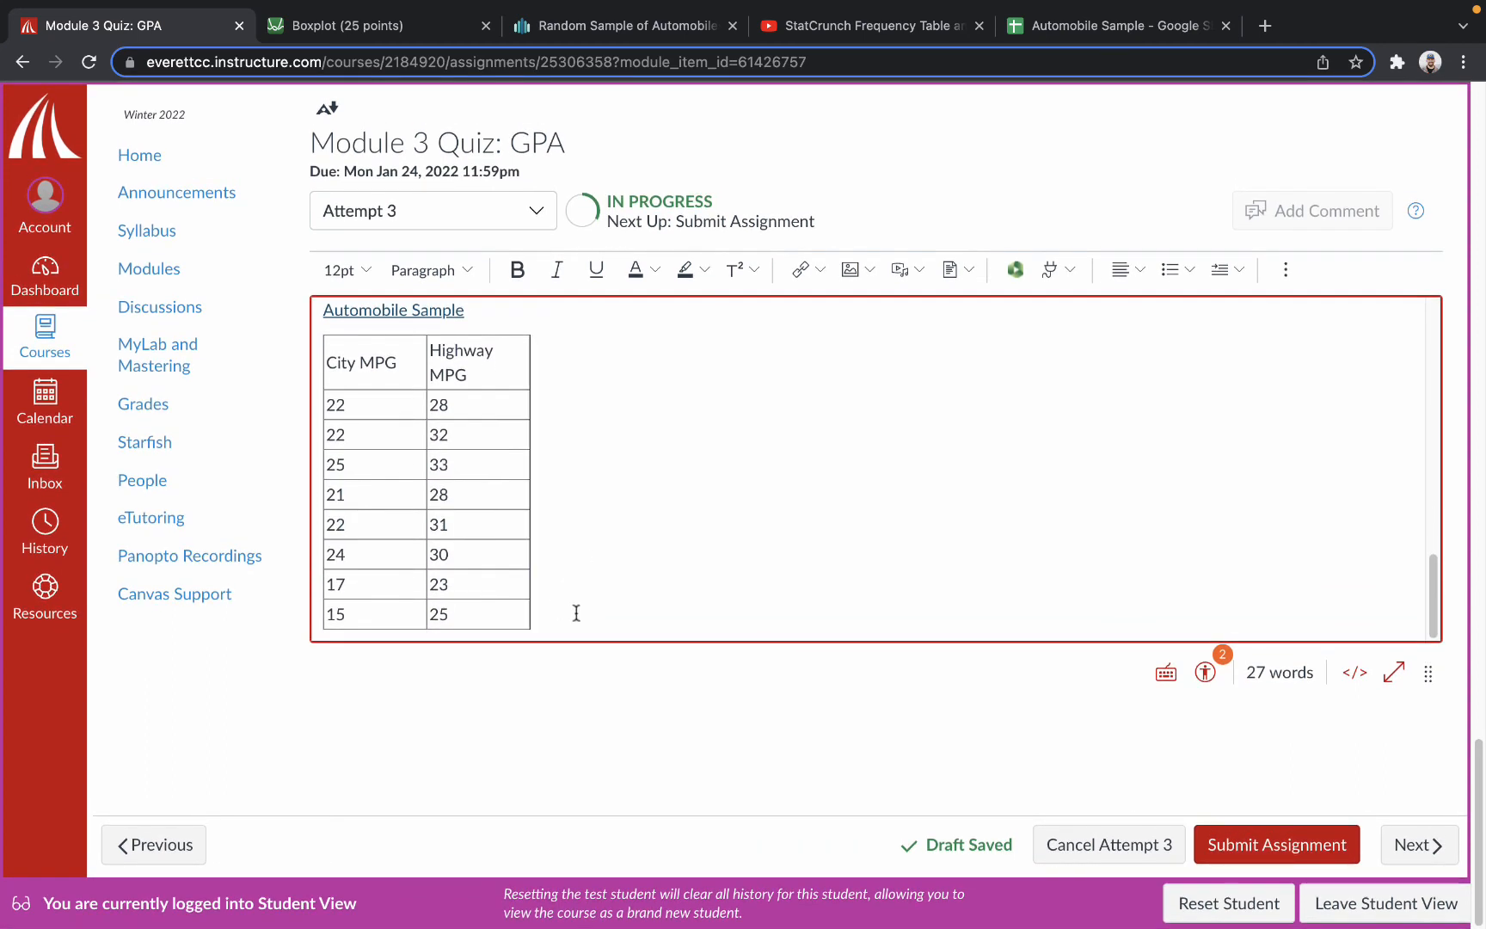
click(561, 619)
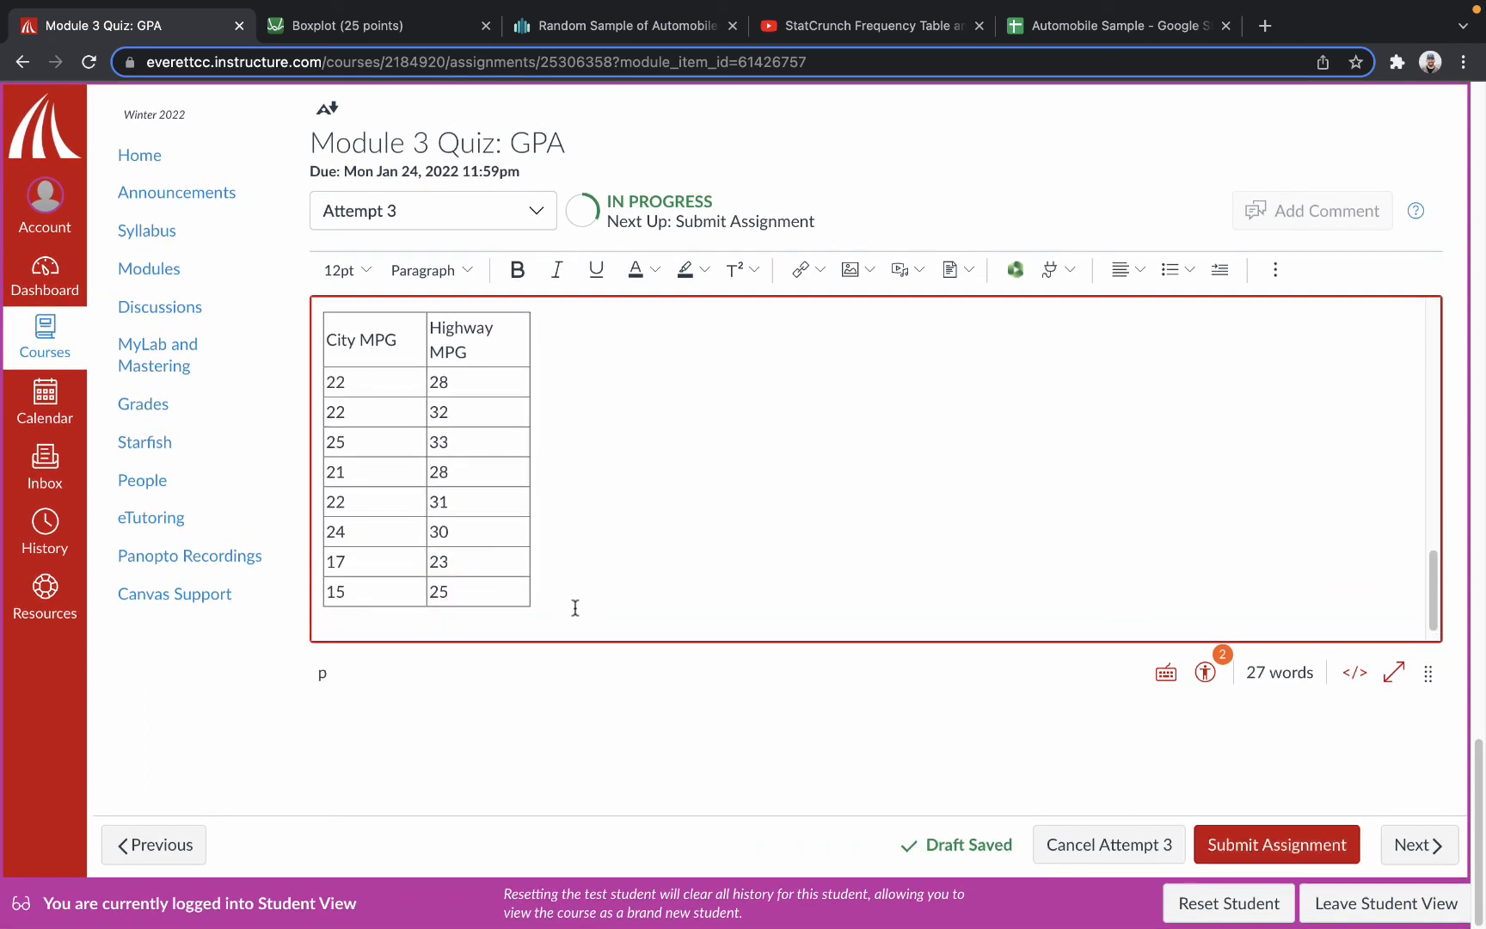
scroll(707, 506, up, 15)
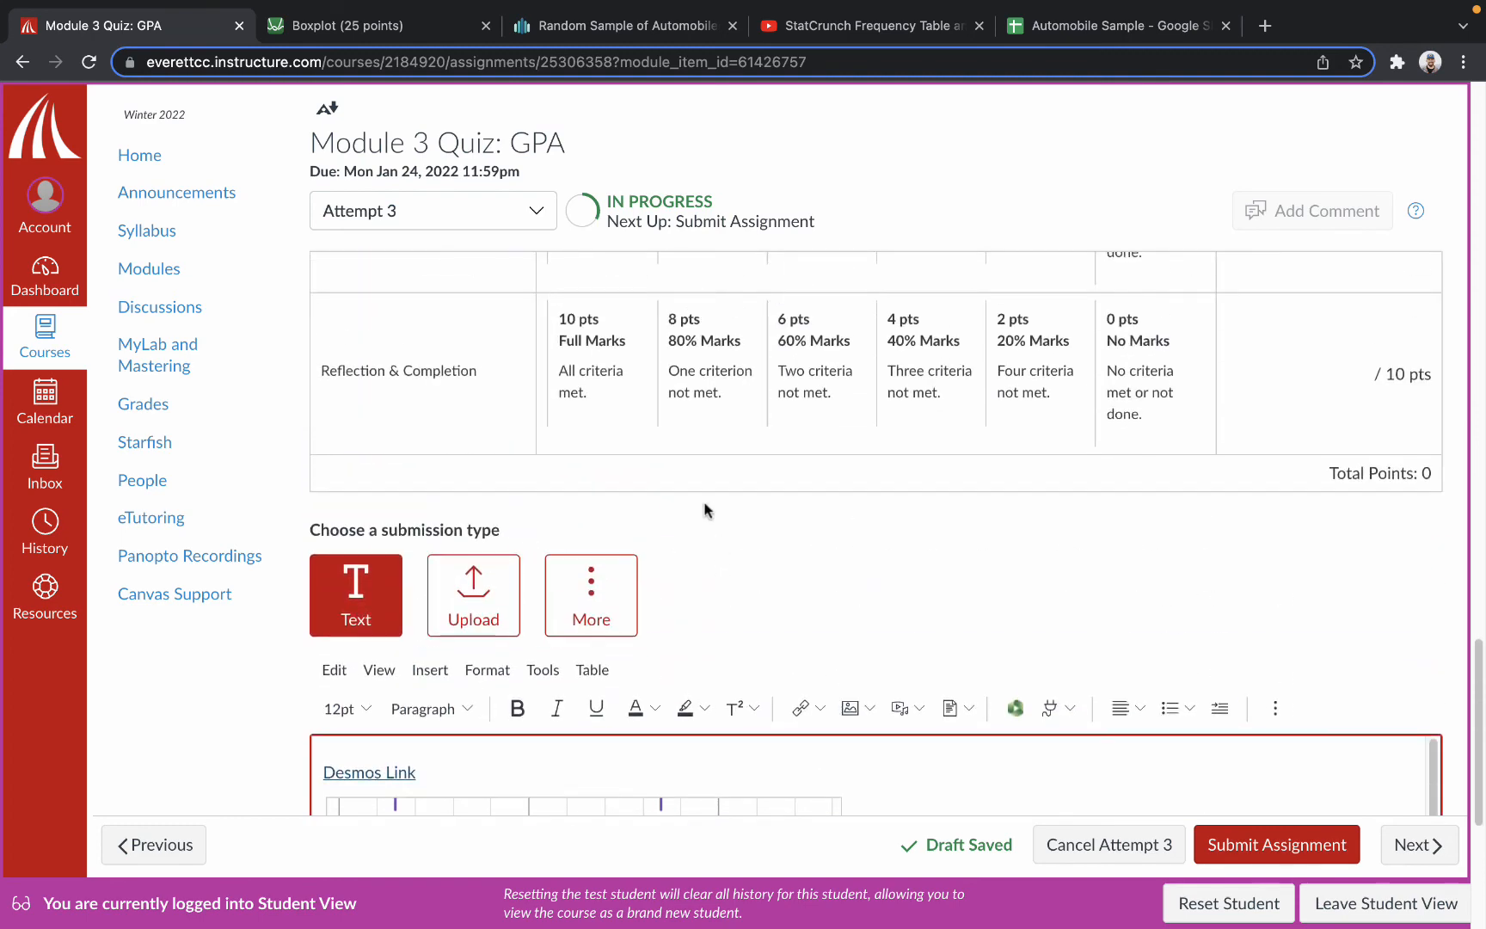
scroll(698, 525, down, 3)
scroll(695, 544, down, 10)
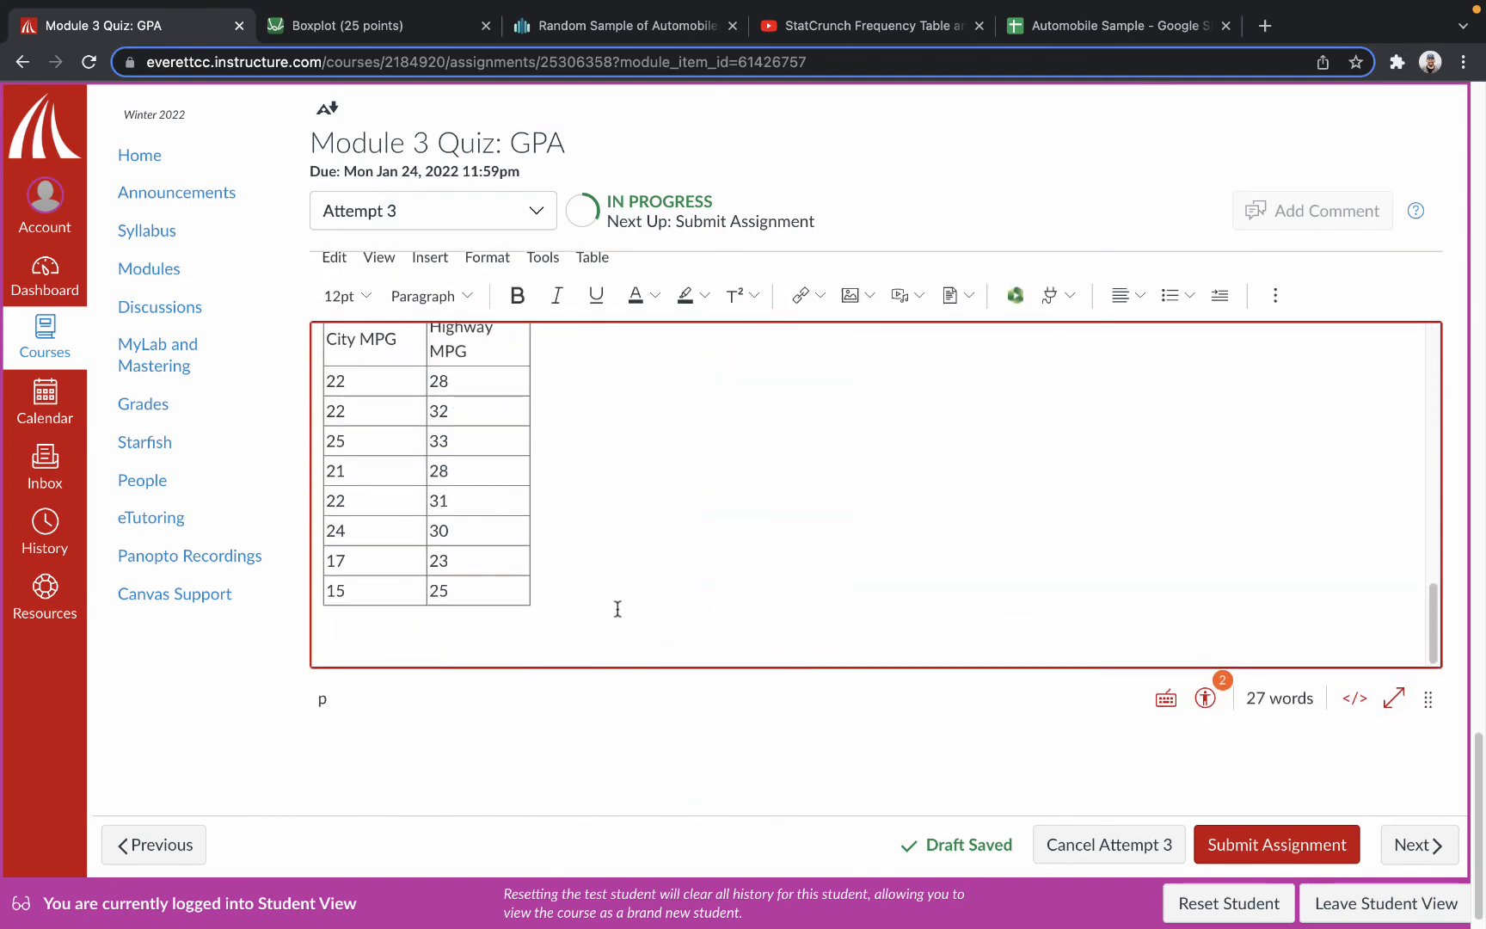
Switch to the YouTube video "StatCrunch Frequency Table and Graphs" and copy its embed code.
click(871, 28)
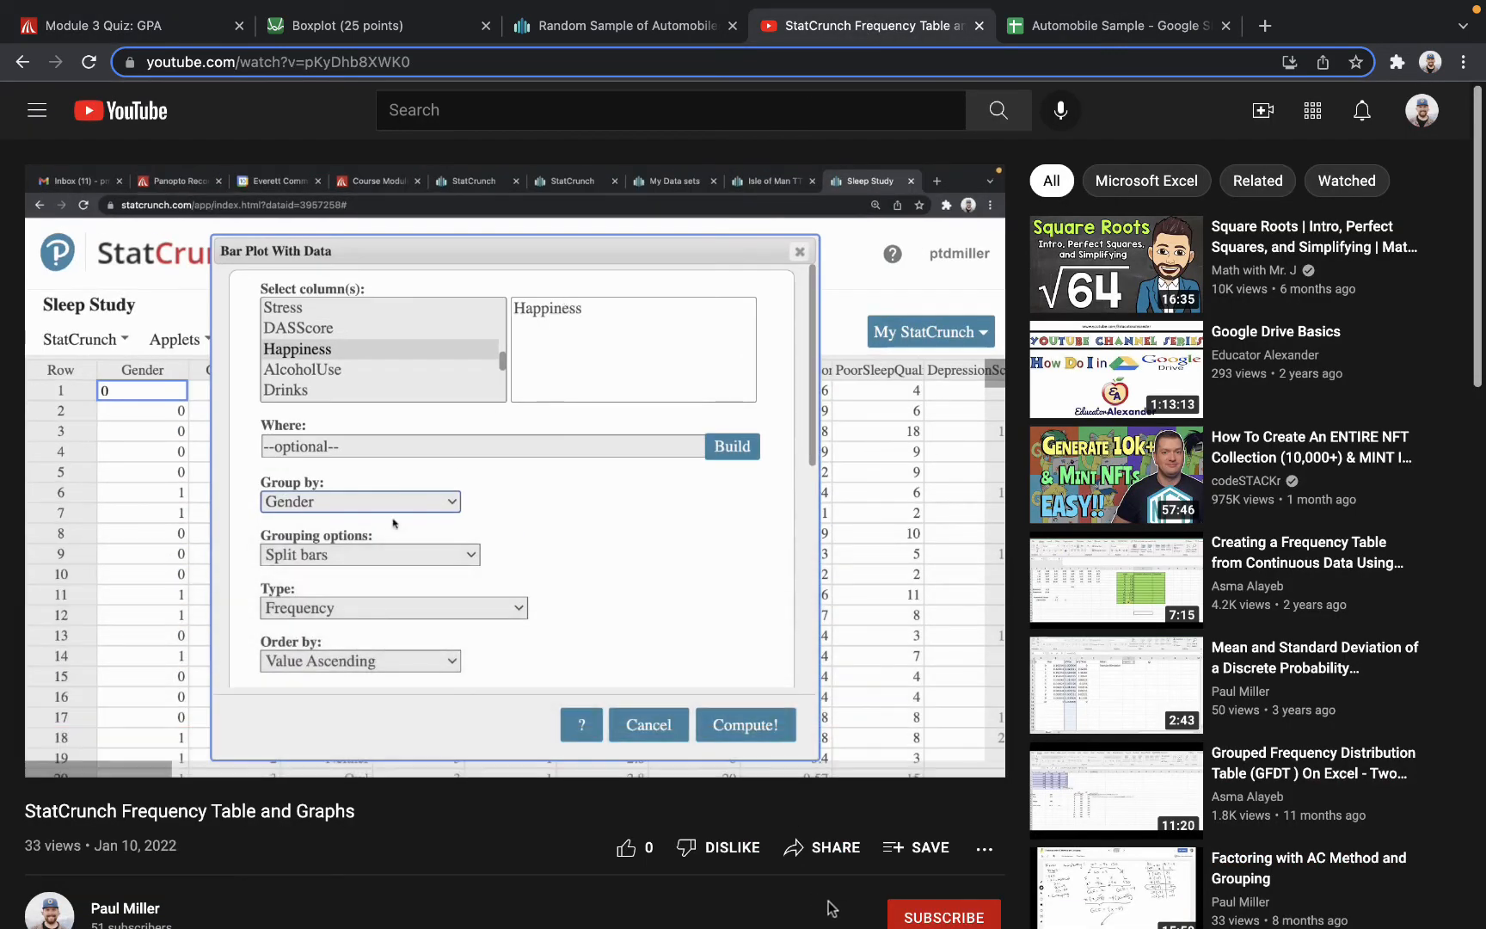
click(810, 850)
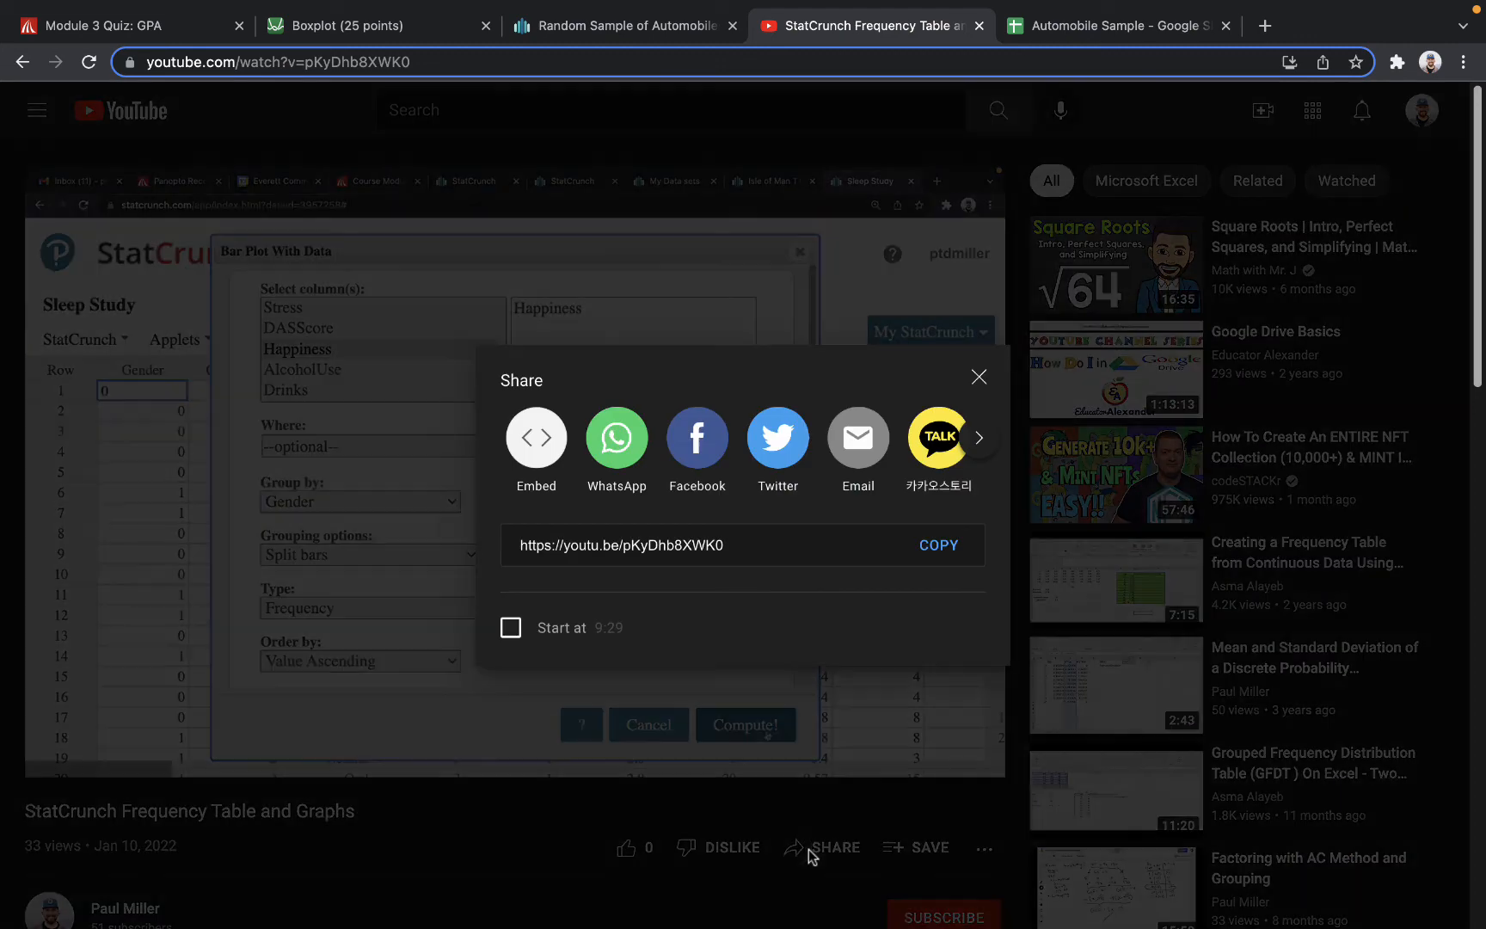
click(535, 445)
click(988, 421)
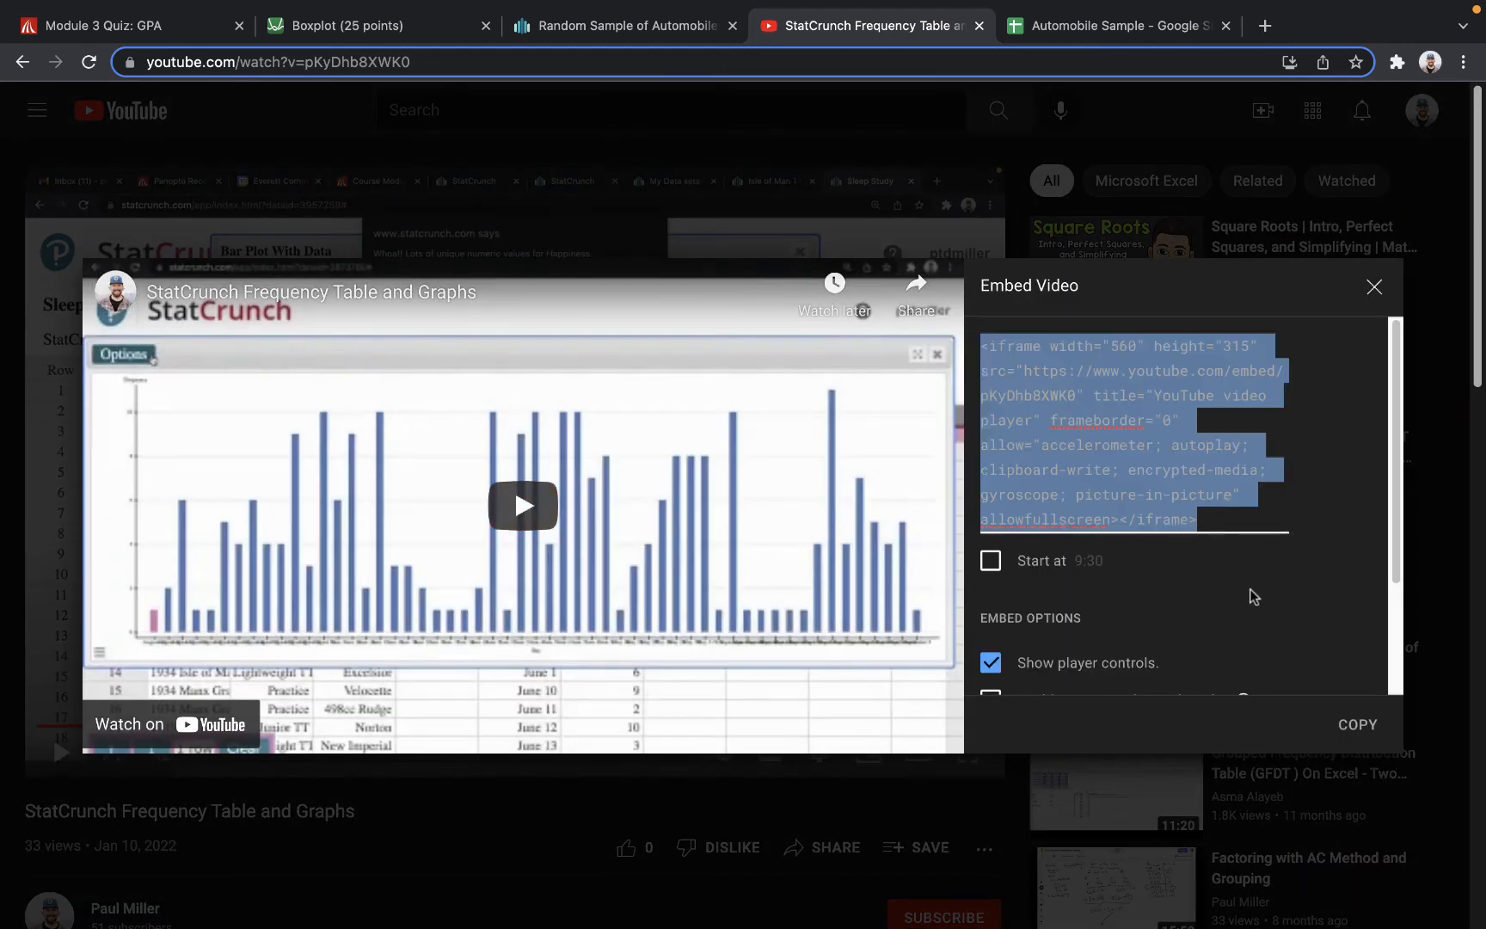
click(1364, 728)
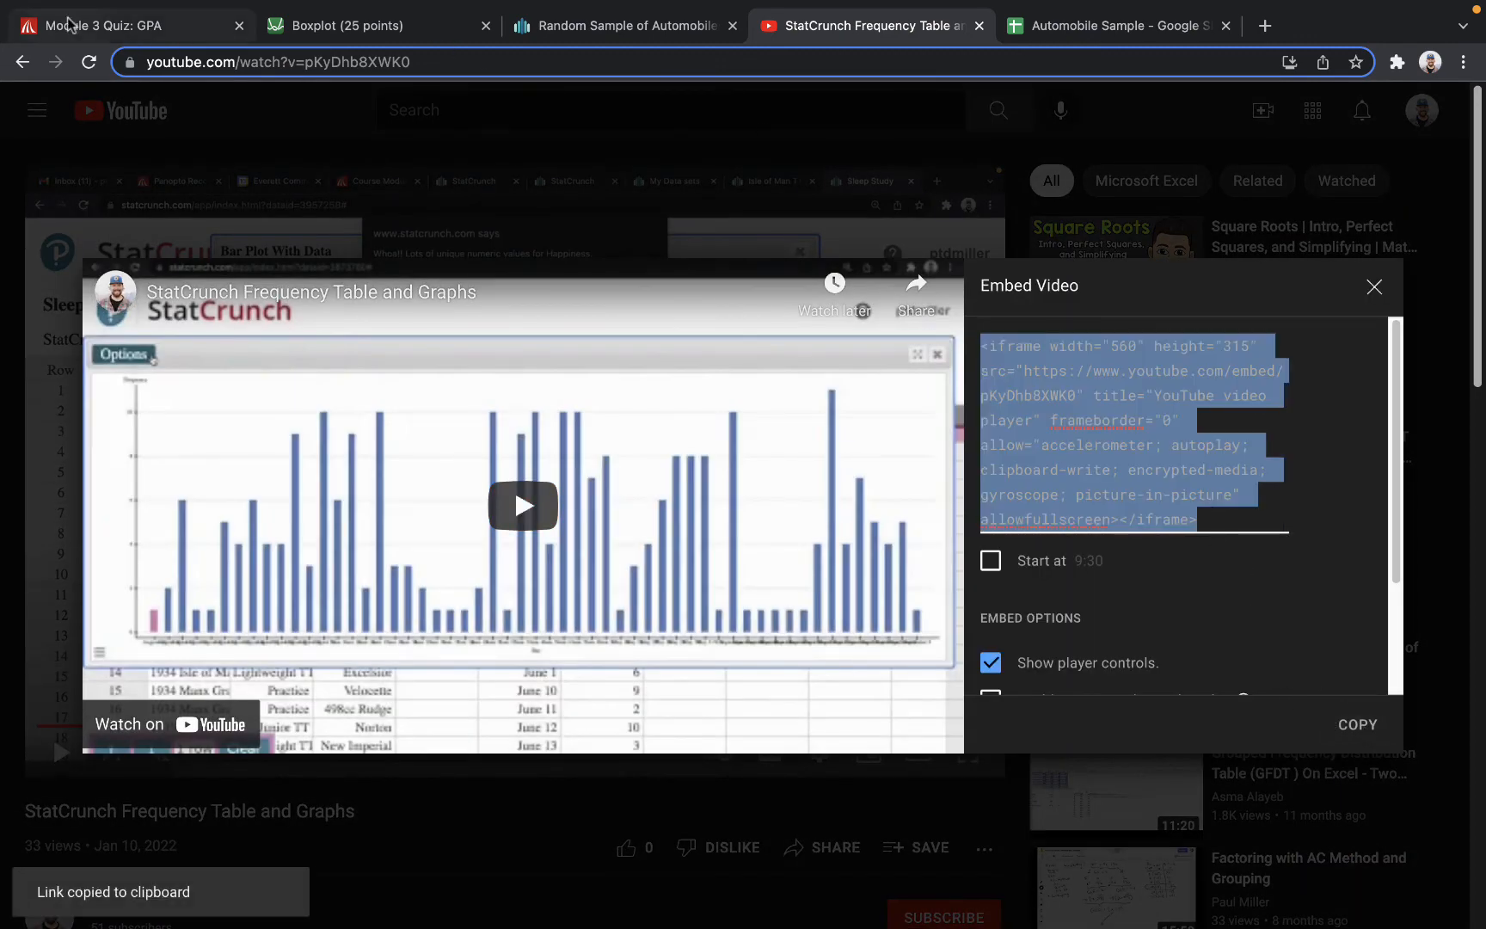
Return to the Canvas submission and embed the StatCrunch video below the MPG table using the copied iframe code.
click(95, 25)
click(1275, 295)
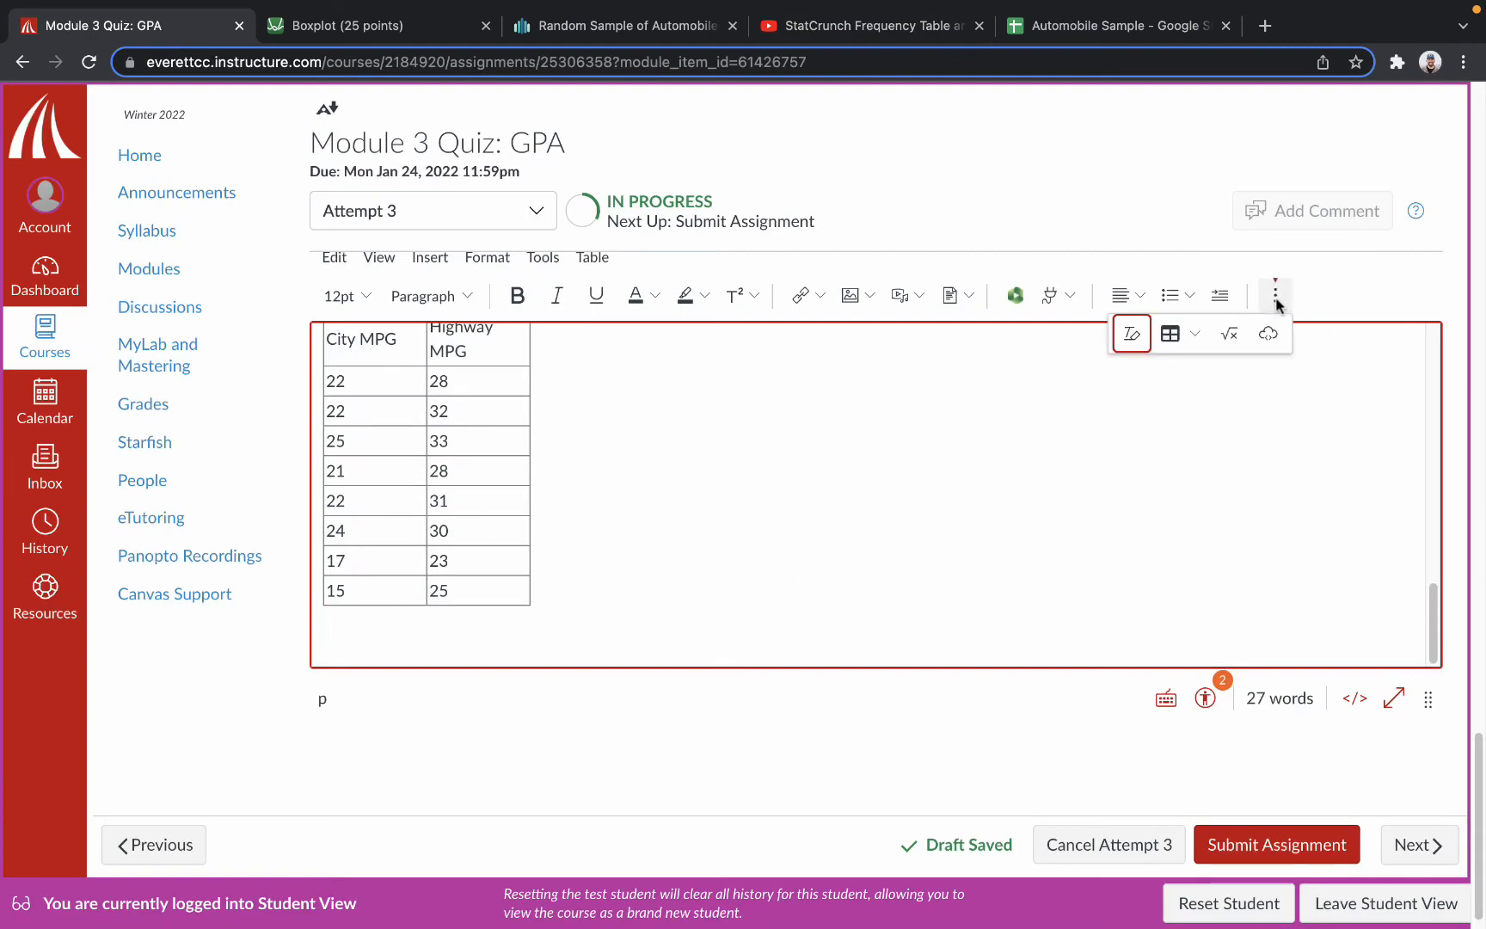
click(1270, 334)
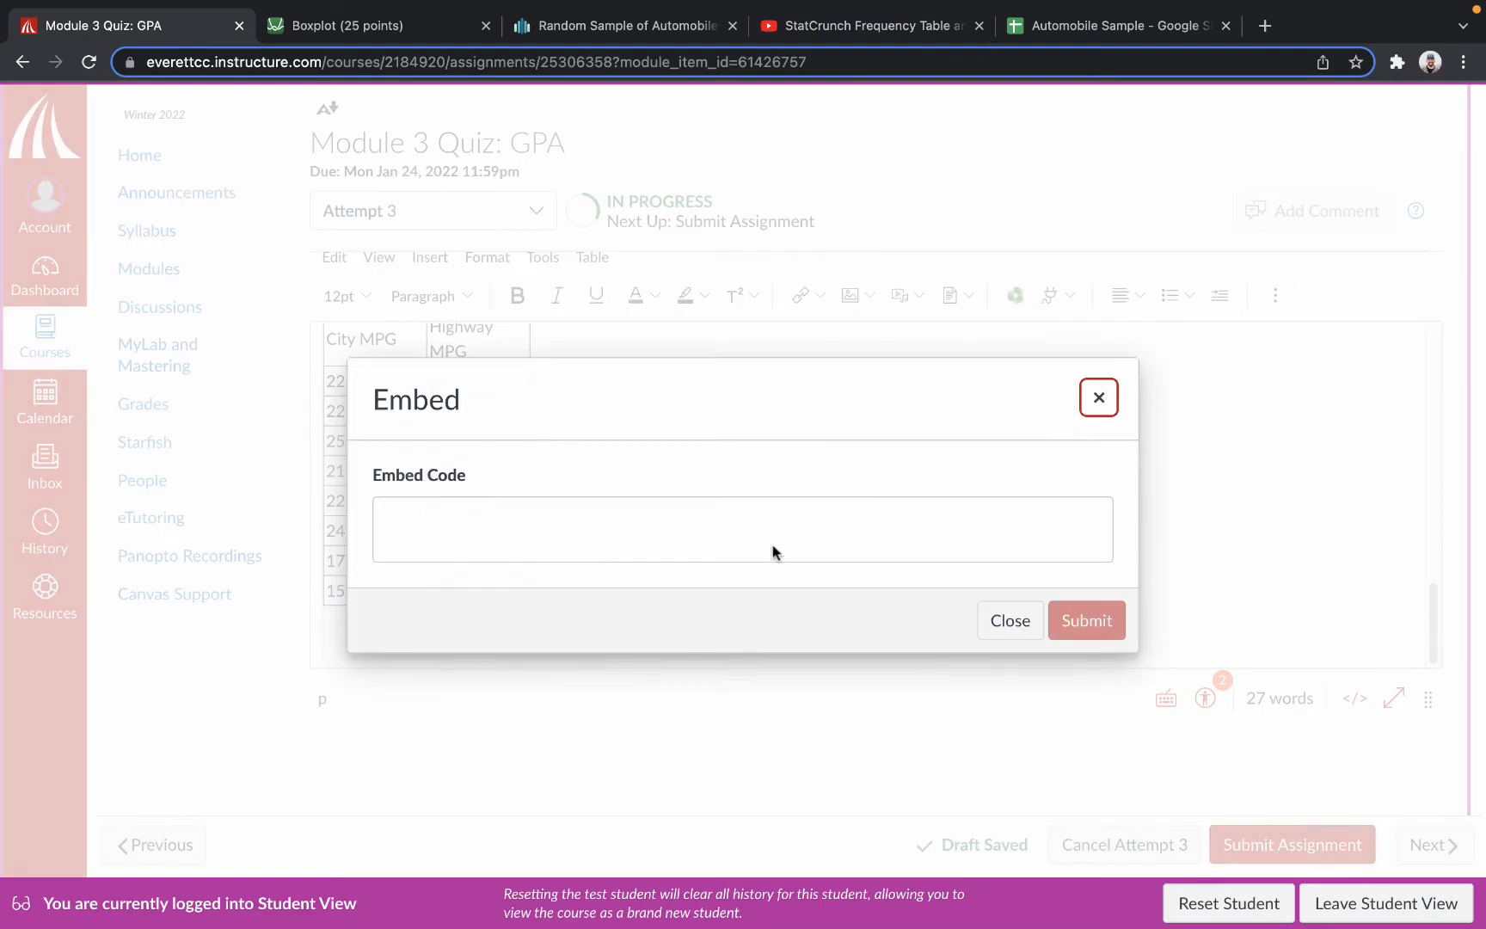
click(603, 537)
key(super+v)
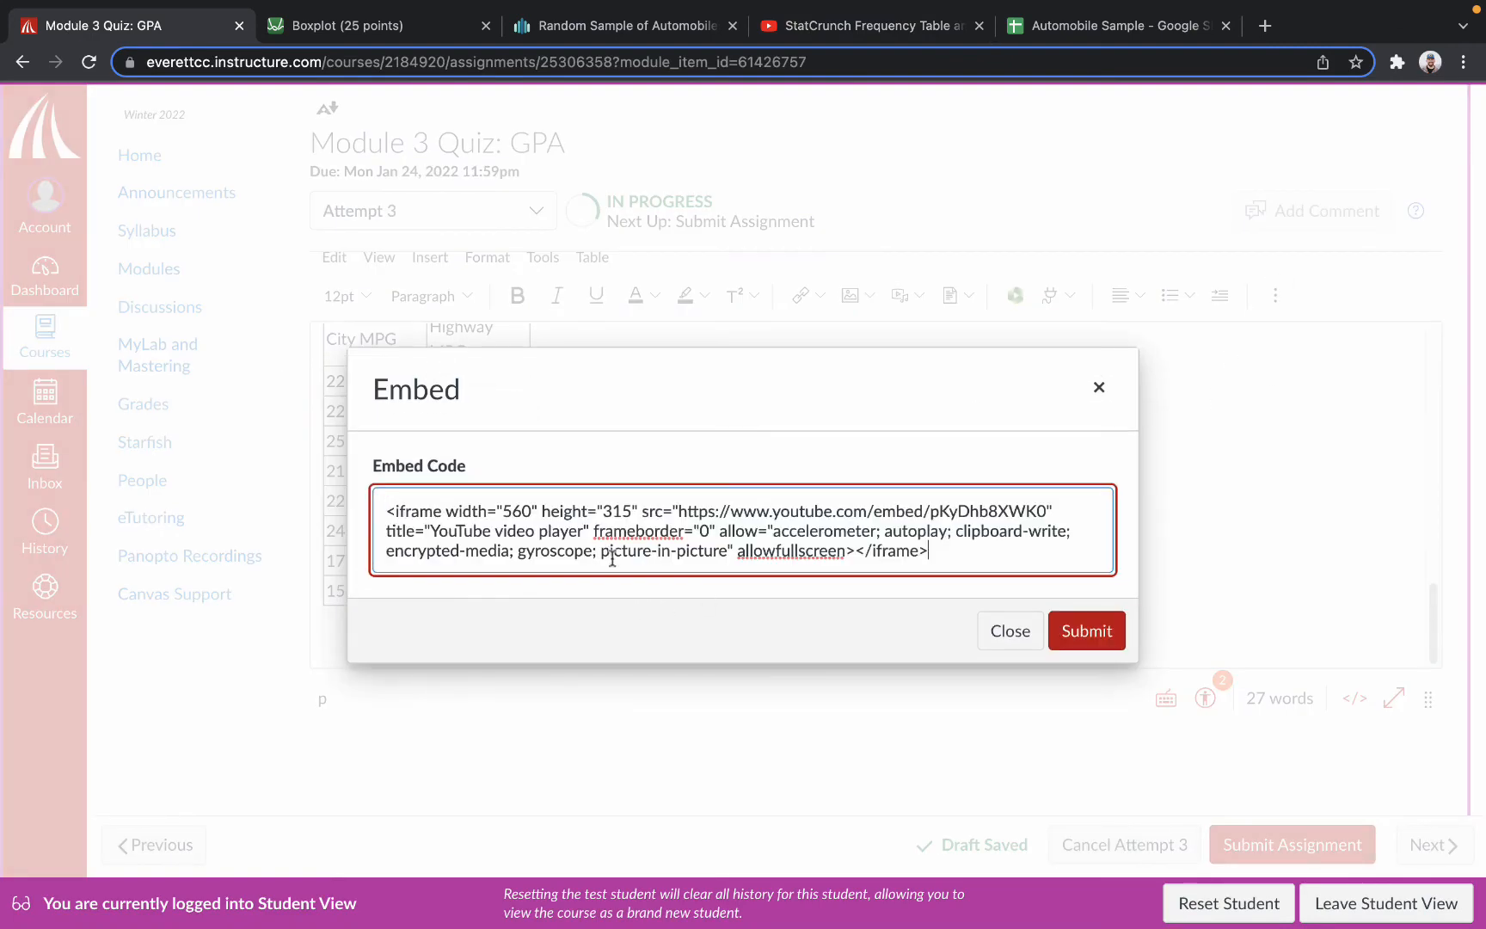
click(1101, 636)
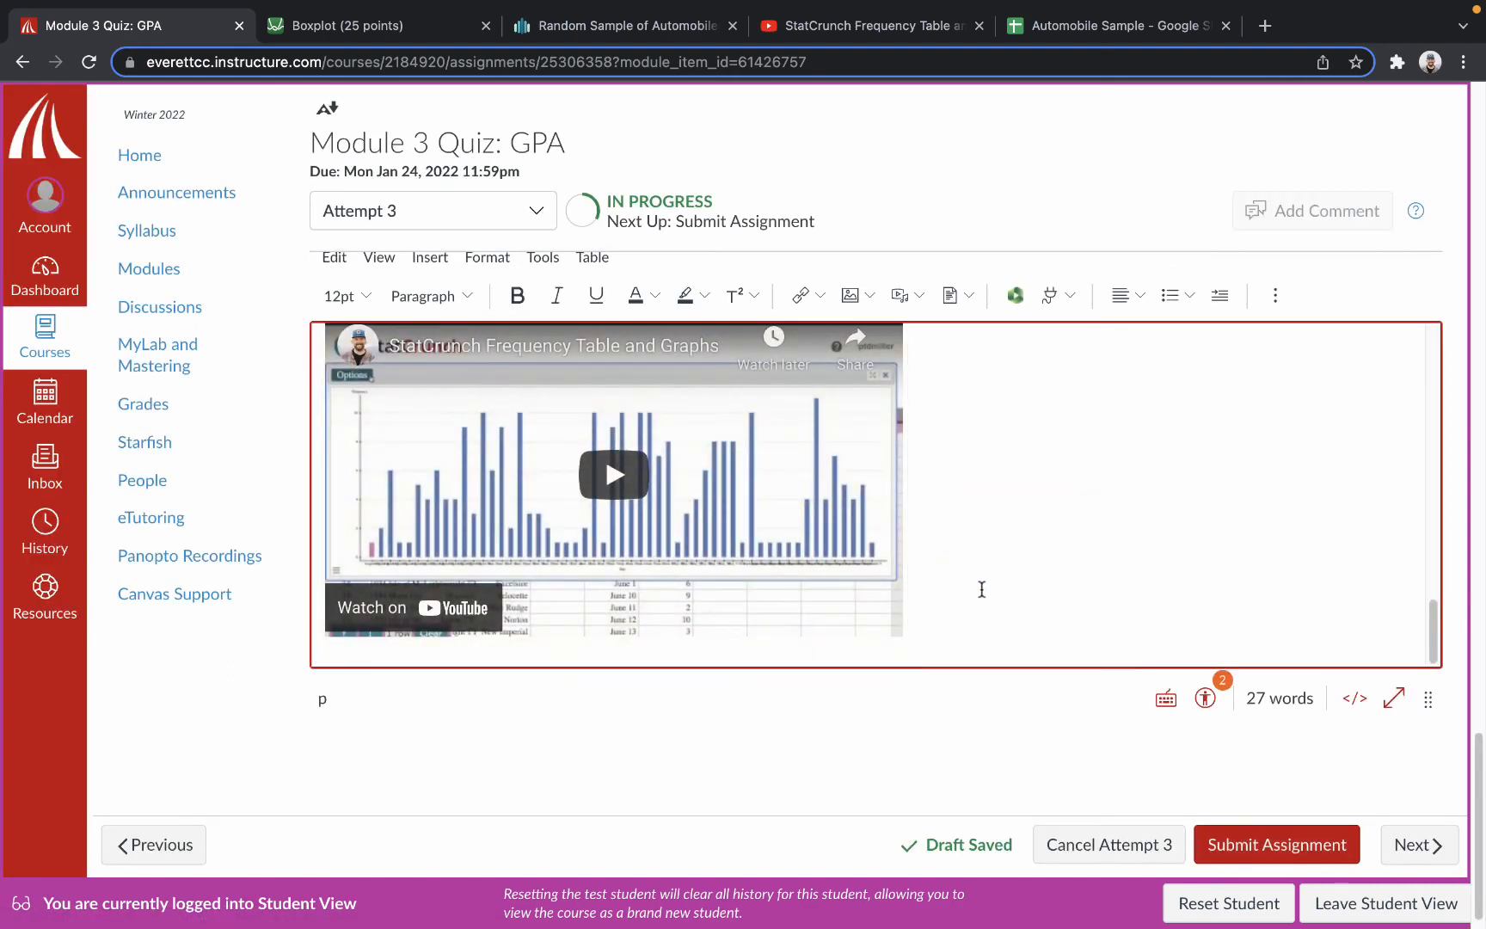
Paste the iframe code as plain text beneath the embedded video and delete it again.
key(super+v)
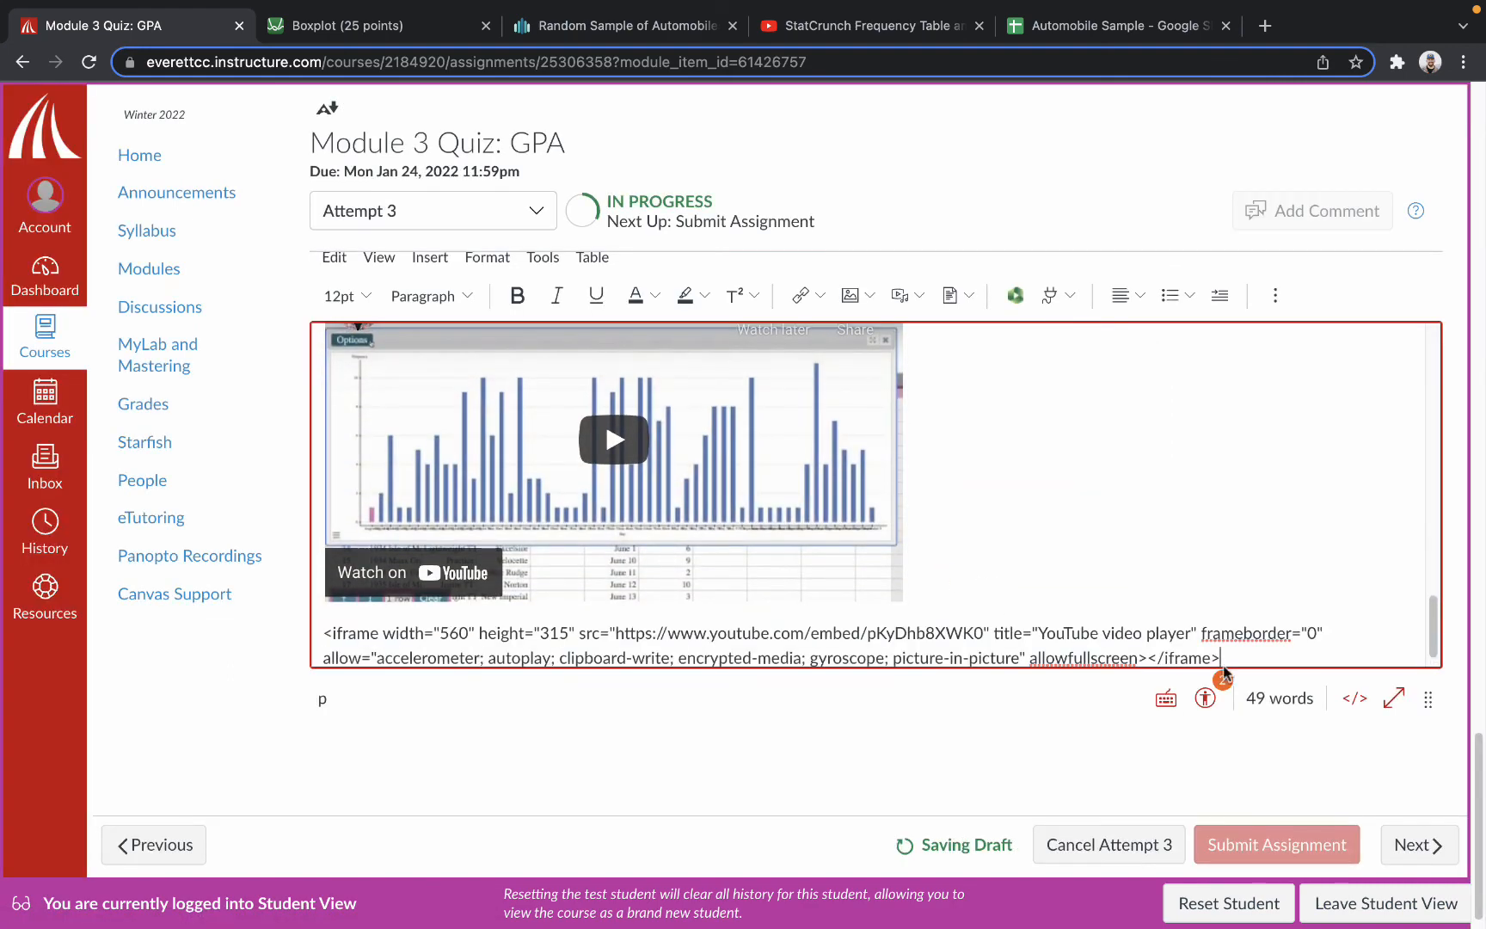
drag(1213, 658, 322, 633)
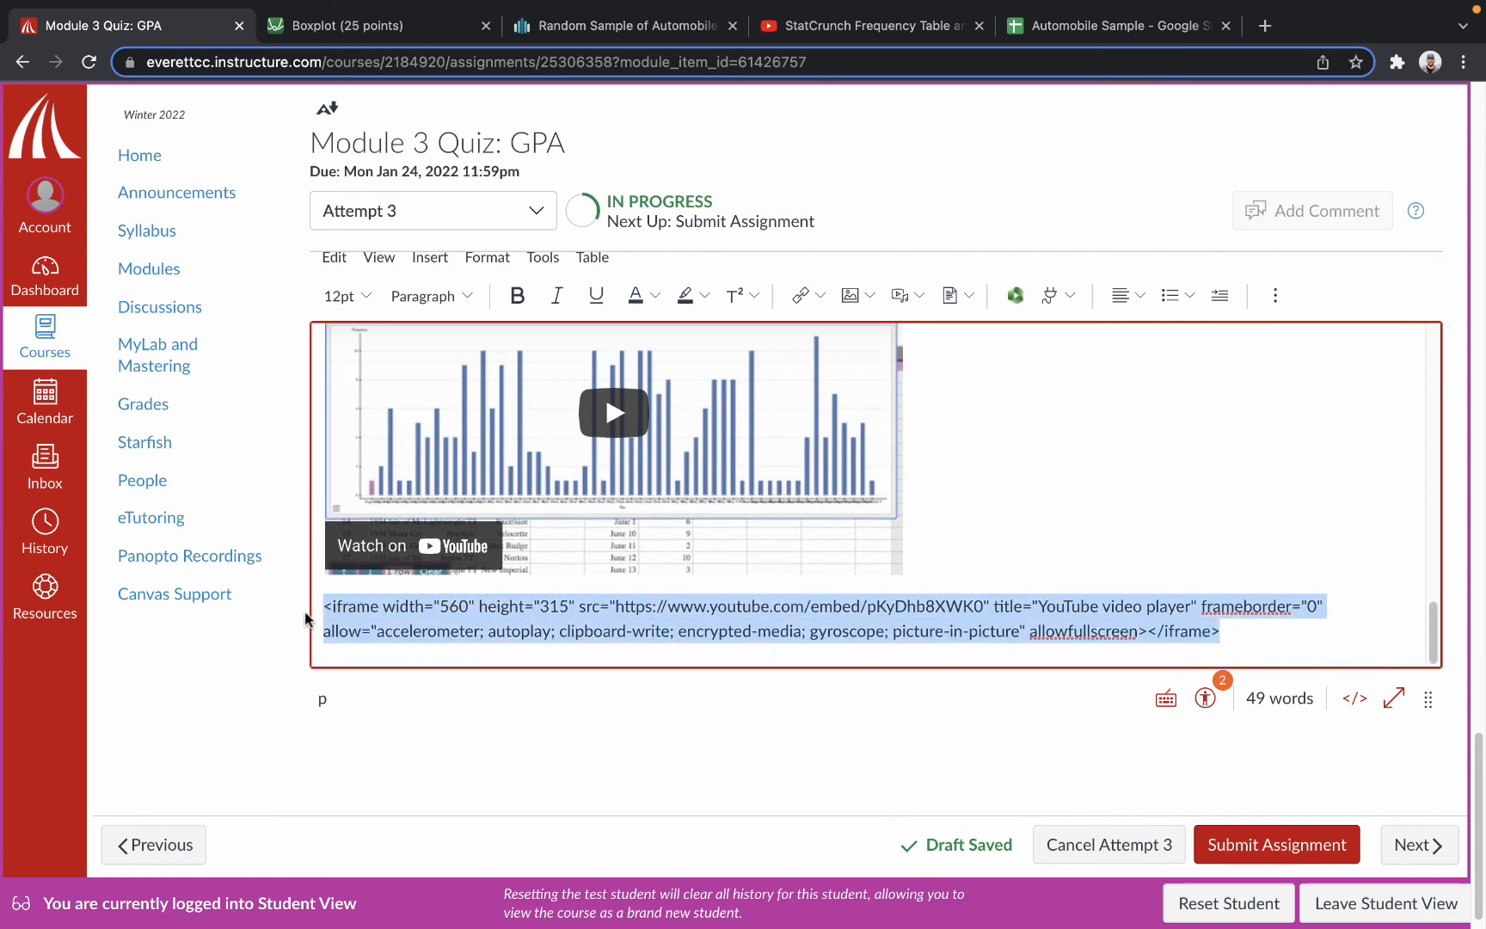
key(BackSpace)
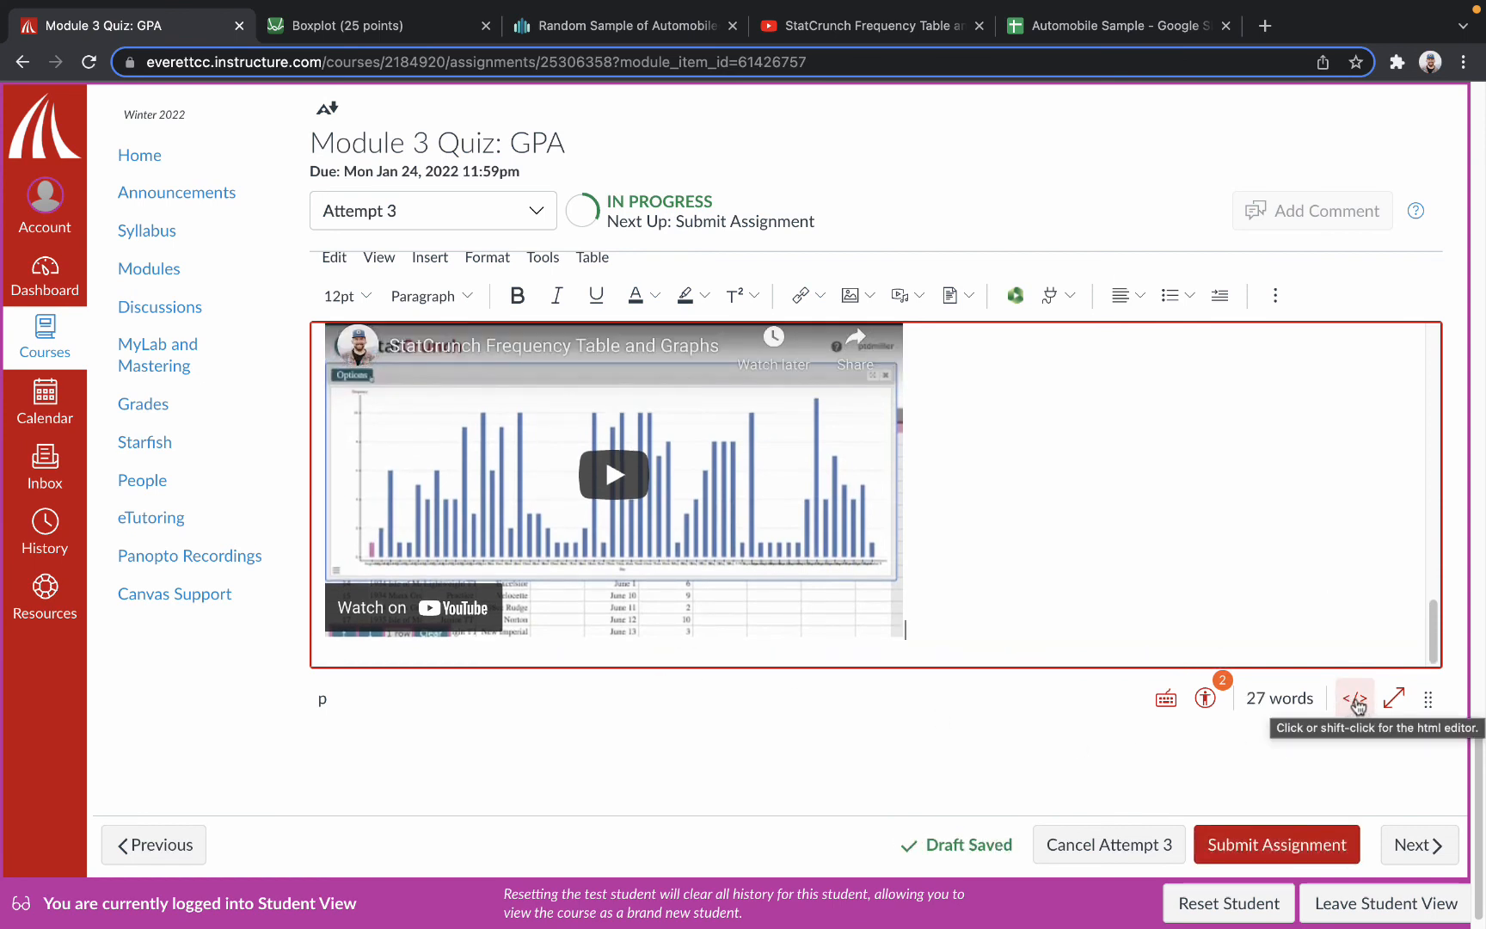
Switch the submission editor to its HTML view and examine the code of the inserted content.
click(1354, 700)
scroll(985, 490, up, 7)
scroll(981, 486, down, 4)
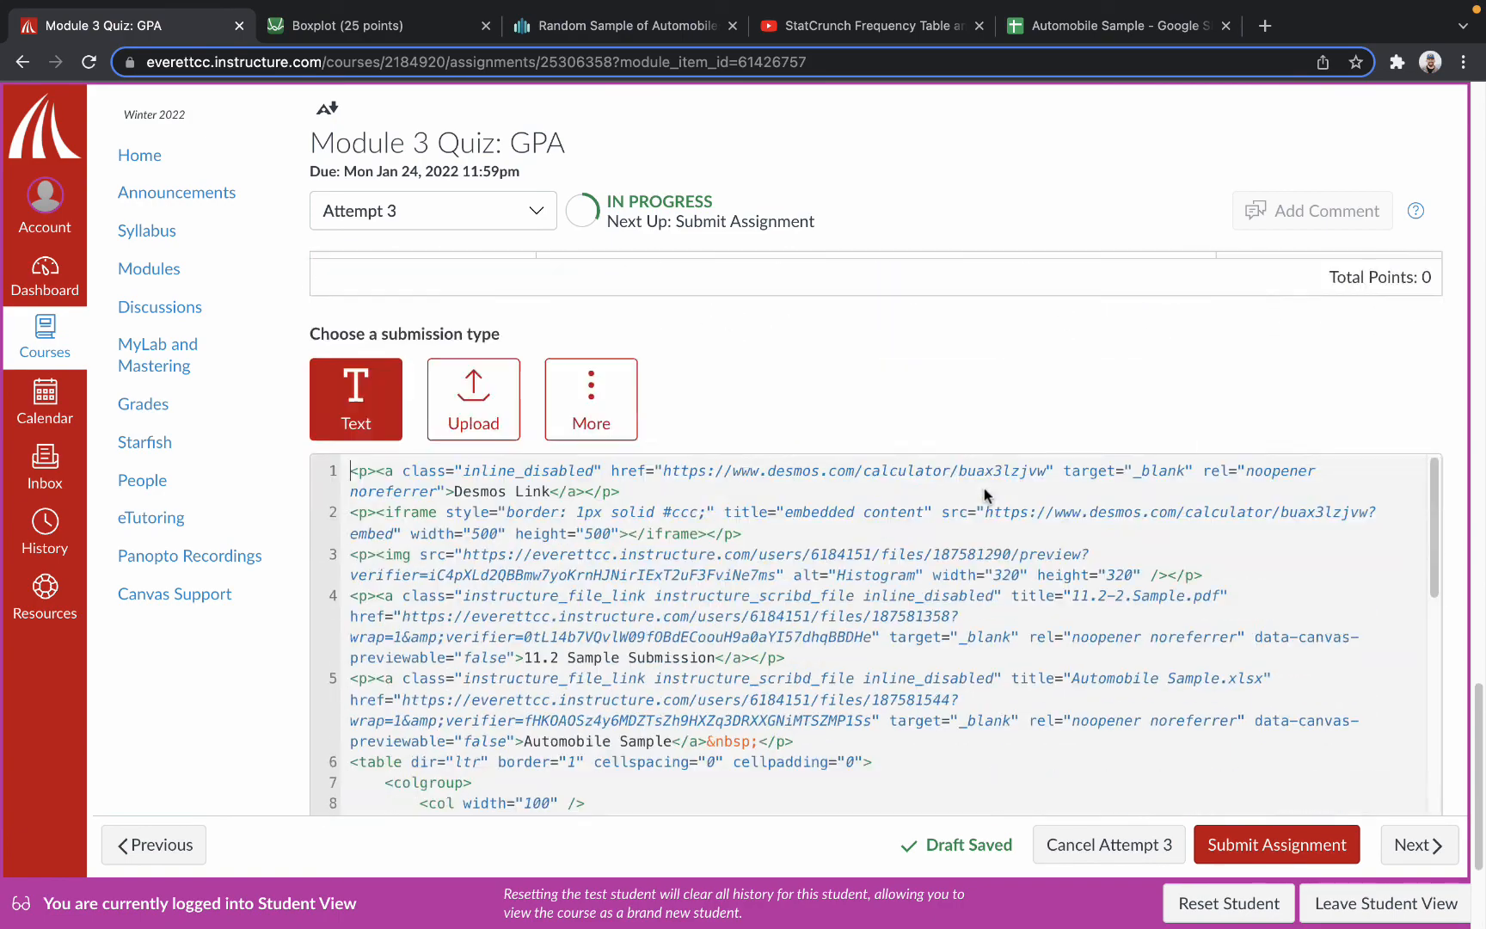
Return the submission editor from HTML to its rich text view and submit Attempt 3 of the assignment.
scroll(983, 487, down, 3)
drag(1435, 333, 1440, 390)
scroll(1429, 462, up, 3)
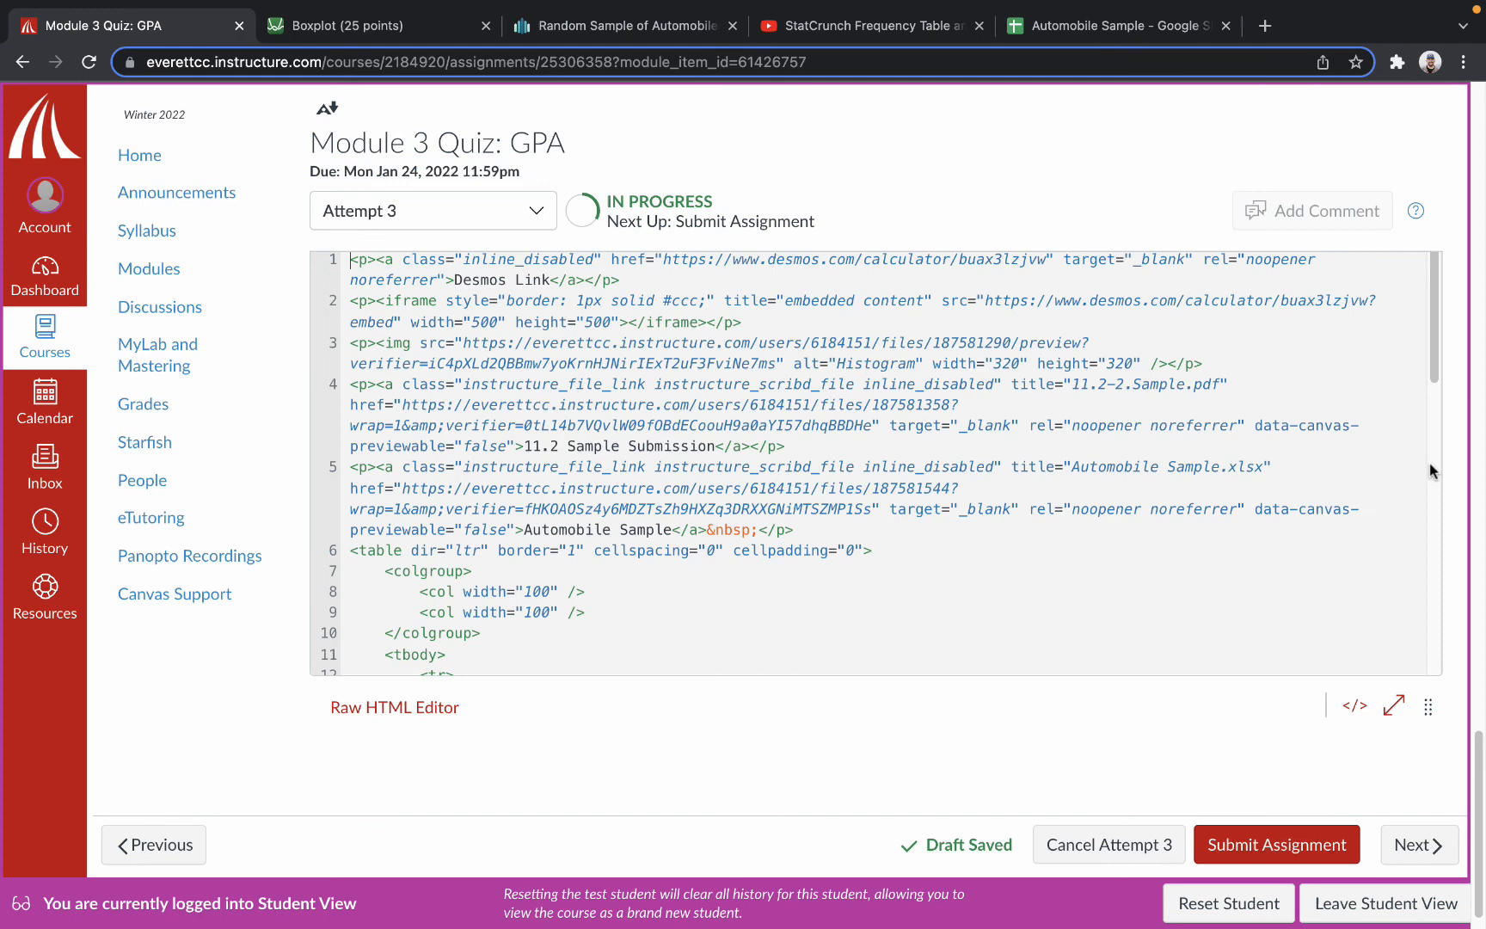
click(1354, 705)
scroll(1107, 553, down, 15)
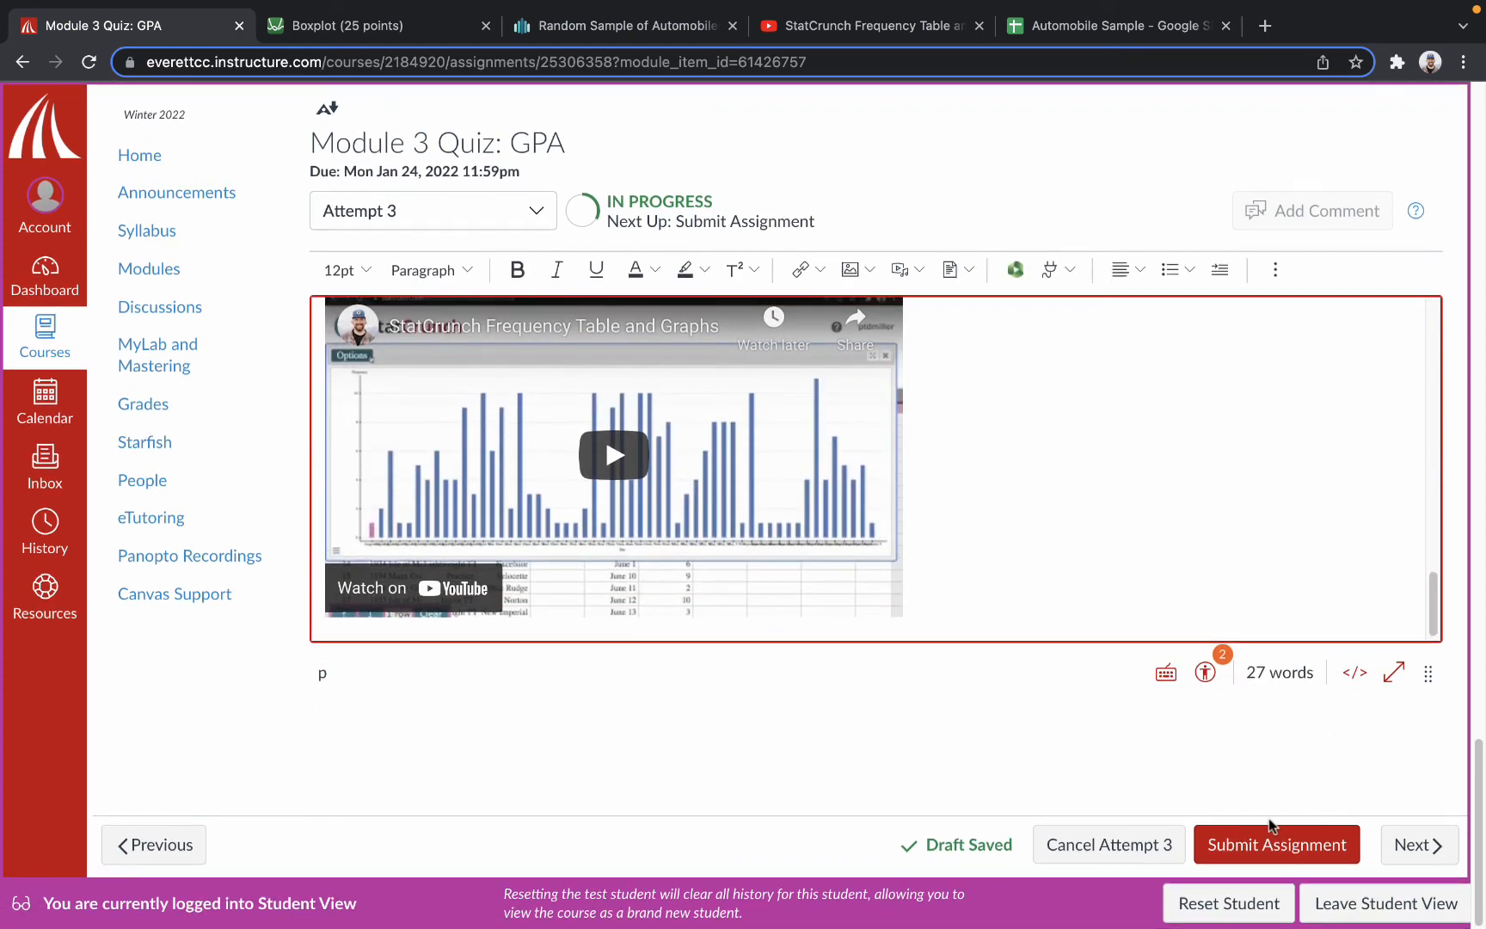
click(1274, 837)
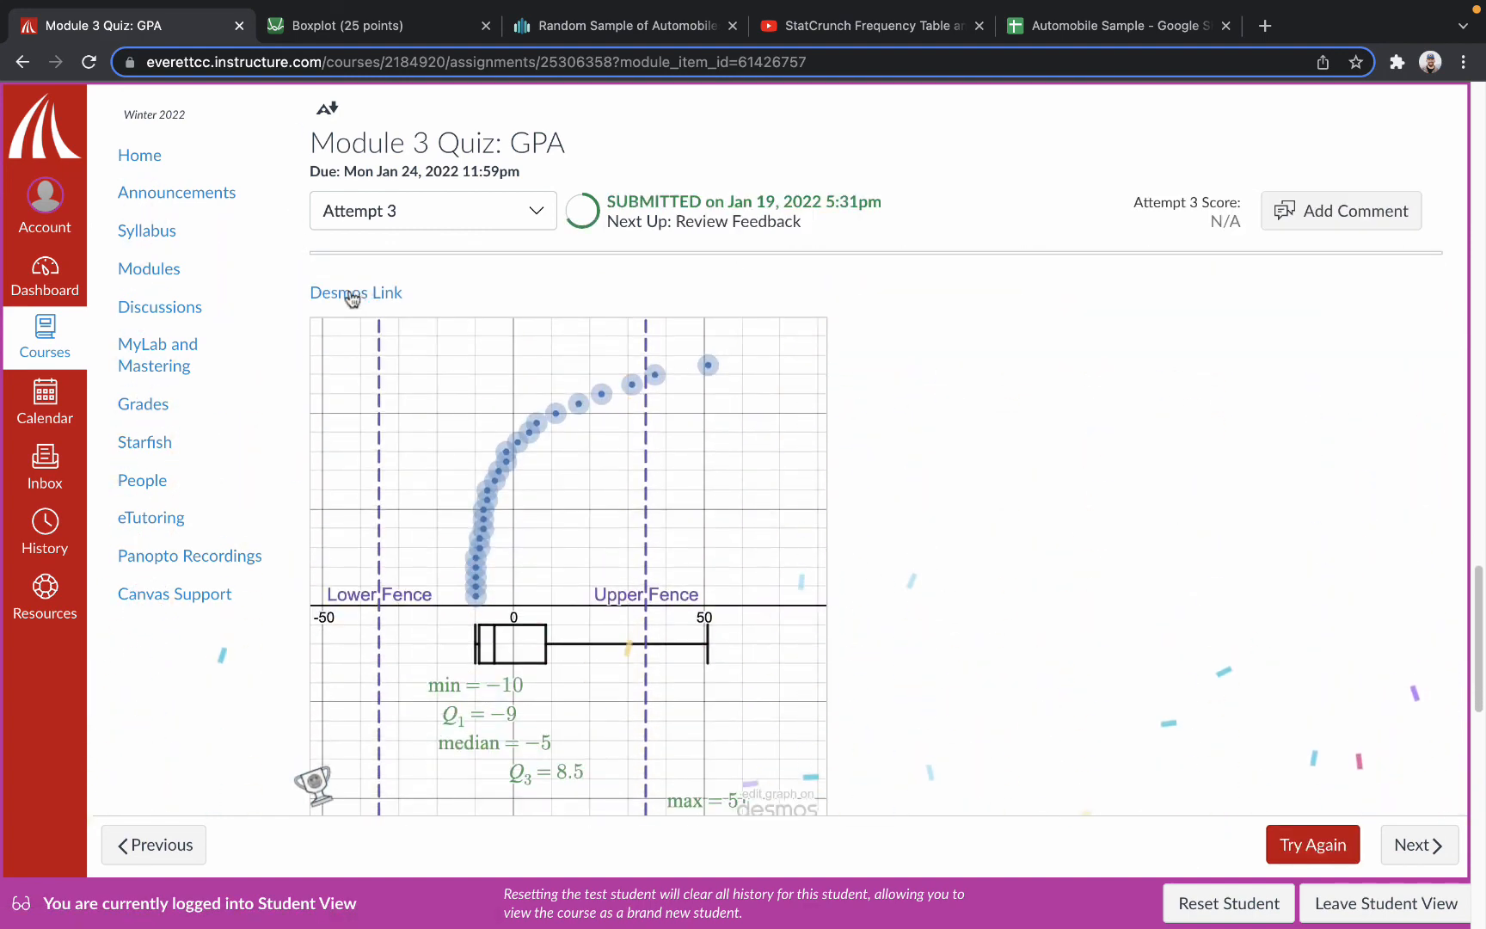
Open the Desmos link in the submitted attempt to test it, and return to the submission to review its embedded graph.
click(320, 294)
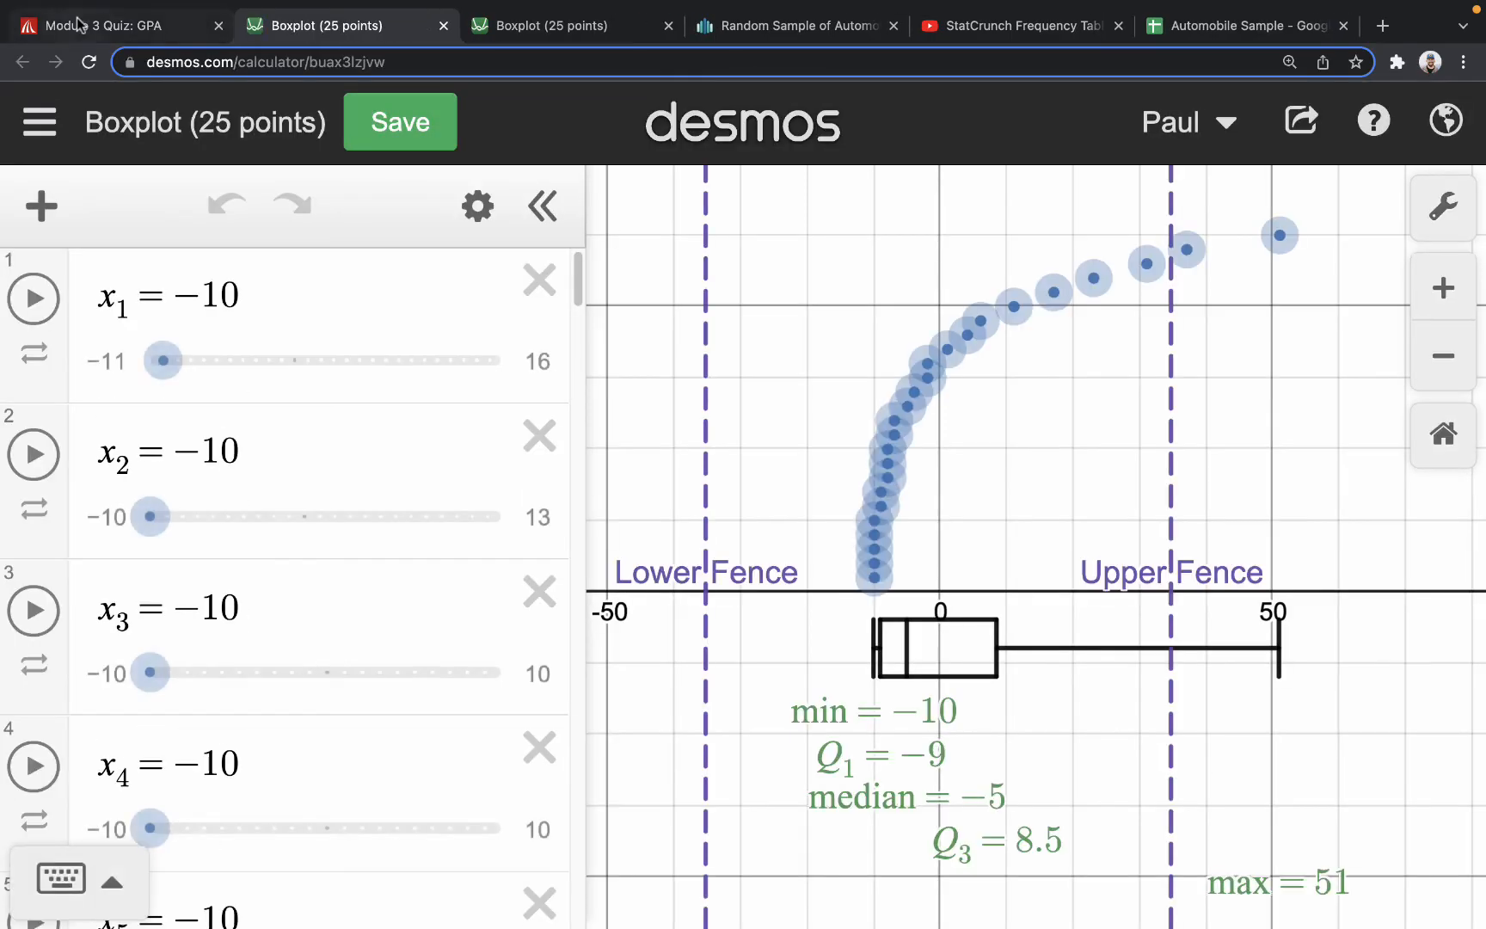
click(82, 25)
scroll(583, 286, up, 2)
mouse_move(706, 285)
mouse_down()
mouse_move(630, 289)
mouse_move(784, 292)
mouse_move(723, 287)
mouse_up()
scroll(914, 499, down, 8)
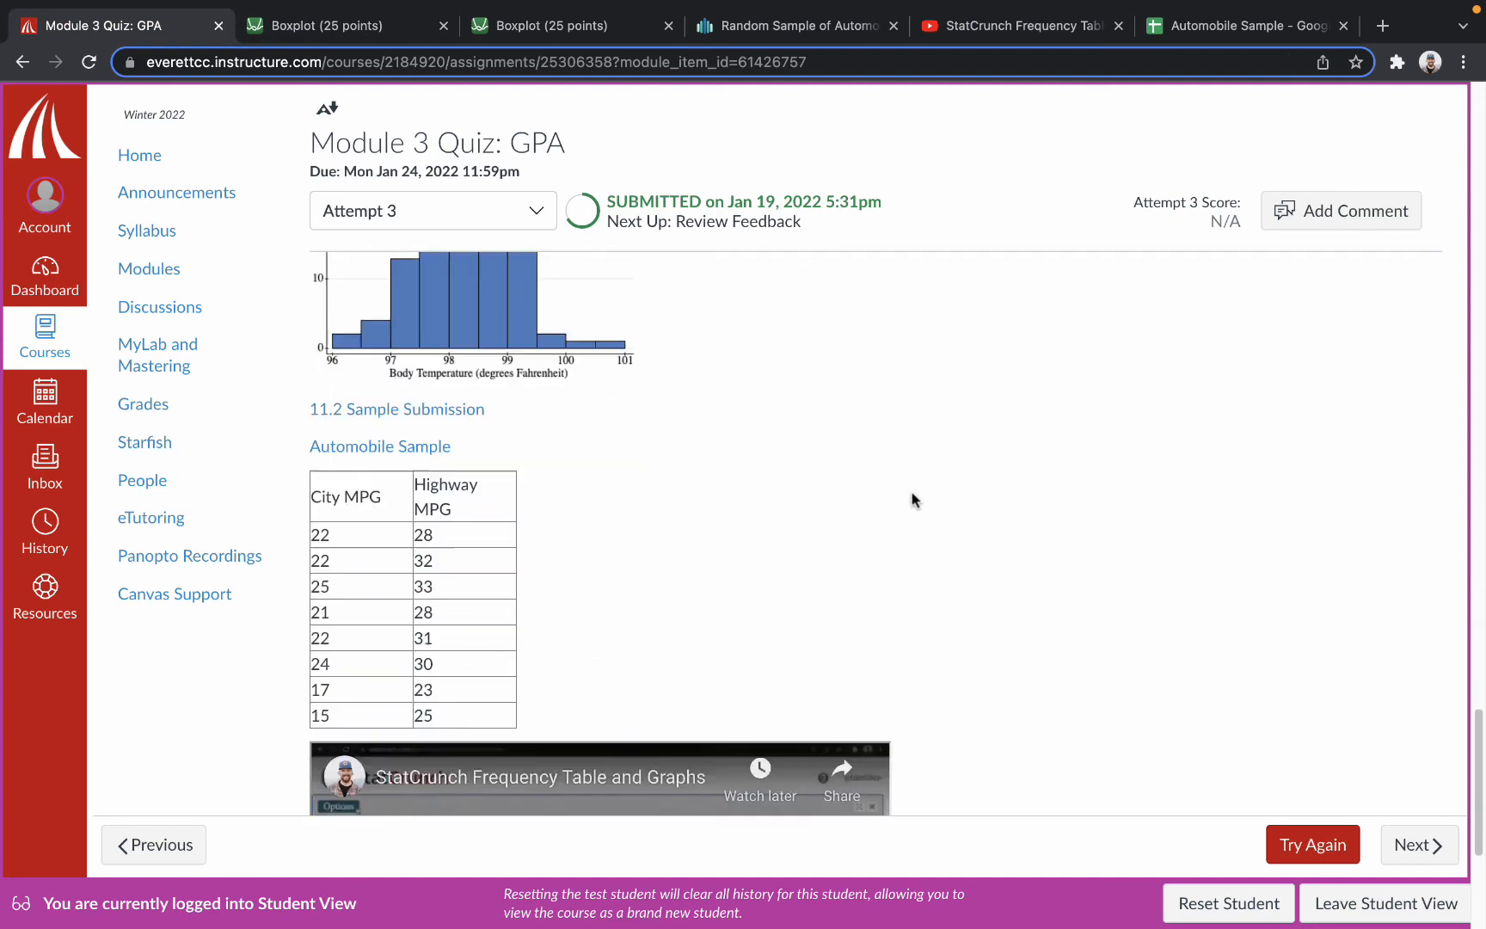
Open the submitted 11.2 Sample Submission PDF and the Automobile Sample file, look through the PDF's pages and close the PDF.
click(422, 409)
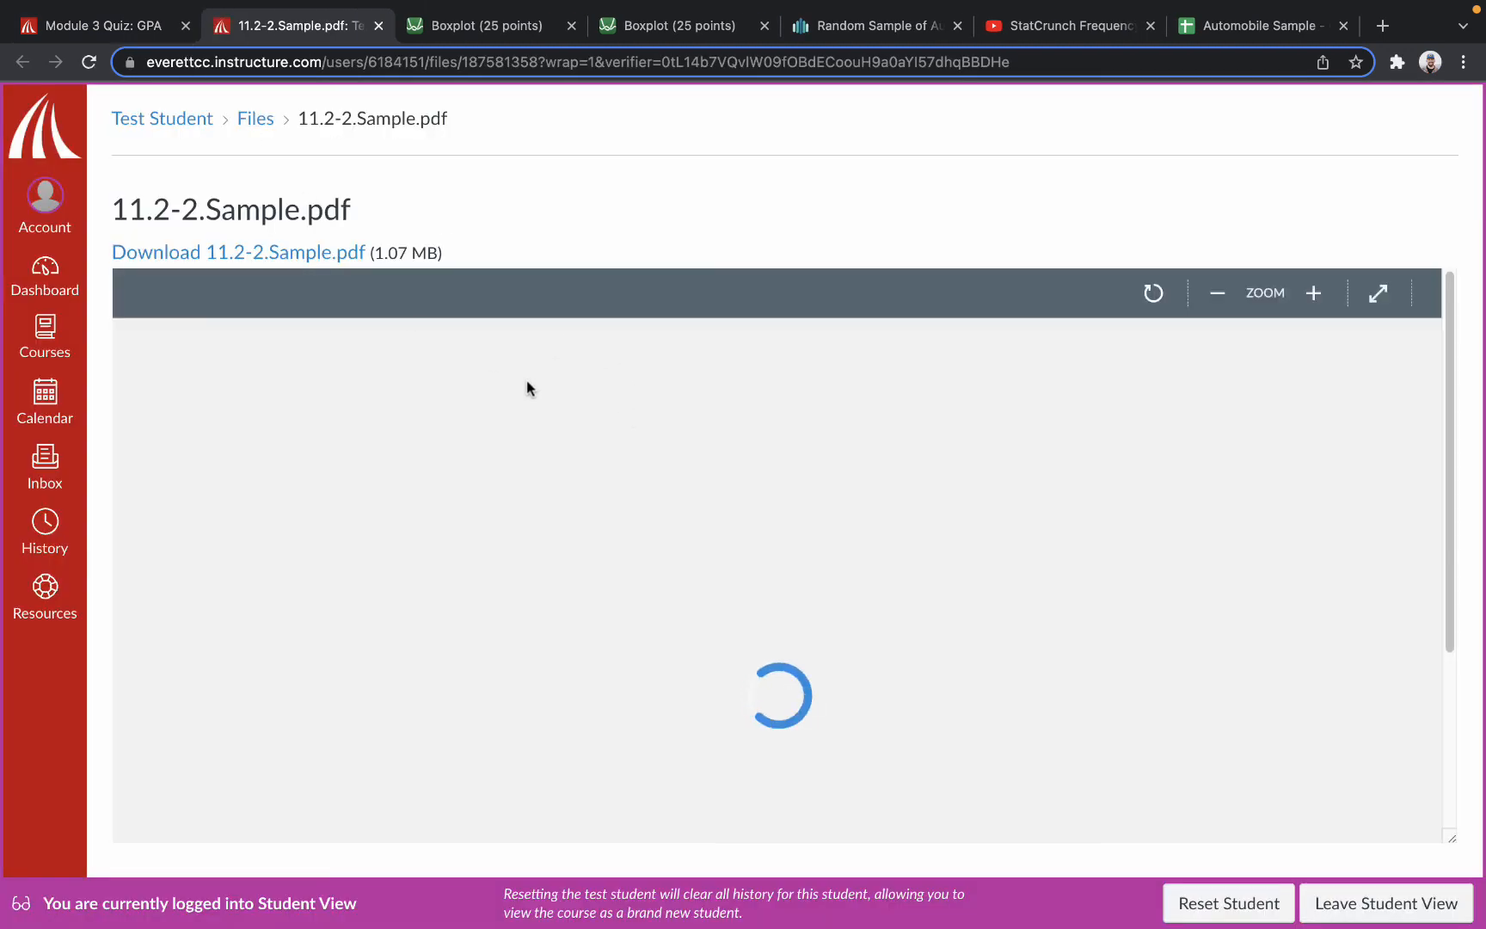
click(100, 24)
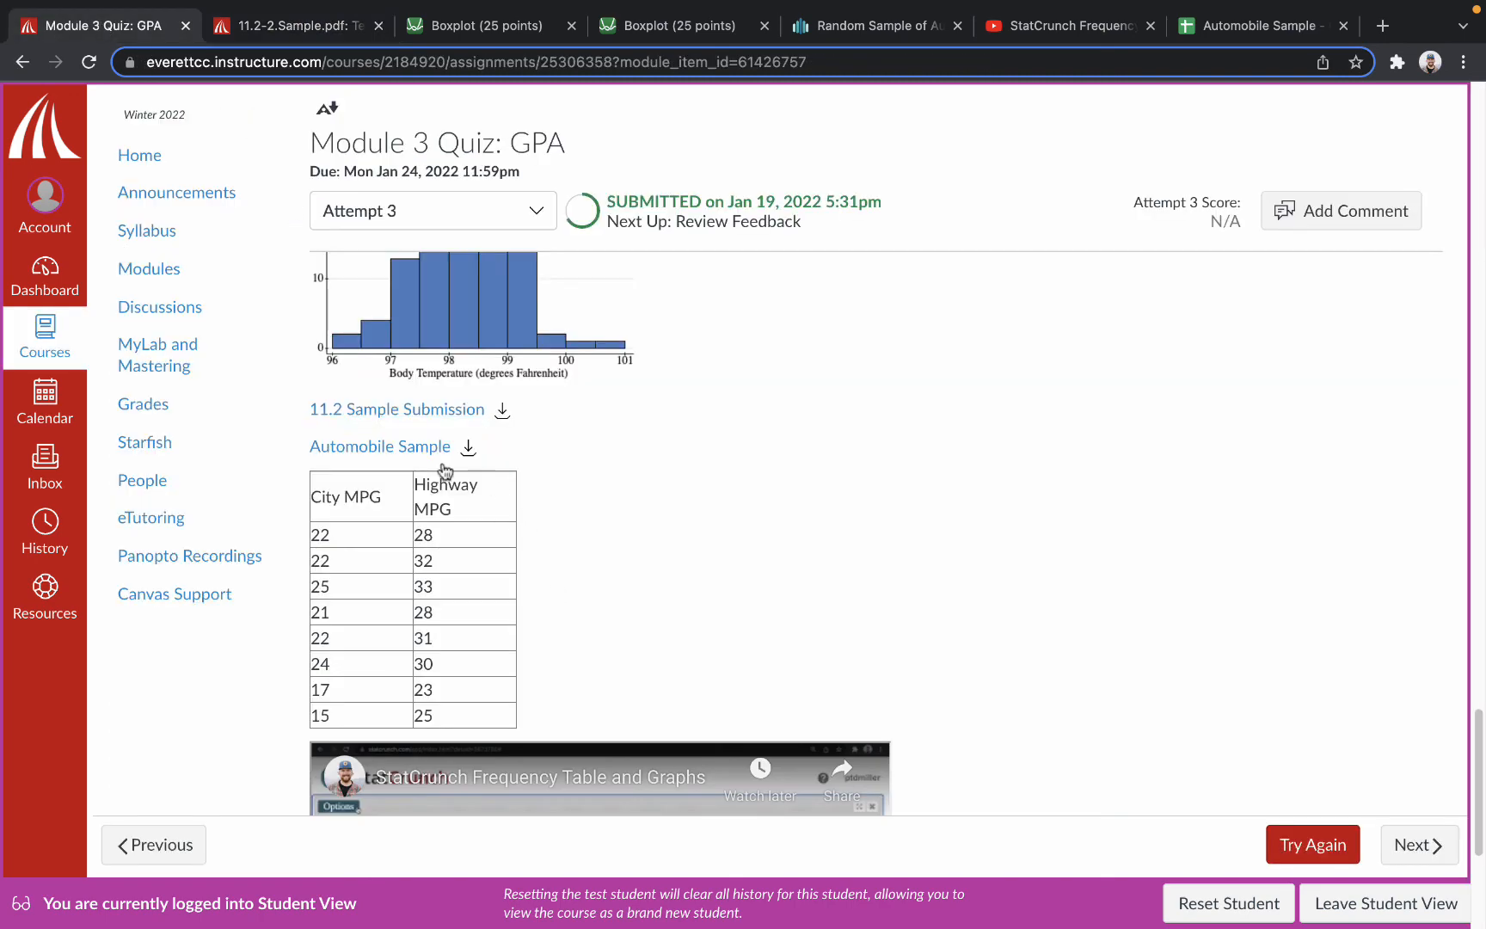
click(395, 444)
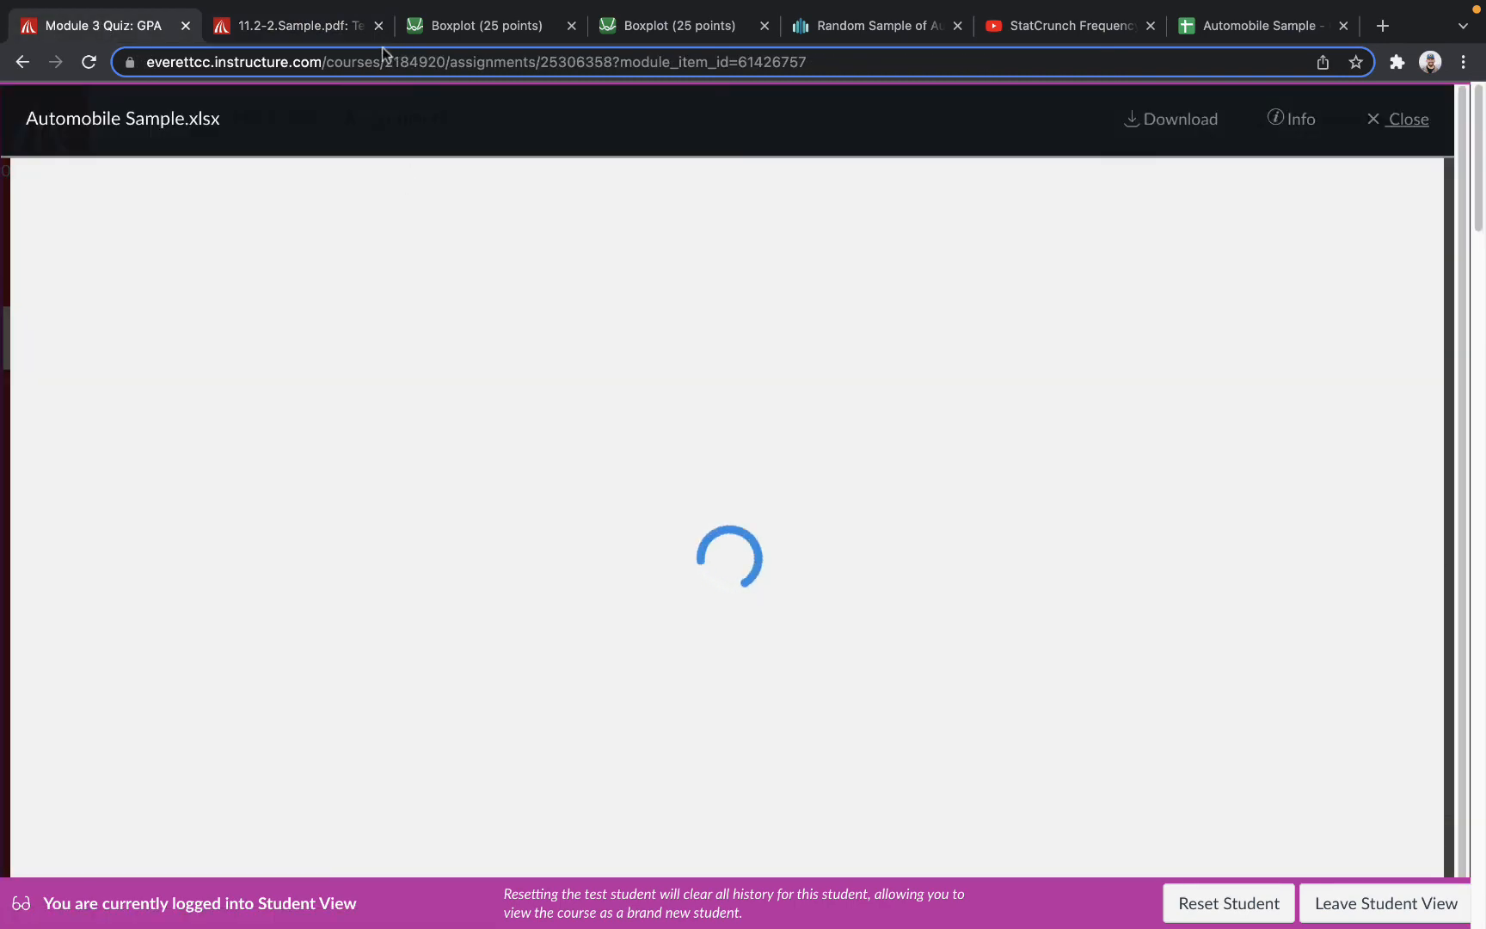
click(293, 26)
scroll(946, 563, down, 20)
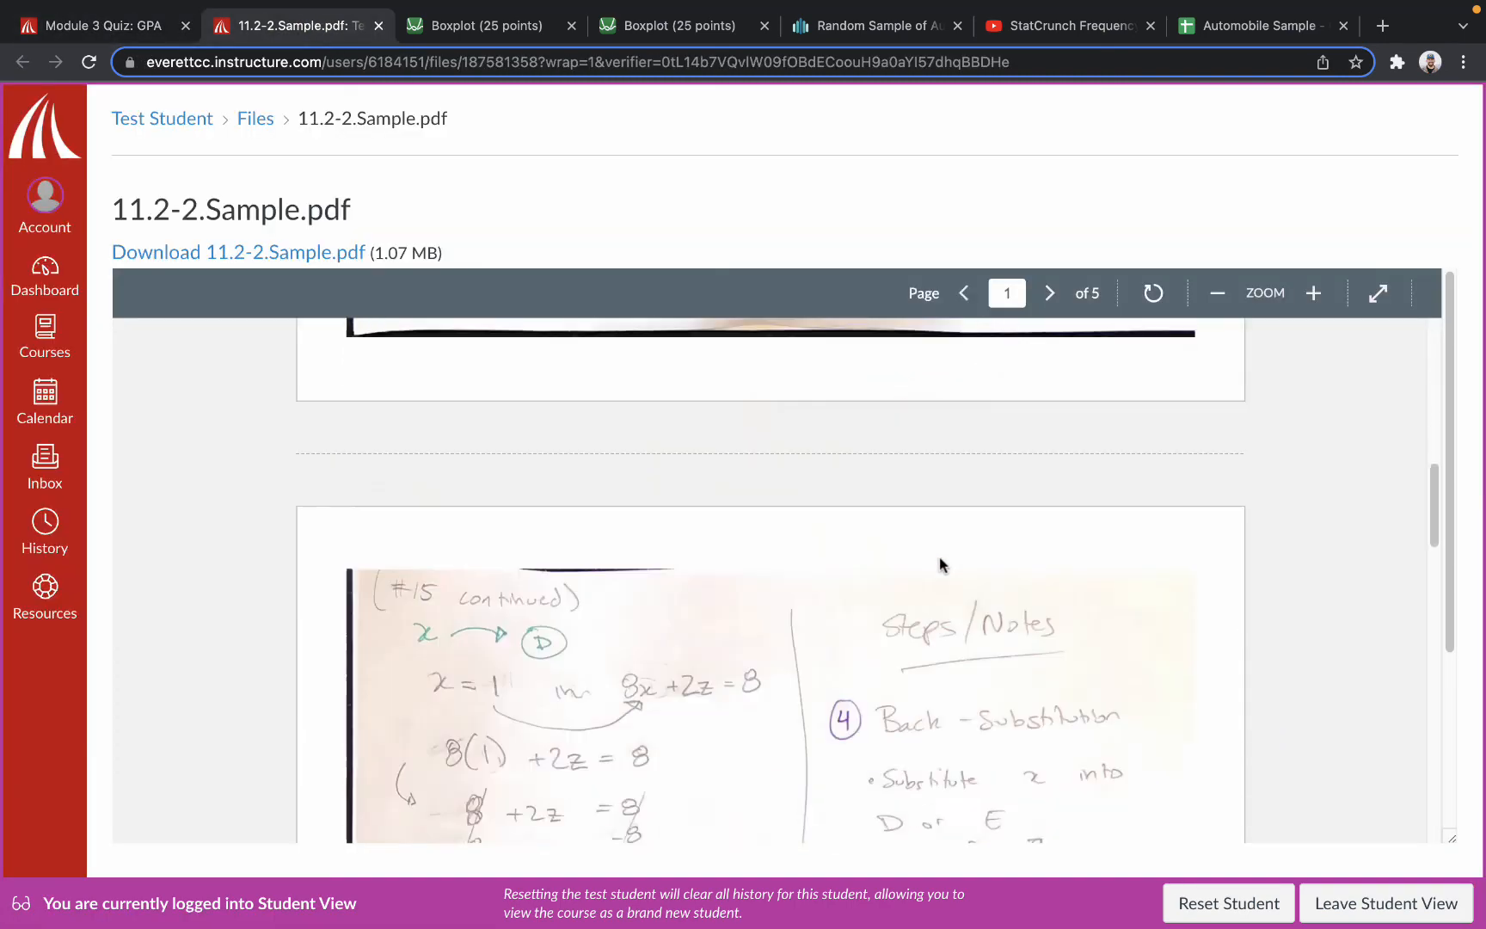
scroll(951, 564, up, 20)
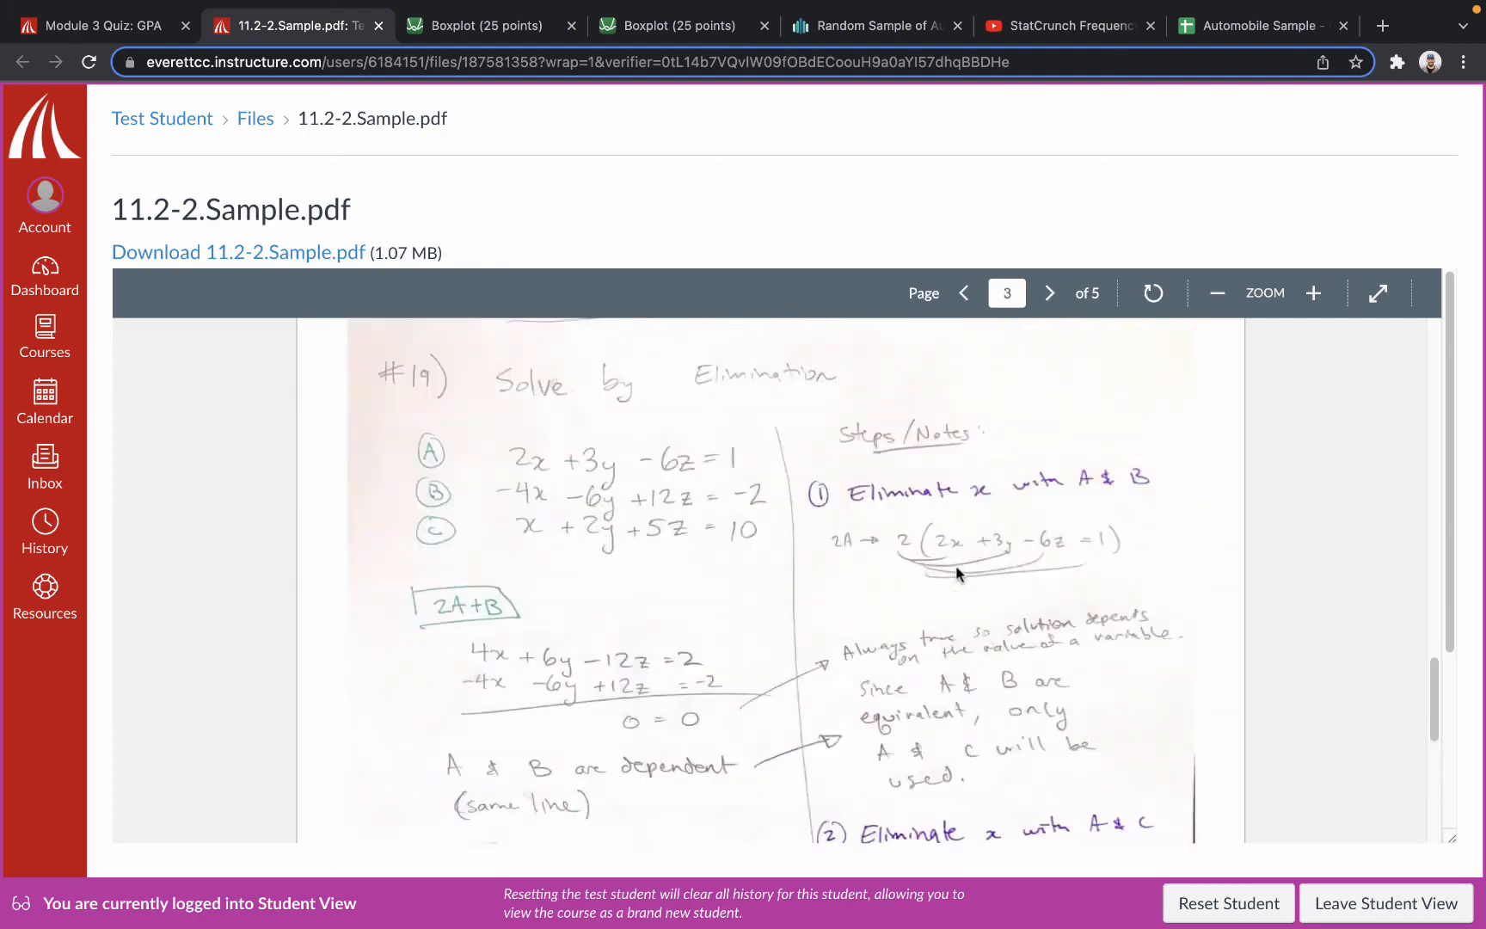
click(379, 26)
Look through the Automobile Sample.xlsx preview and close it.
scroll(727, 511, down, 3)
scroll(815, 475, up, 3)
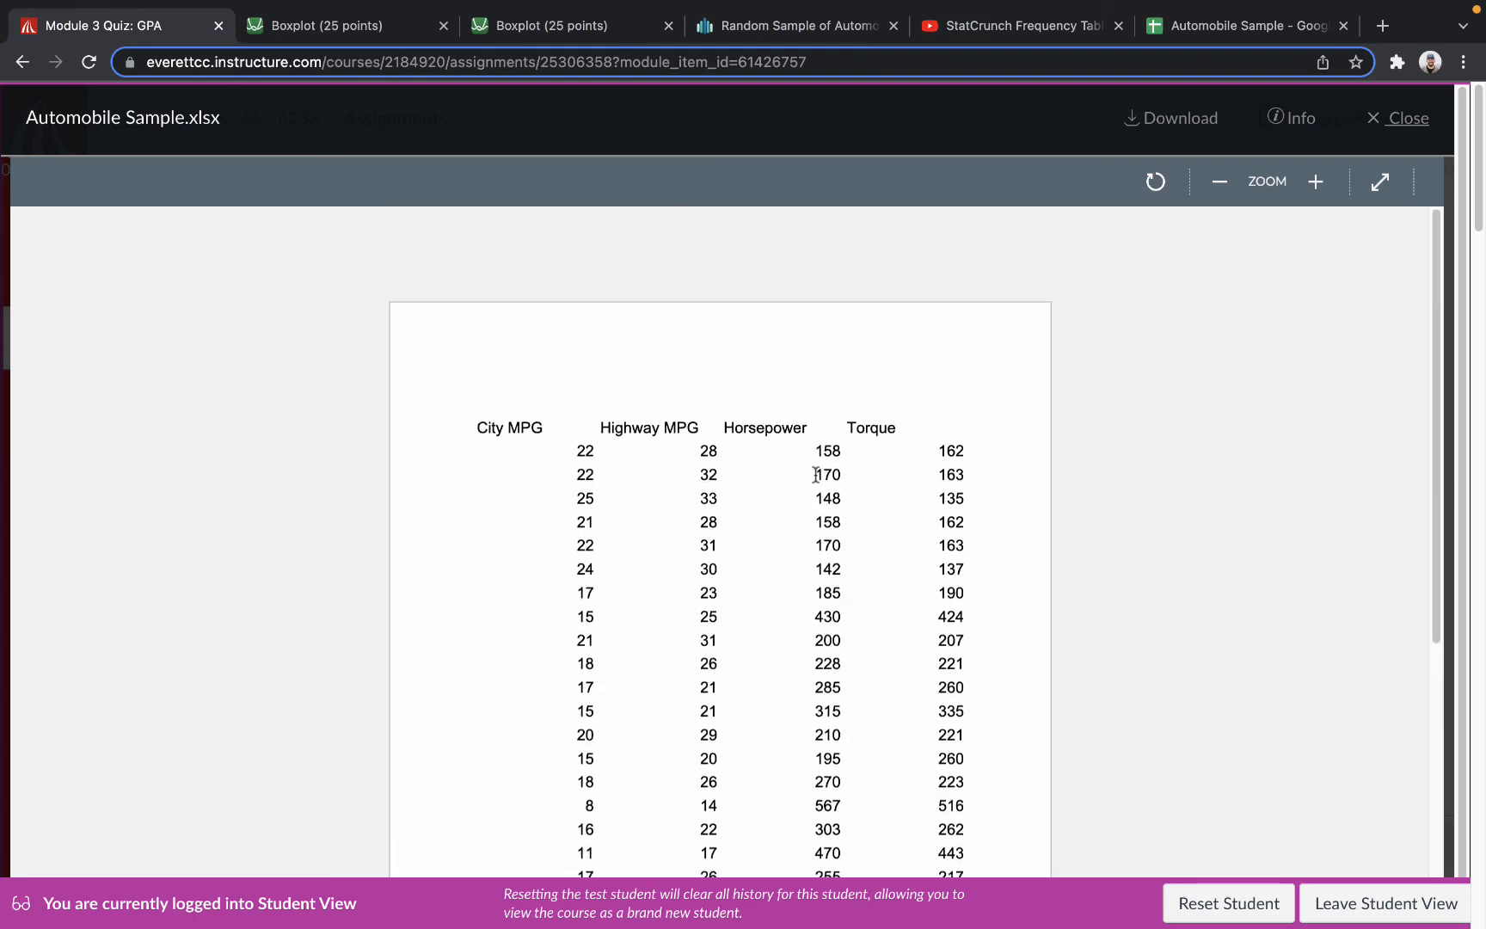
click(1386, 129)
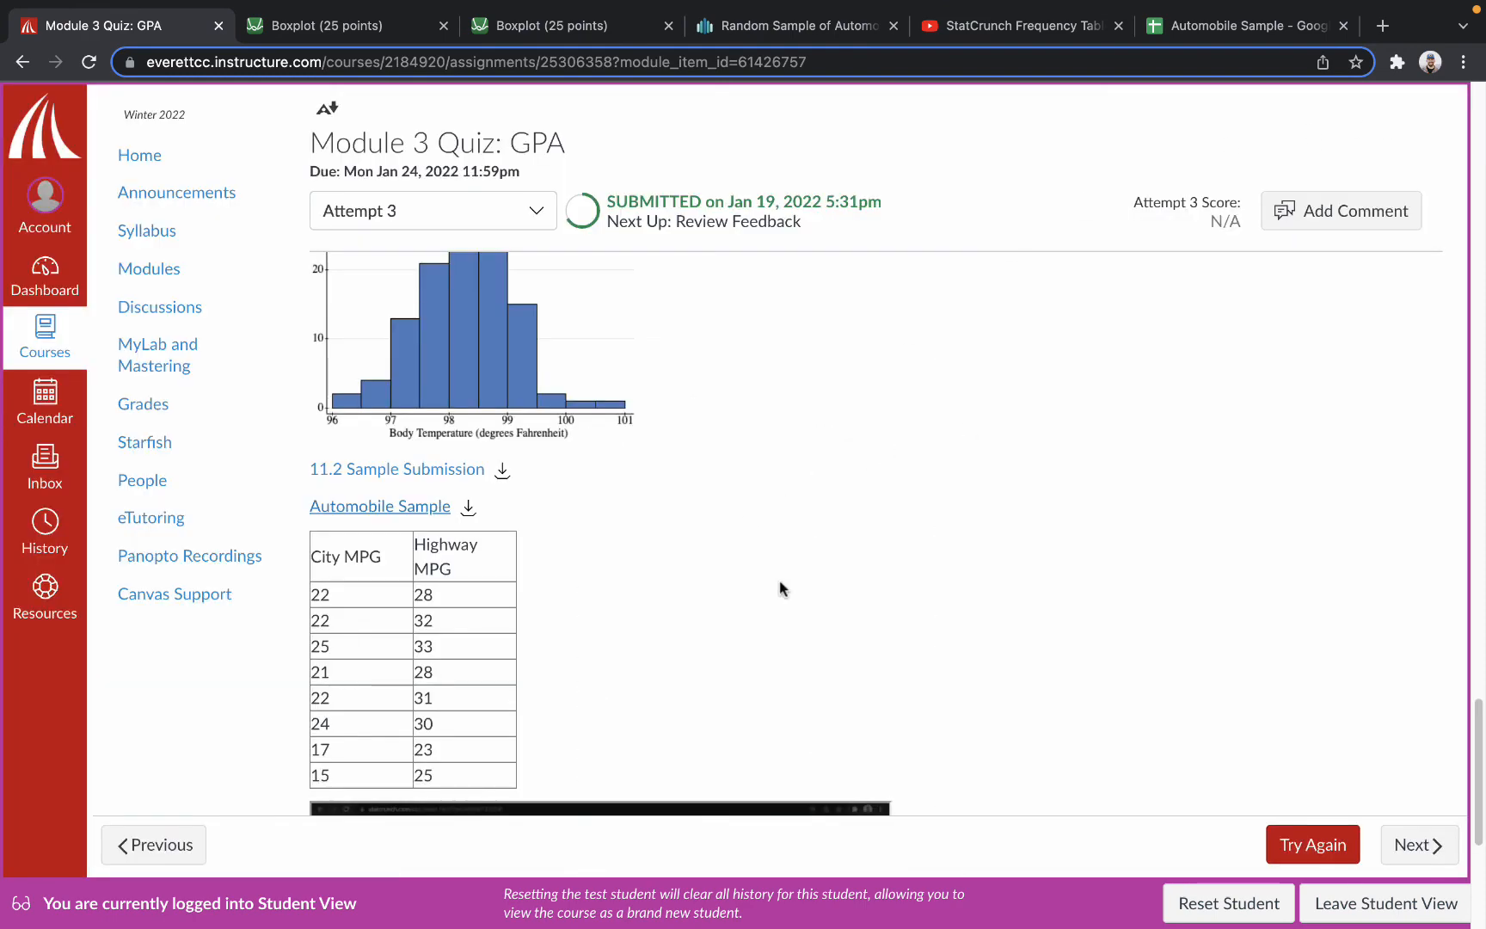
Review the submitted MPG table, the embedded StatCrunch video and the assignment's rubric.
scroll(781, 588, down, 4)
scroll(602, 481, down, 2)
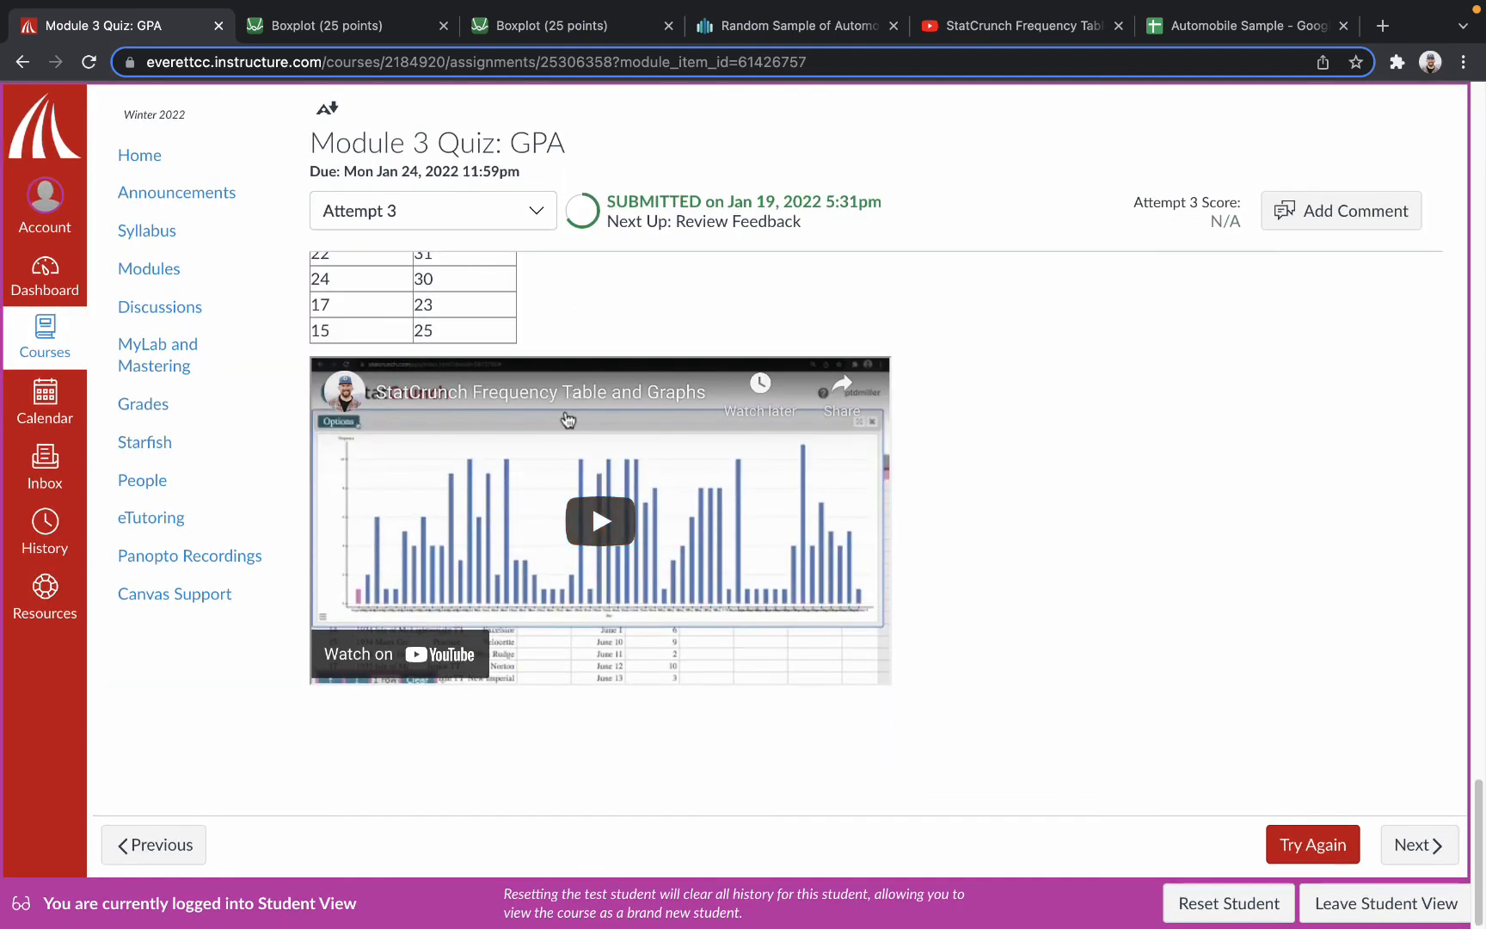
scroll(568, 419, down, 20)
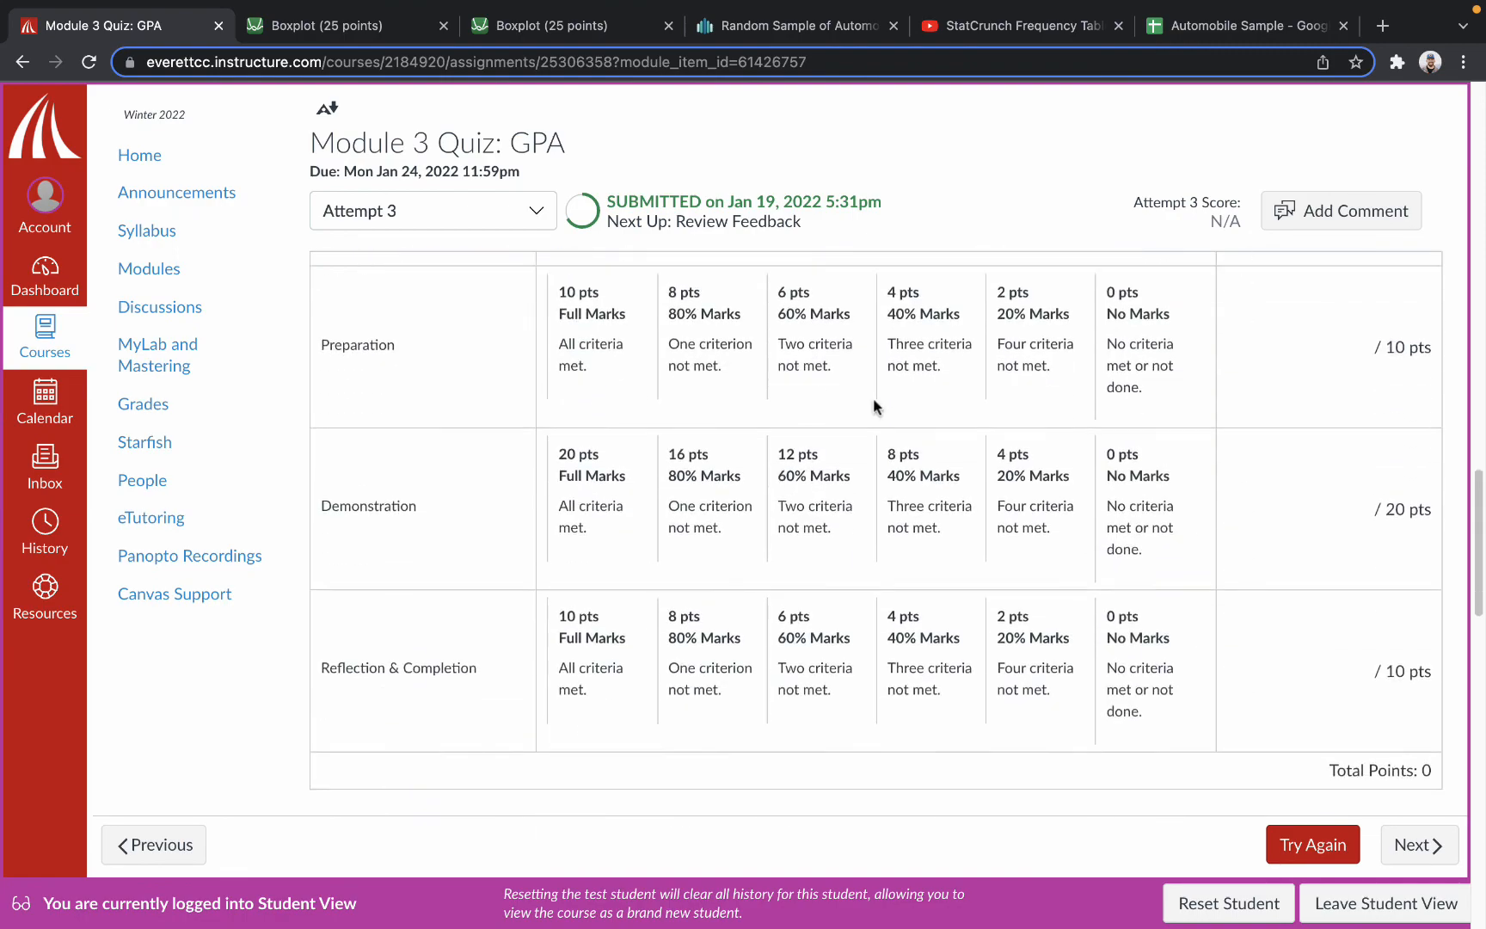